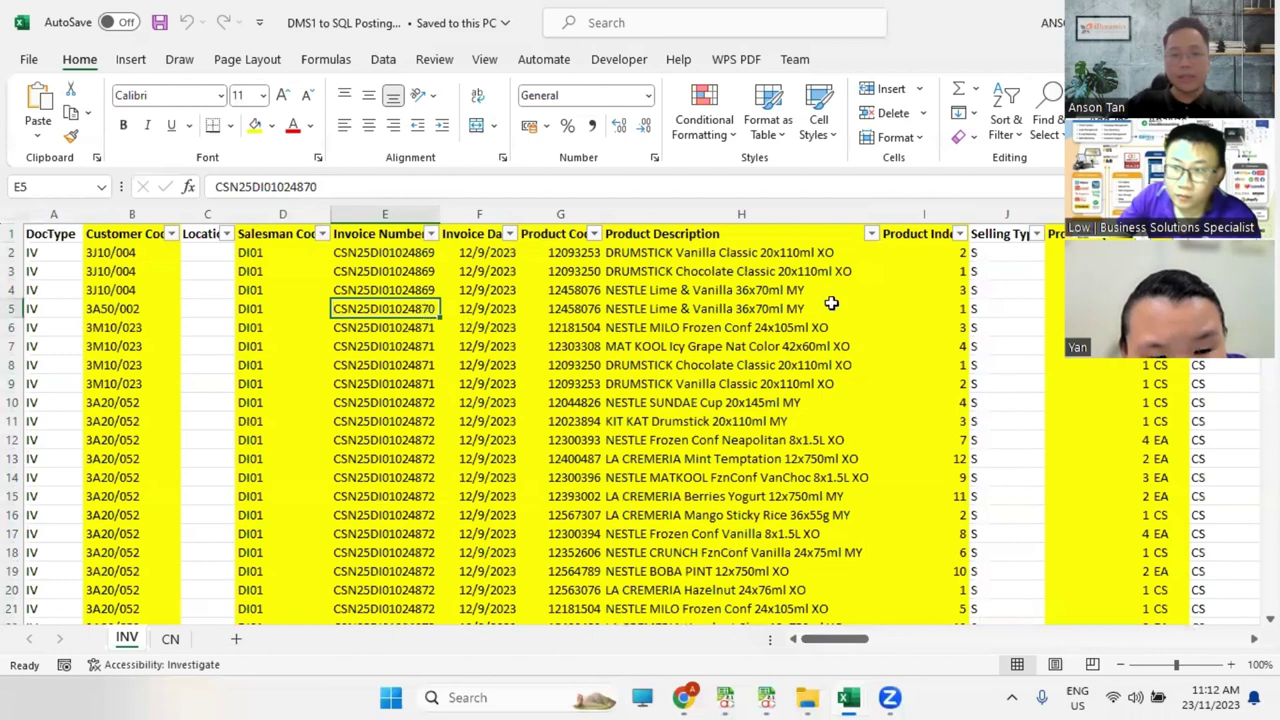
Step: Select invoice rows 6–9 and autofit column I so the Product Index heading is readable
{"action": "left_click", "coordinate": [388, 325]}
{"action": "left_click_drag", "start_coordinate": [14, 327], "coordinate": [14, 384]}
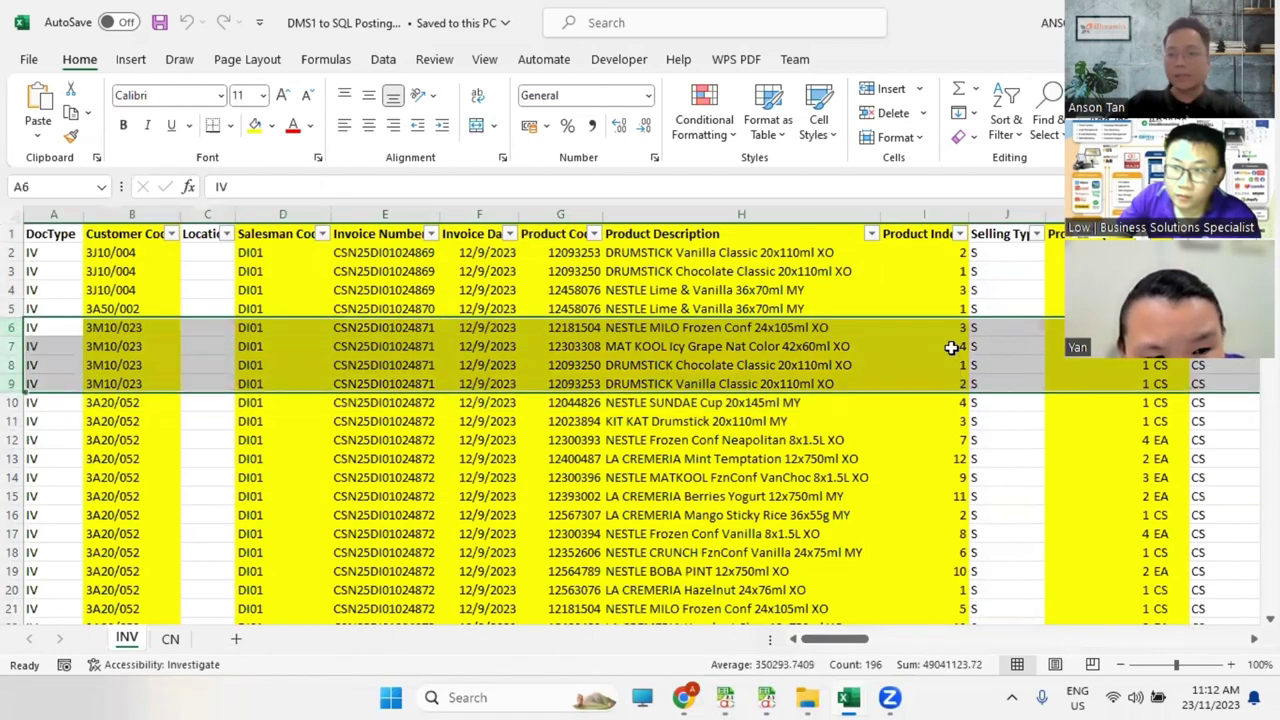
{"action": "double_click", "coordinate": [967, 214]}
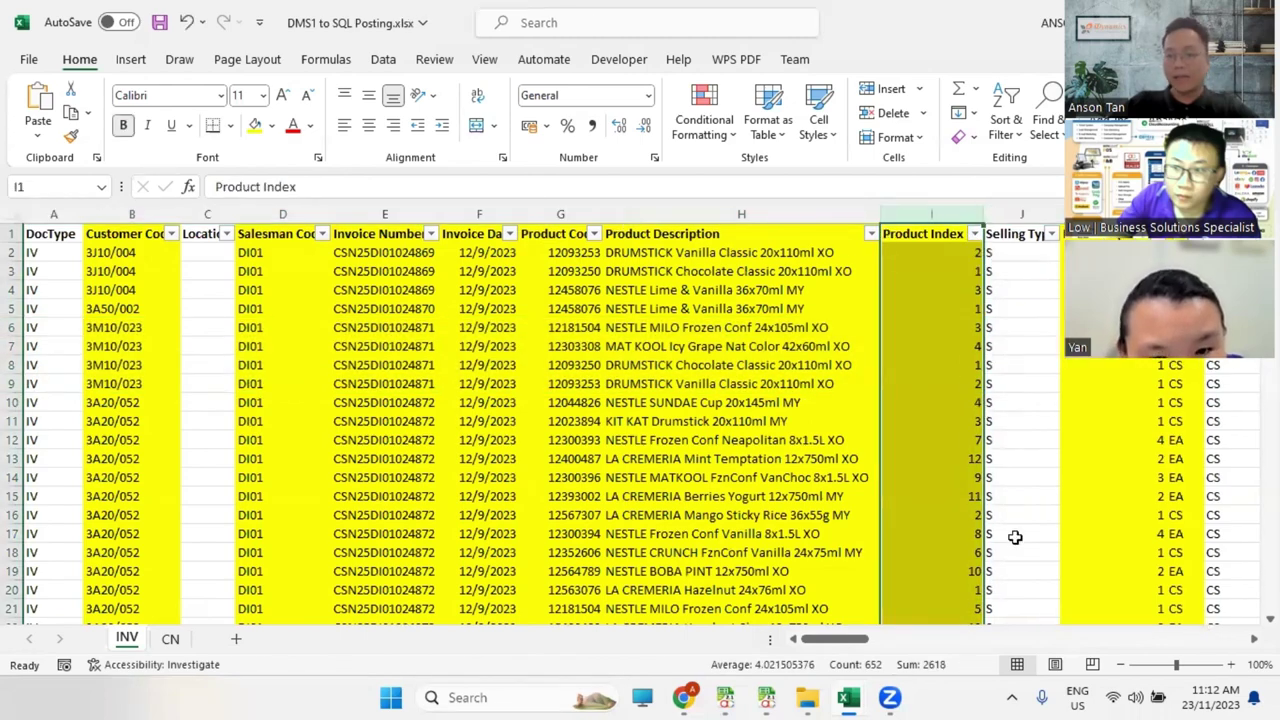
Step: Review the Product Quantity, UOM and discount columns, then open the Product Discount filter list
{"action": "left_click_drag", "start_coordinate": [853, 640], "coordinate": [880, 650]}
{"action": "left_click", "coordinate": [705, 215]}
{"action": "left_click", "coordinate": [783, 215]}
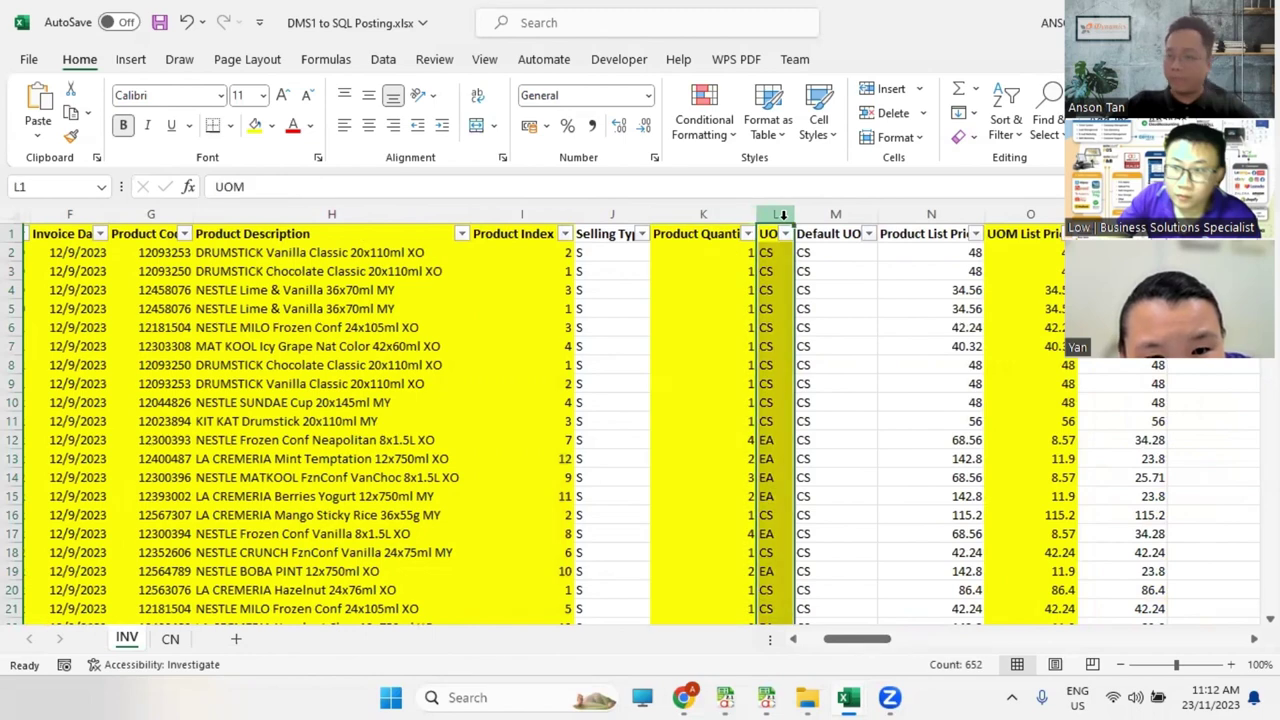
{"action": "left_click", "coordinate": [1033, 213]}
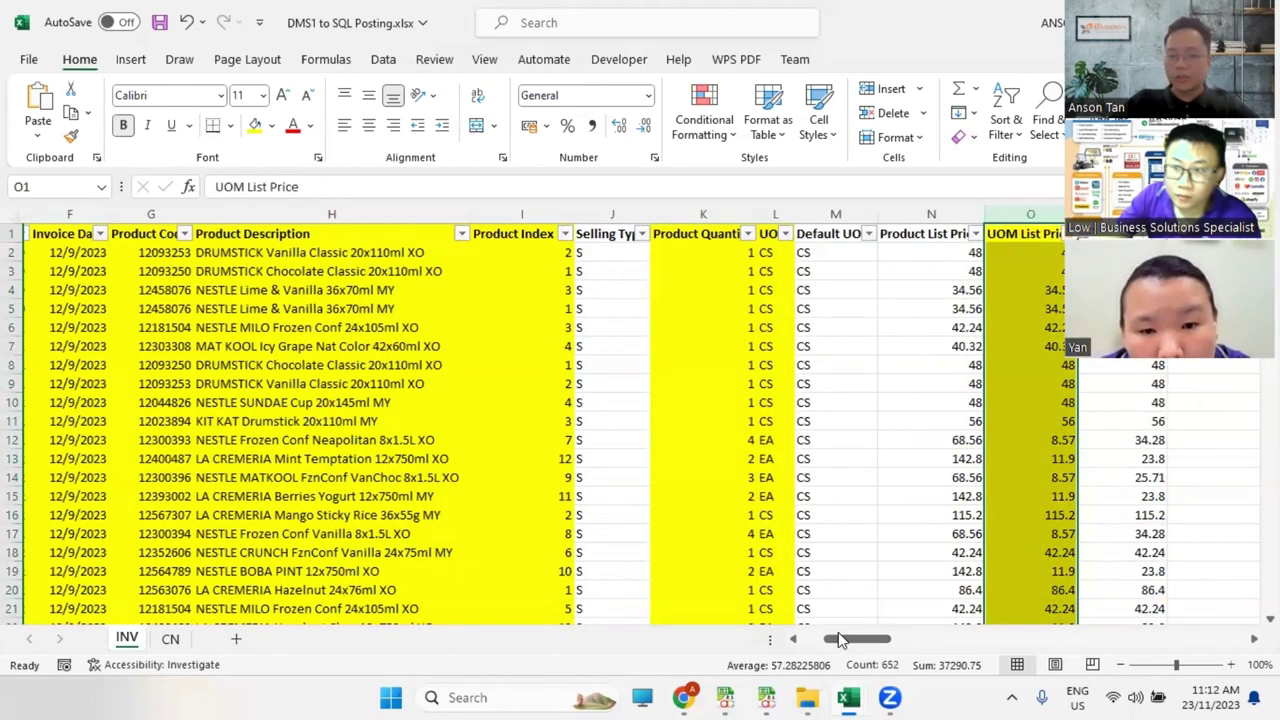
{"action": "left_click_drag", "start_coordinate": [847, 640], "coordinate": [878, 643]}
{"action": "left_click", "coordinate": [705, 213]}
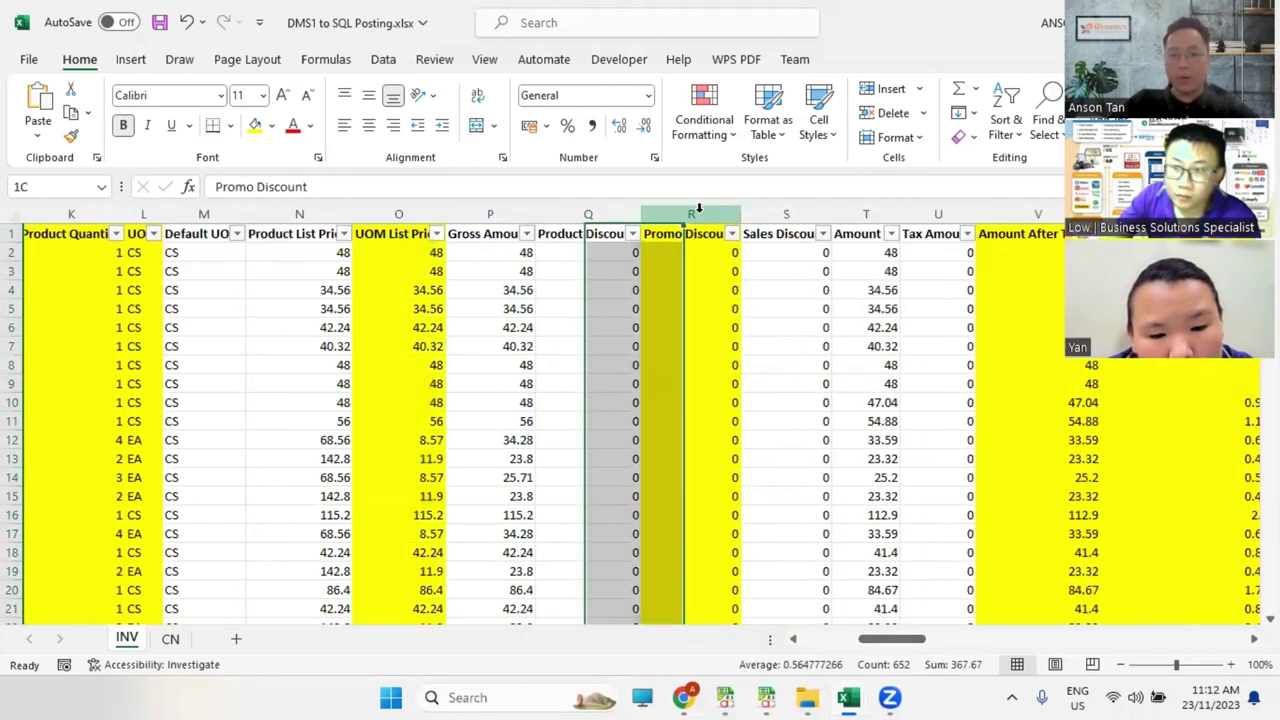
{"action": "left_click", "coordinate": [620, 213]}
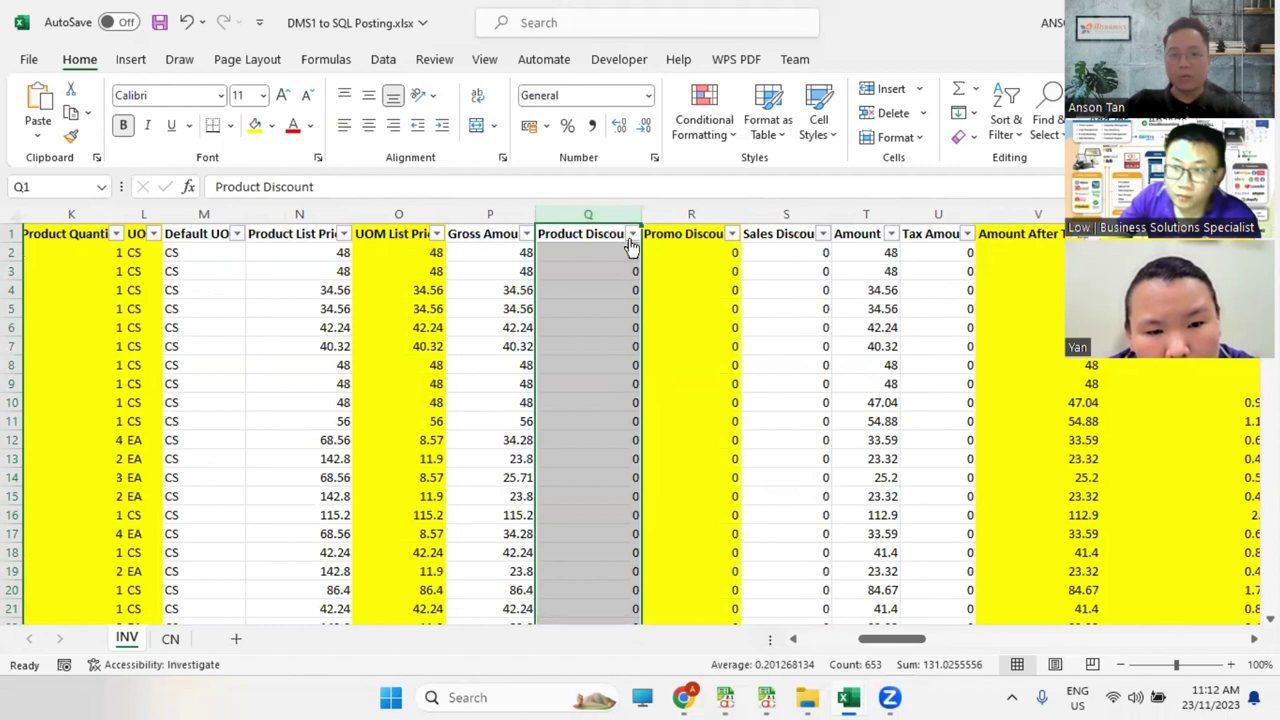
{"action": "left_click", "coordinate": [632, 233]}
Step: Filter Product Discount to exclude 0, and inspect row 373's discounts of 5 and 10
{"action": "left_click", "coordinate": [445, 495]}
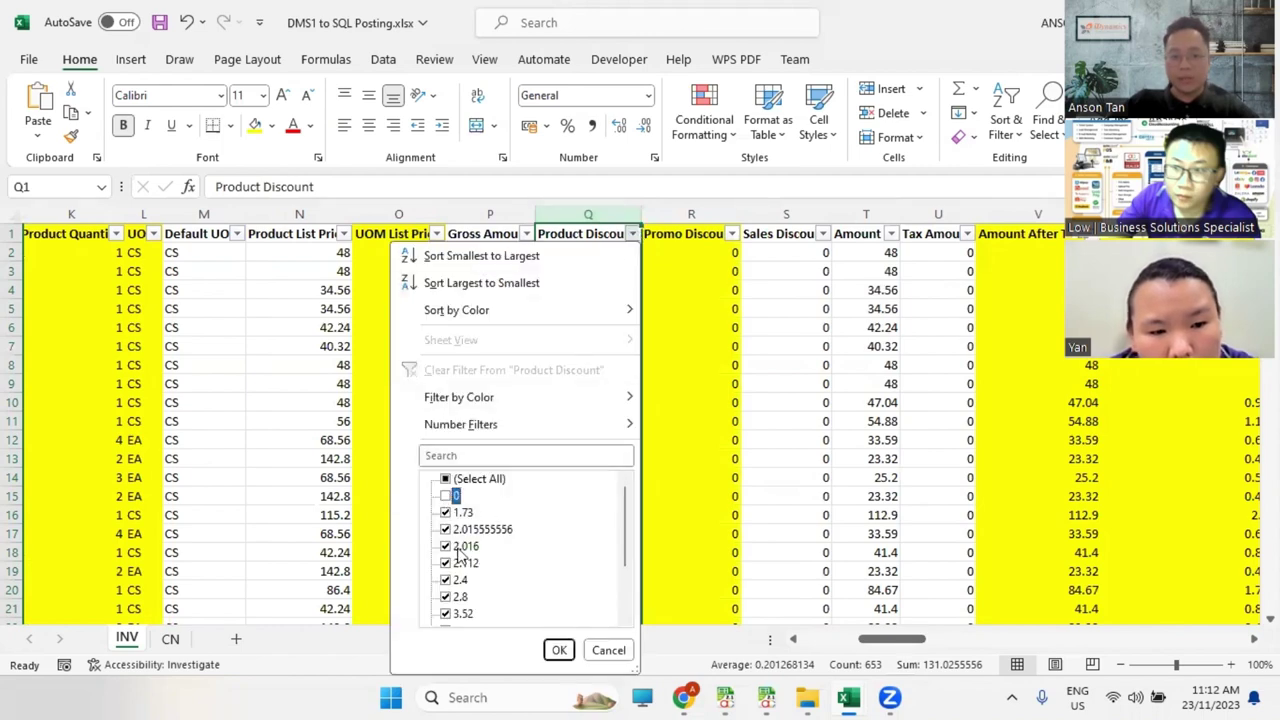
{"action": "left_click", "coordinate": [559, 650]}
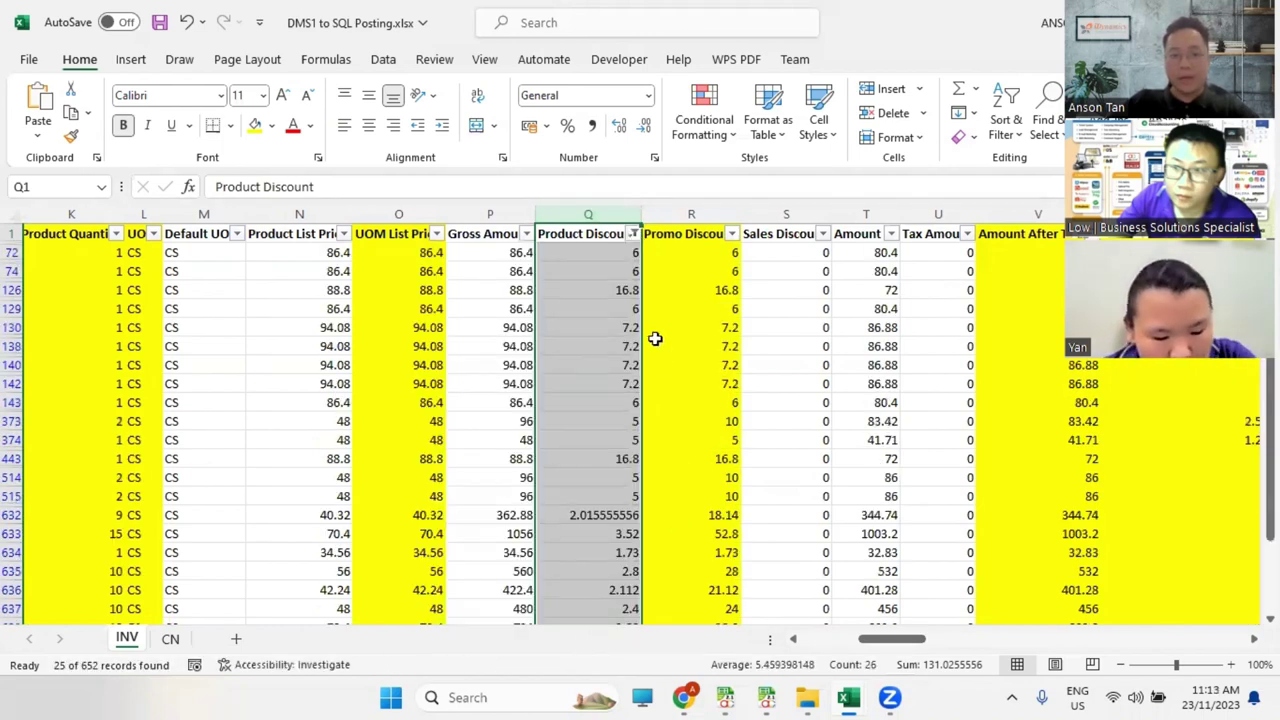
{"action": "left_click", "coordinate": [631, 421]}
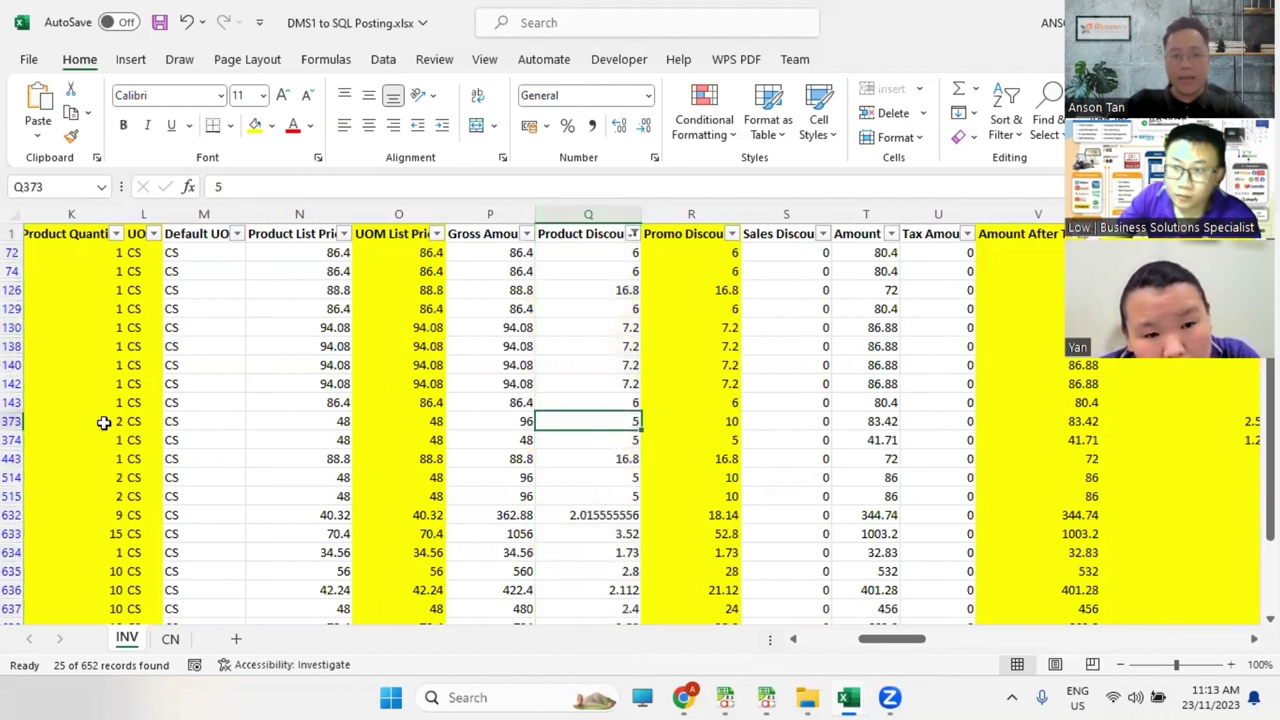
{"action": "left_click", "coordinate": [731, 424]}
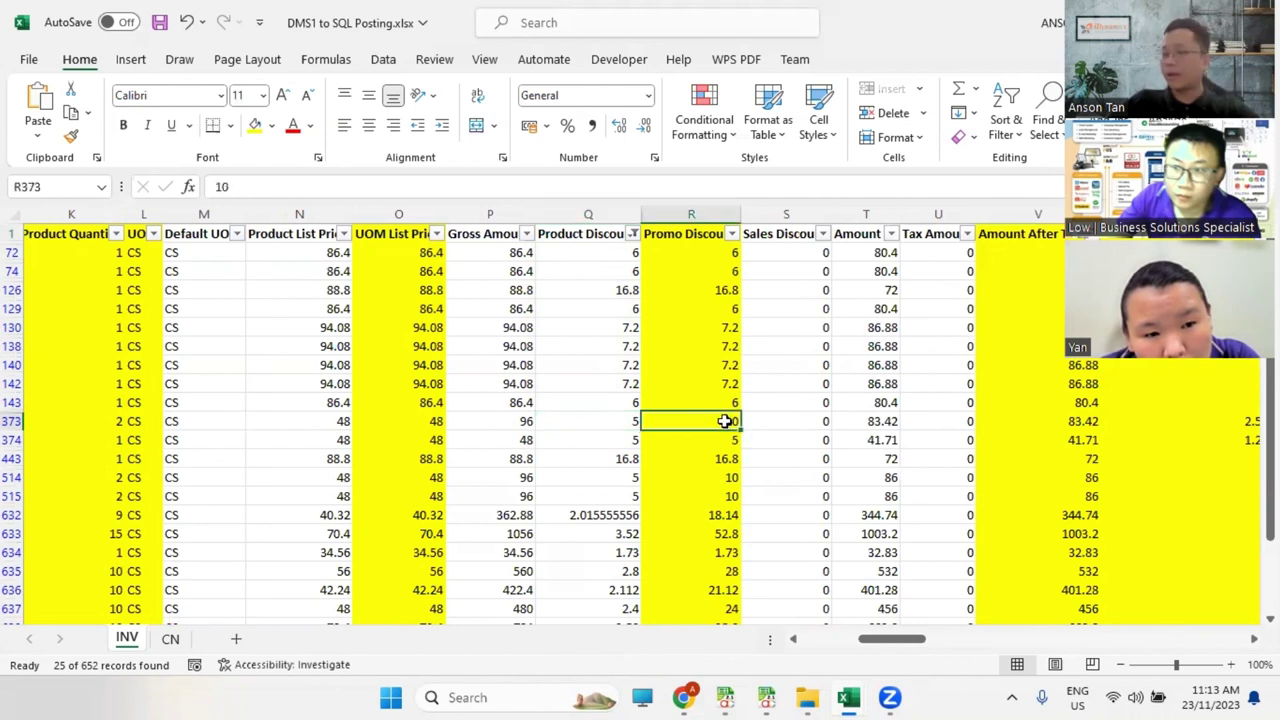
{"action": "left_click", "coordinate": [692, 216]}
{"action": "left_click", "coordinate": [720, 423]}
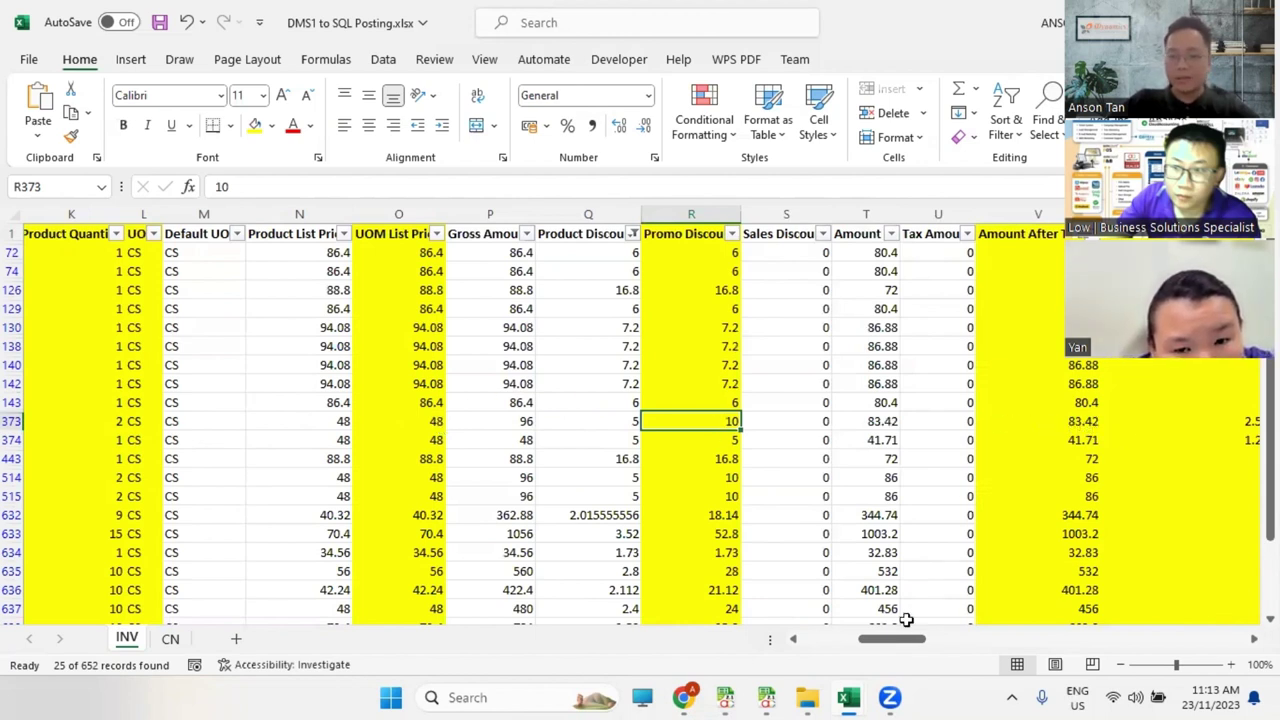
Step: Select the whole of row 373 and make its text red
{"action": "left_click_drag", "start_coordinate": [900, 638], "coordinate": [920, 638]}
{"action": "left_click", "coordinate": [847, 213]}
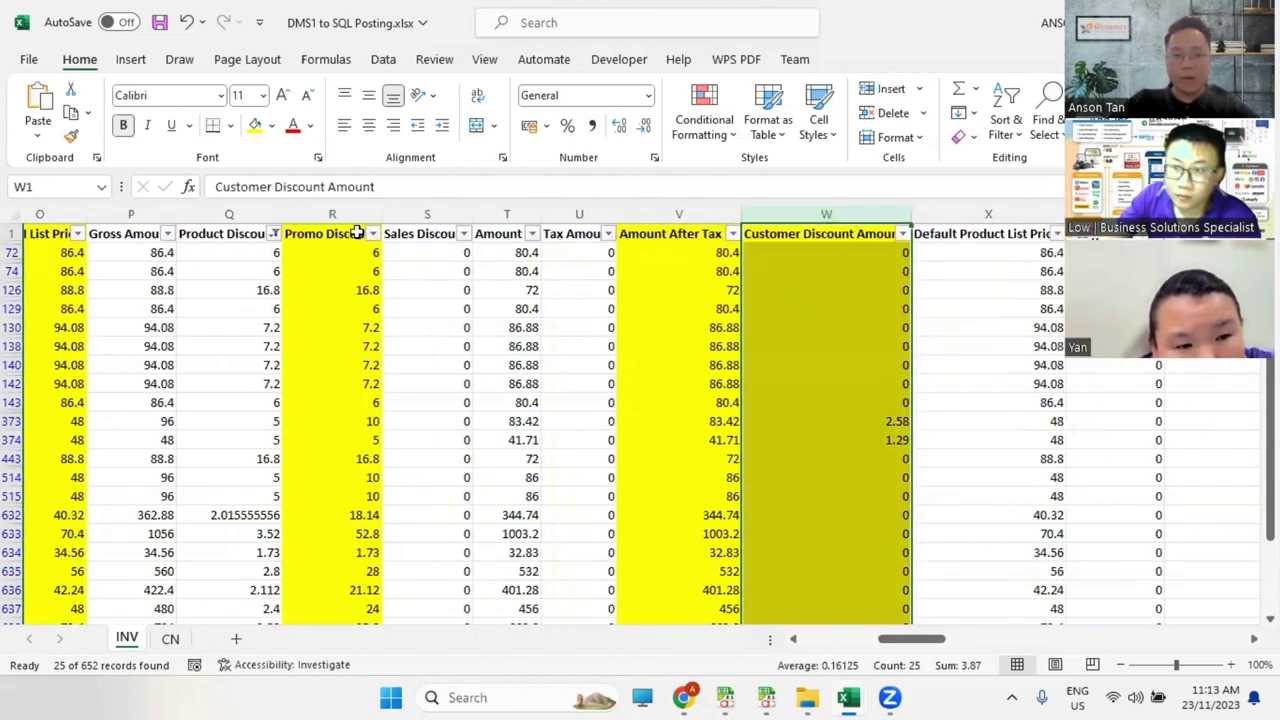
{"action": "left_click", "coordinate": [832, 425]}
{"action": "left_click", "coordinate": [372, 421]}
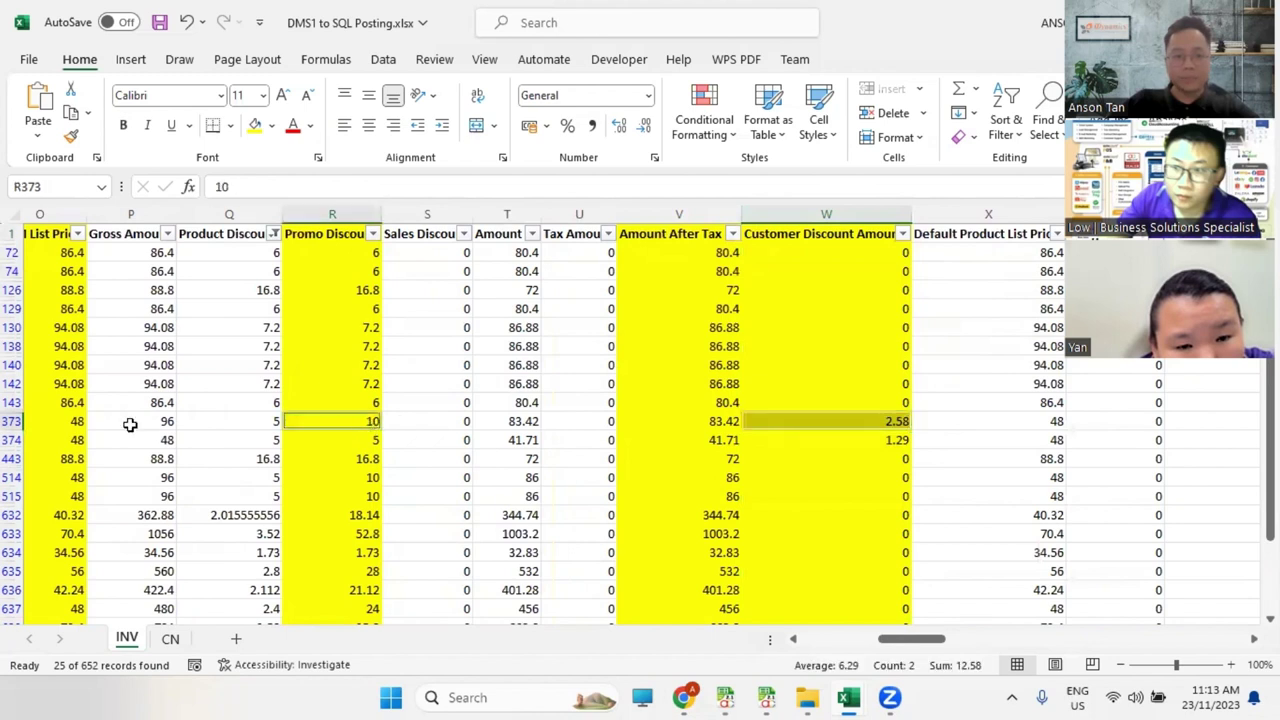
{"action": "left_click", "coordinate": [12, 421]}
{"action": "left_click", "coordinate": [290, 124]}
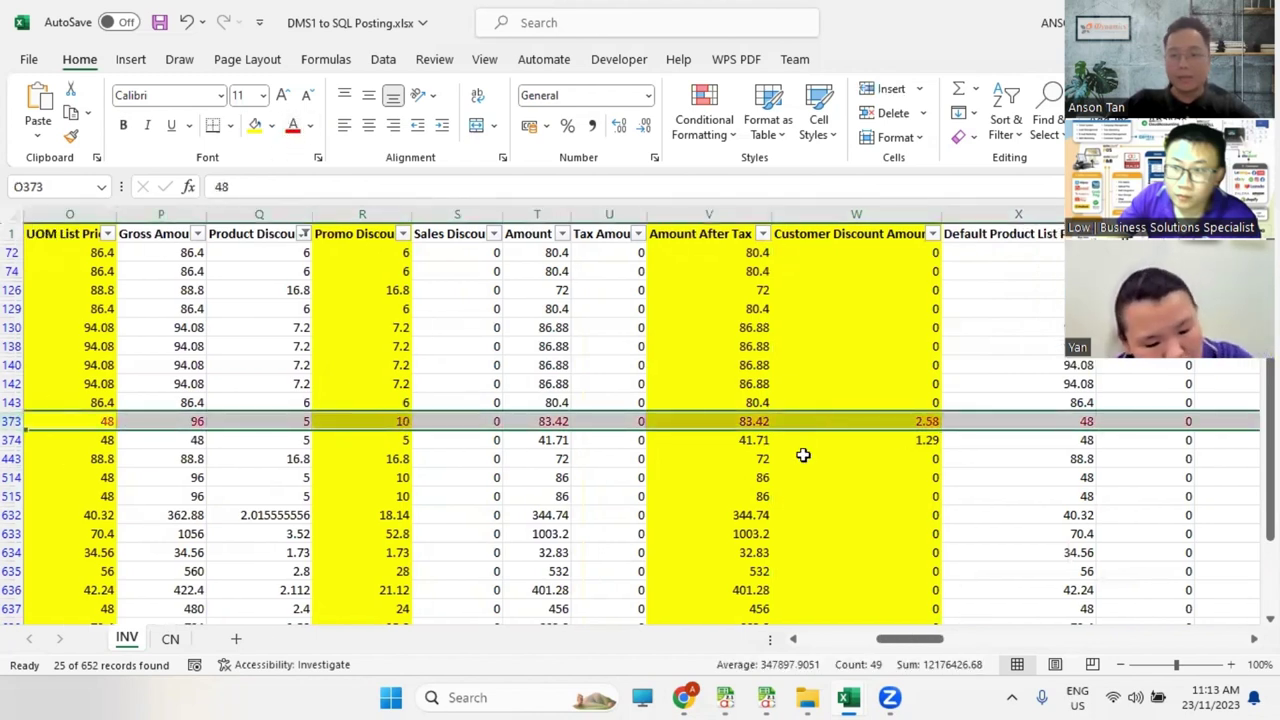
Step: Compare row 373's promo discount of 10 with its customer discount of 2.58
{"action": "left_click", "coordinate": [383, 421]}
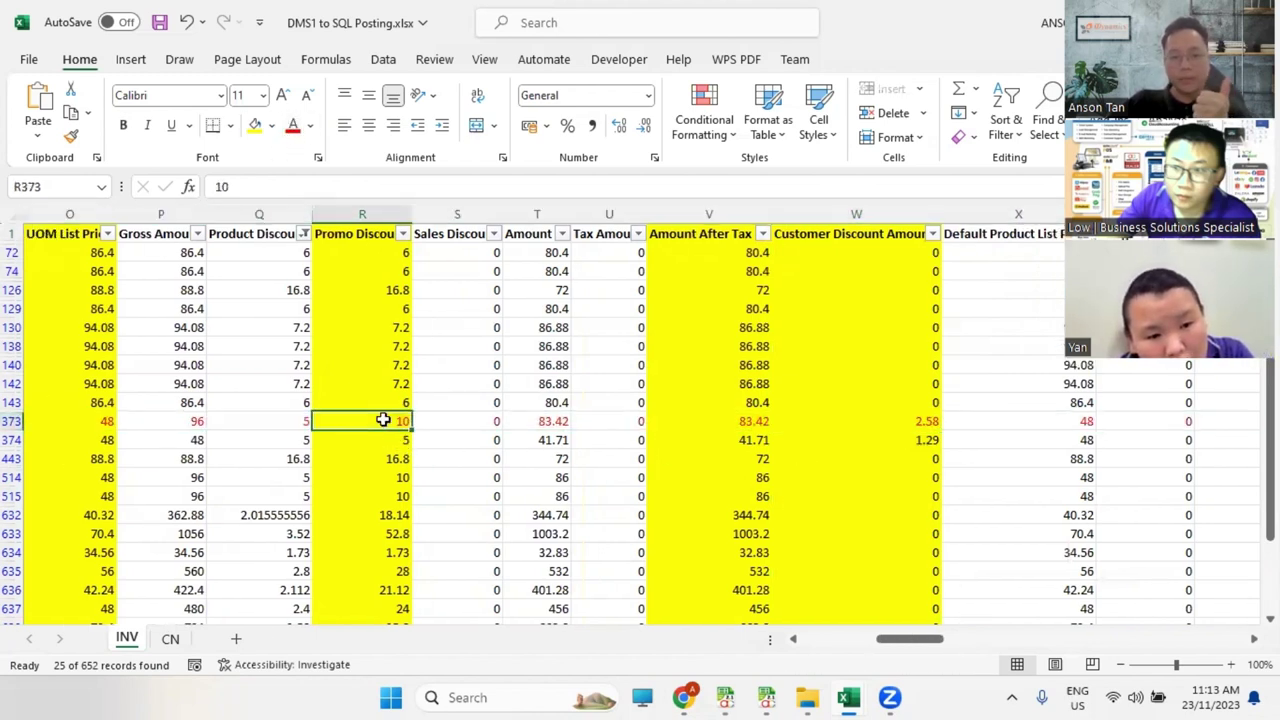
{"action": "left_click", "coordinate": [893, 431]}
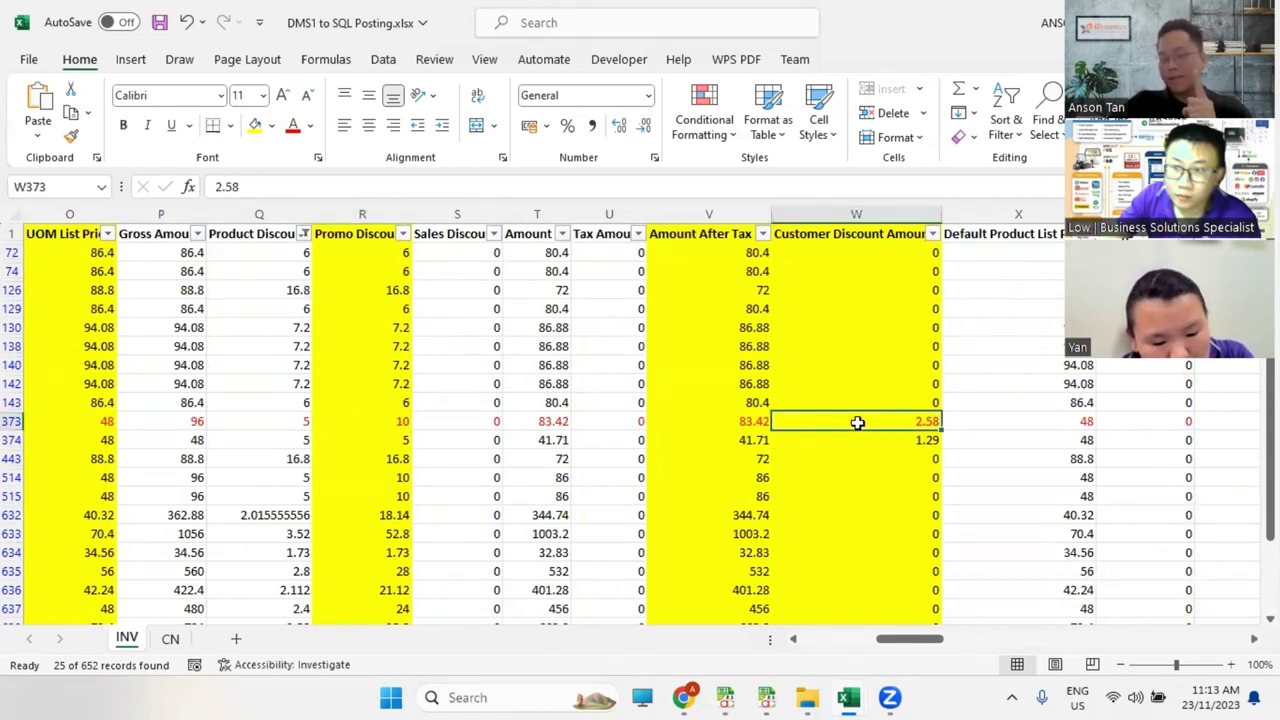
{"action": "left_click", "coordinate": [381, 425]}
{"action": "left_click", "coordinate": [886, 424]}
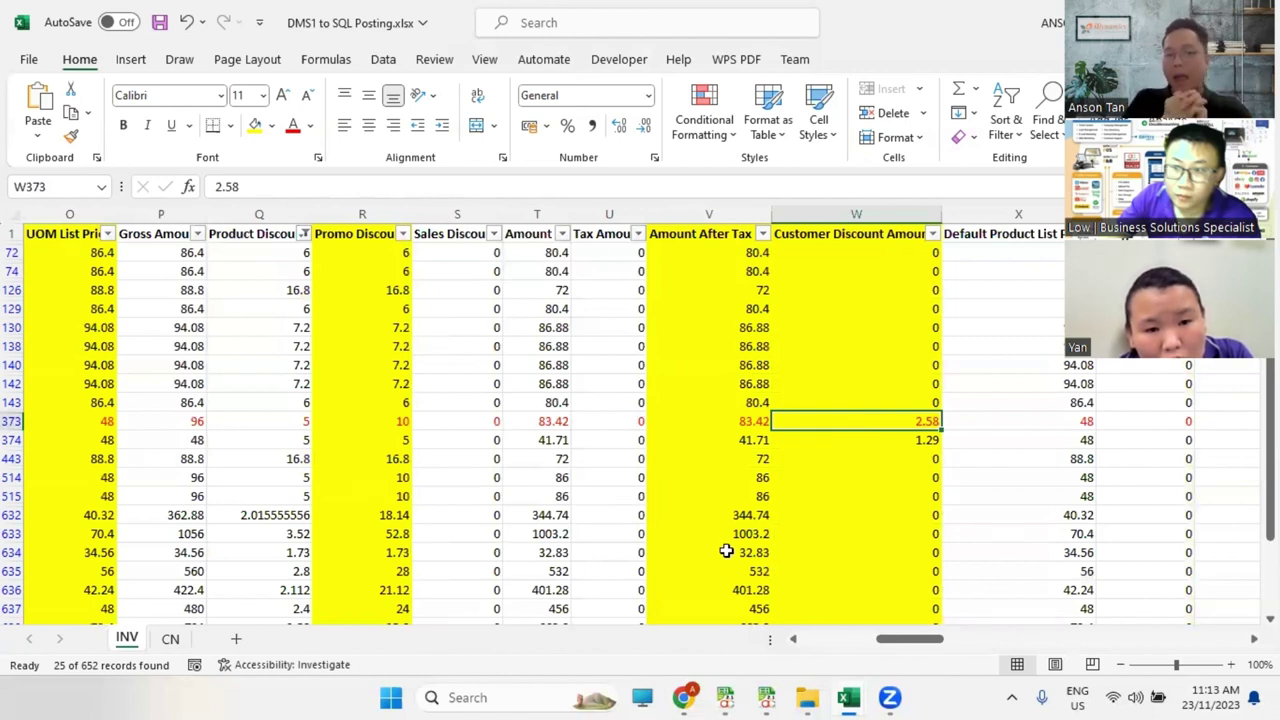
Step: Launch Calculator and move it lower so the spreadsheet stays visible
{"action": "key", "text": "super"}
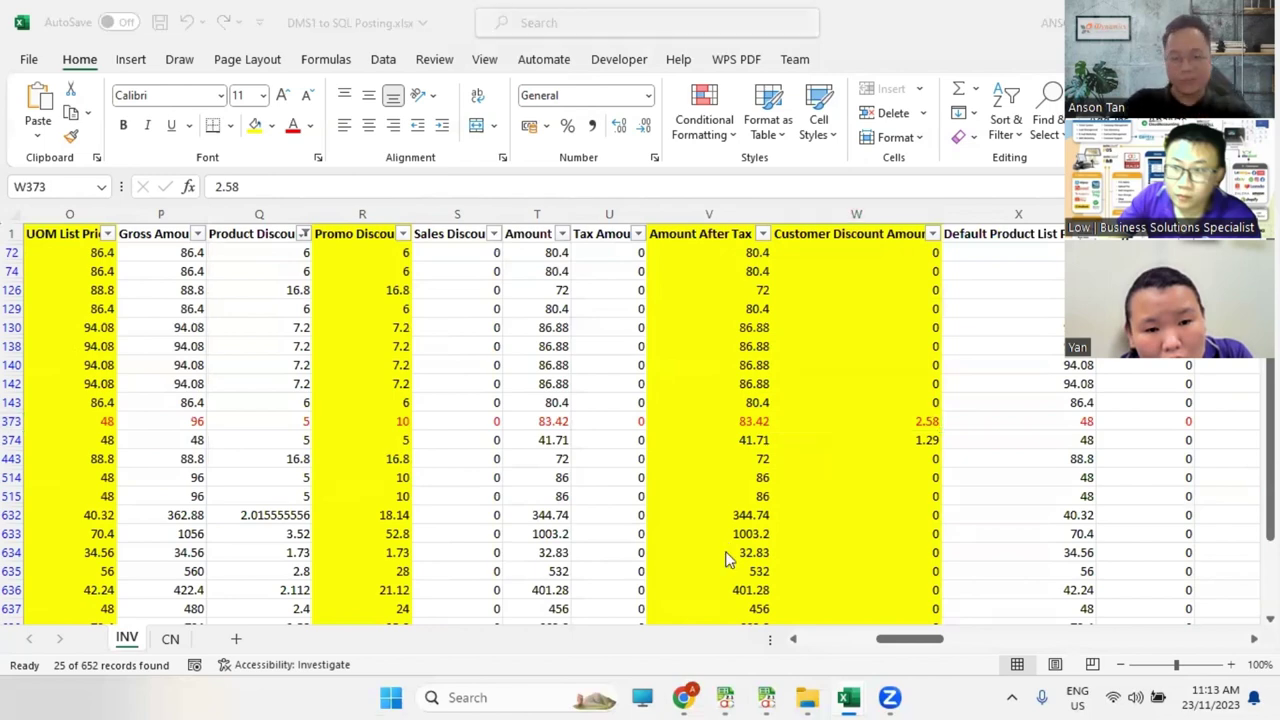
{"action": "type", "text": "cal"}
{"action": "key", "text": "Return"}
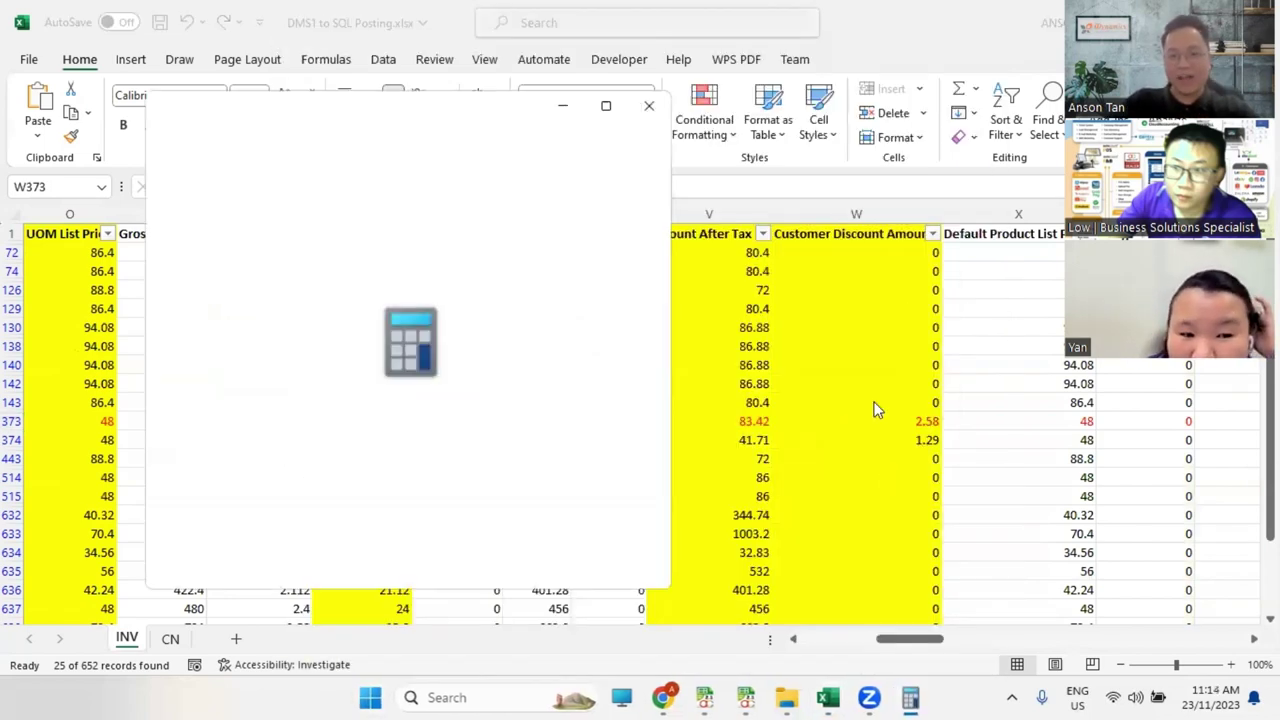
{"action": "left_click_drag", "start_coordinate": [257, 96], "coordinate": [220, 460]}
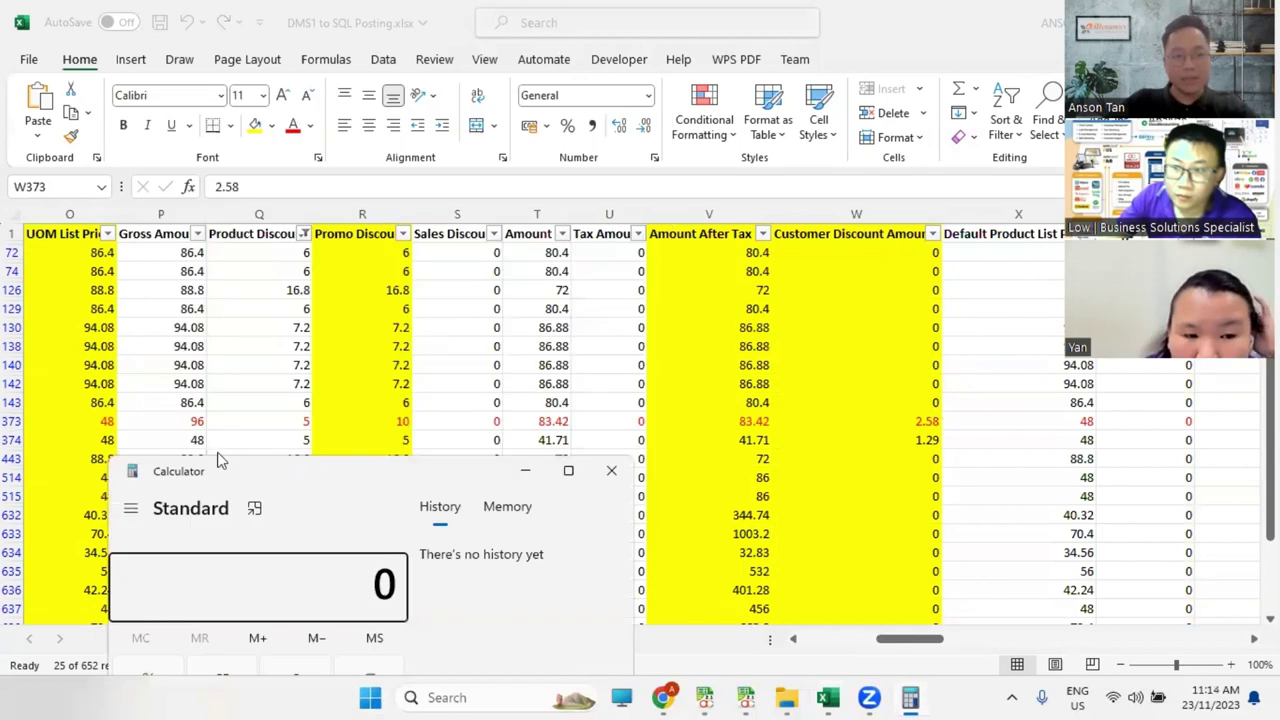
{"action": "key", "text": "alt+Tab"}
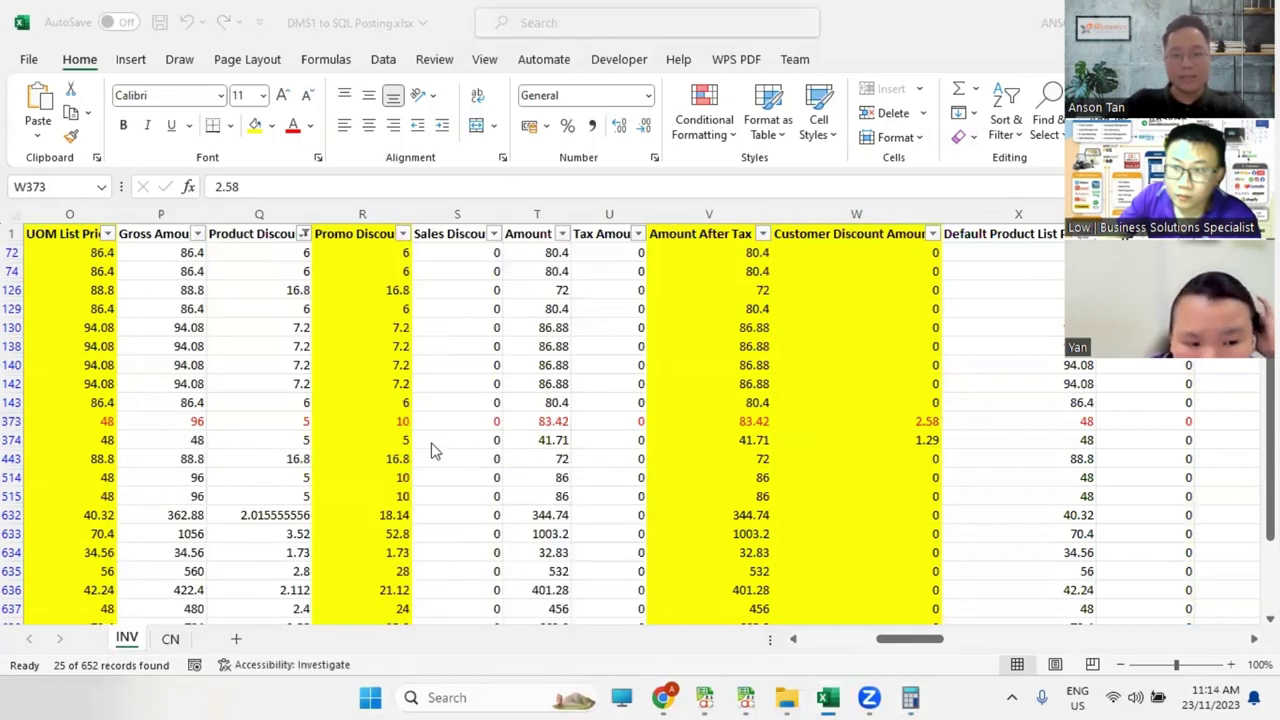
{"action": "key", "text": "alt+Tab"}
Step: Calculate 2 × 48 − 10 − 2.58 to get 83.42
{"action": "type", "text": "2"}
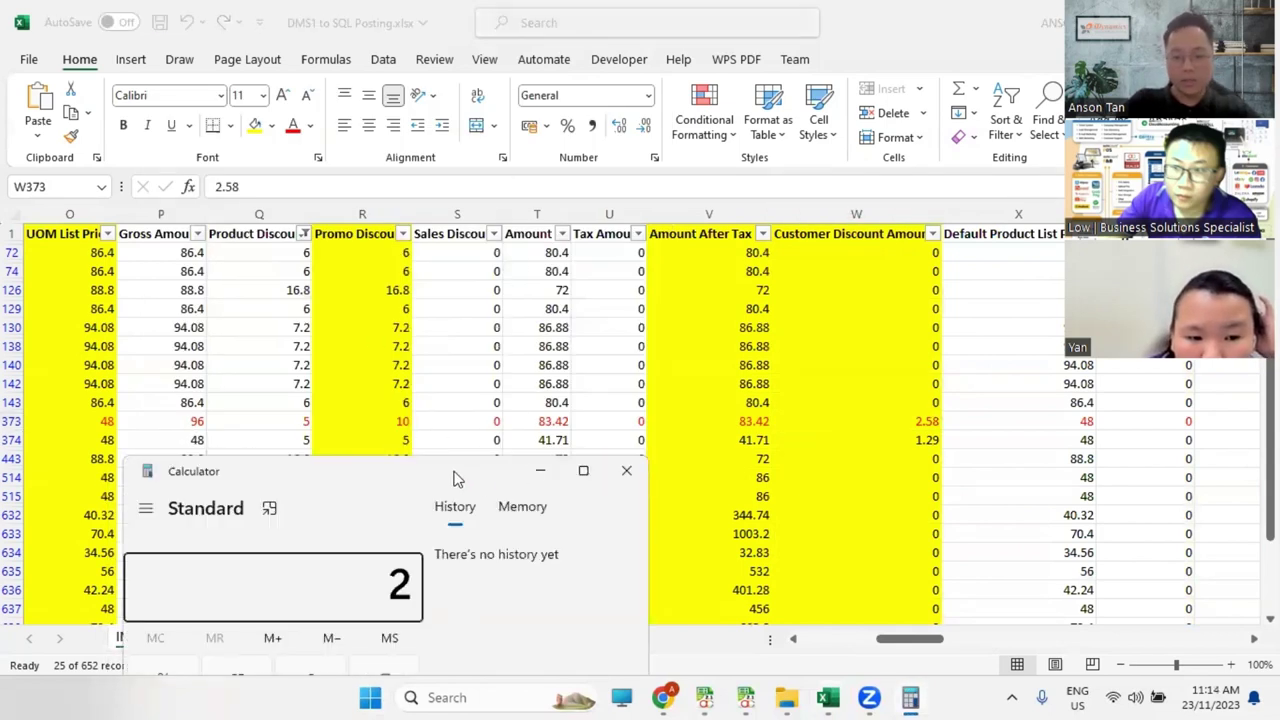
{"action": "type", "text": " × 48"}
{"action": "key", "text": "Return"}
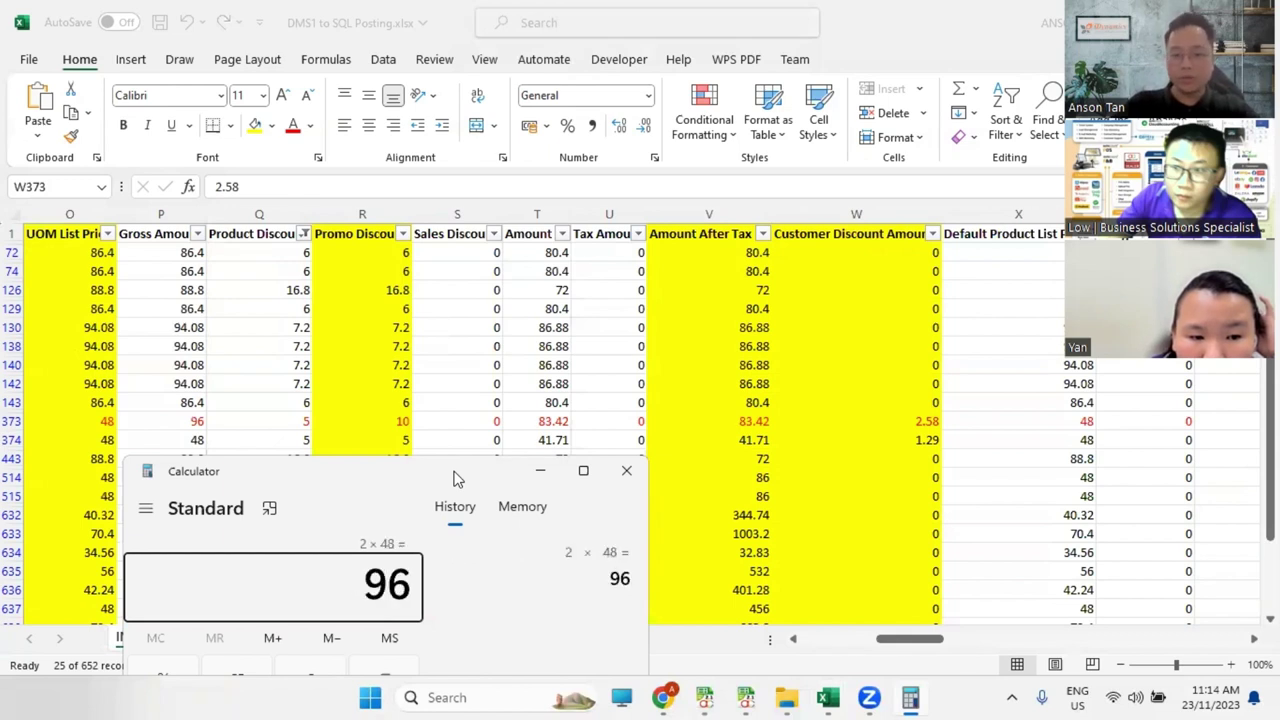
{"action": "type", "text": "-10"}
{"action": "key", "text": "Return"}
{"action": "type", "text": "-2.58"}
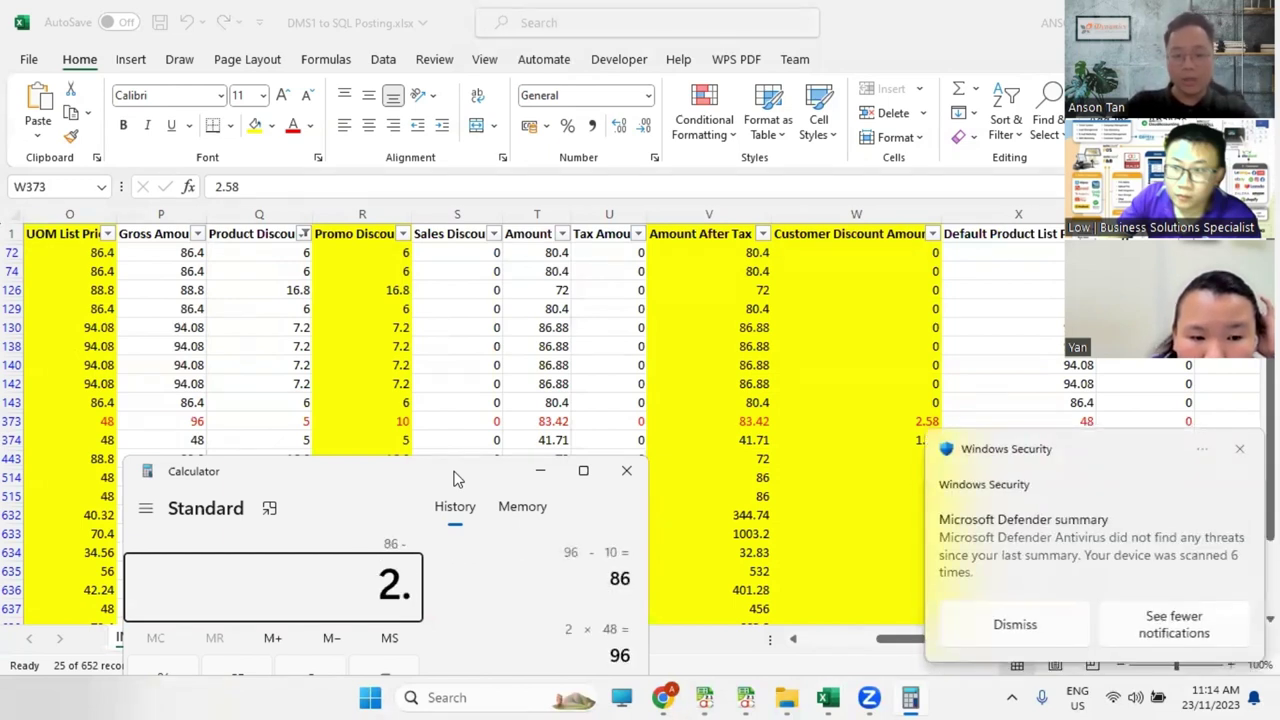
{"action": "key", "text": "Return"}
Step: Confirm row 373's Amount After Tax of 83.42 and scroll across the amount columns
{"action": "left_click", "coordinate": [752, 421]}
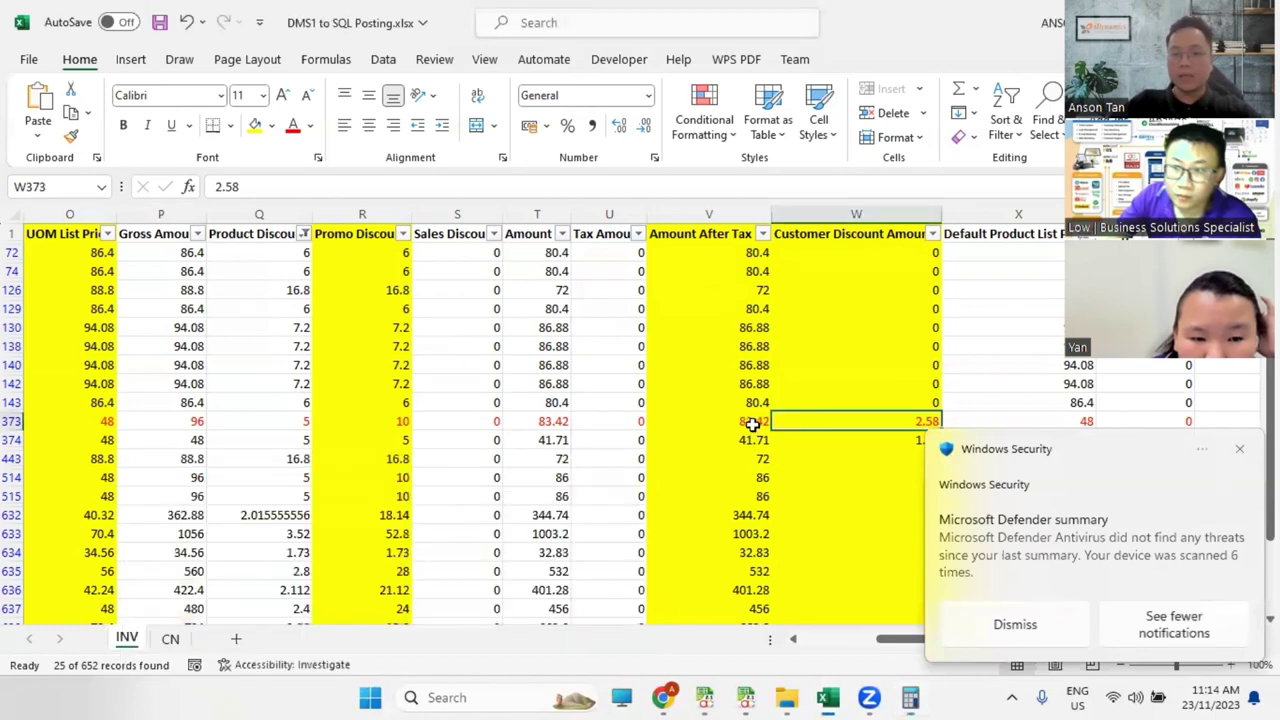
{"action": "key", "text": "Right"}
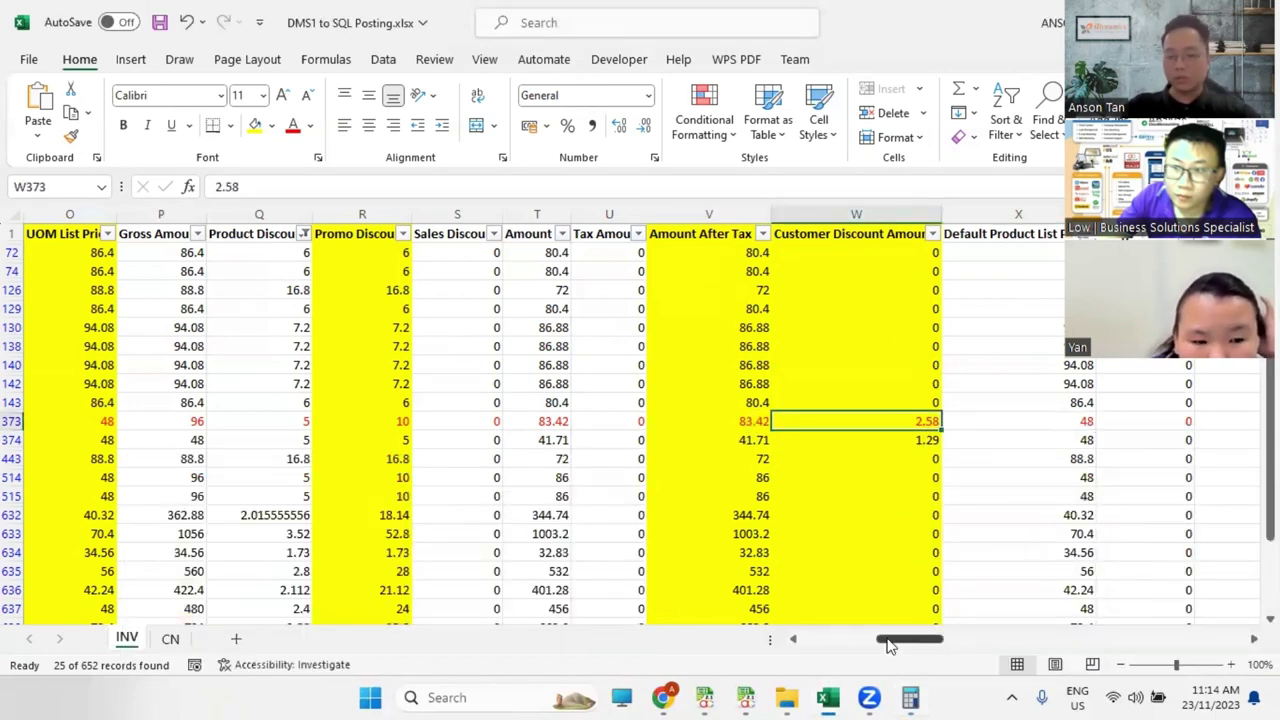
{"action": "left_click_drag", "start_coordinate": [885, 645], "coordinate": [988, 638]}
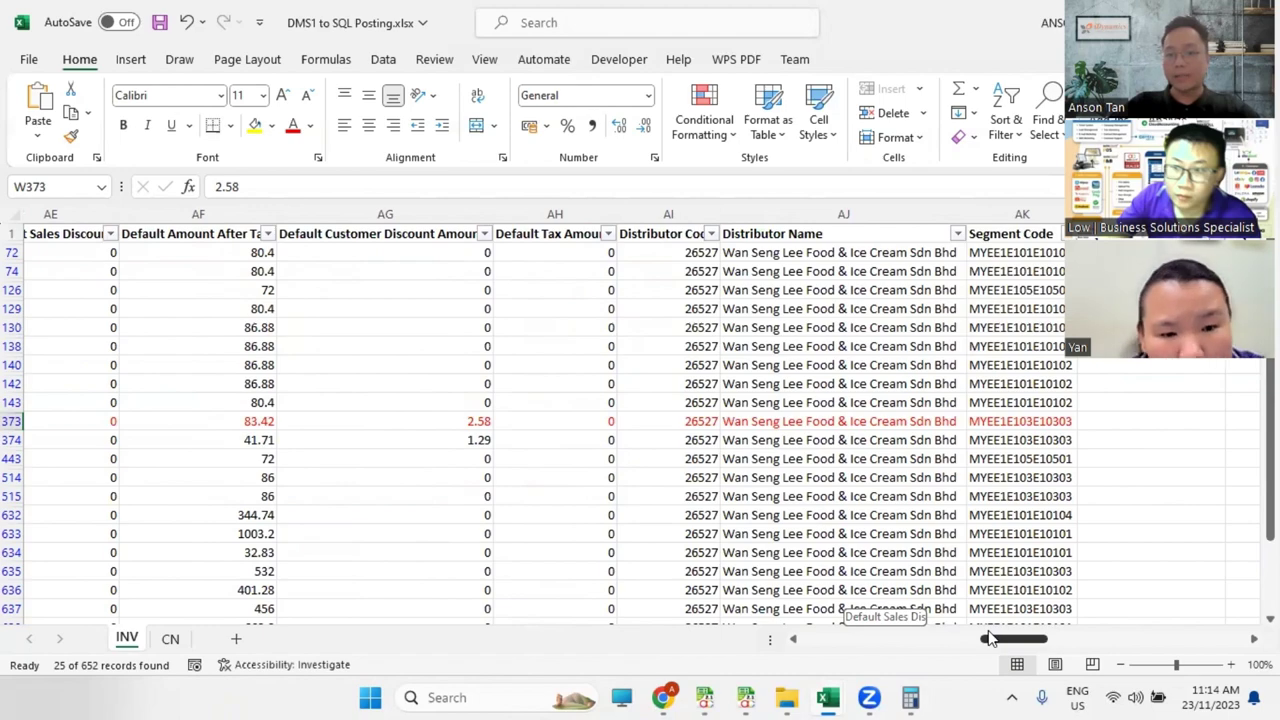
{"action": "left_click_drag", "start_coordinate": [993, 638], "coordinate": [770, 640]}
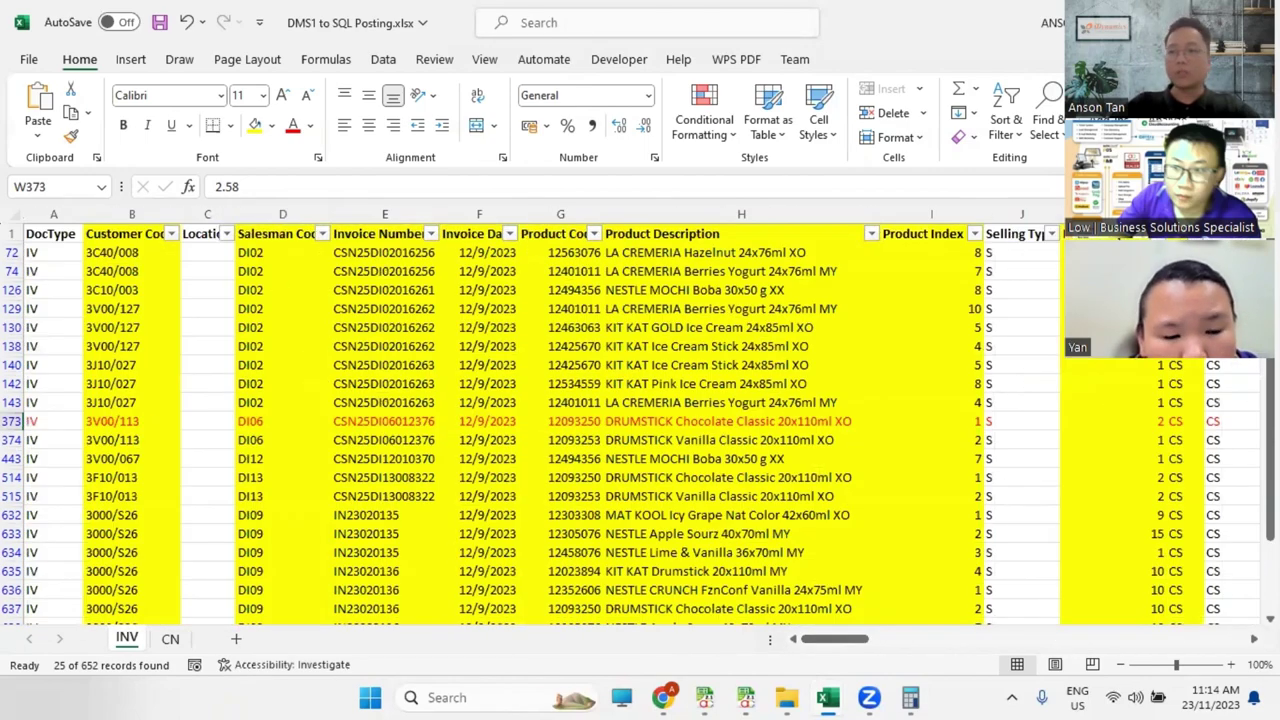
Step: Launch the AC Import Plugin, log in on its Setting tab, and show the IV module mapping
{"action": "left_click", "coordinate": [1163, 22]}
{"action": "left_click", "coordinate": [315, 45]}
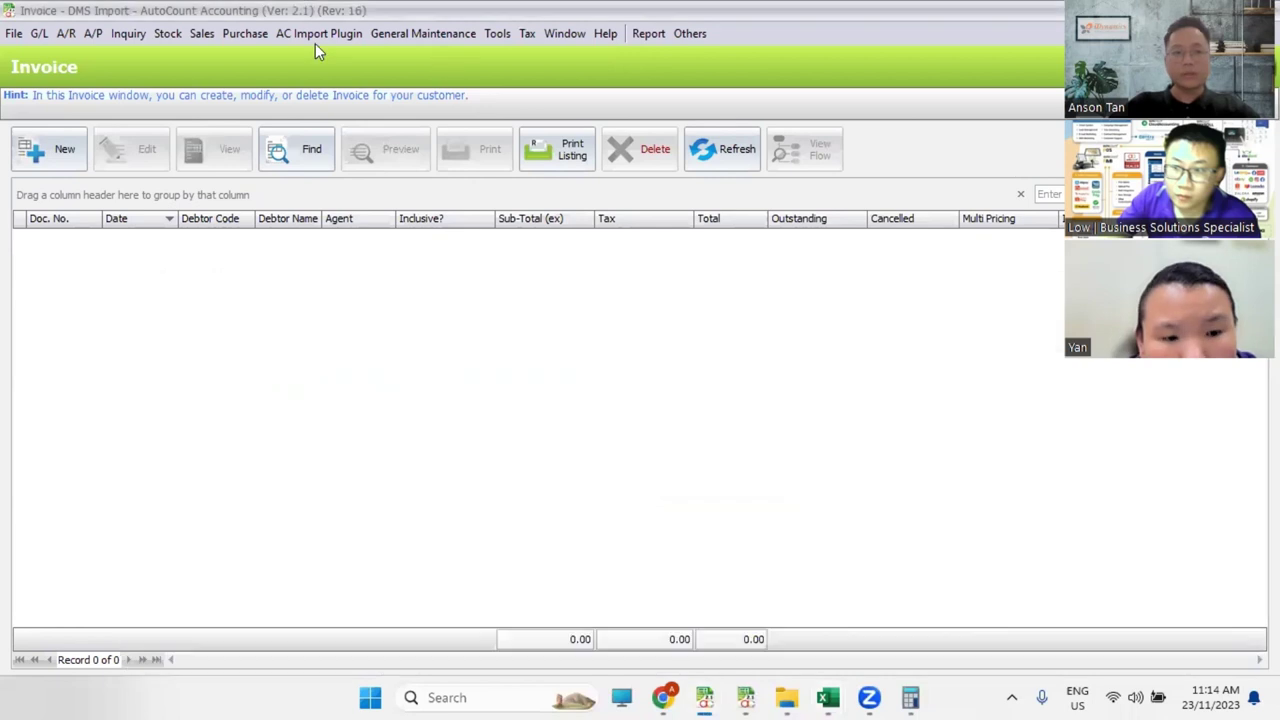
{"action": "left_click", "coordinate": [319, 33]}
{"action": "left_click", "coordinate": [274, 58]}
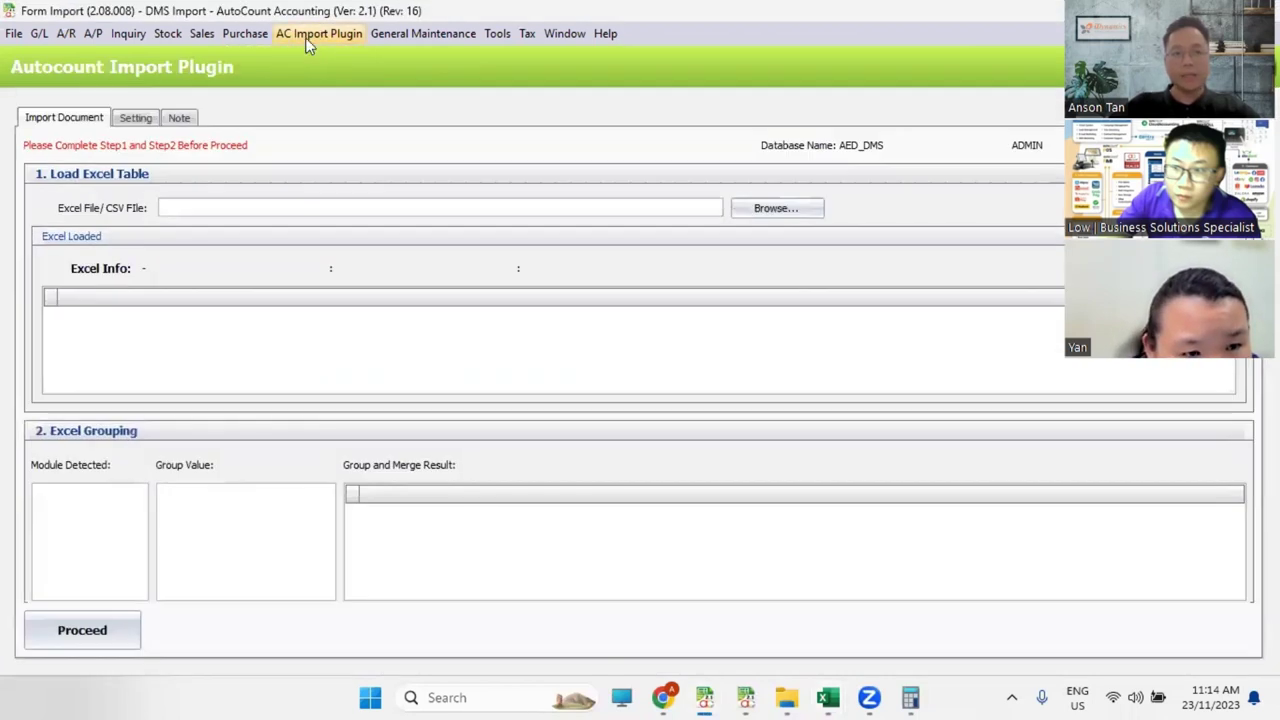
{"action": "left_click", "coordinate": [136, 118]}
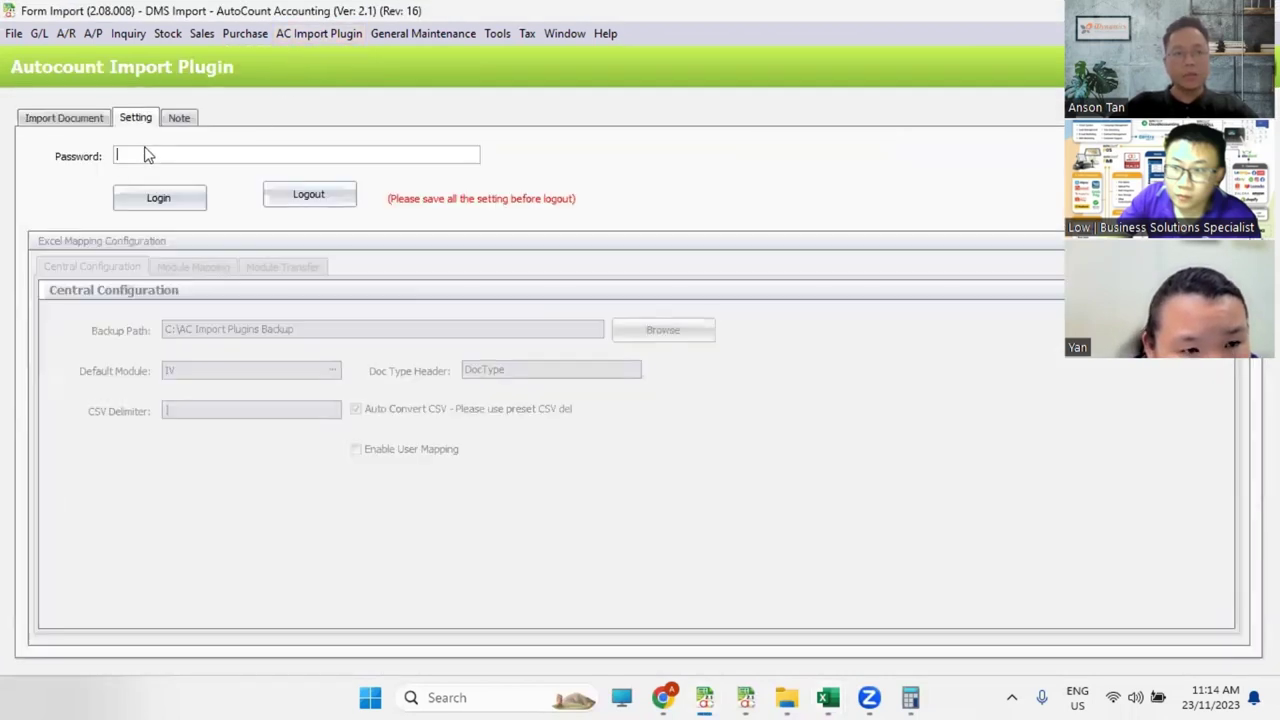
{"action": "left_click", "coordinate": [128, 200]}
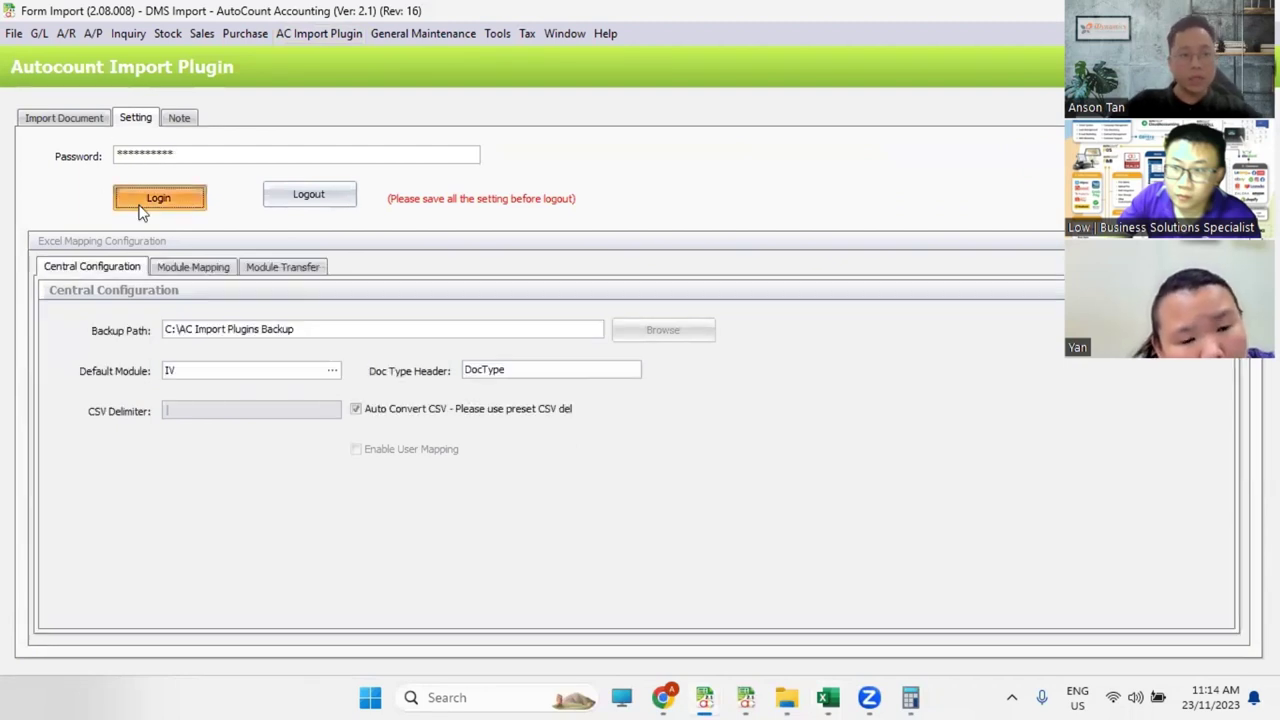
{"action": "left_click", "coordinate": [163, 272]}
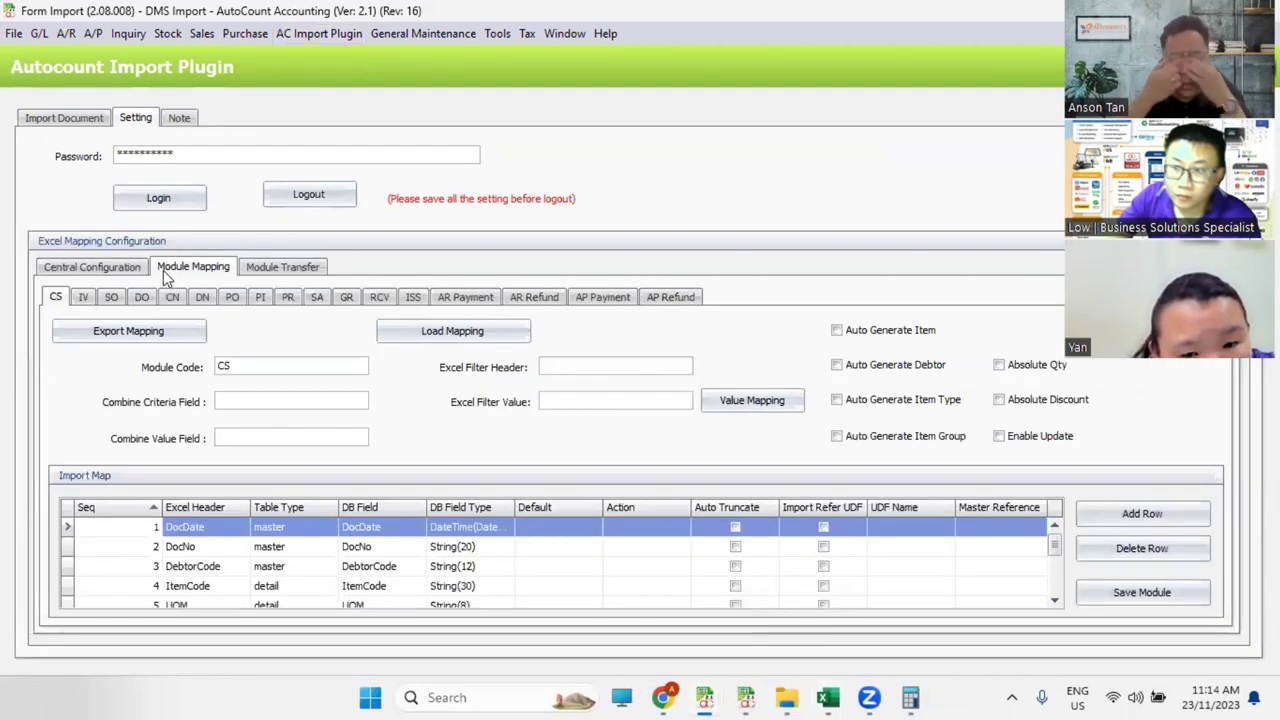
{"action": "left_click", "coordinate": [83, 297]}
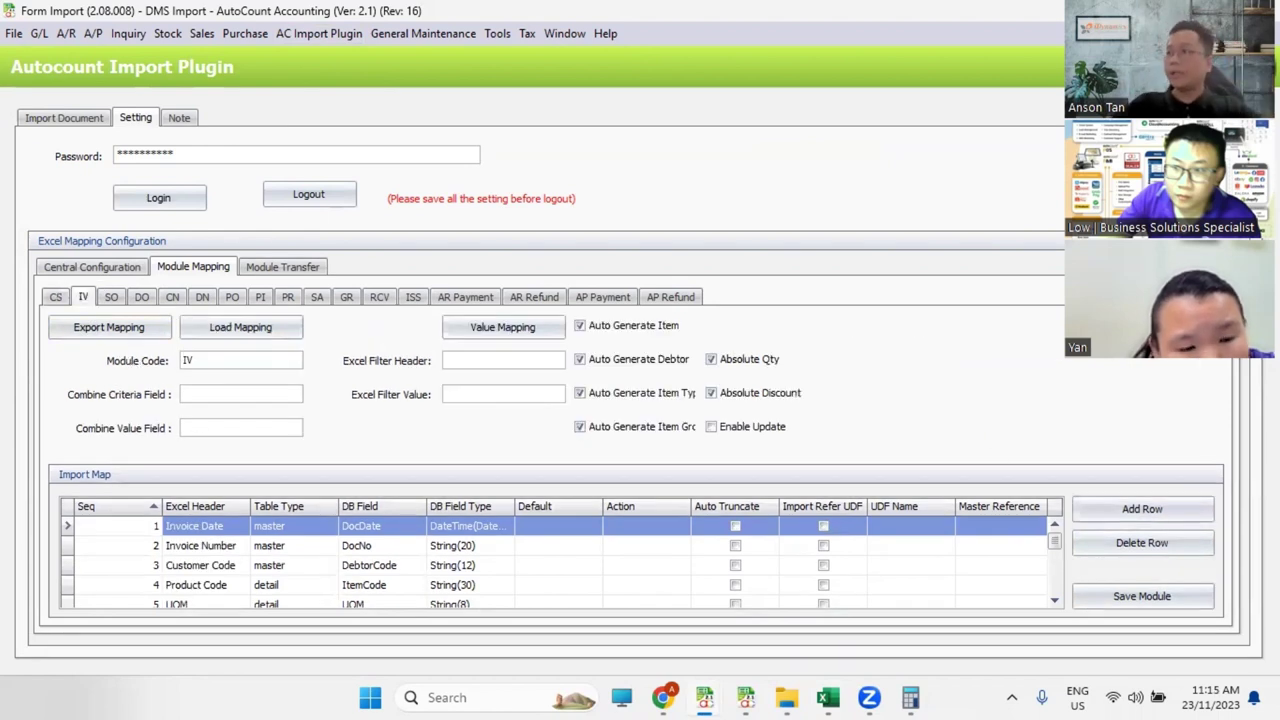
Step: Check Excel's Customer Code and Invoice Date headers, then widen the Import Map's DB Field column
{"action": "key", "text": "alt+Tab"}
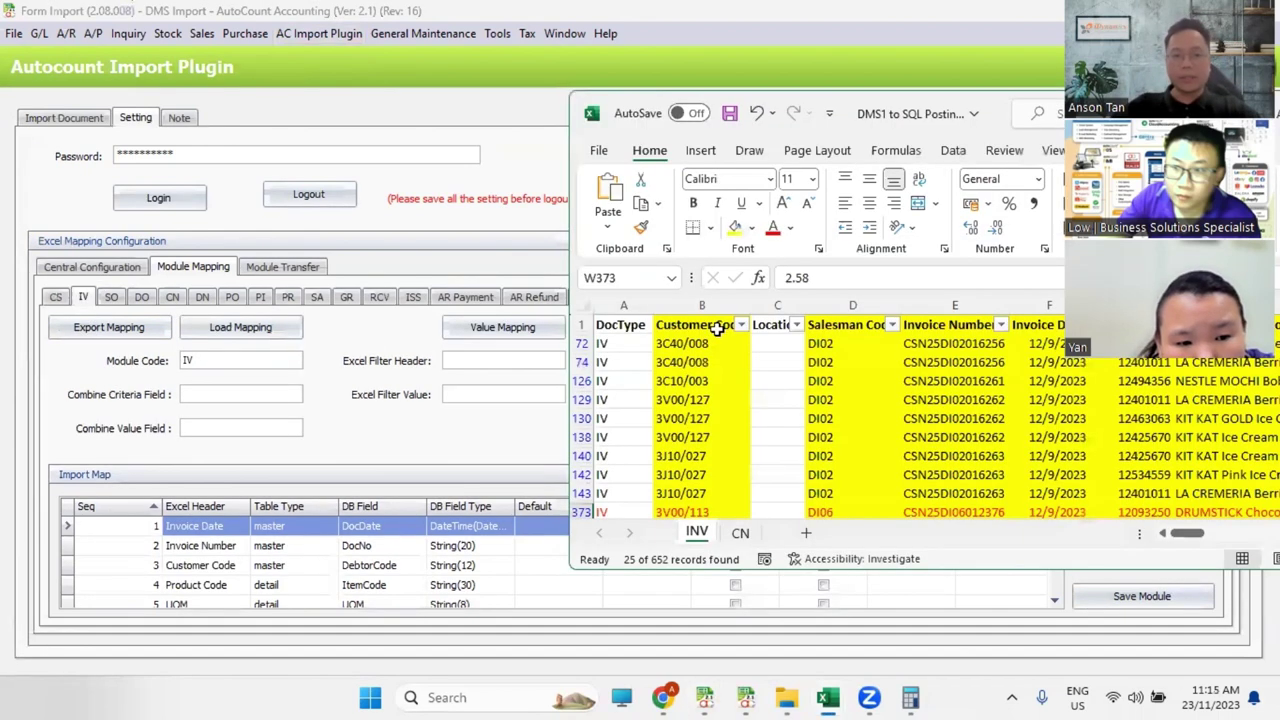
{"action": "left_click", "coordinate": [690, 326]}
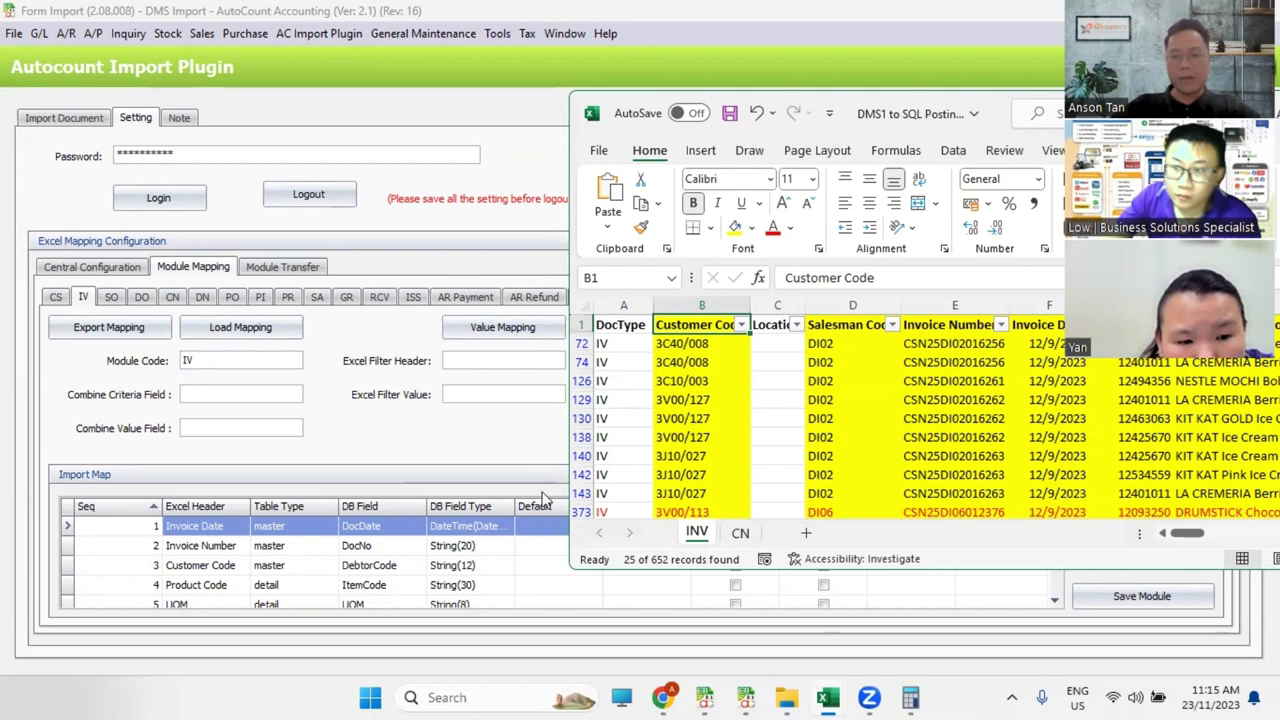
{"action": "left_click", "coordinate": [1058, 322]}
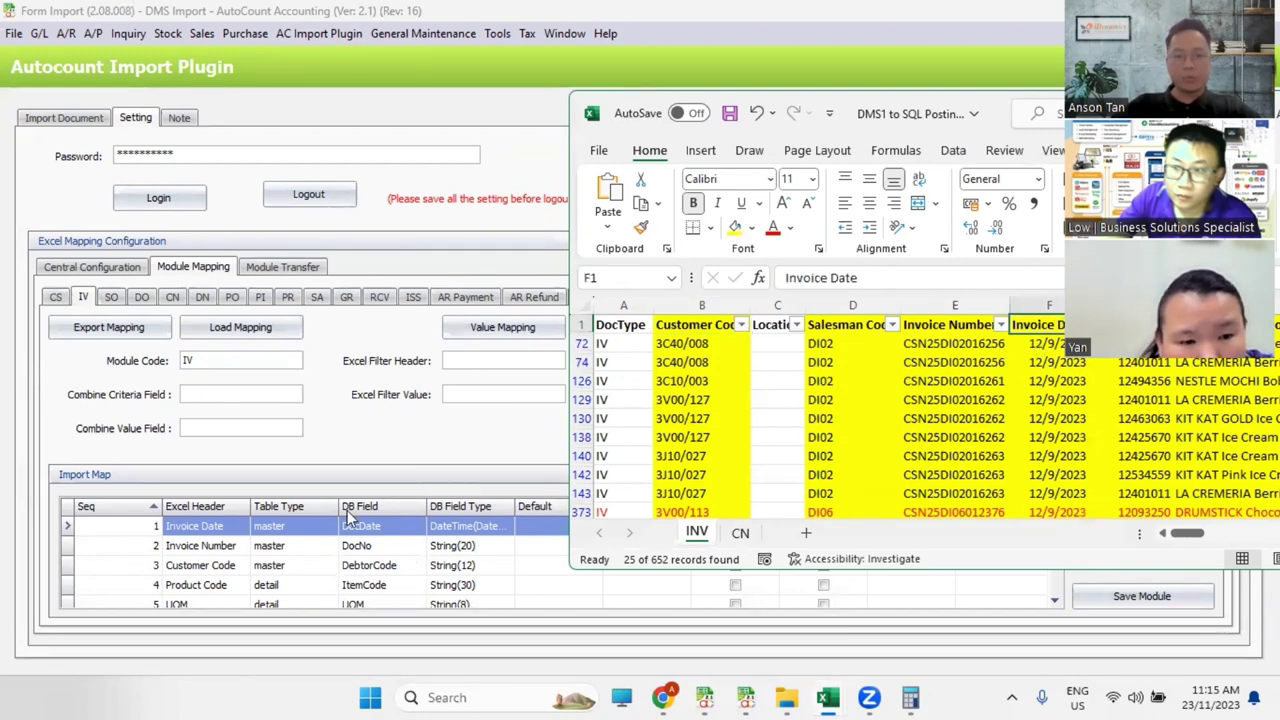
{"action": "left_click", "coordinate": [460, 440]}
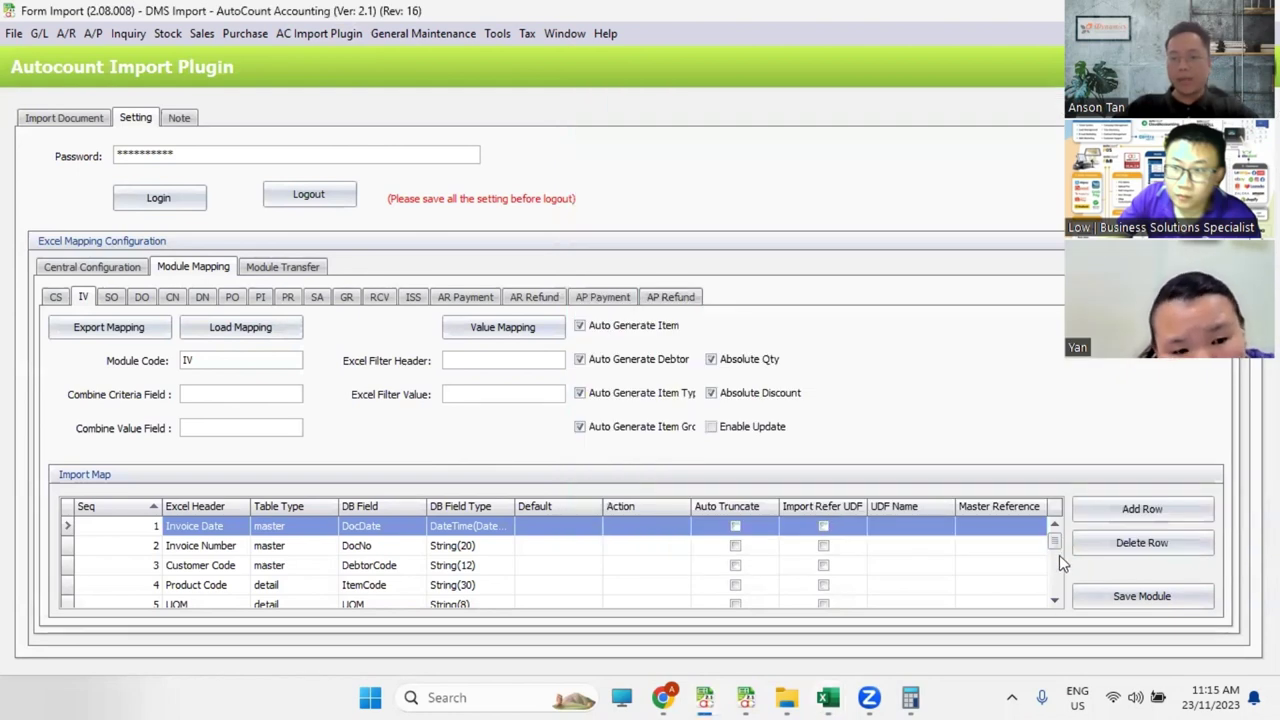
{"action": "left_click_drag", "start_coordinate": [1059, 555], "coordinate": [1057, 587]}
{"action": "left_click_drag", "start_coordinate": [427, 506], "coordinate": [447, 506]}
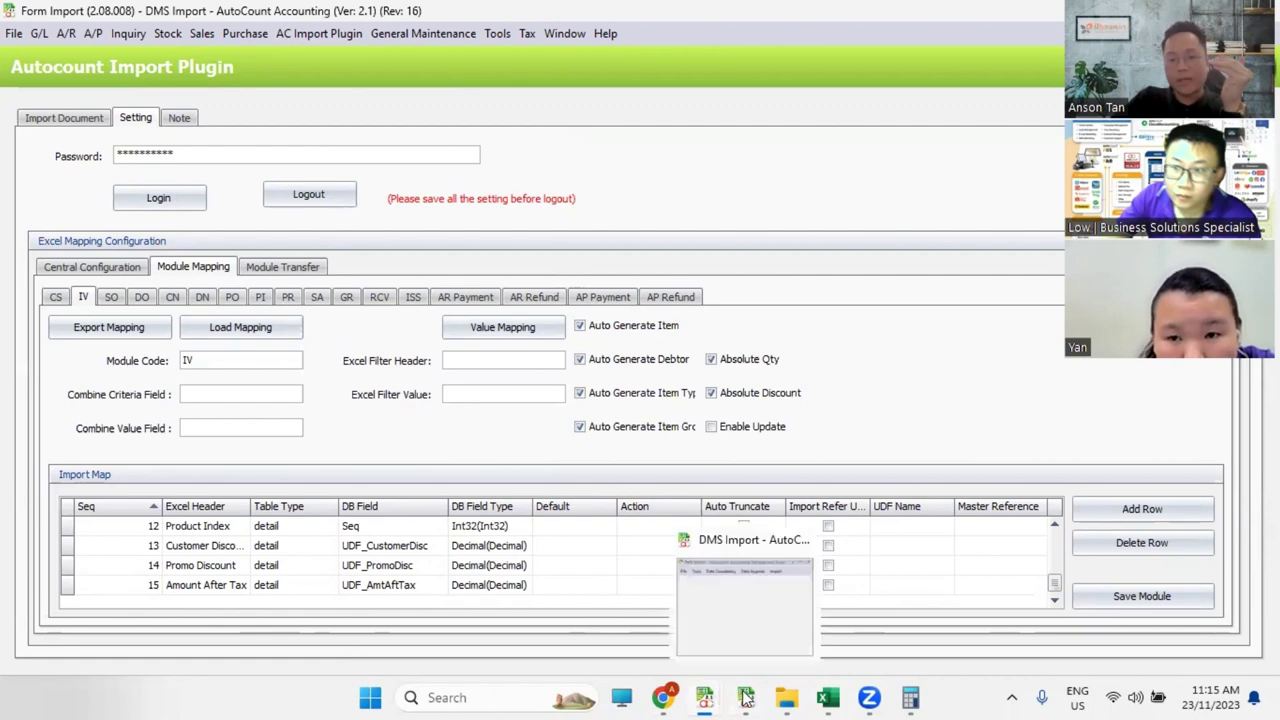
Step: View the Invoice Detail Column Changed formula for Discount: d_UDF_CustomerDisc + d_UDF_PromoDisc
{"action": "left_click", "coordinate": [746, 655]}
{"action": "left_click", "coordinate": [112, 95]}
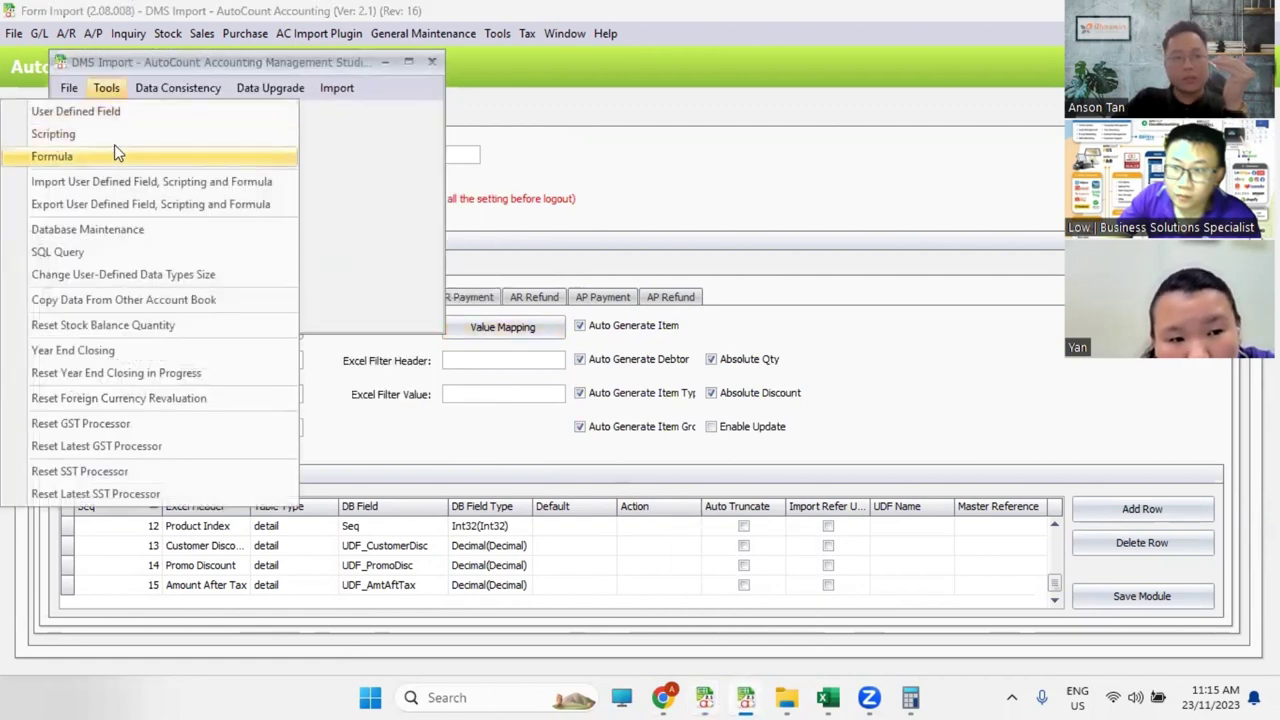
{"action": "left_click", "coordinate": [120, 152]}
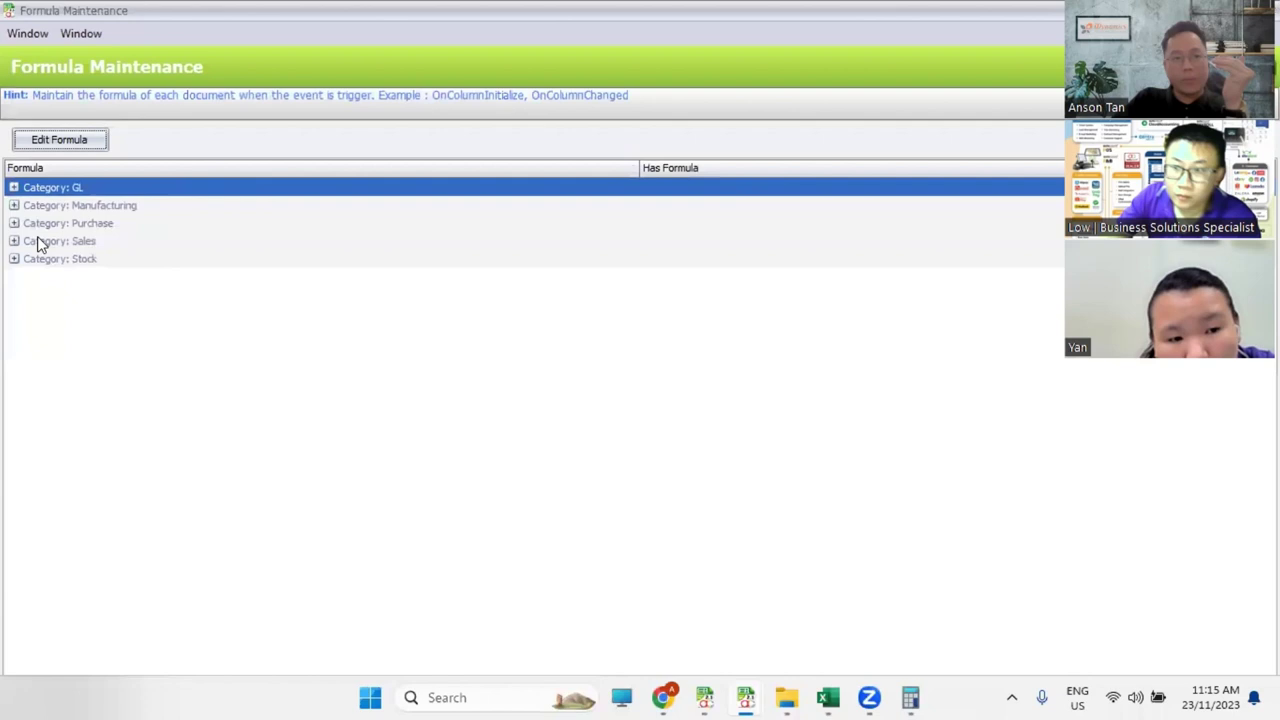
{"action": "left_click", "coordinate": [14, 241]}
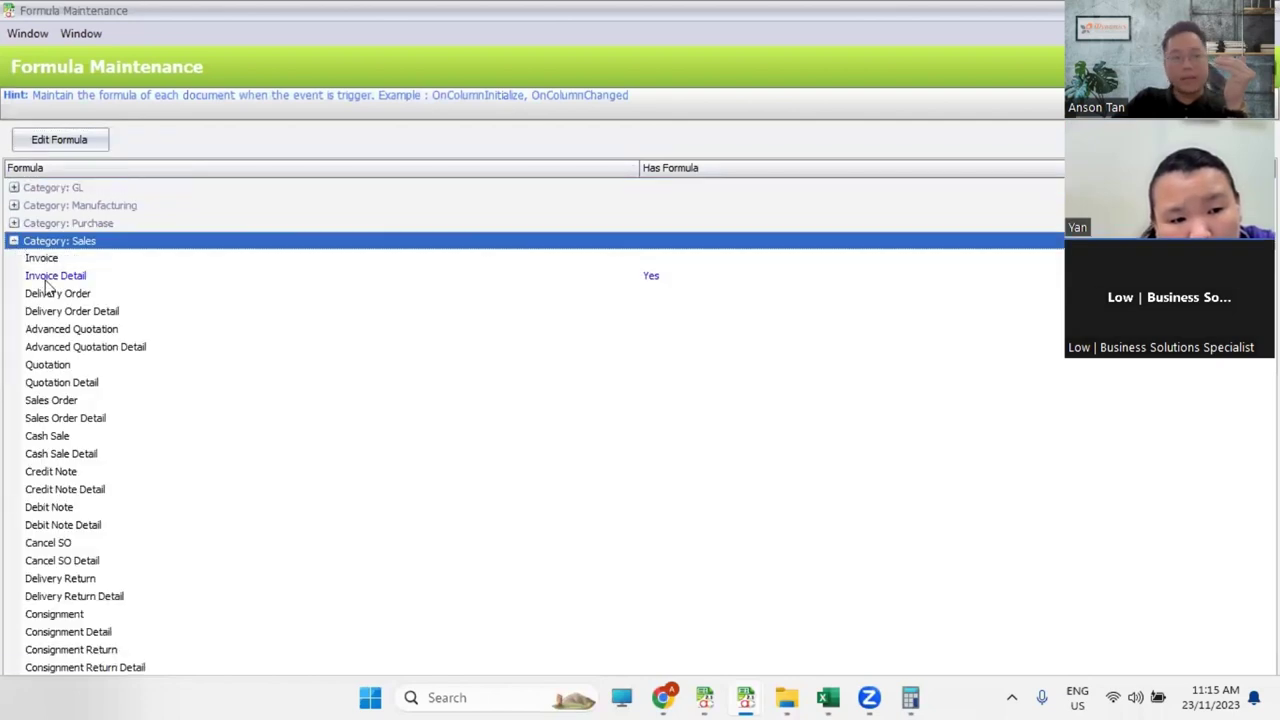
{"action": "left_click", "coordinate": [55, 276]}
{"action": "left_click", "coordinate": [59, 139]}
{"action": "left_click", "coordinate": [490, 113]}
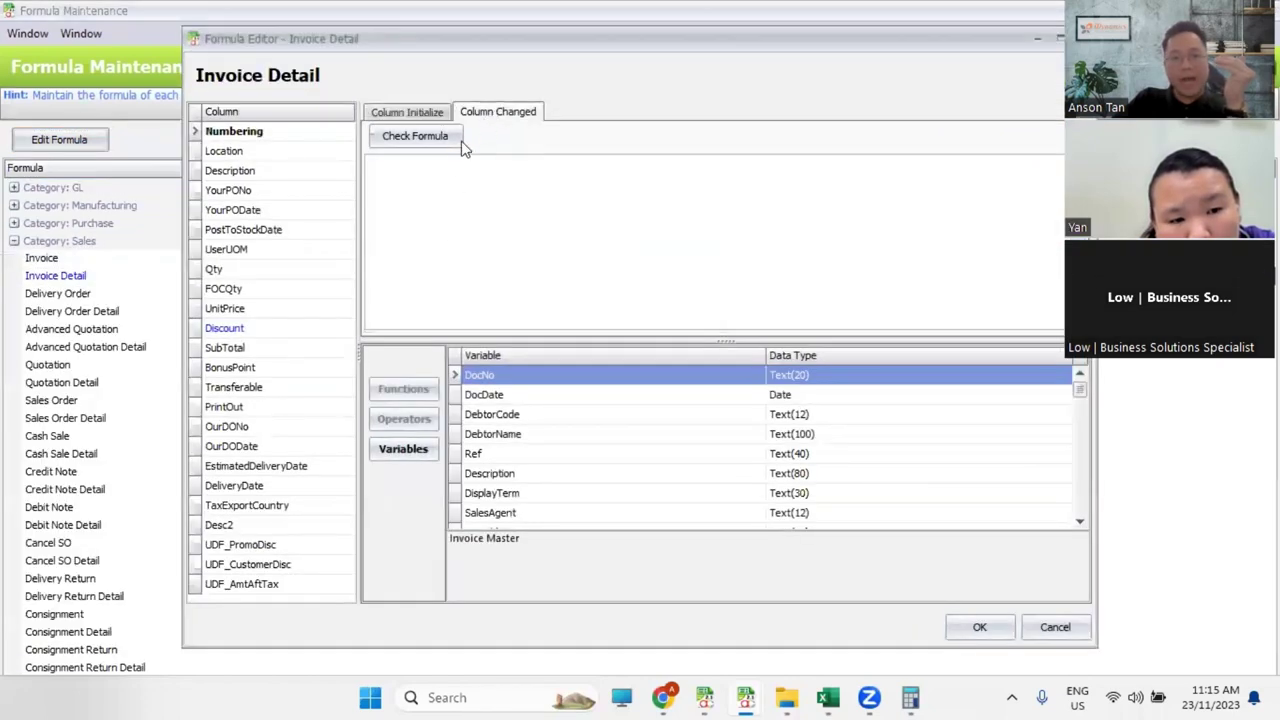
{"action": "left_click", "coordinate": [272, 328]}
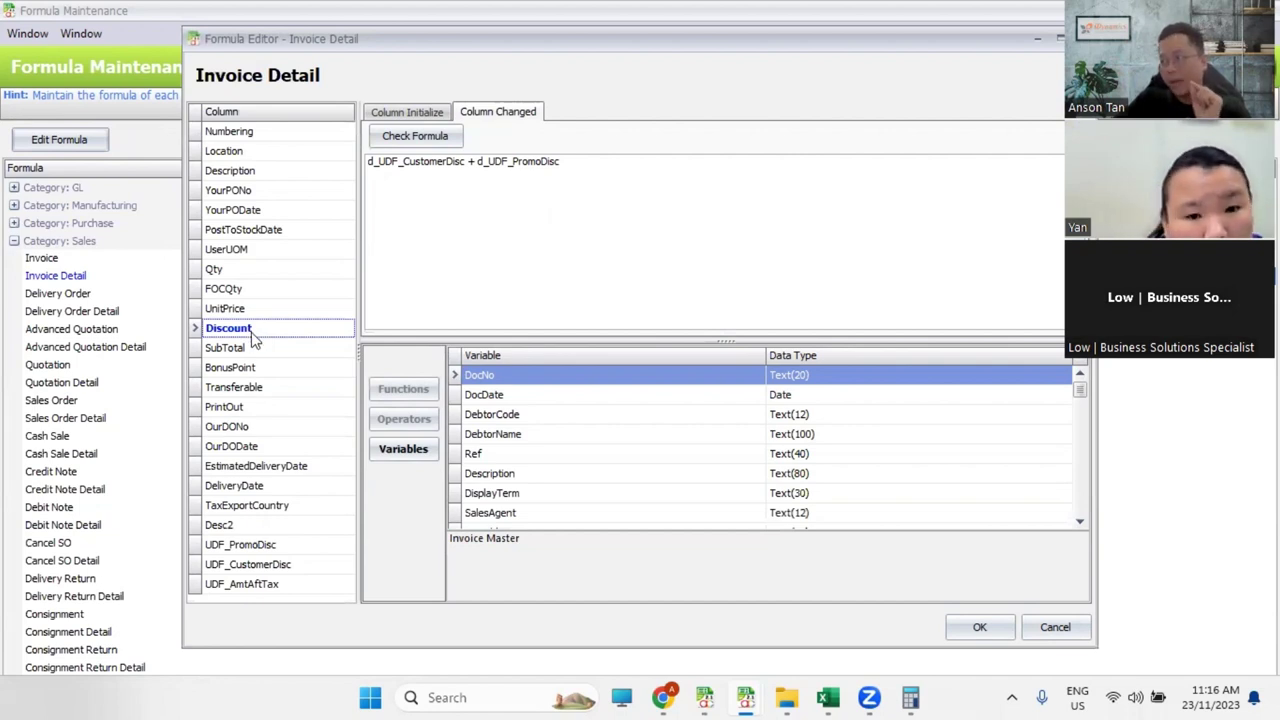
{"action": "key", "text": "Escape"}
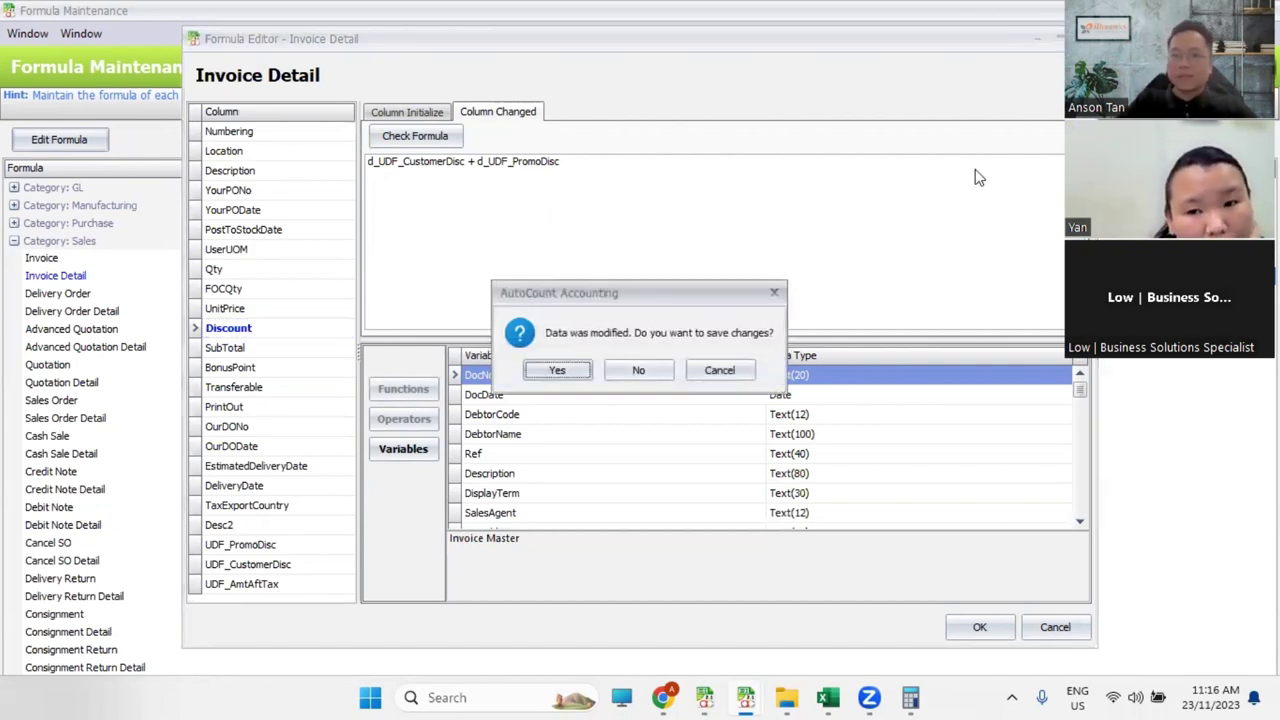
Step: Discard the formula changes, close Formula Maintenance, and highlight the UDF_AmtAftTax DB Field
{"action": "left_click", "coordinate": [634, 369]}
{"action": "key", "text": "Escape"}
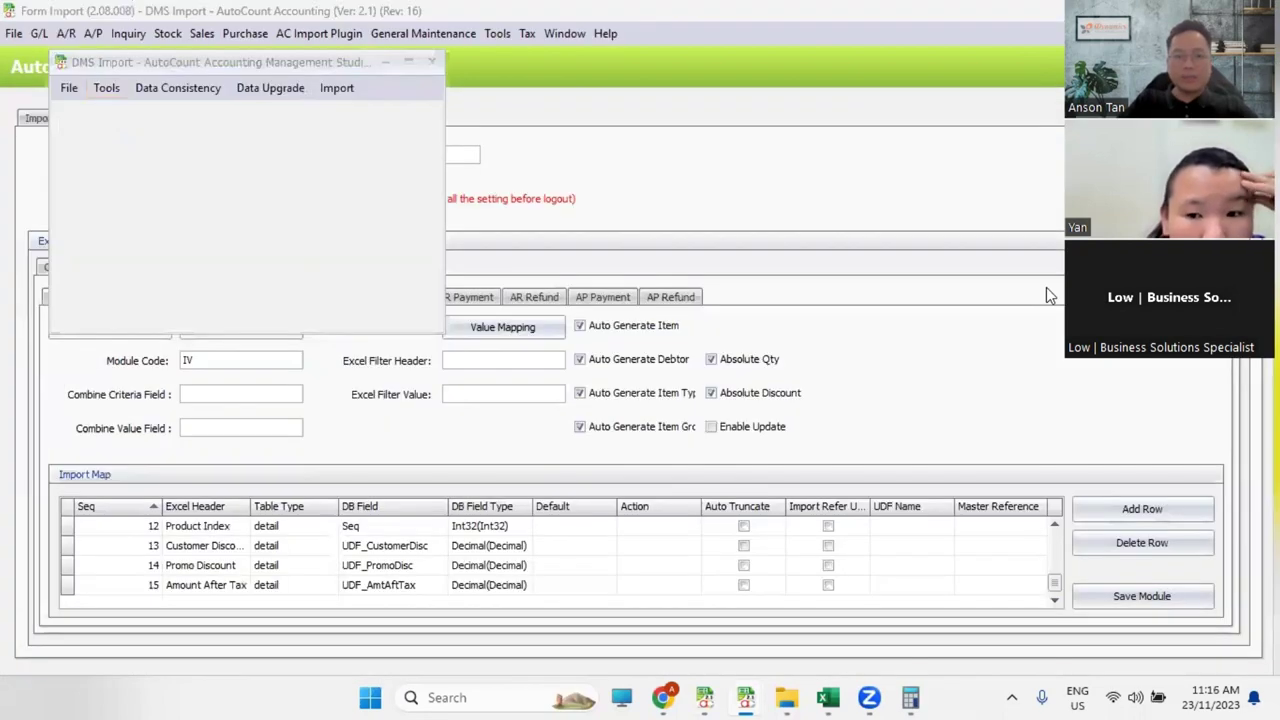
{"action": "left_click", "coordinate": [968, 378]}
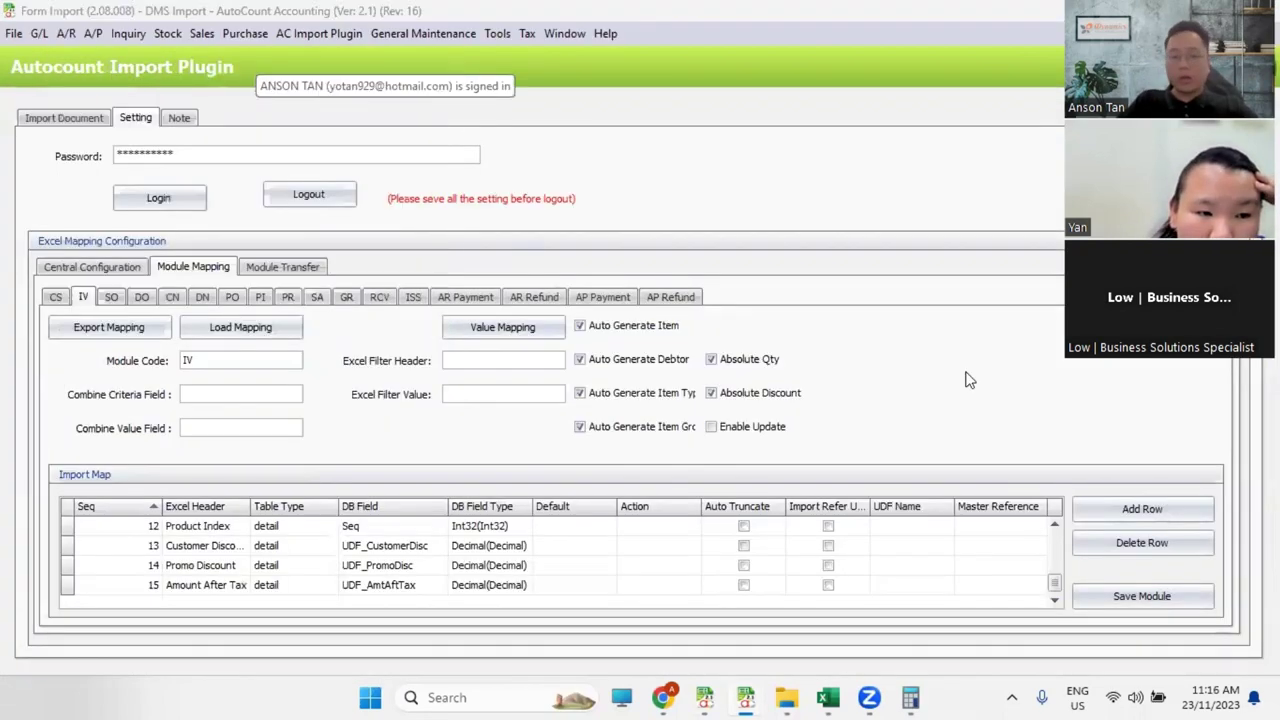
{"action": "left_click", "coordinate": [393, 586]}
{"action": "left_click_drag", "start_coordinate": [415, 586], "coordinate": [297, 587]}
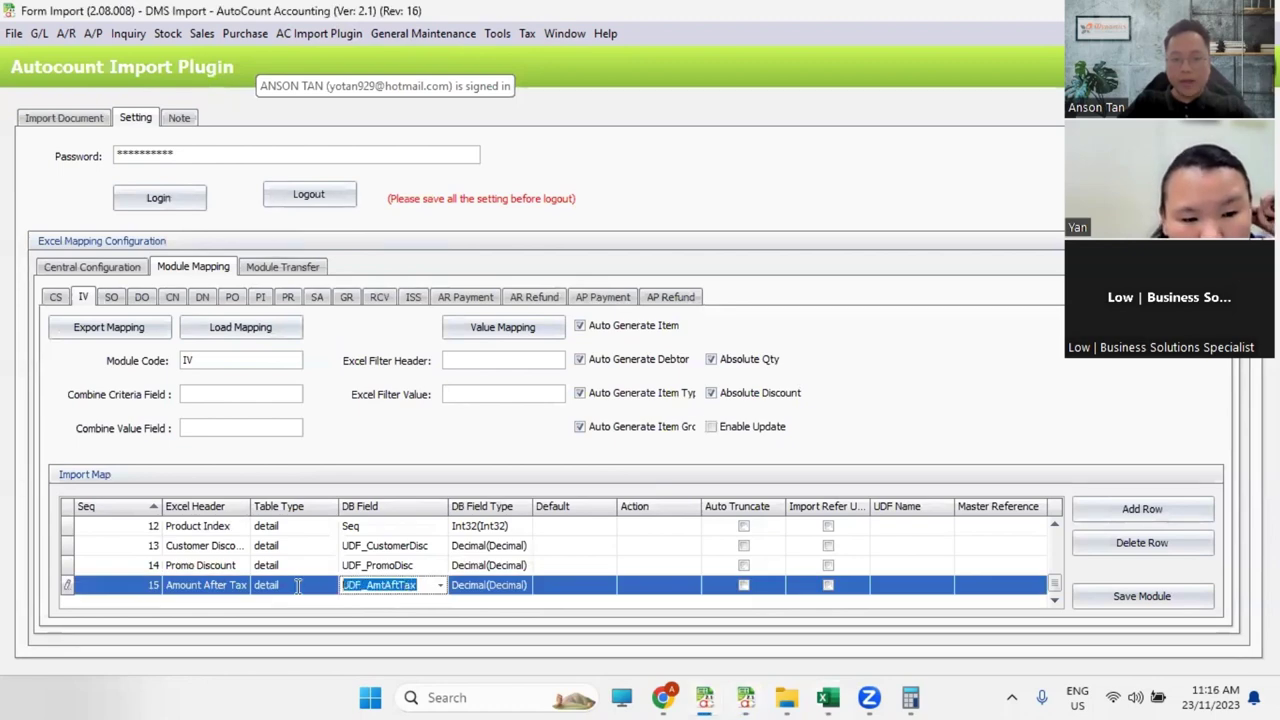
Step: Maximise DMS1 to SQL Posting and select the Amount After Tax column to see its 5789.42 sum
{"action": "left_click", "coordinate": [828, 697]}
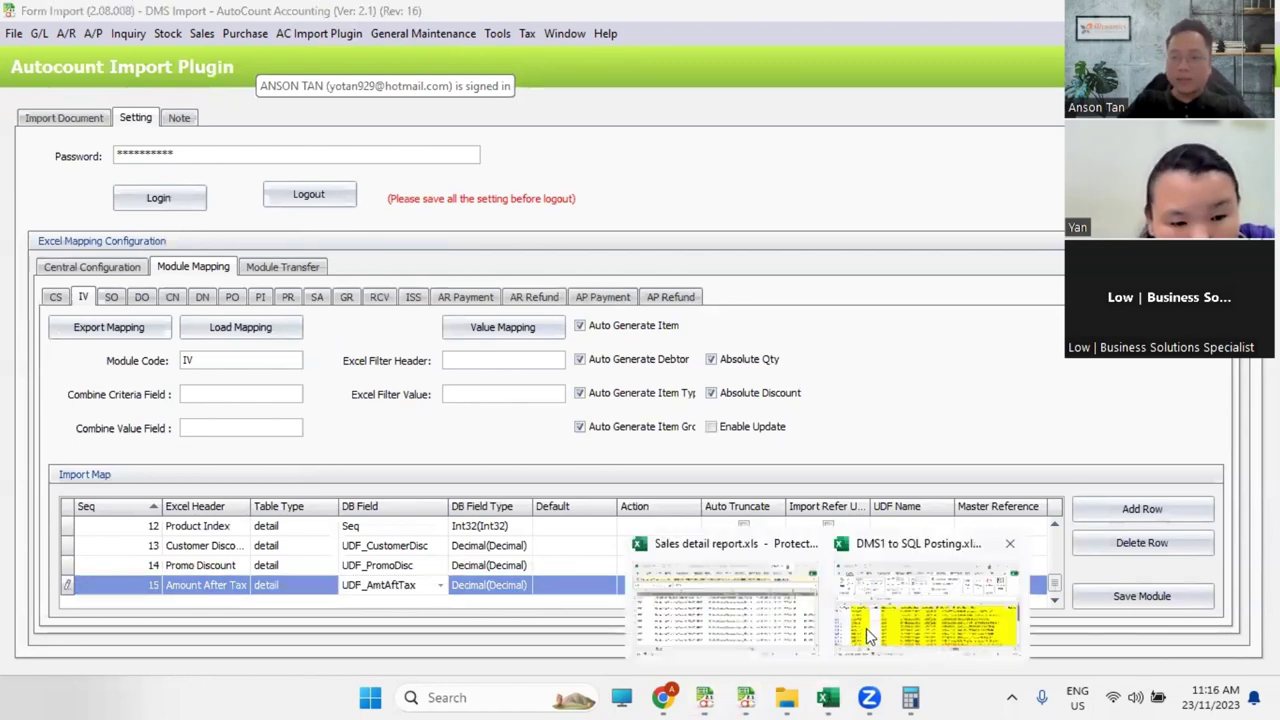
{"action": "left_click", "coordinate": [910, 605]}
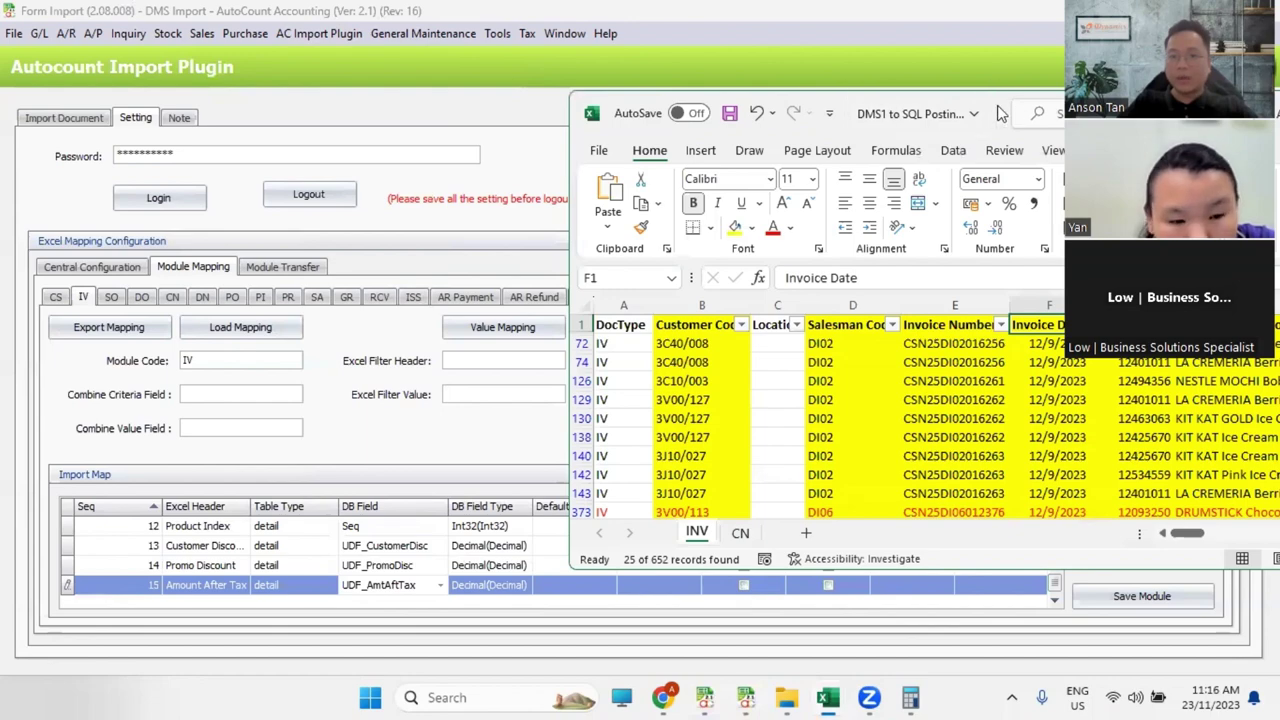
{"action": "double_click", "coordinate": [988, 116]}
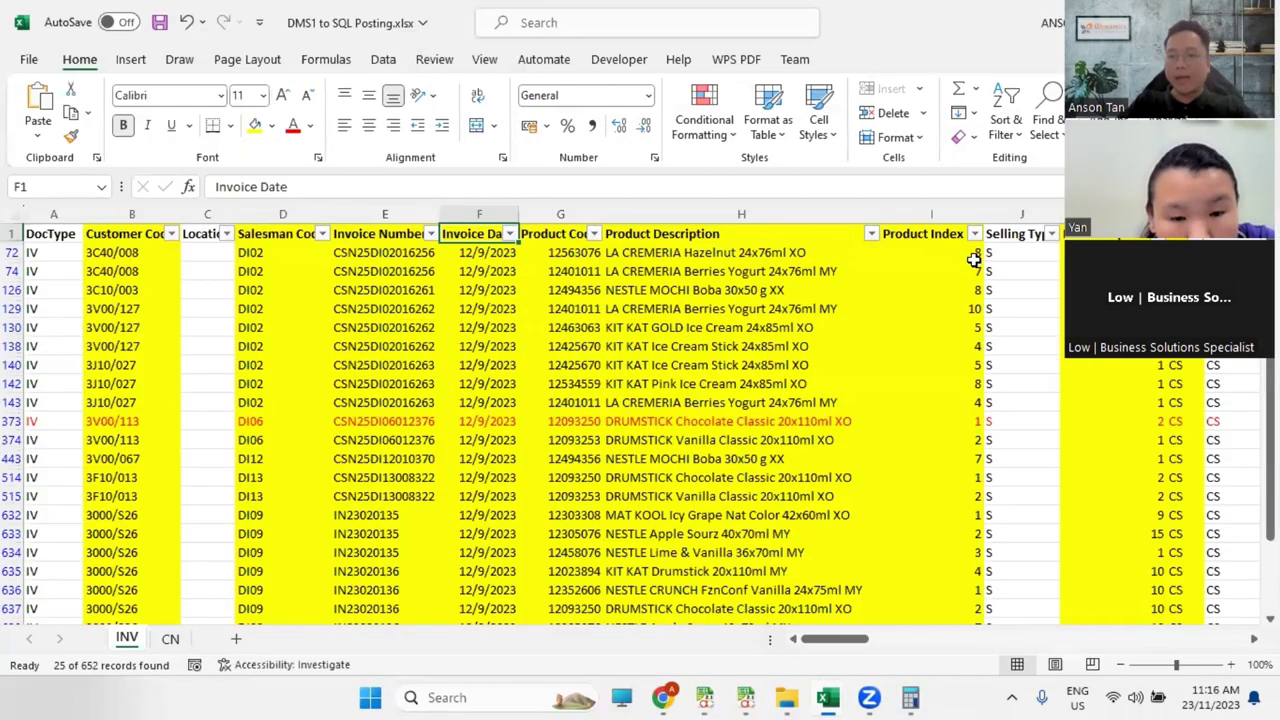
{"action": "left_click", "coordinate": [1095, 252]}
{"action": "key", "text": "Right"}
{"action": "key", "text": "Right"}
{"action": "key", "text": "Right"}
{"action": "key", "text": "Right"}
{"action": "key", "text": "Right"}
{"action": "key", "text": "Right"}
{"action": "key", "text": "Right"}
{"action": "key", "text": "Right"}
{"action": "key", "text": "Right"}
{"action": "key", "text": "Right"}
{"action": "key", "text": "Right"}
{"action": "key", "text": "Right"}
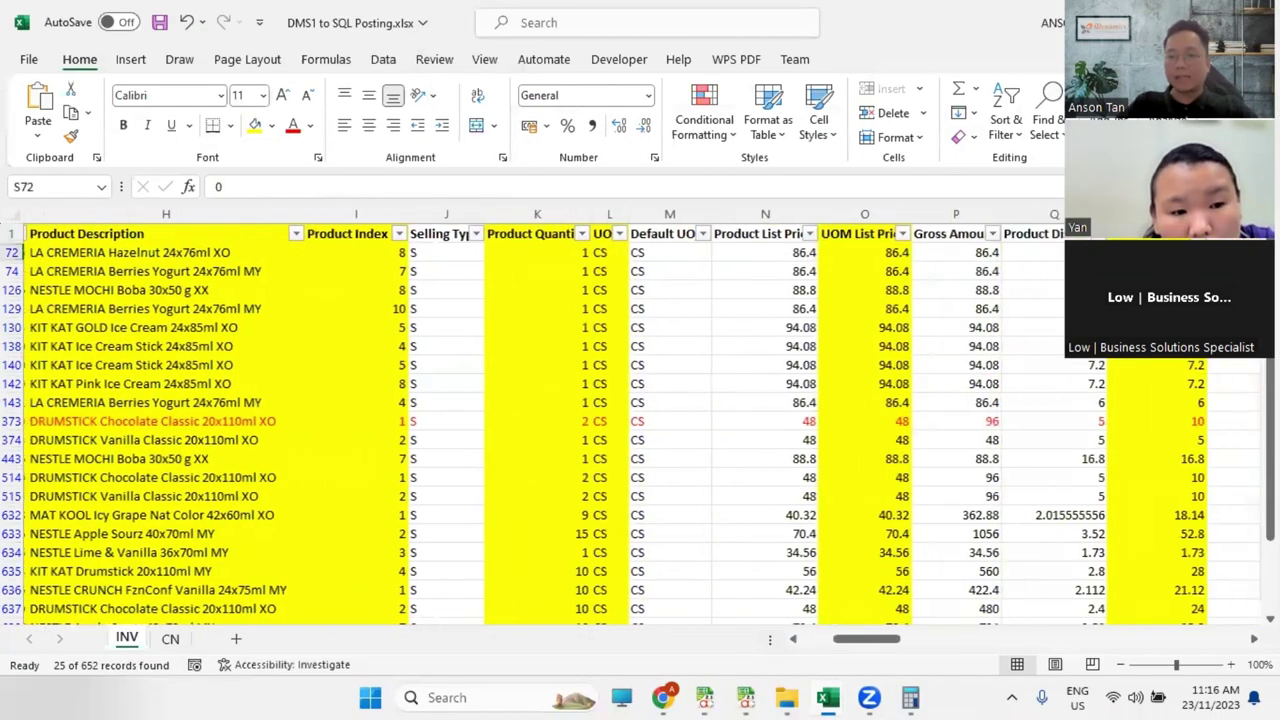
{"action": "key", "text": "Left"}
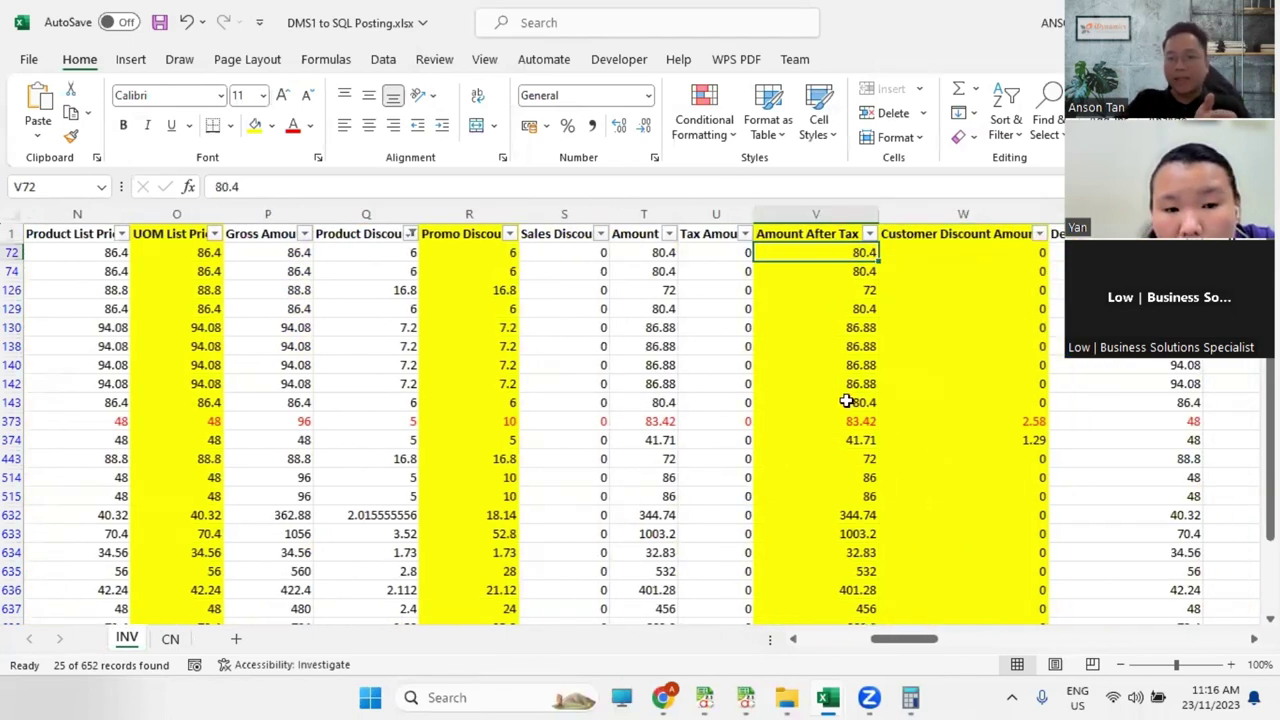
{"action": "left_click", "coordinate": [868, 423]}
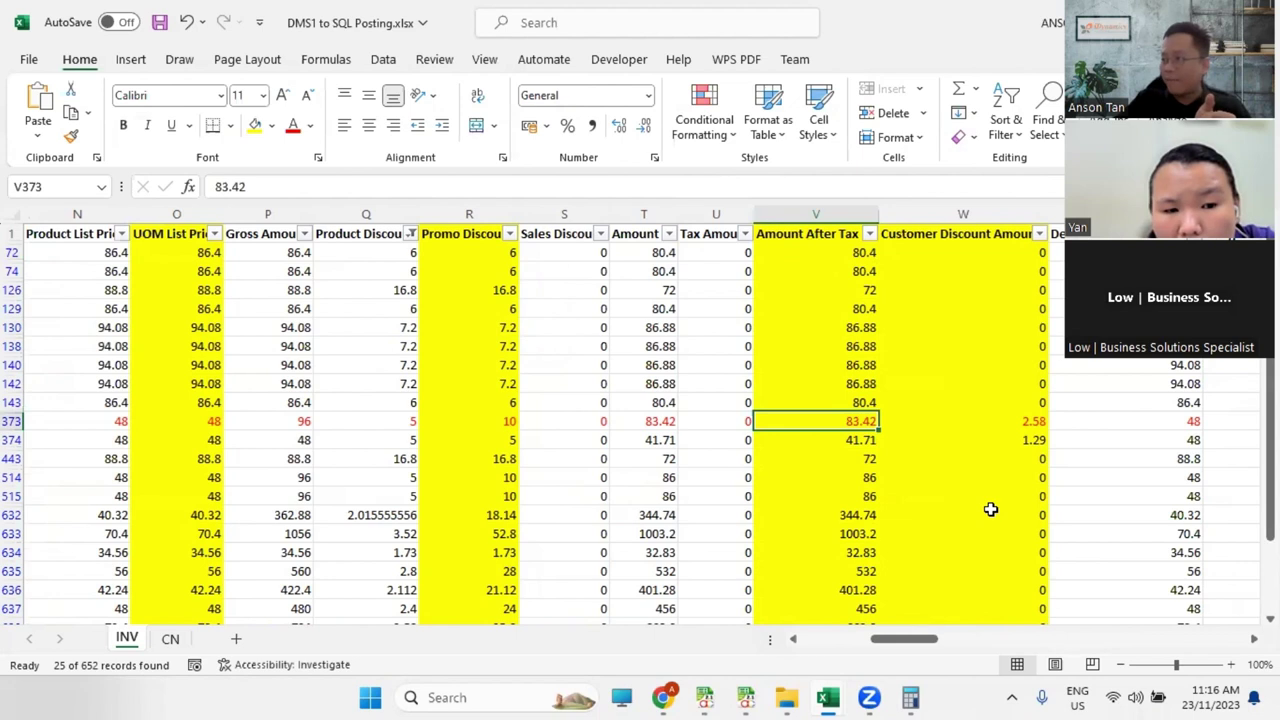
{"action": "left_click", "coordinate": [834, 206]}
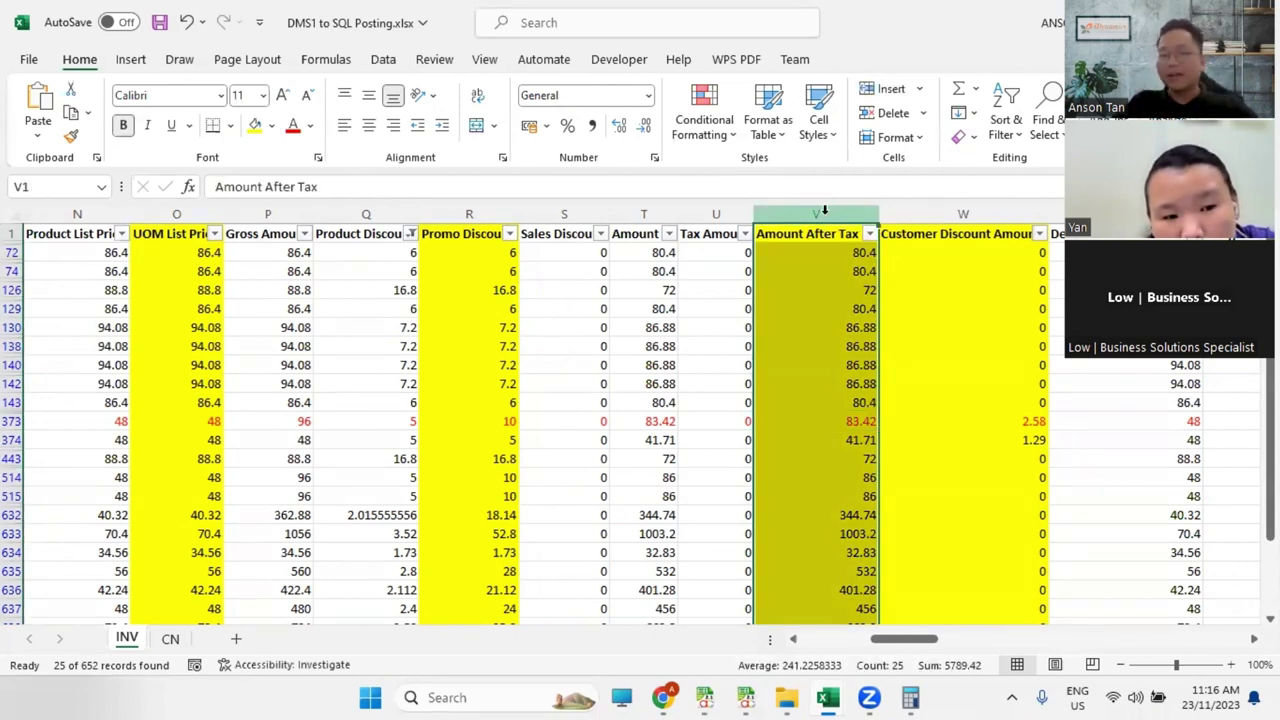
Step: Open Sales > Invoice, inspect a blank new invoice's columns, close it, and refresh the empty list
{"action": "key", "text": "alt+Tab"}
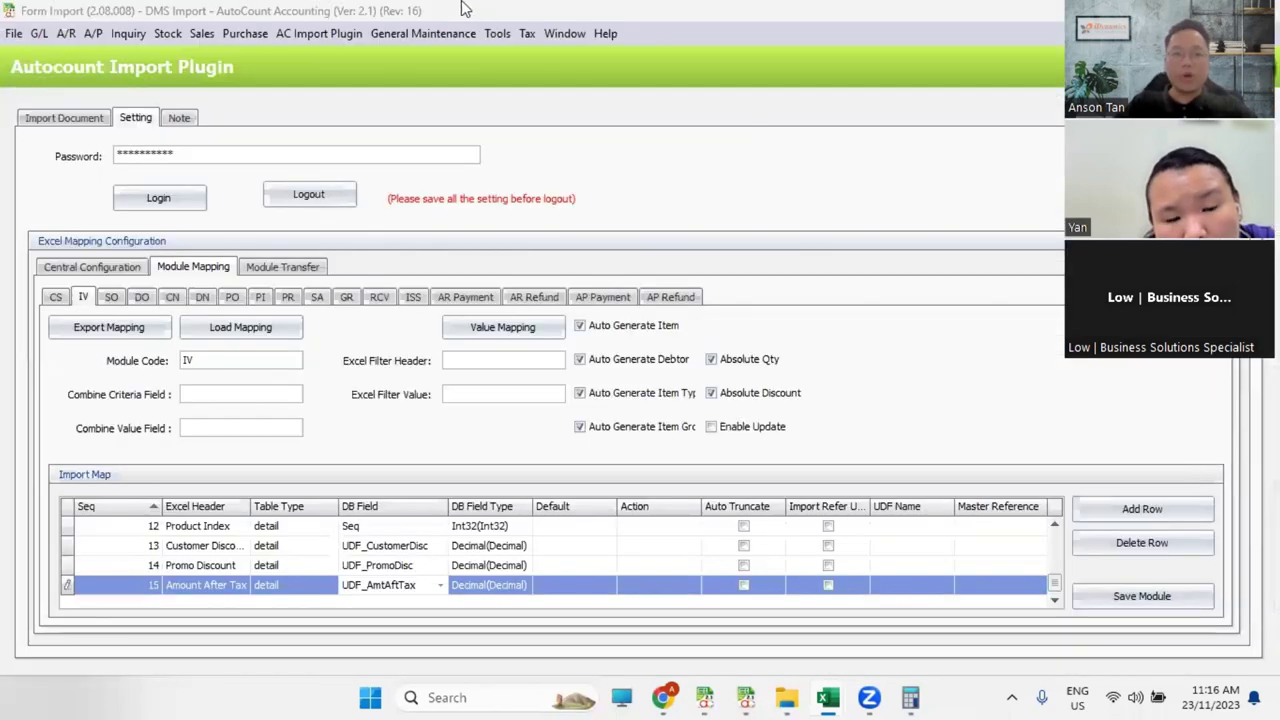
{"action": "left_click", "coordinate": [201, 33]}
{"action": "left_click", "coordinate": [190, 125]}
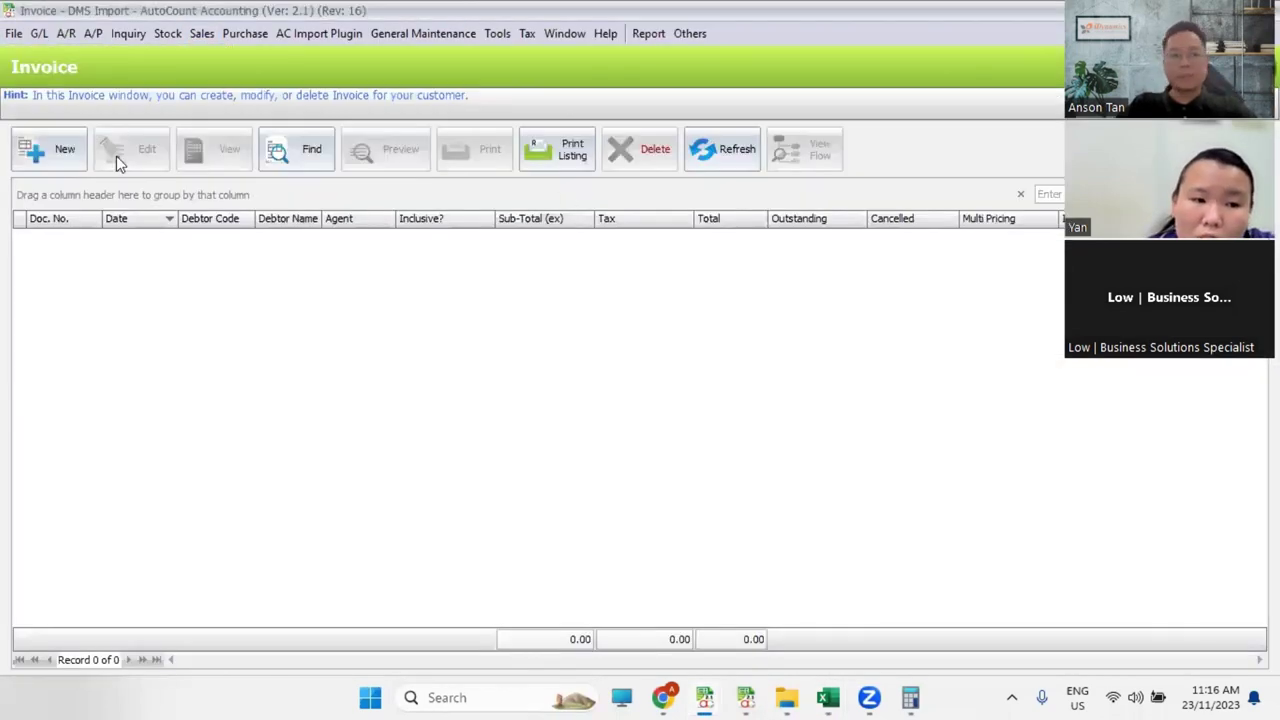
{"action": "left_click", "coordinate": [55, 150]}
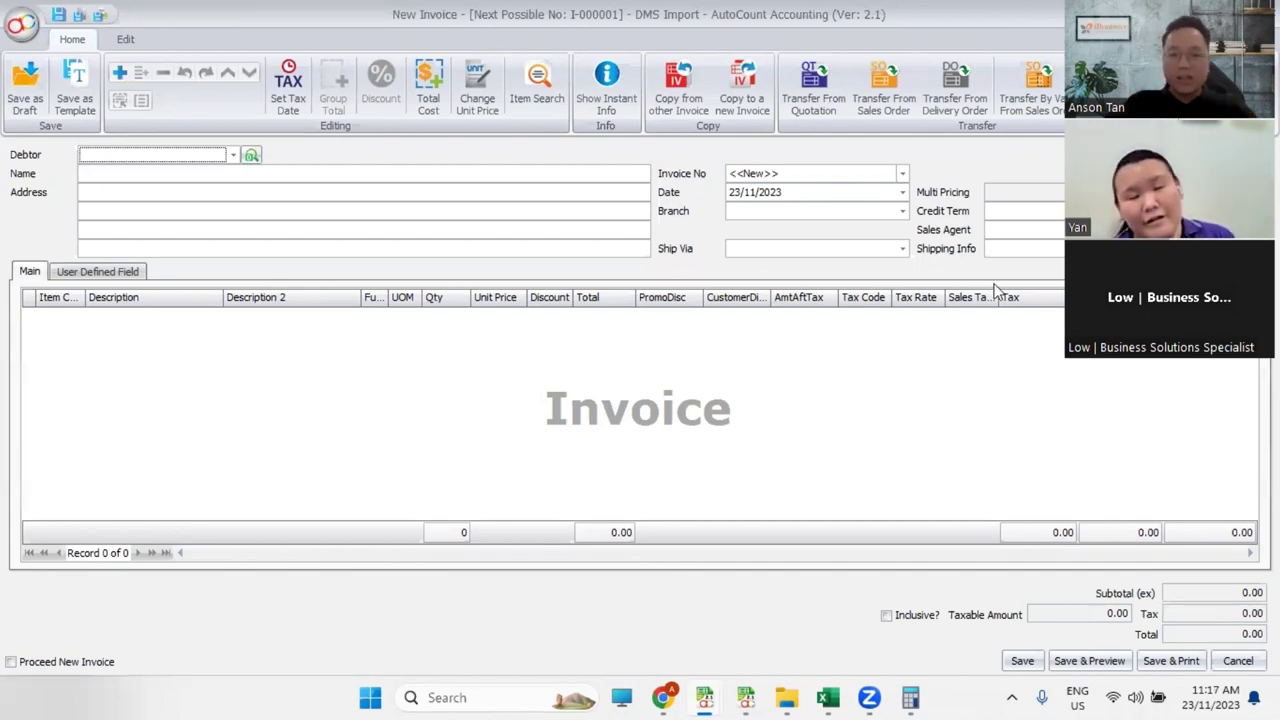
{"action": "key", "text": "Escape"}
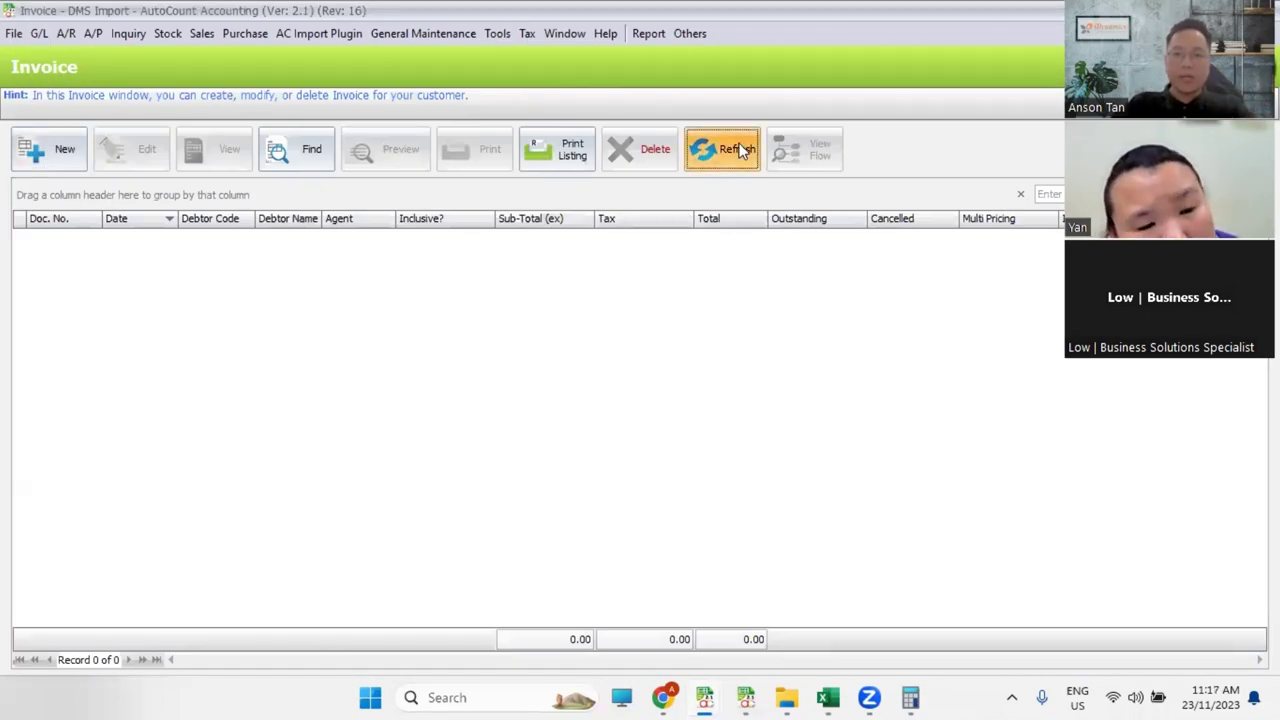
{"action": "left_click", "coordinate": [741, 149]}
Step: Log out of the plugin settings and load DMS1 to SQL Posting.xlsx on the Import Document page
{"action": "left_click", "coordinate": [320, 36]}
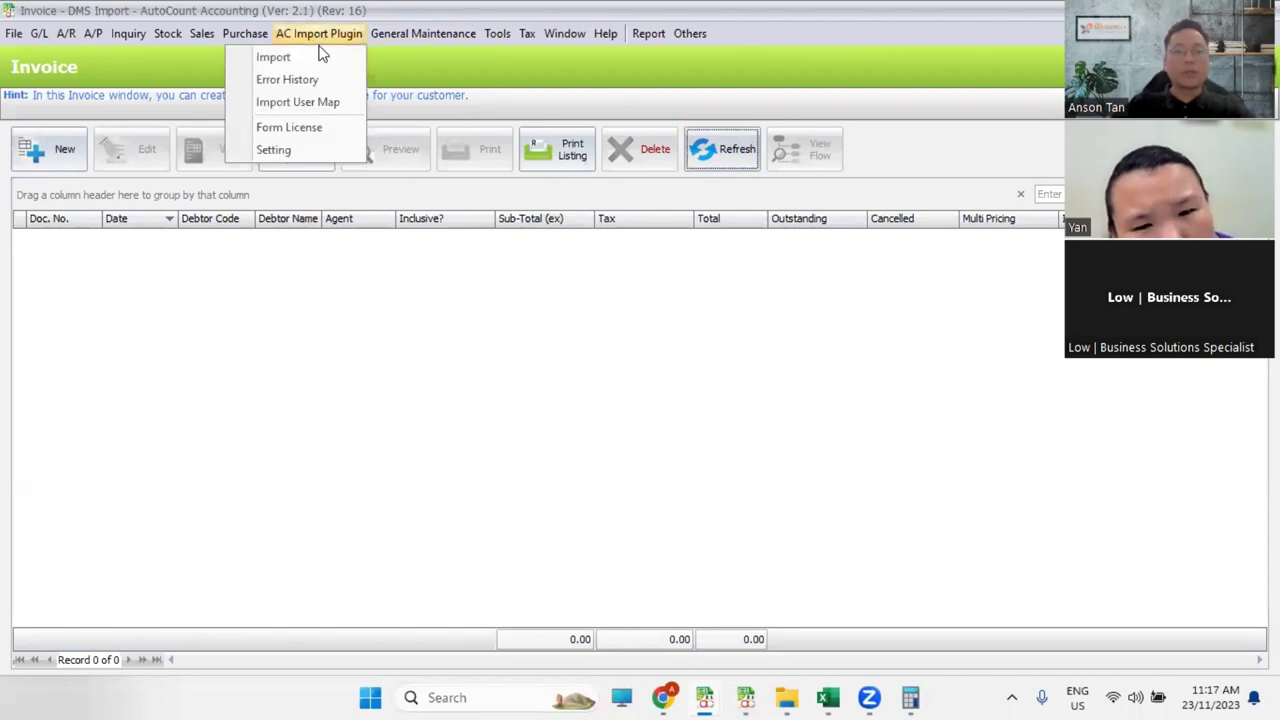
{"action": "left_click", "coordinate": [322, 59]}
{"action": "left_click", "coordinate": [336, 199]}
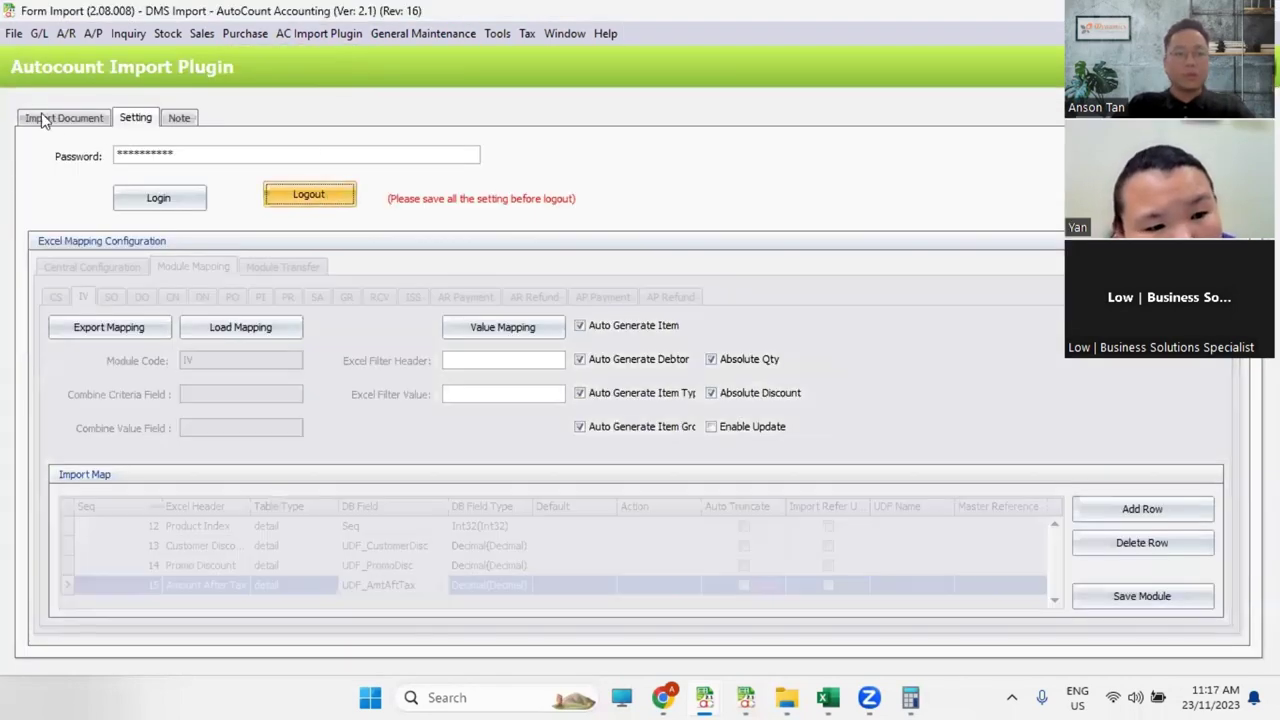
{"action": "left_click", "coordinate": [42, 119]}
{"action": "left_click", "coordinate": [775, 206]}
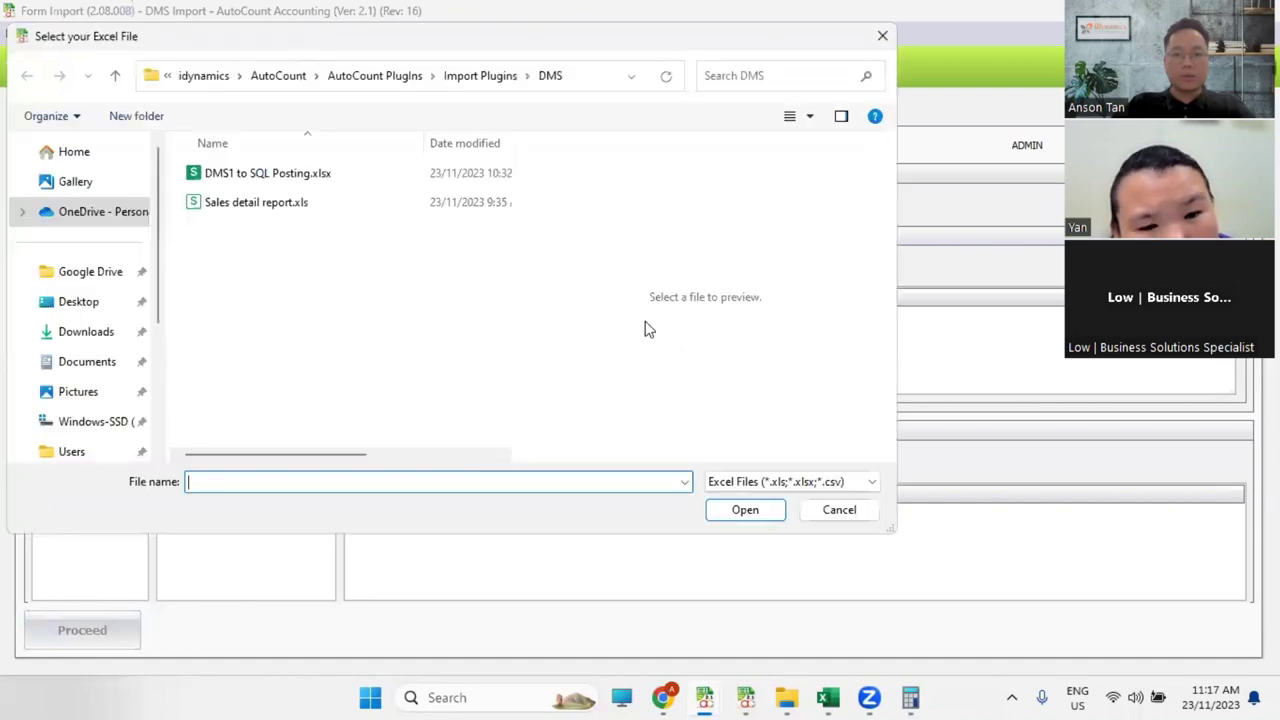
{"action": "left_click", "coordinate": [318, 180]}
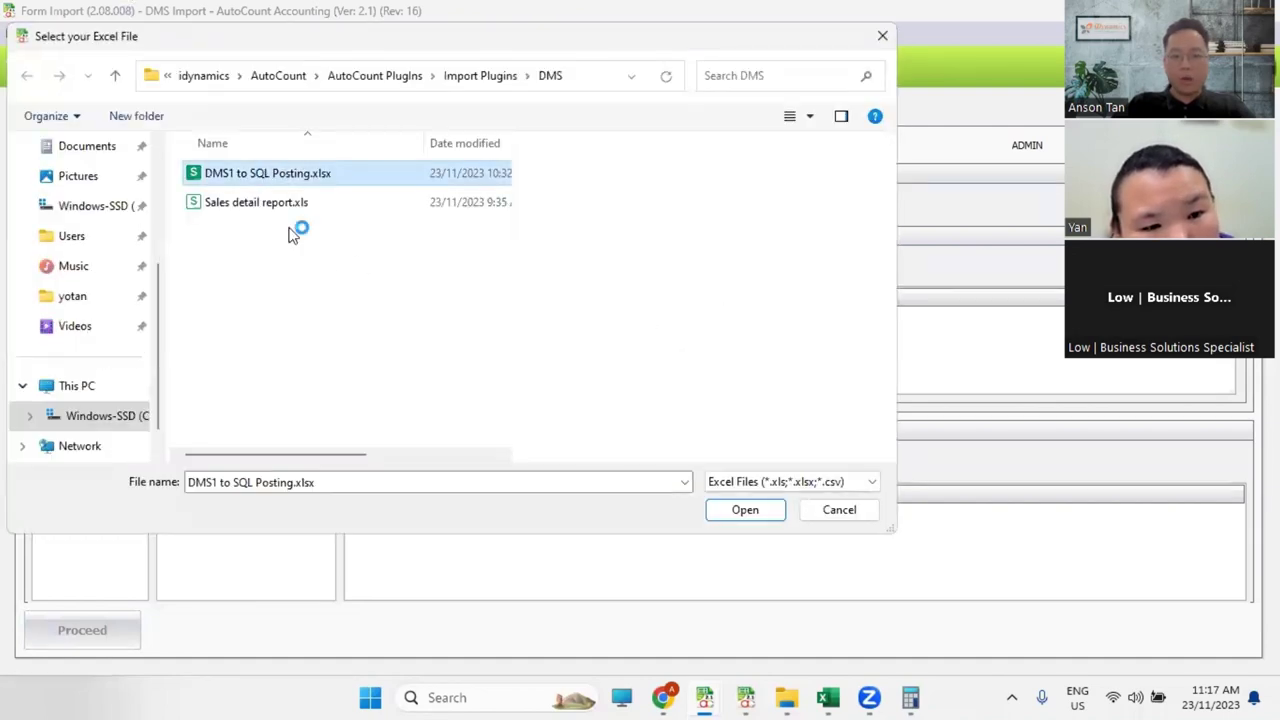
{"action": "left_click", "coordinate": [720, 510]}
{"action": "left_click", "coordinate": [596, 371]}
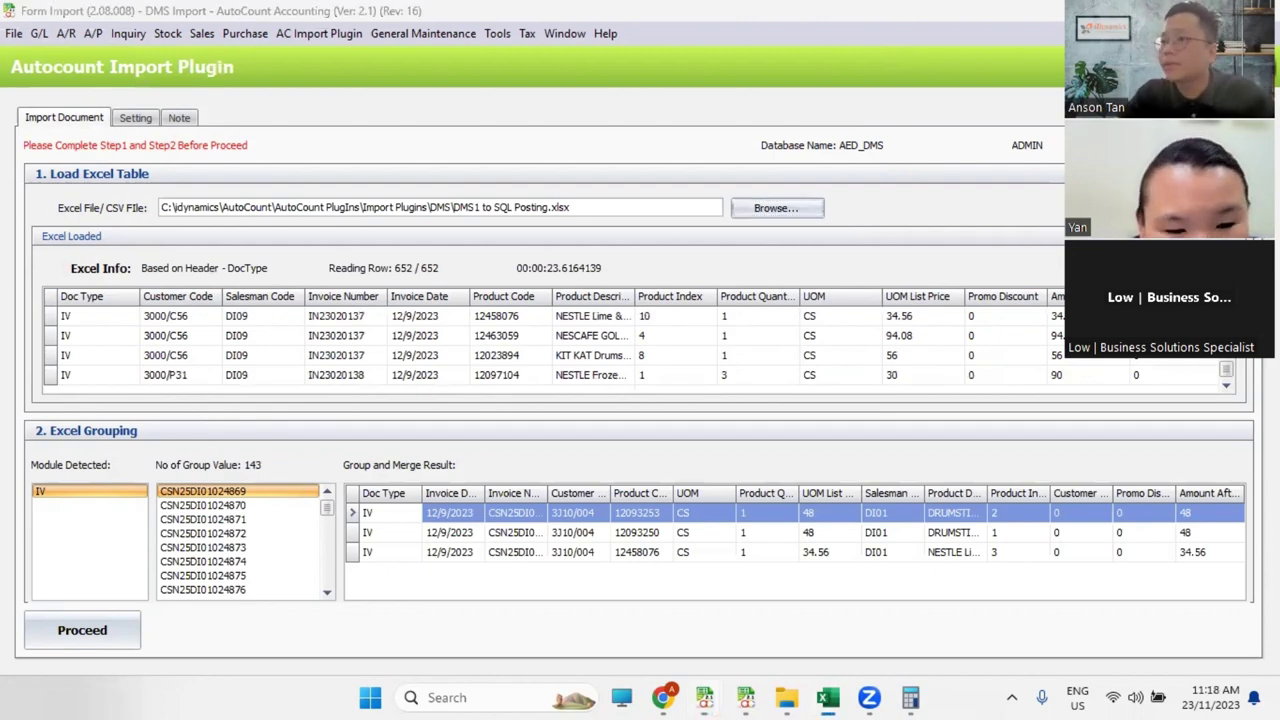
{"action": "key", "text": "alt+Tab"}
{"action": "scroll", "coordinate": [387, 538], "scroll_direction": "left", "scroll_amount": 1}
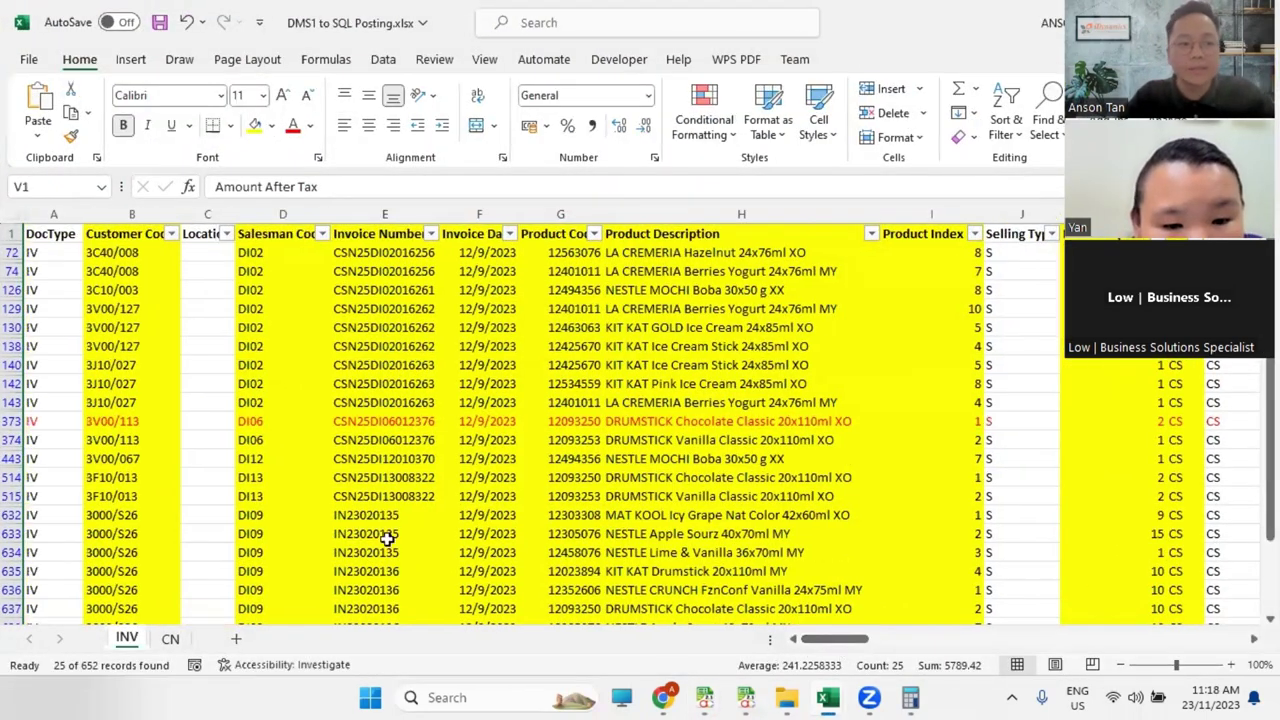
Step: Clear the INV sheet's filter from the Data tab so all rows show
{"action": "left_click", "coordinate": [53, 216]}
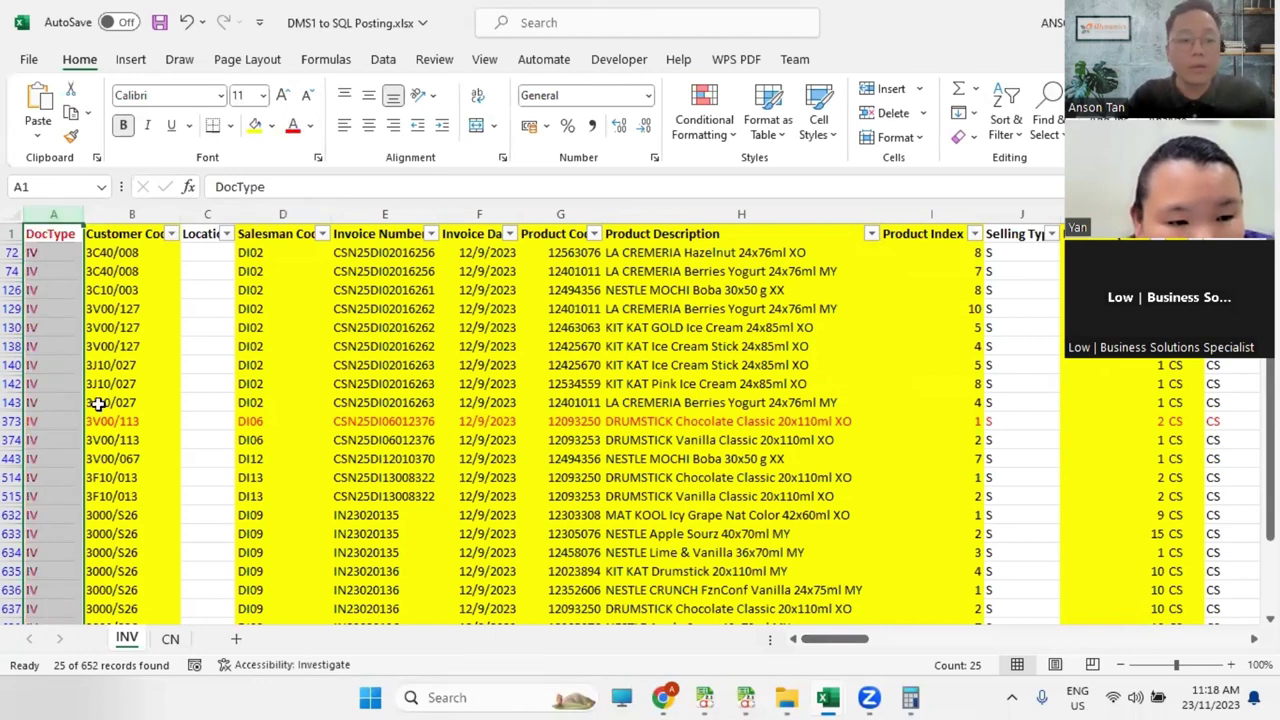
{"action": "left_click", "coordinate": [12, 233]}
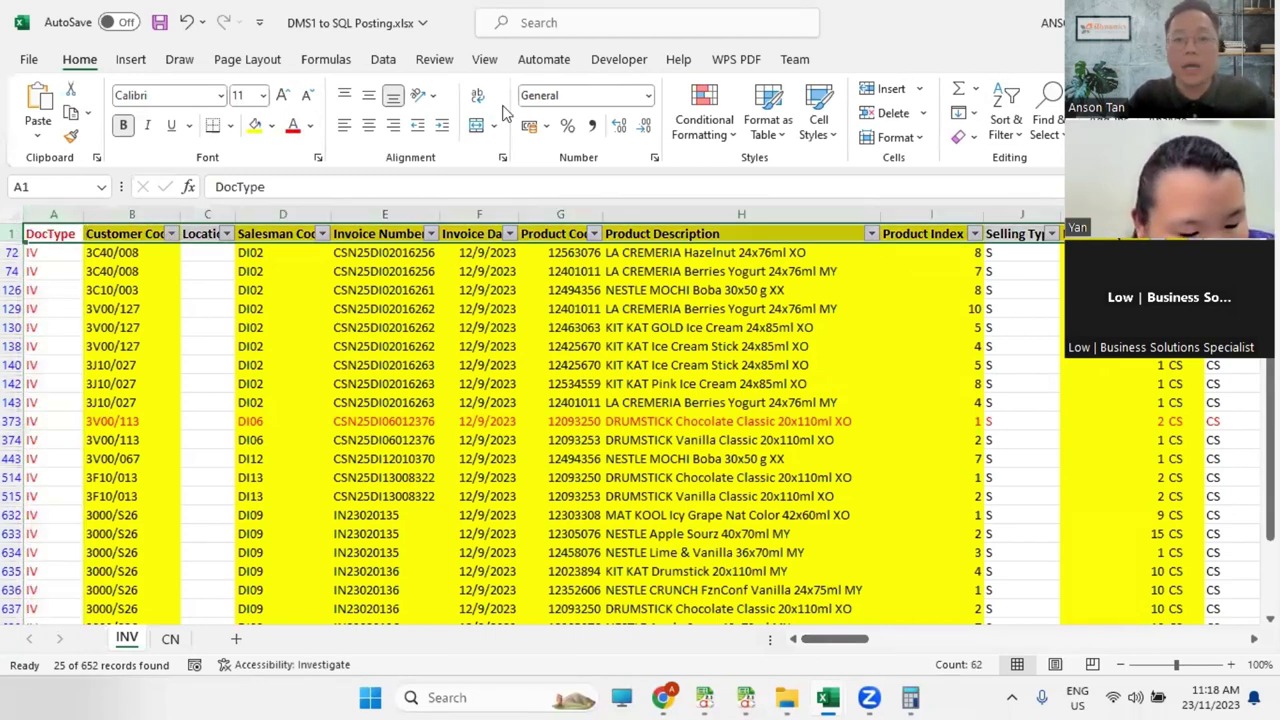
{"action": "left_click", "coordinate": [381, 62]}
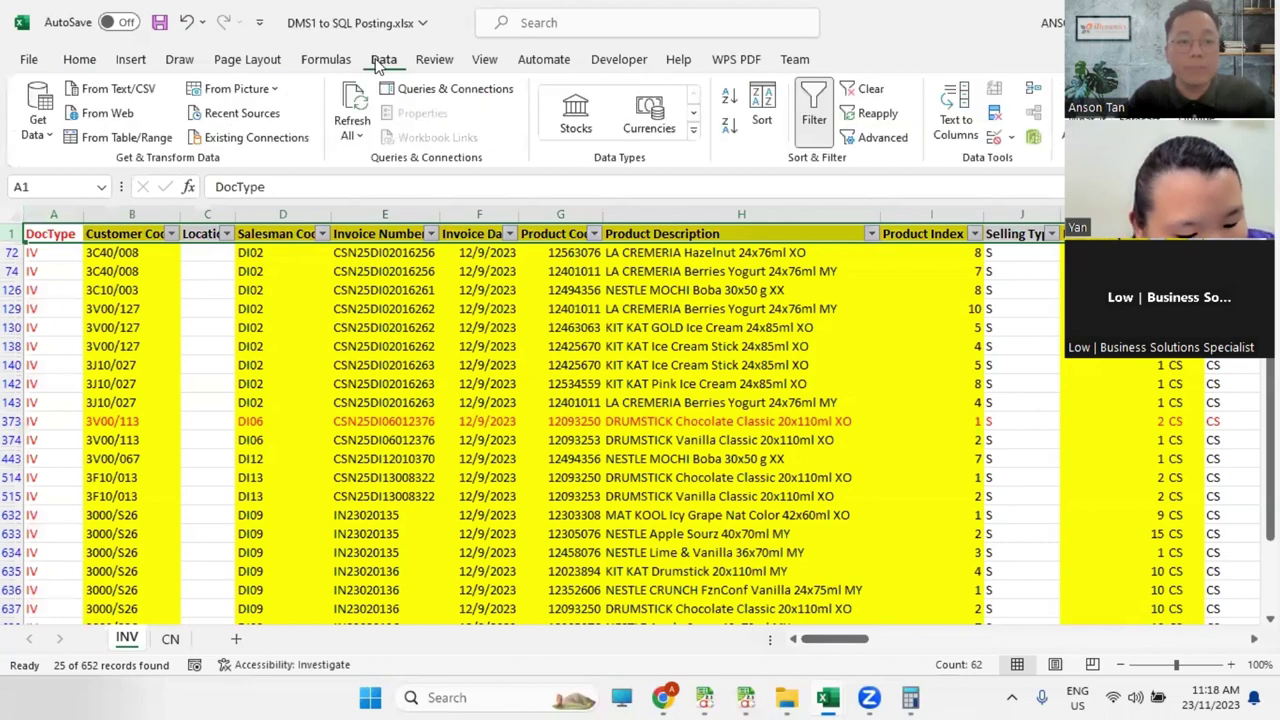
{"action": "left_click", "coordinate": [866, 89]}
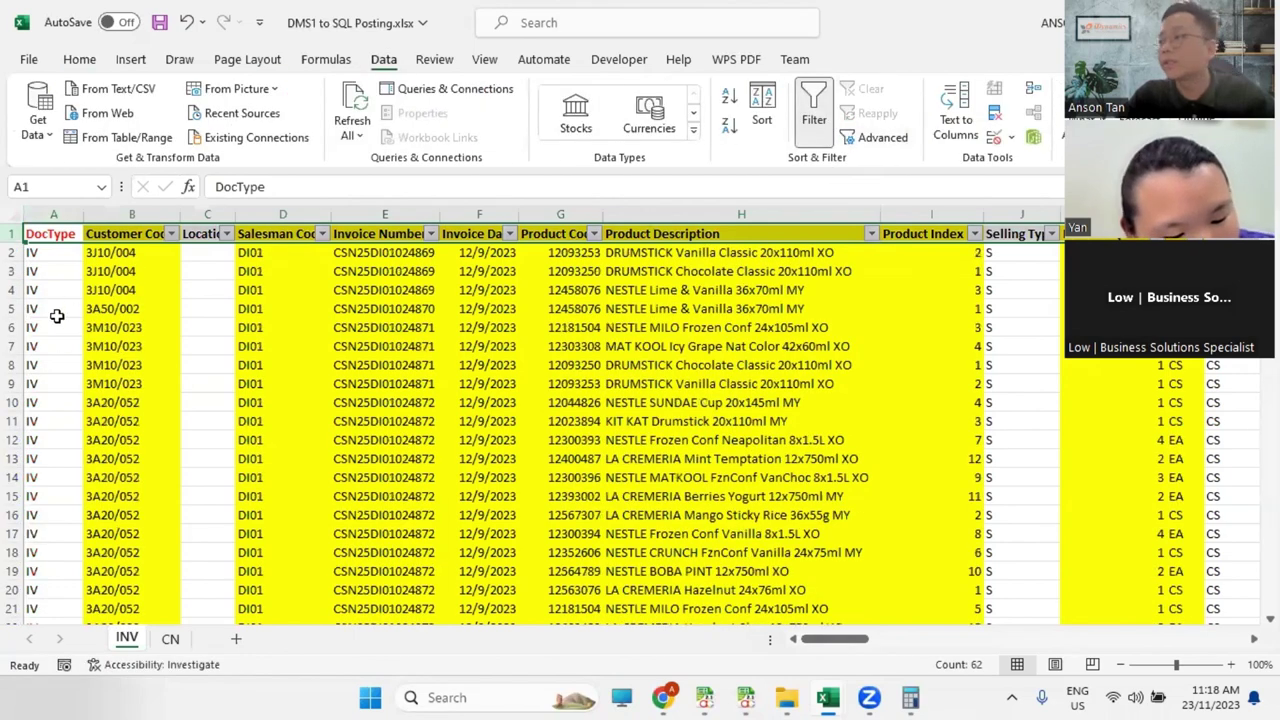
{"action": "left_click", "coordinate": [54, 214]}
{"action": "left_click", "coordinate": [79, 59]}
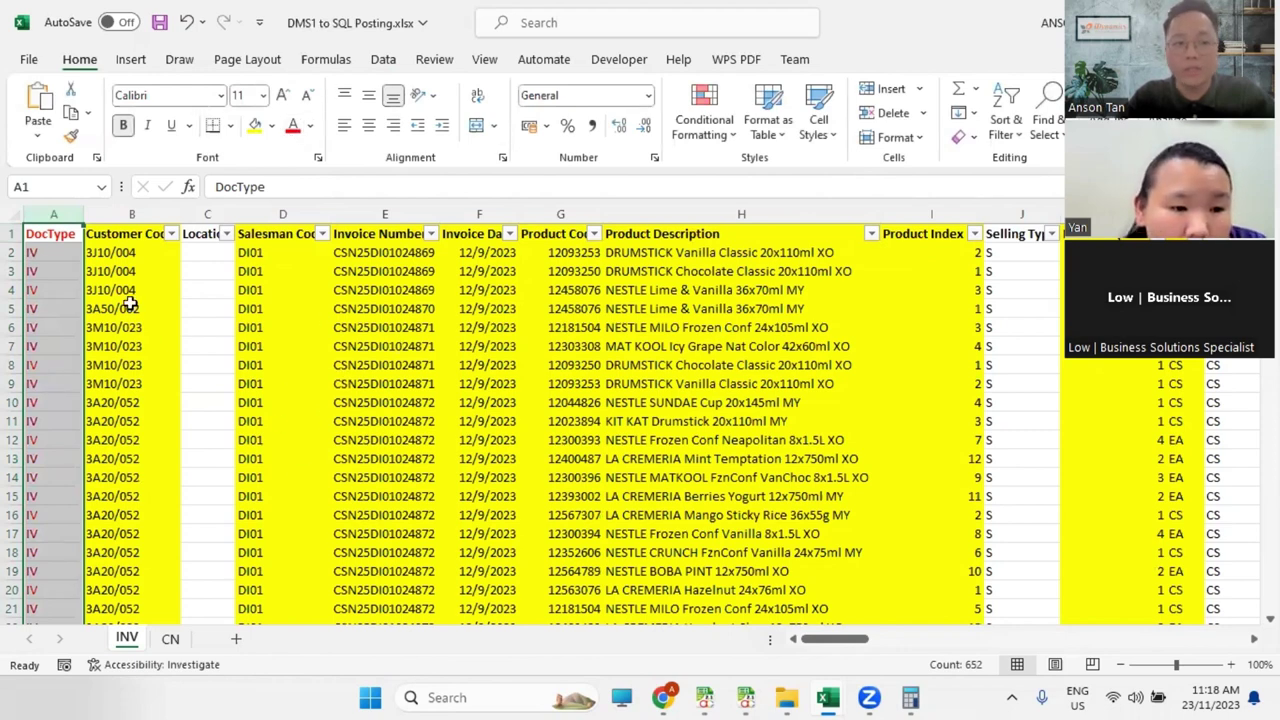
Step: Insert 12 blank rows at rows 2–13 and fill CS down column A to row 8
{"action": "left_click_drag", "start_coordinate": [14, 253], "coordinate": [10, 458]}
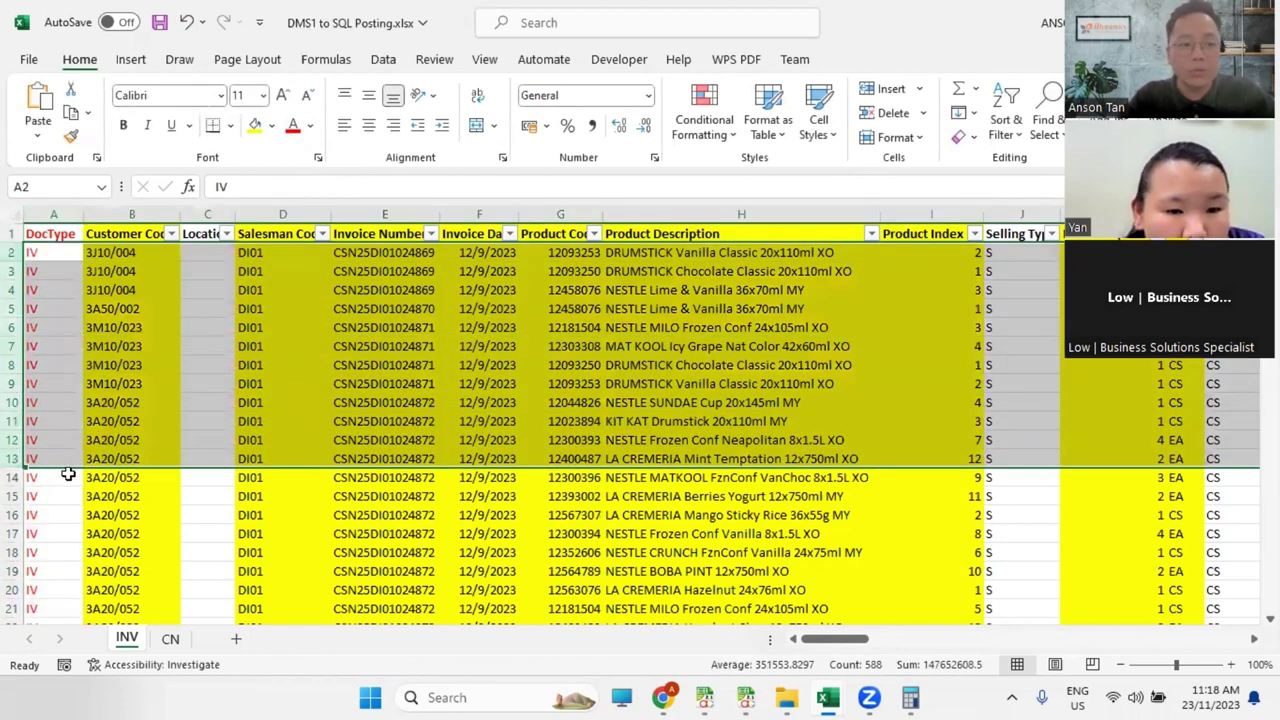
{"action": "right_click", "coordinate": [14, 253]}
{"action": "left_click", "coordinate": [68, 441]}
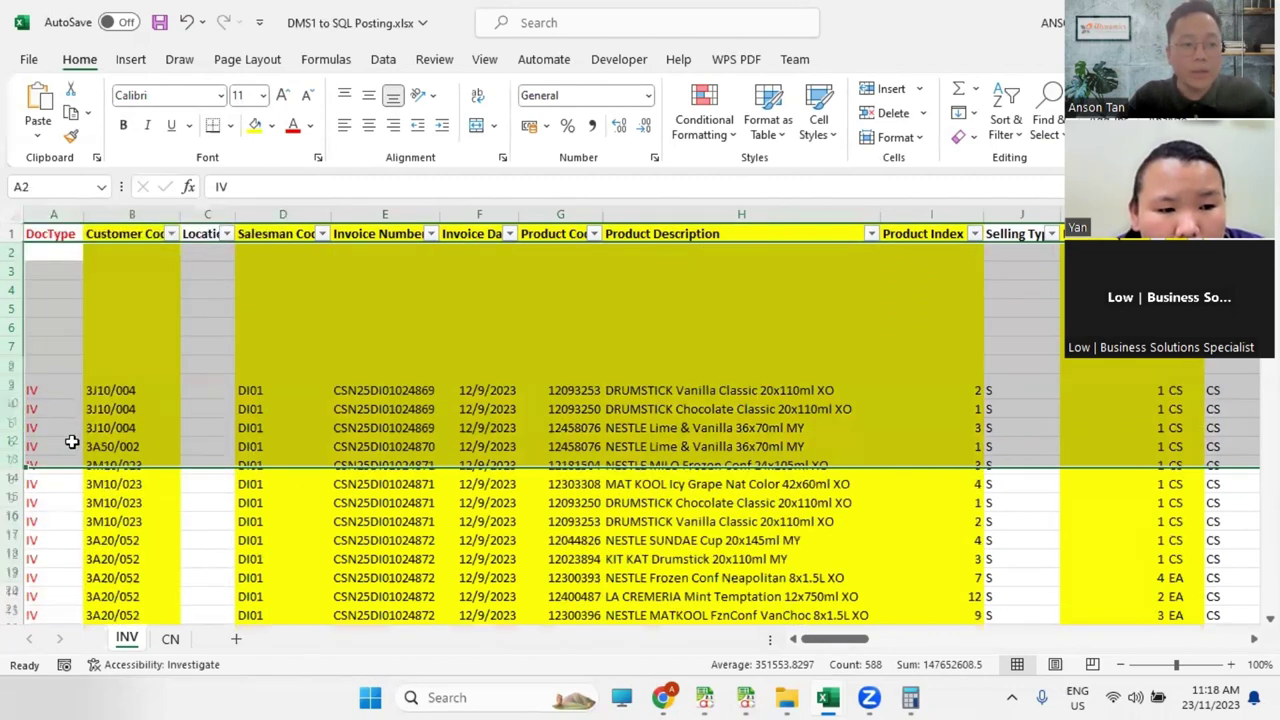
{"action": "type", "text": "CS"}
{"action": "key", "text": "Return"}
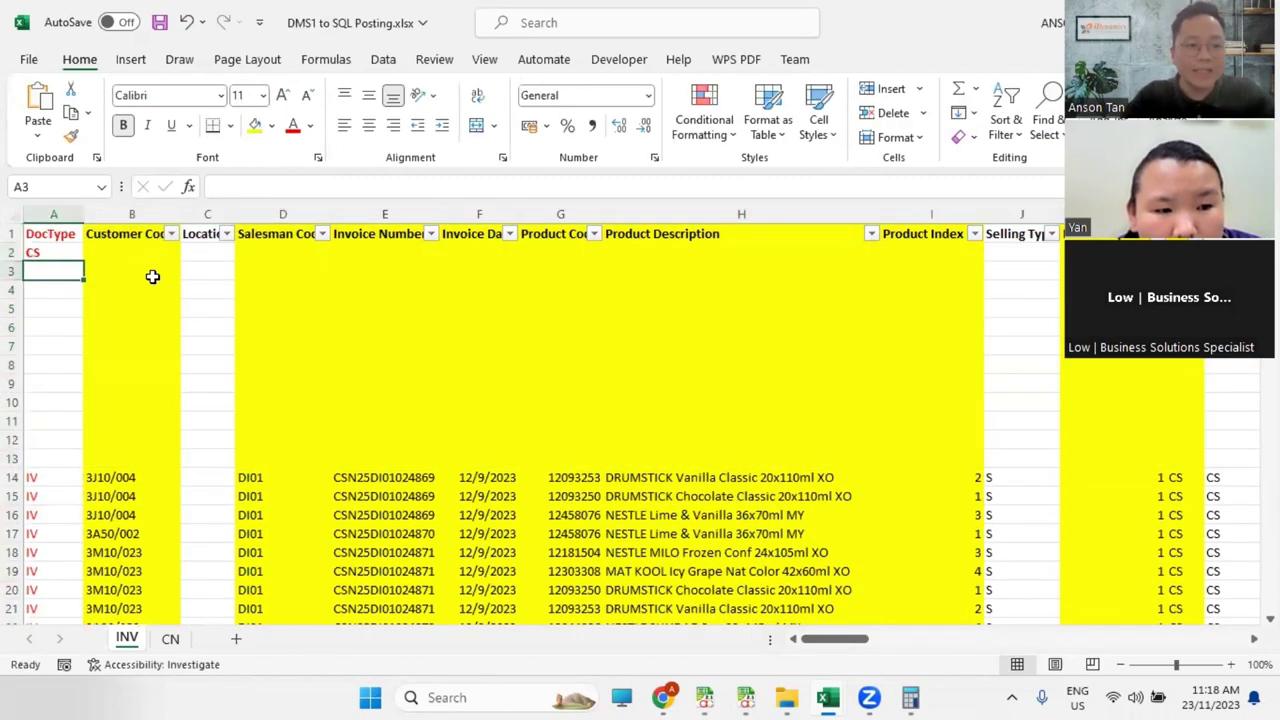
{"action": "left_click_drag", "start_coordinate": [45, 250], "coordinate": [66, 374]}
{"action": "left_click", "coordinate": [77, 255]}
{"action": "left_click", "coordinate": [57, 400]}
{"action": "type", "text": "CN"}
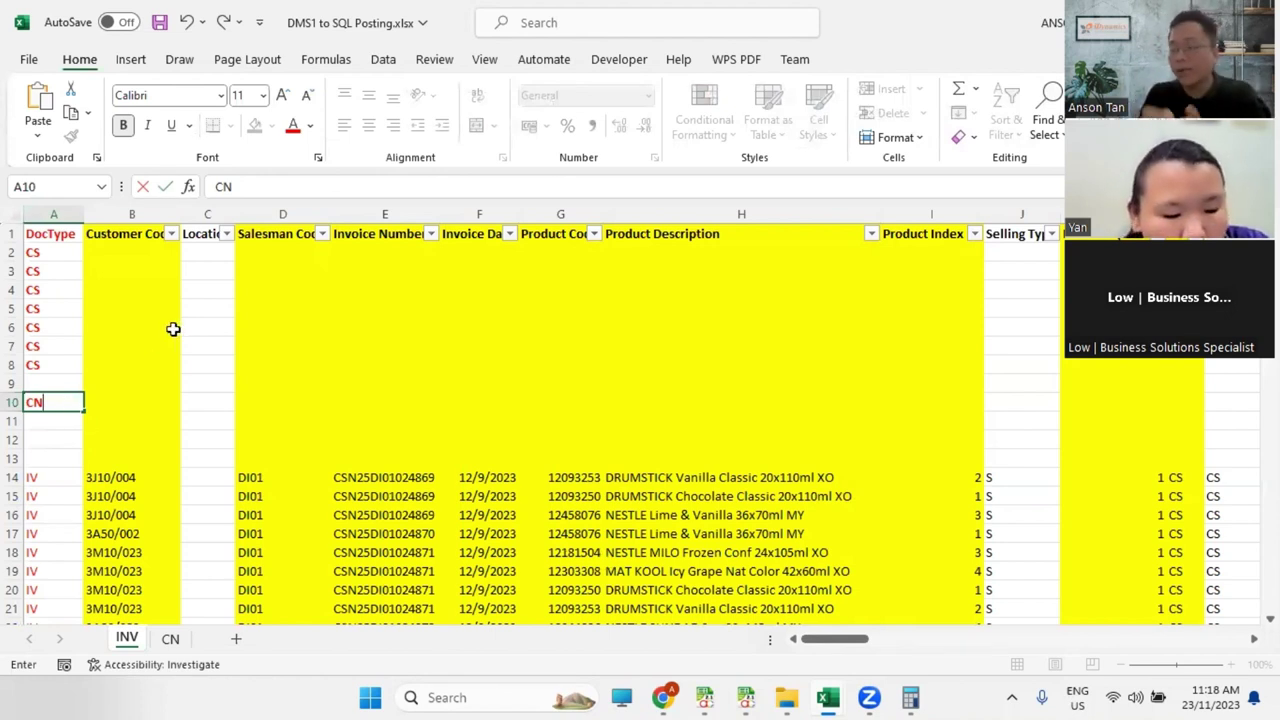
{"action": "left_click", "coordinate": [135, 306]}
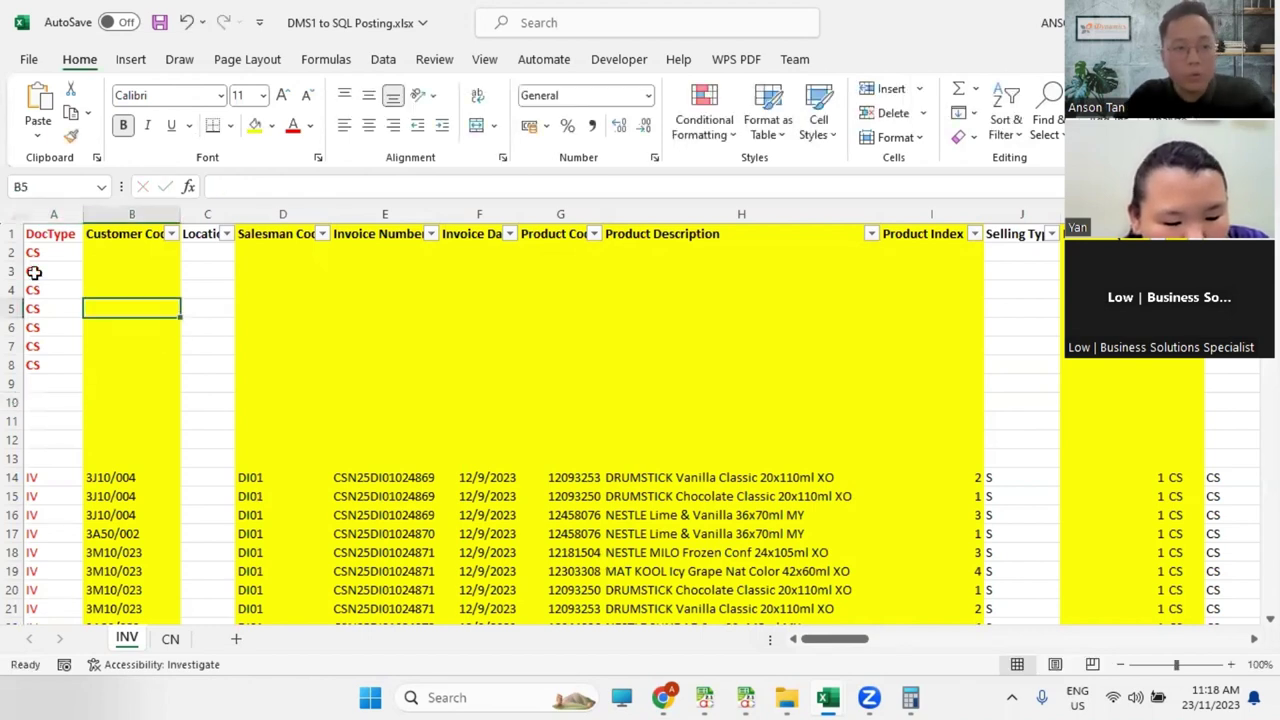
Step: Delete the temporary rows 2–13 again
{"action": "left_click_drag", "start_coordinate": [10, 257], "coordinate": [12, 458]}
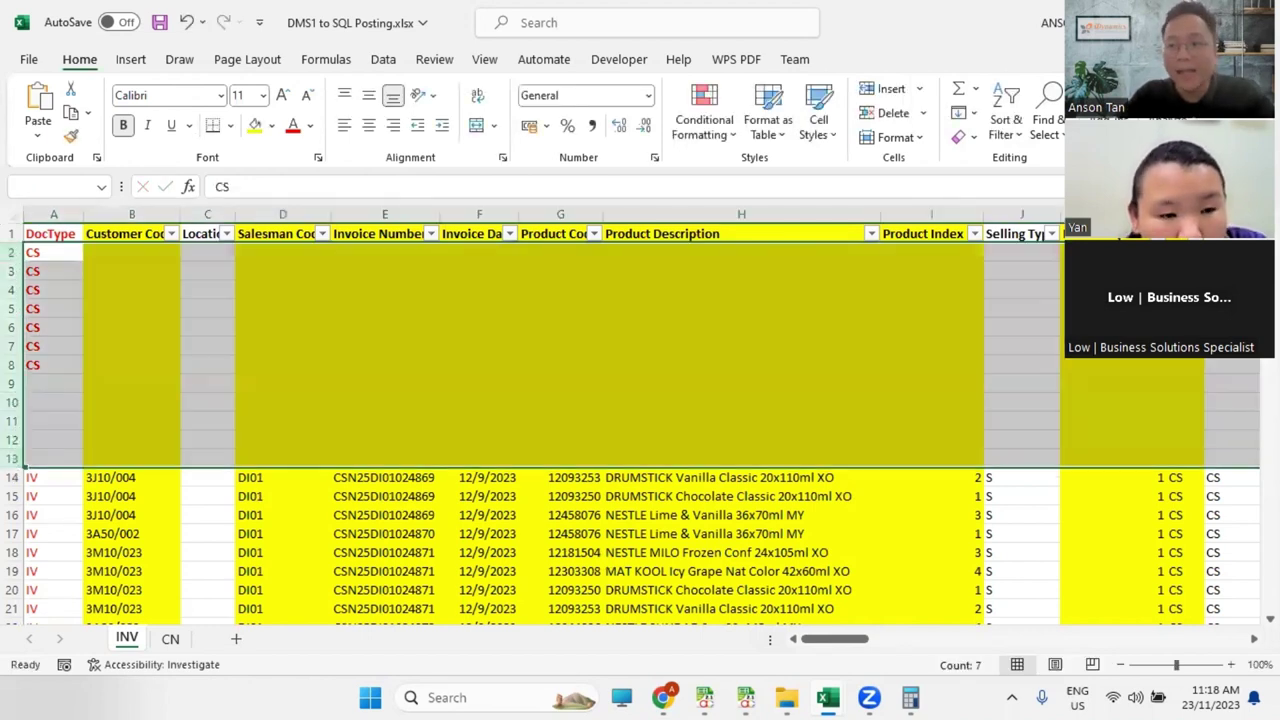
{"action": "right_click", "coordinate": [347, 323]}
{"action": "left_click", "coordinate": [443, 527]}
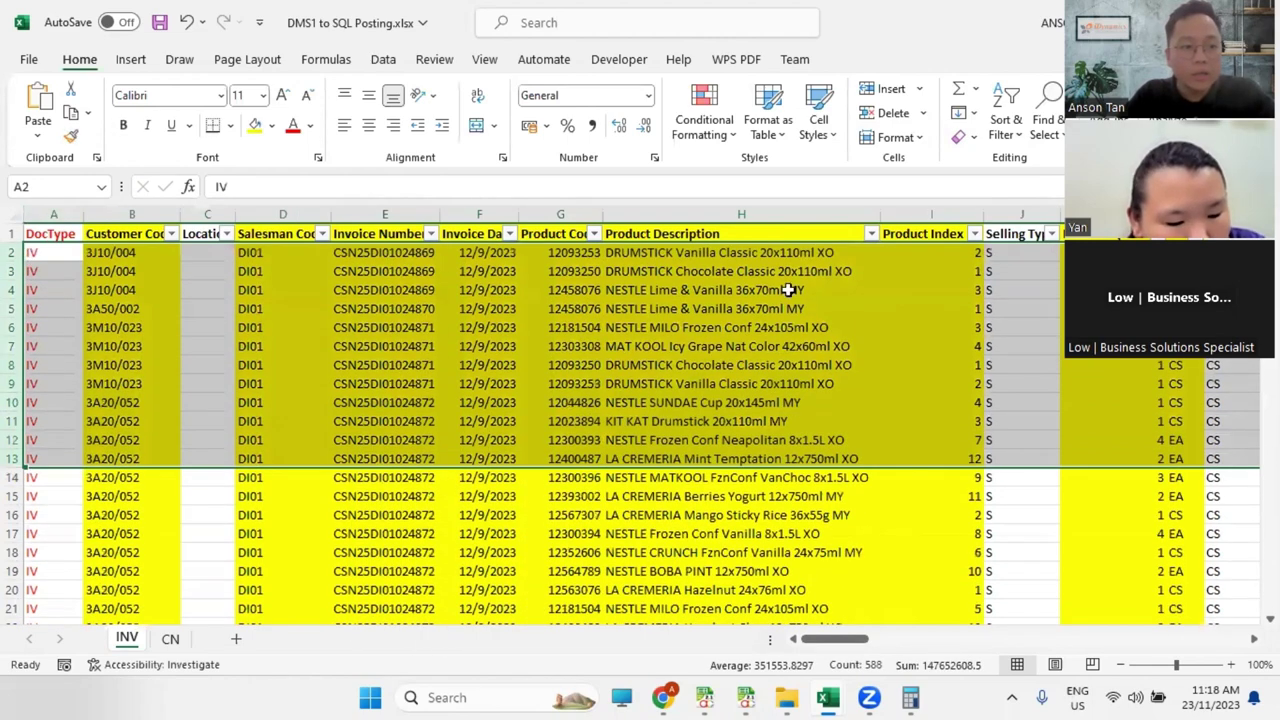
{"action": "key", "text": "alt+Tab"}
Step: Log in on the Import Plugin's Setting tab and check the Excel workbook
{"action": "left_click", "coordinate": [135, 117]}
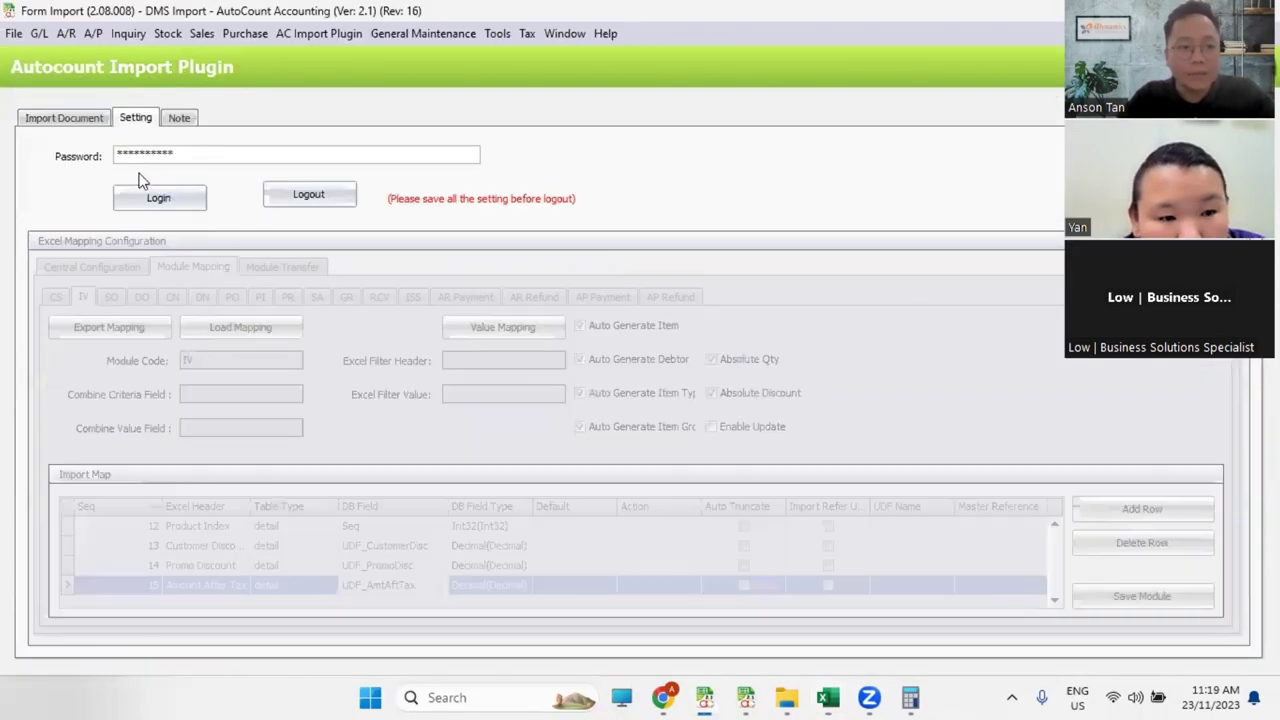
{"action": "left_click", "coordinate": [160, 197]}
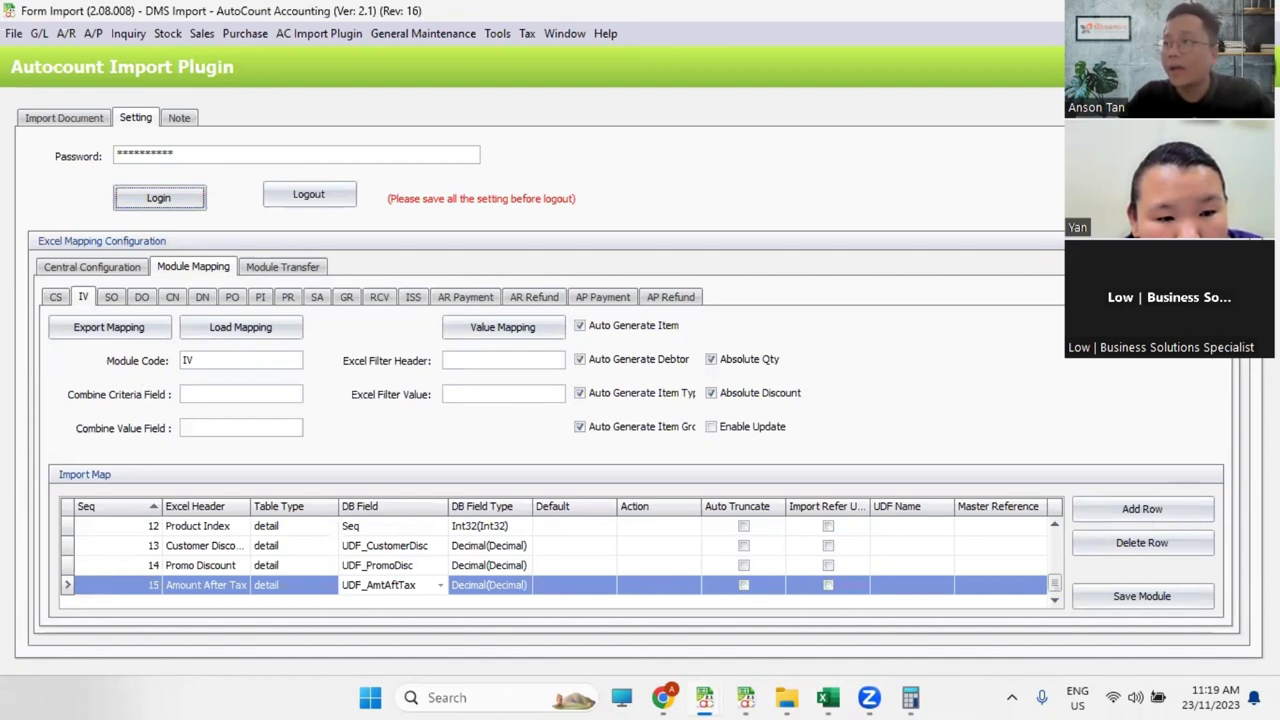
{"action": "key", "text": "alt+Tab"}
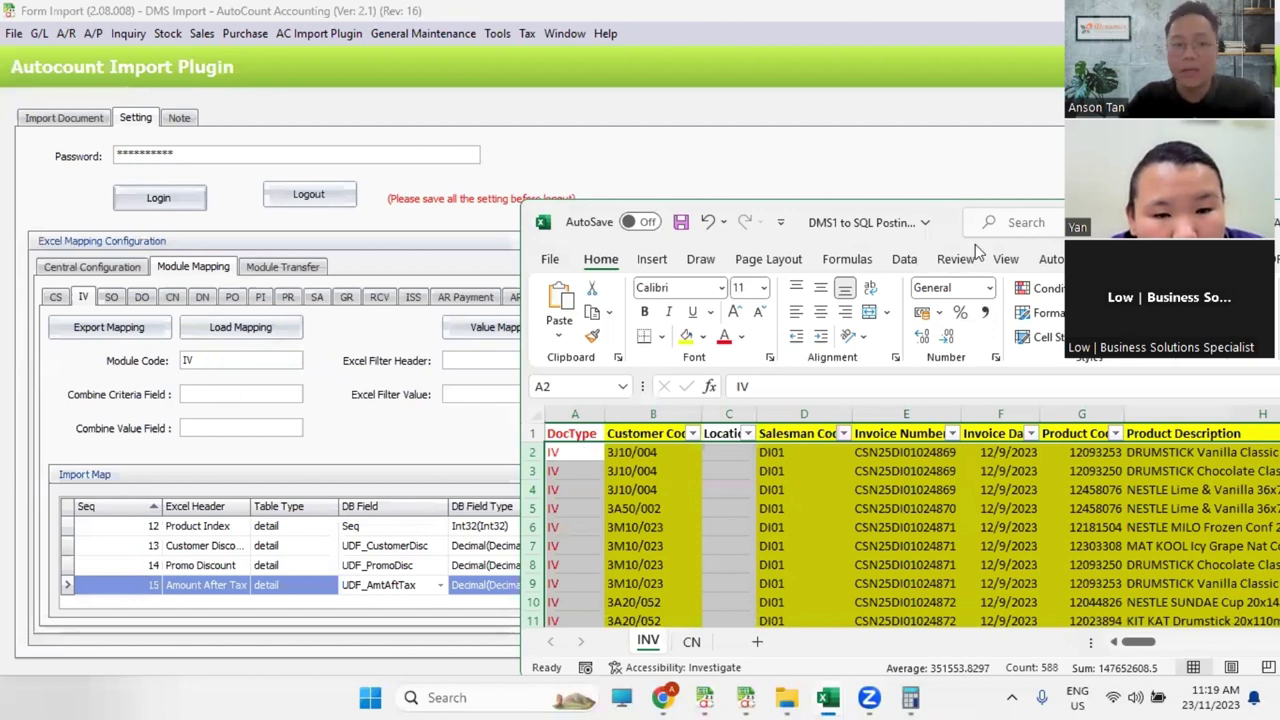
{"action": "key", "text": "alt+Tab"}
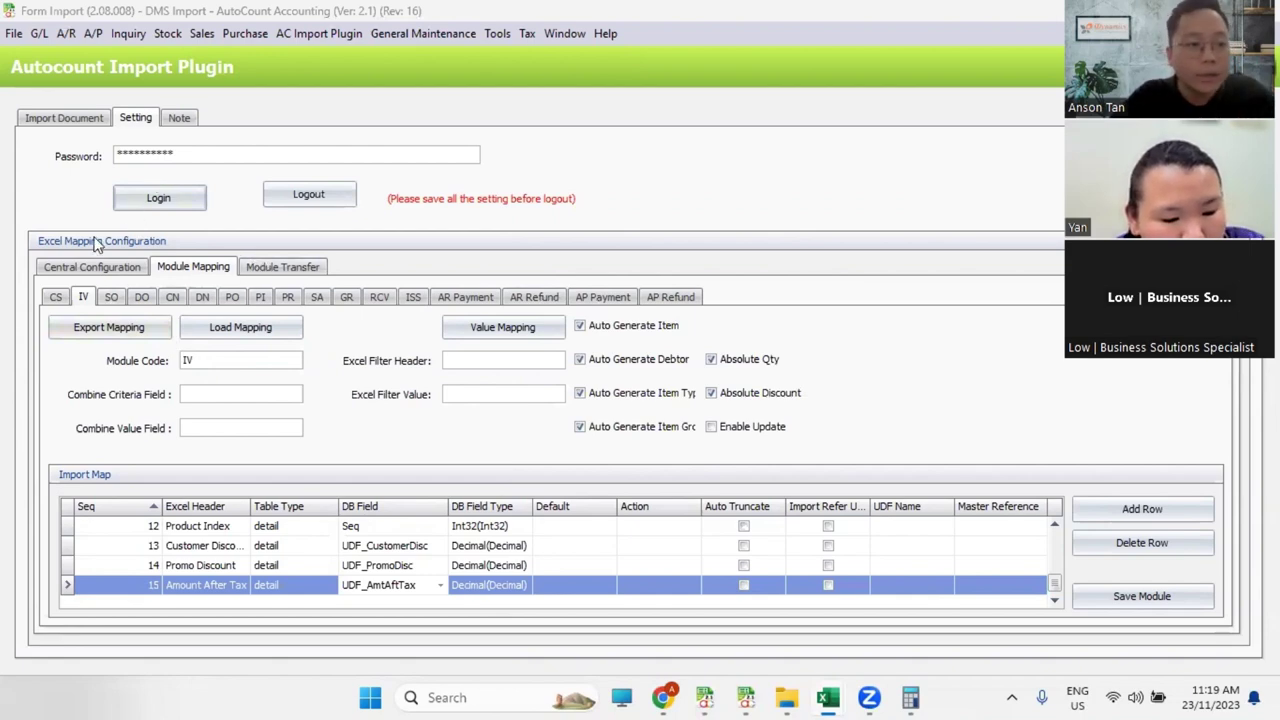
Step: Log out and verify the loaded invoice data, with 138 invoices passing so far
{"action": "left_click", "coordinate": [64, 118]}
{"action": "left_click", "coordinate": [646, 368]}
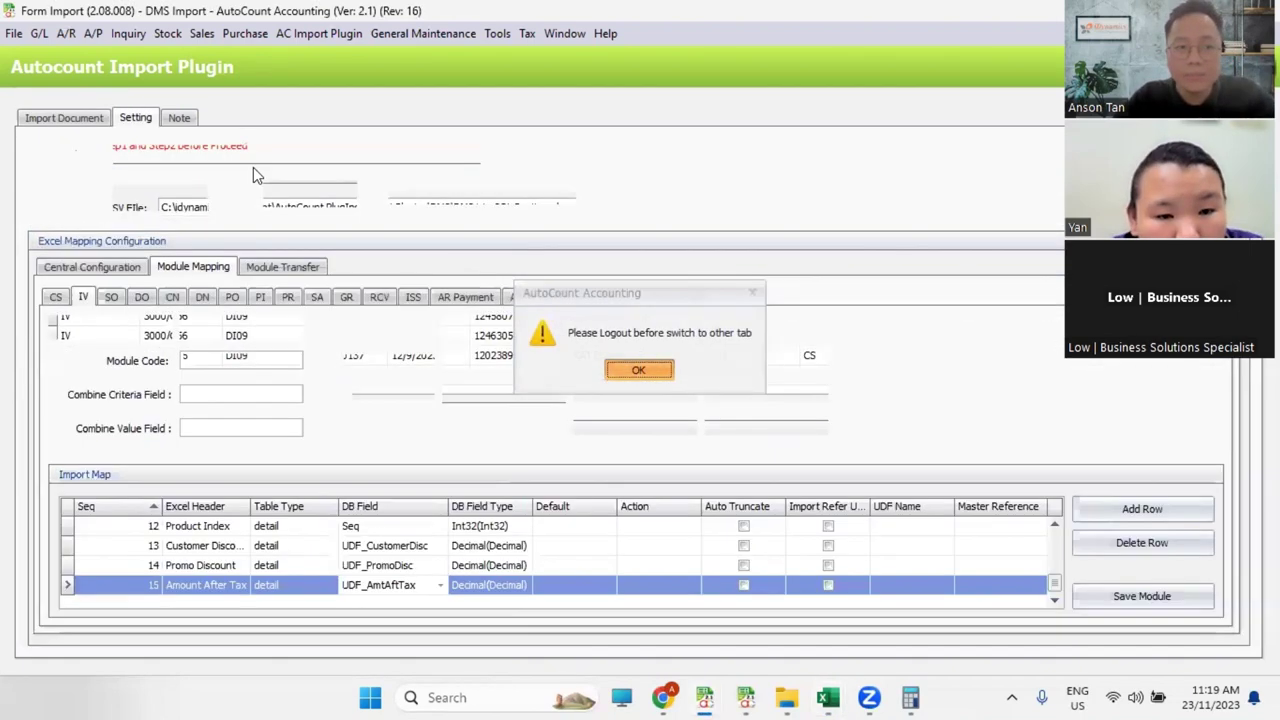
{"action": "left_click", "coordinate": [308, 195]}
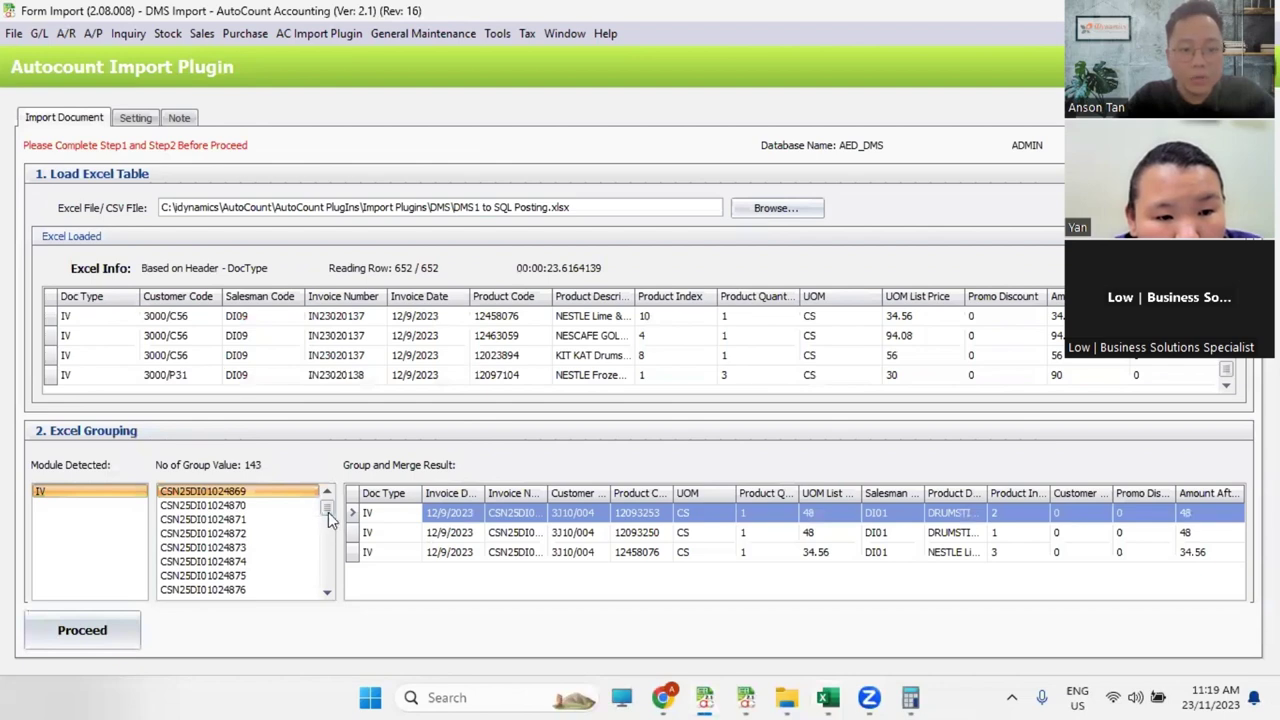
{"action": "mouse_move", "coordinate": [327, 510]}
{"action": "left_mouse_down"}
{"action": "mouse_move", "coordinate": [328, 598]}
{"action": "mouse_move", "coordinate": [337, 500]}
{"action": "left_mouse_up"}
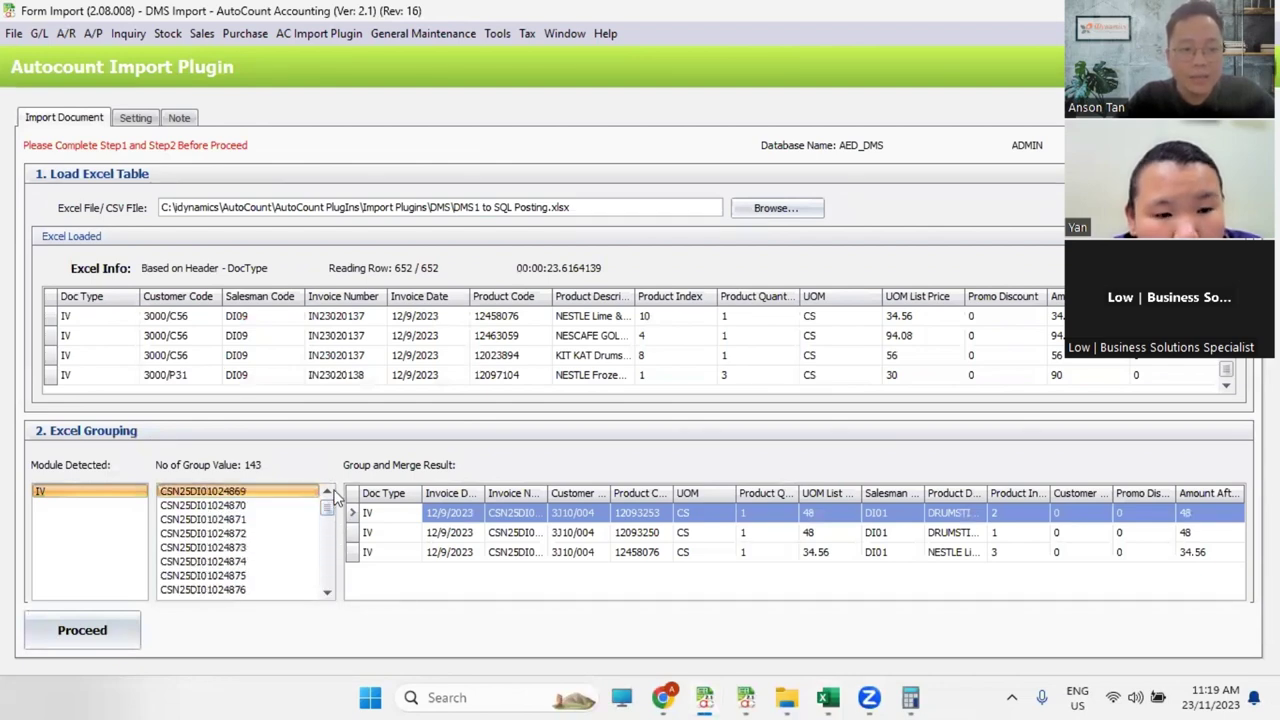
{"action": "left_click", "coordinate": [100, 632]}
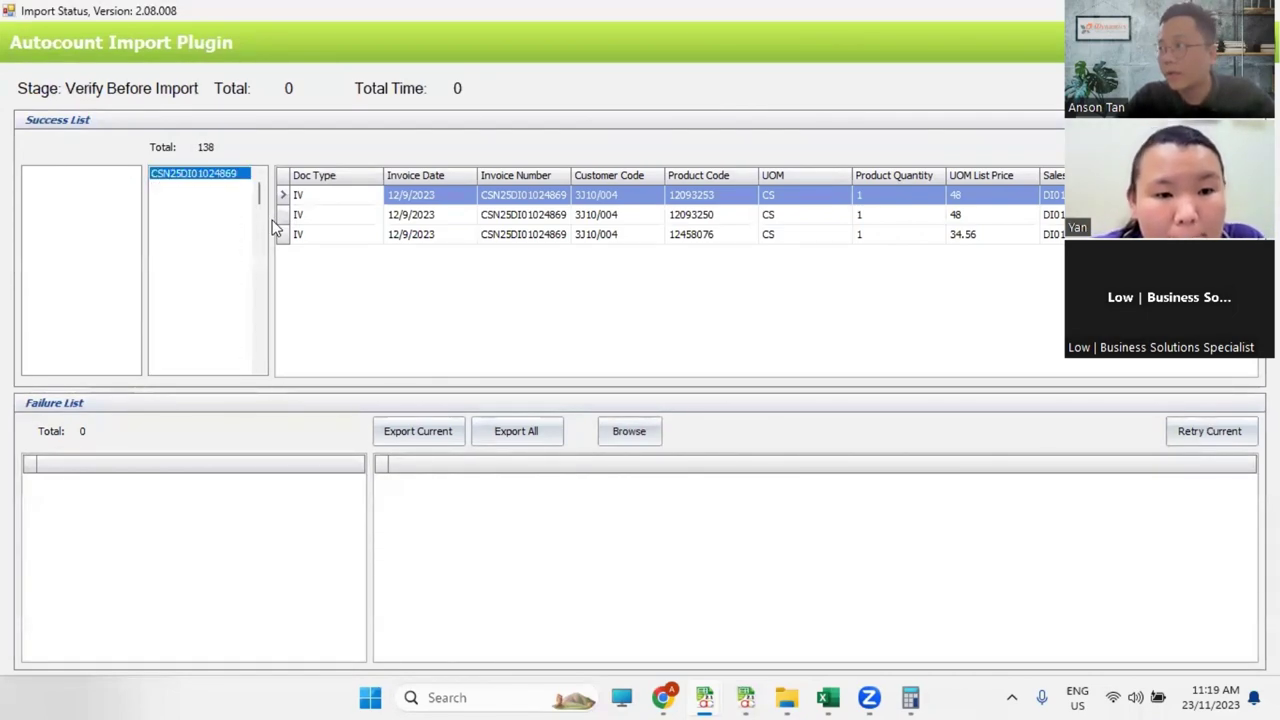
Step: Acknowledge the verification message and log back in to the plugin settings
{"action": "left_click", "coordinate": [702, 412]}
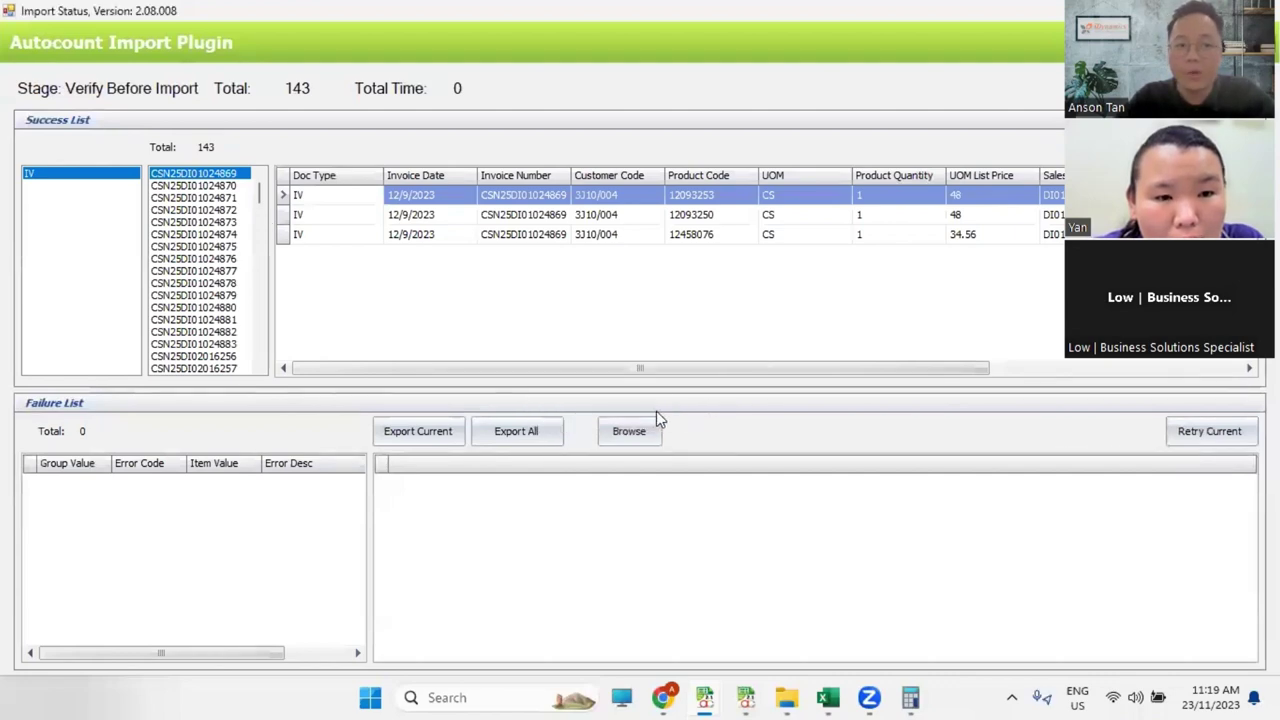
{"action": "double_click", "coordinate": [510, 12]}
{"action": "left_click", "coordinate": [135, 118]}
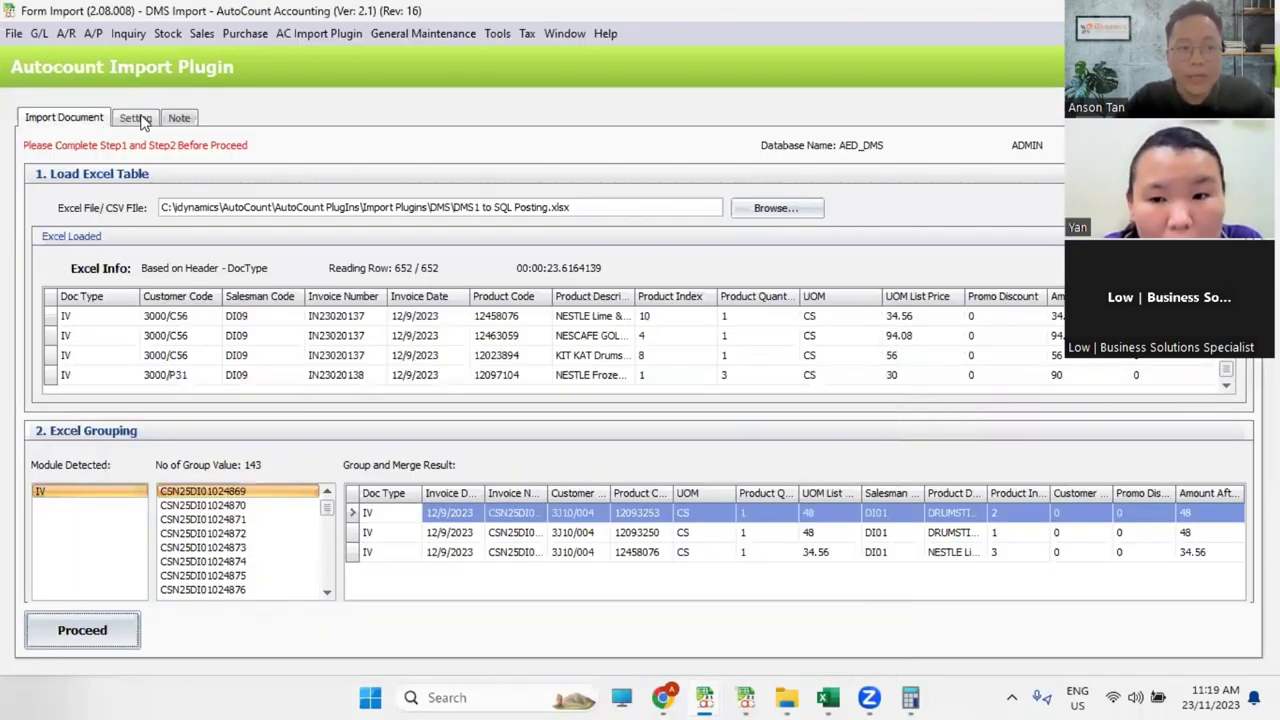
{"action": "left_click", "coordinate": [163, 155]}
{"action": "left_click", "coordinate": [172, 202]}
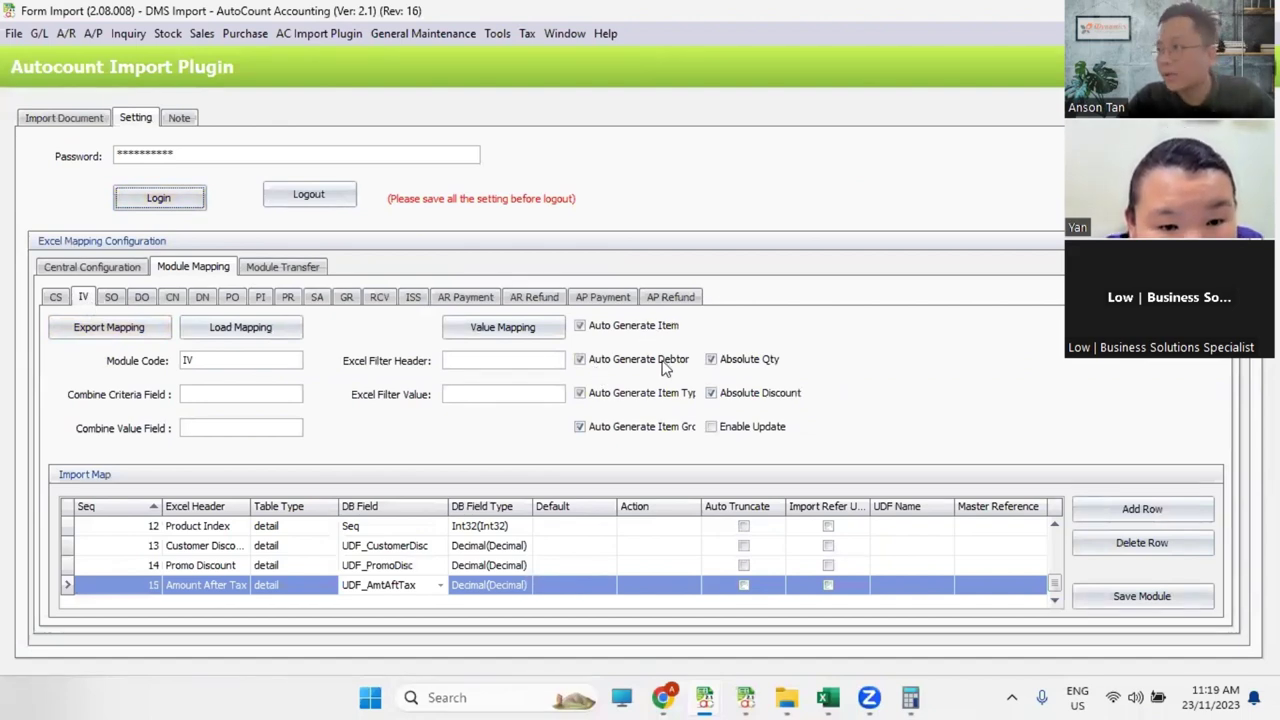
Step: Compare Excel's Customer Code column against the Debtor Maintenance list, then return to the IV mapping
{"action": "key", "text": "alt+Tab"}
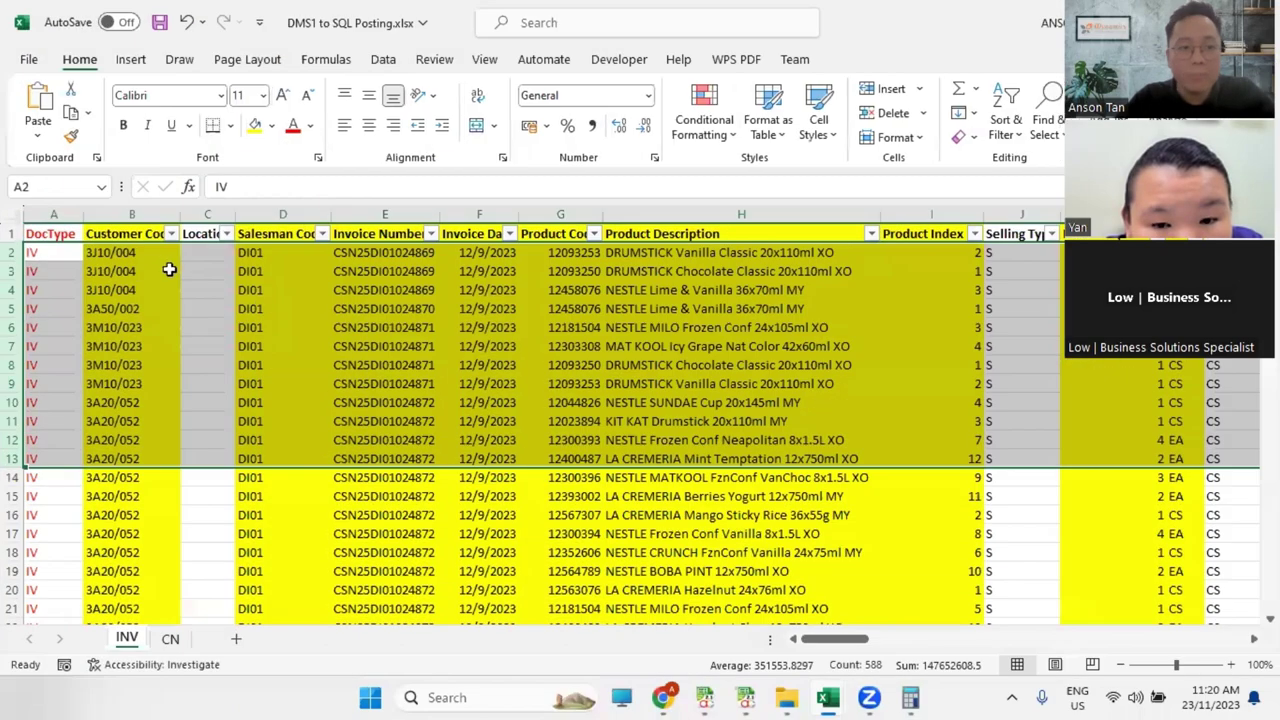
{"action": "left_click", "coordinate": [138, 213]}
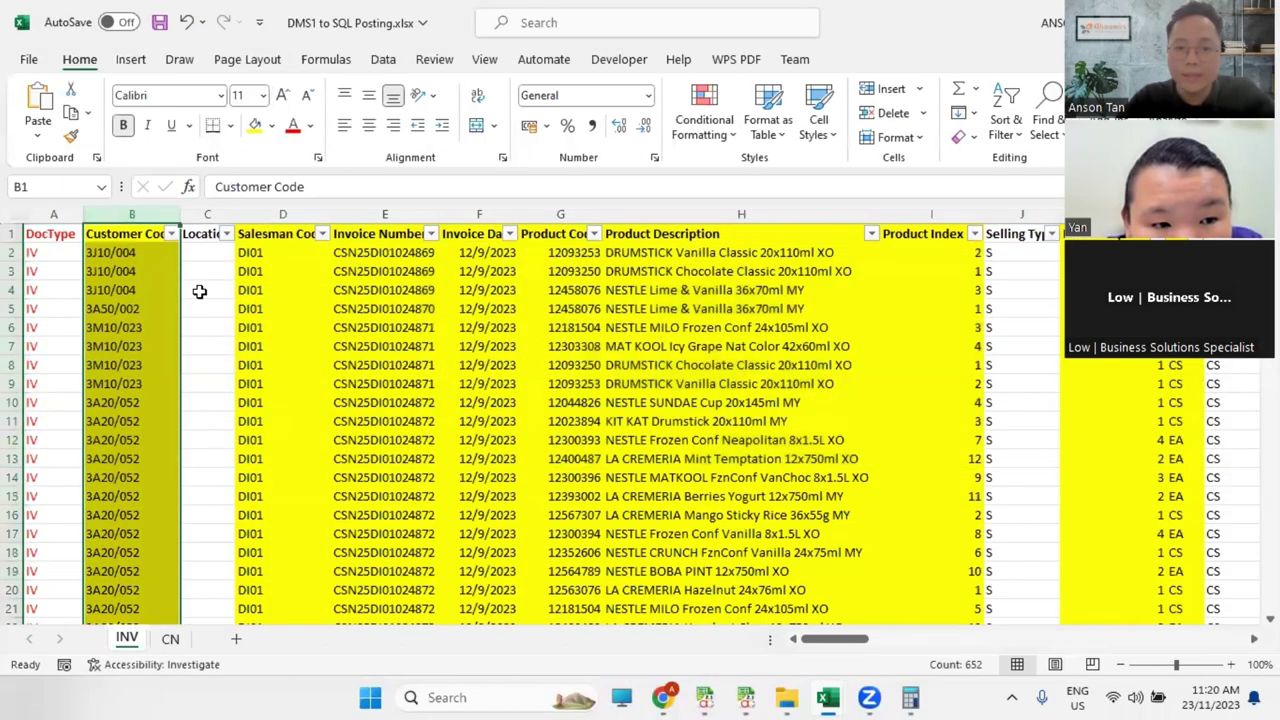
{"action": "left_click_drag", "start_coordinate": [848, 639], "coordinate": [1236, 641]}
{"action": "key", "text": "alt+Tab"}
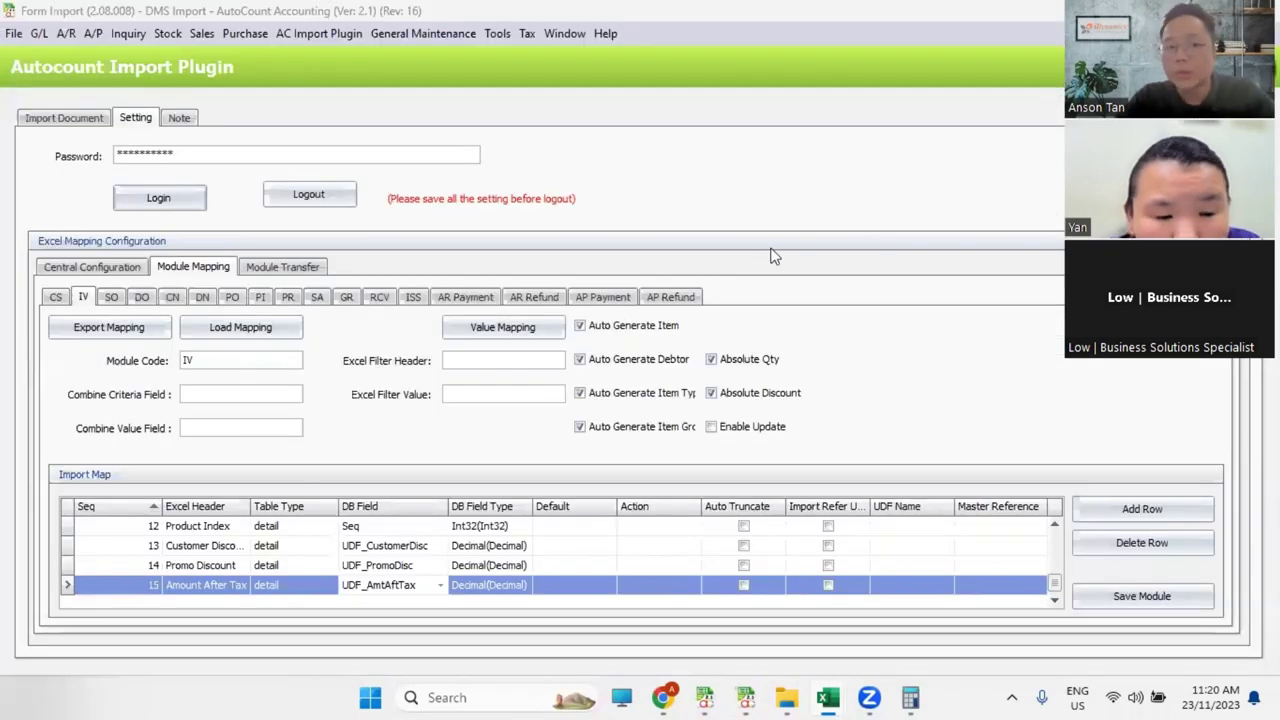
{"action": "left_click", "coordinate": [91, 33]}
{"action": "left_click", "coordinate": [62, 56]}
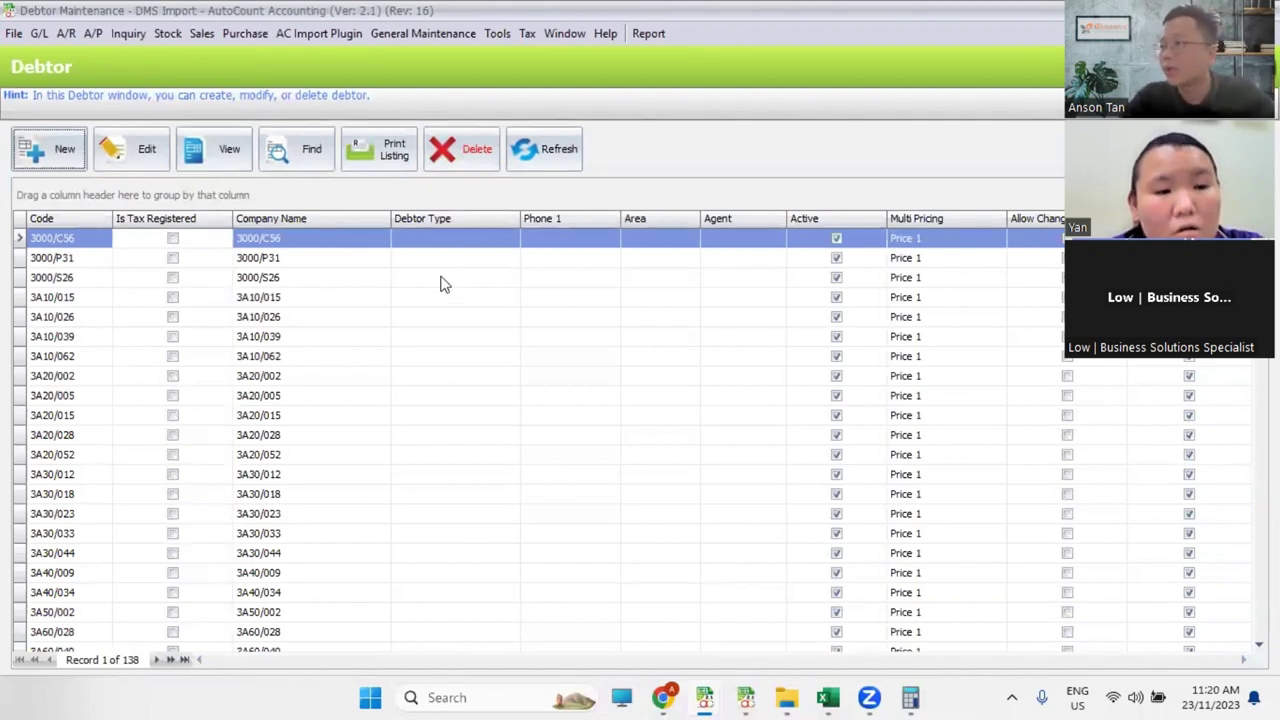
{"action": "key", "text": "Escape"}
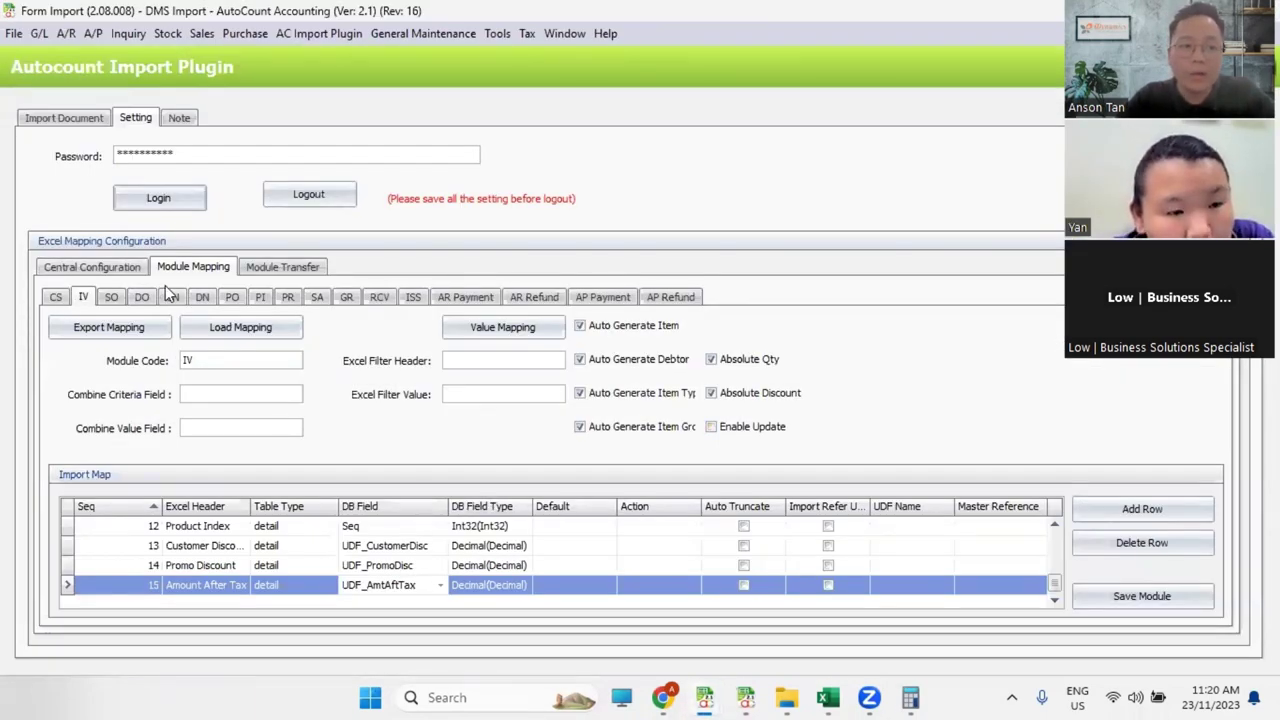
Step: Import the 143 verified IV invoices and bring the Invoice listing to the front
{"action": "left_click", "coordinate": [66, 118]}
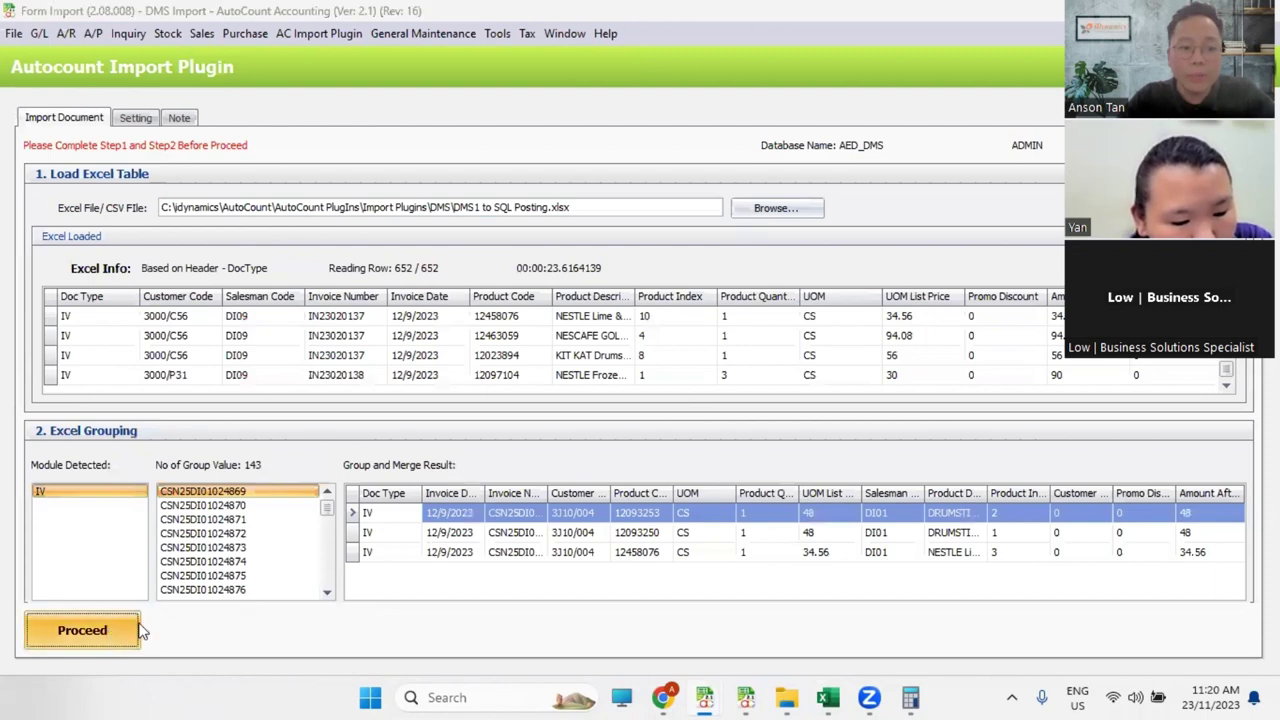
{"action": "left_click", "coordinate": [82, 630]}
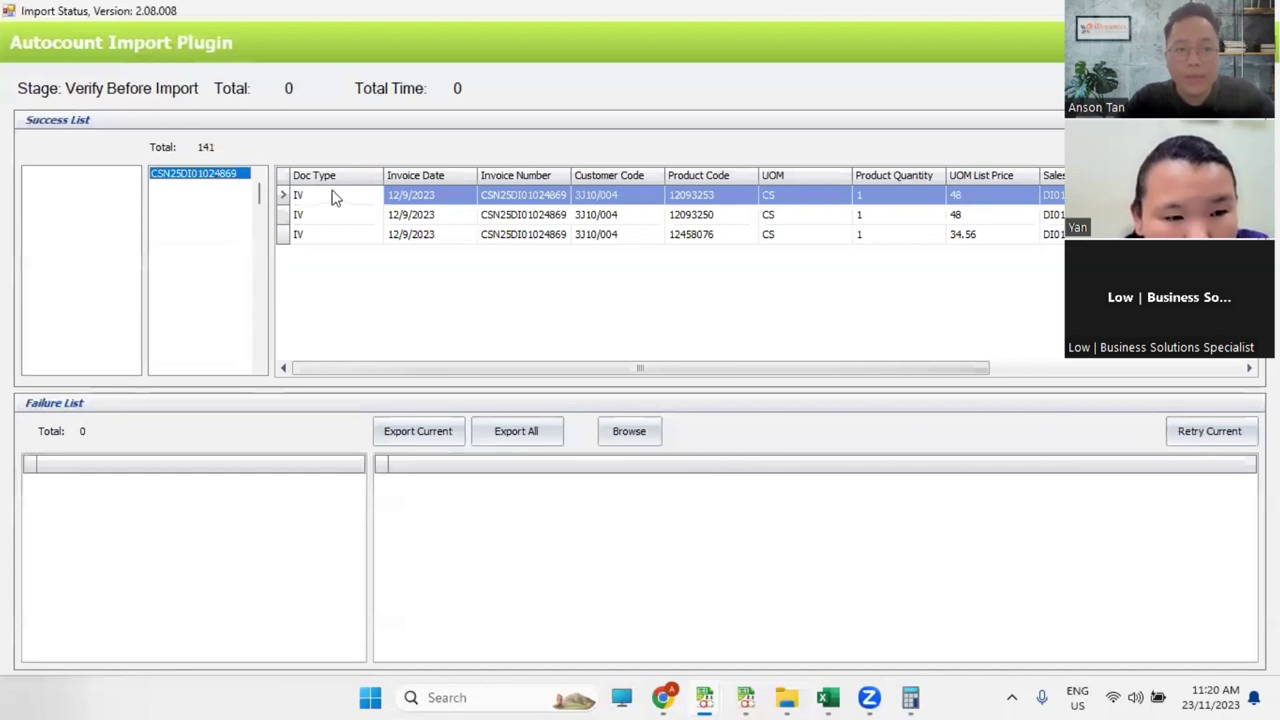
{"action": "left_click", "coordinate": [716, 416]}
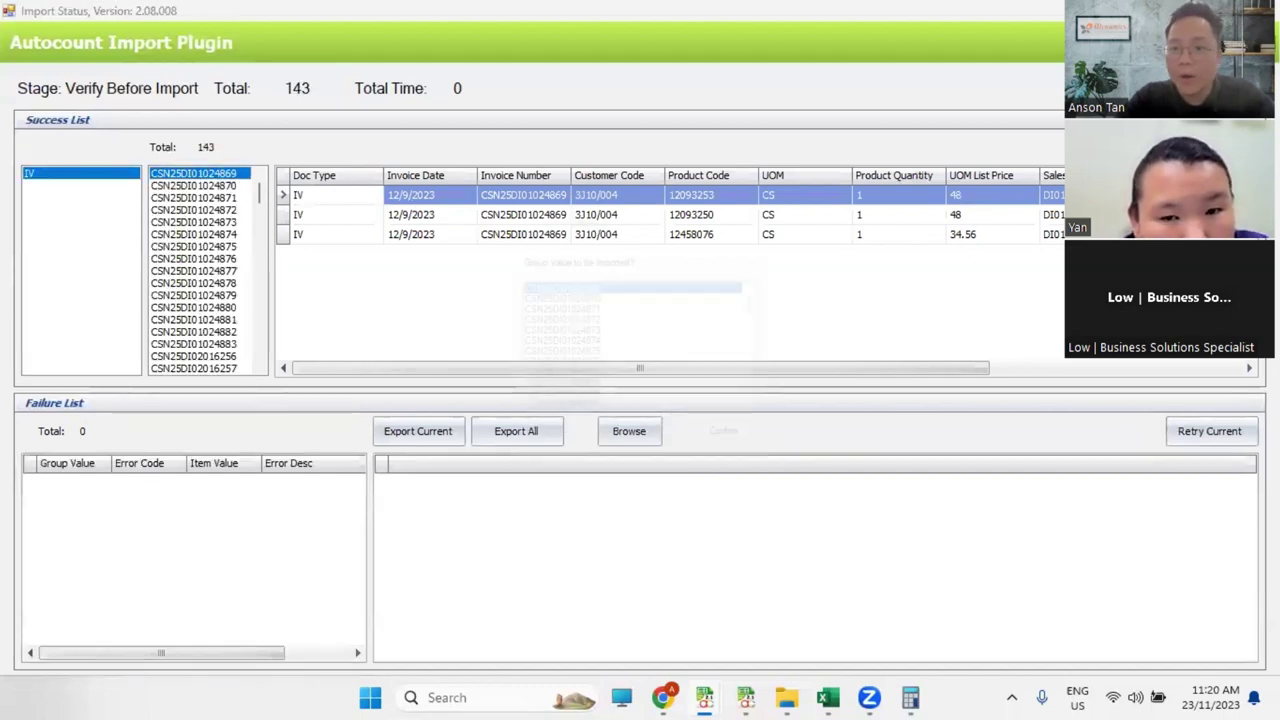
{"action": "left_click", "coordinate": [746, 452]}
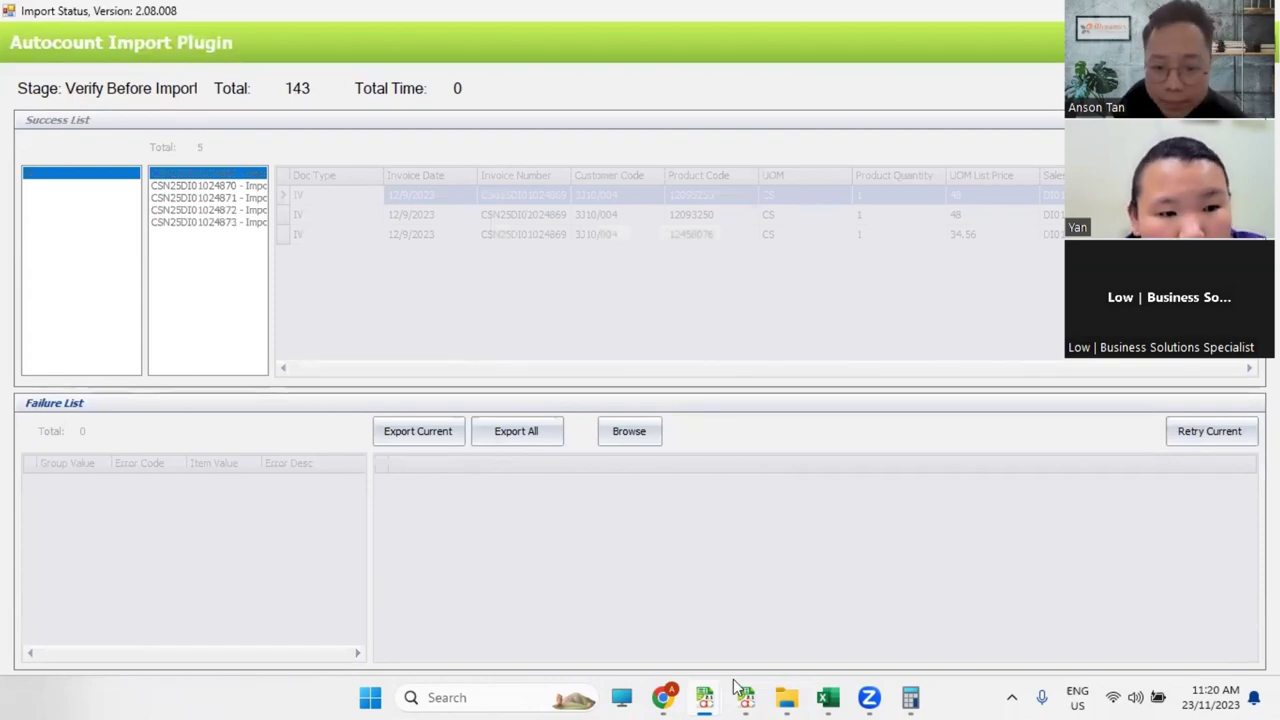
{"action": "mouse_move", "coordinate": [722, 697]}
{"action": "left_click", "coordinate": [533, 623]}
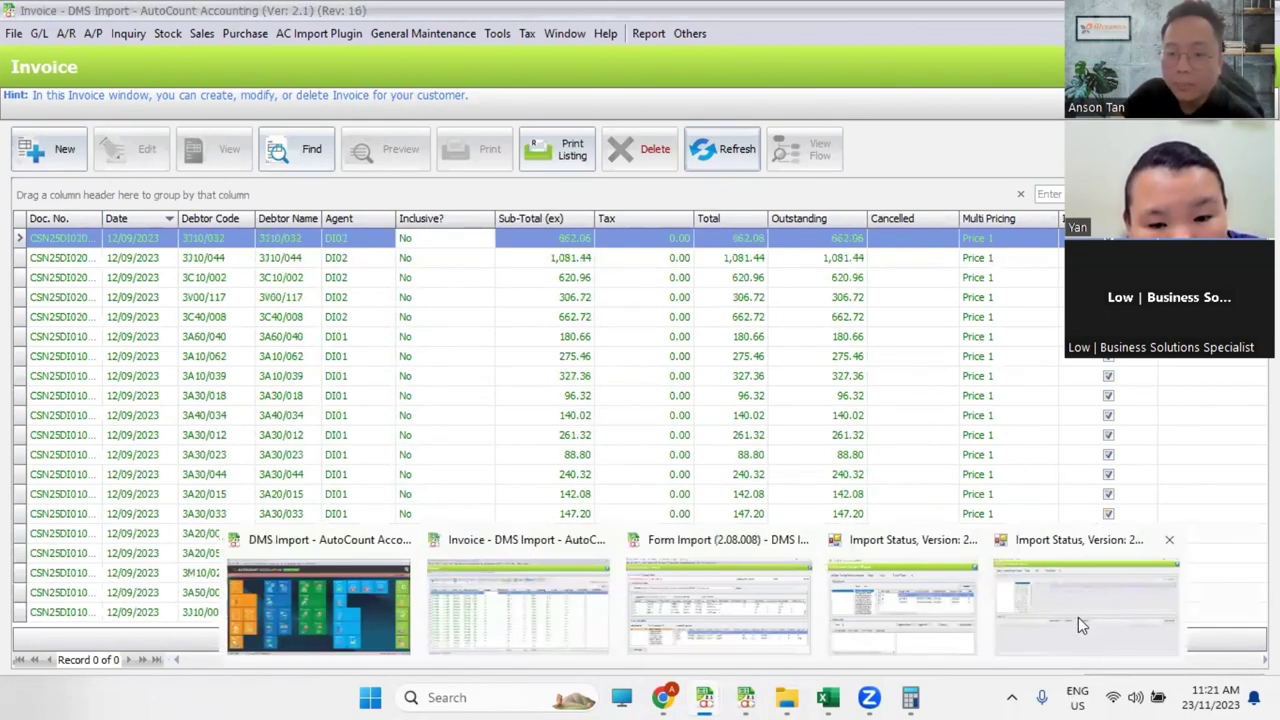
Step: Let the Invoice list fill with invoices dated 12/09/2023, then return to the Form Import window
{"action": "mouse_move", "coordinate": [705, 697]}
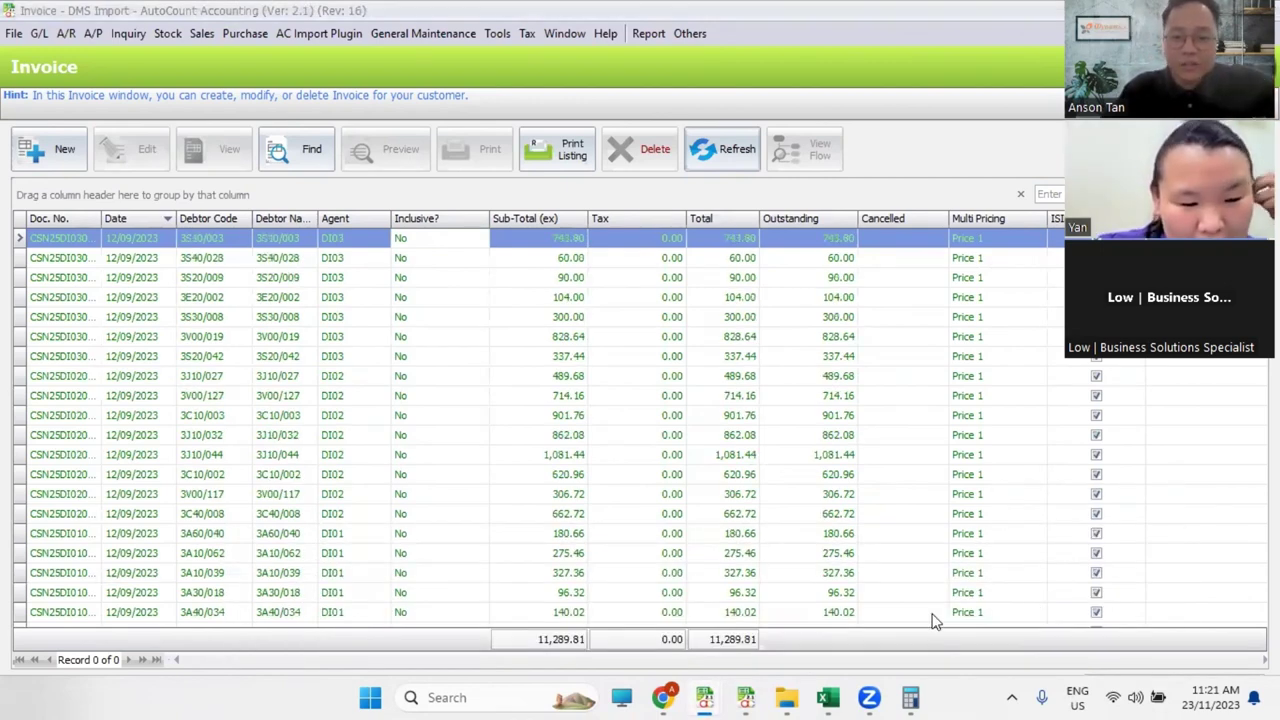
{"action": "mouse_move", "coordinate": [828, 697]}
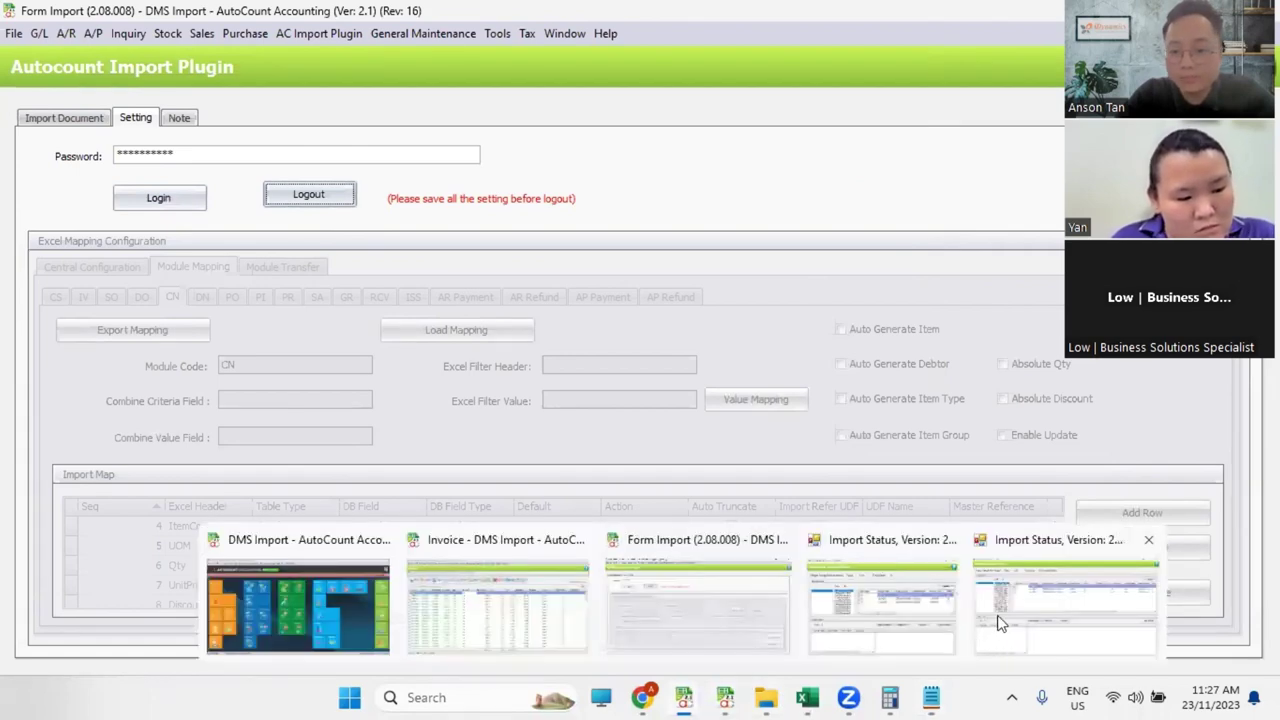
Step: Close the finished Import Status, reopen AC Import Plugin > Import, log in and show IV module mapping
{"action": "left_click", "coordinate": [500, 600]}
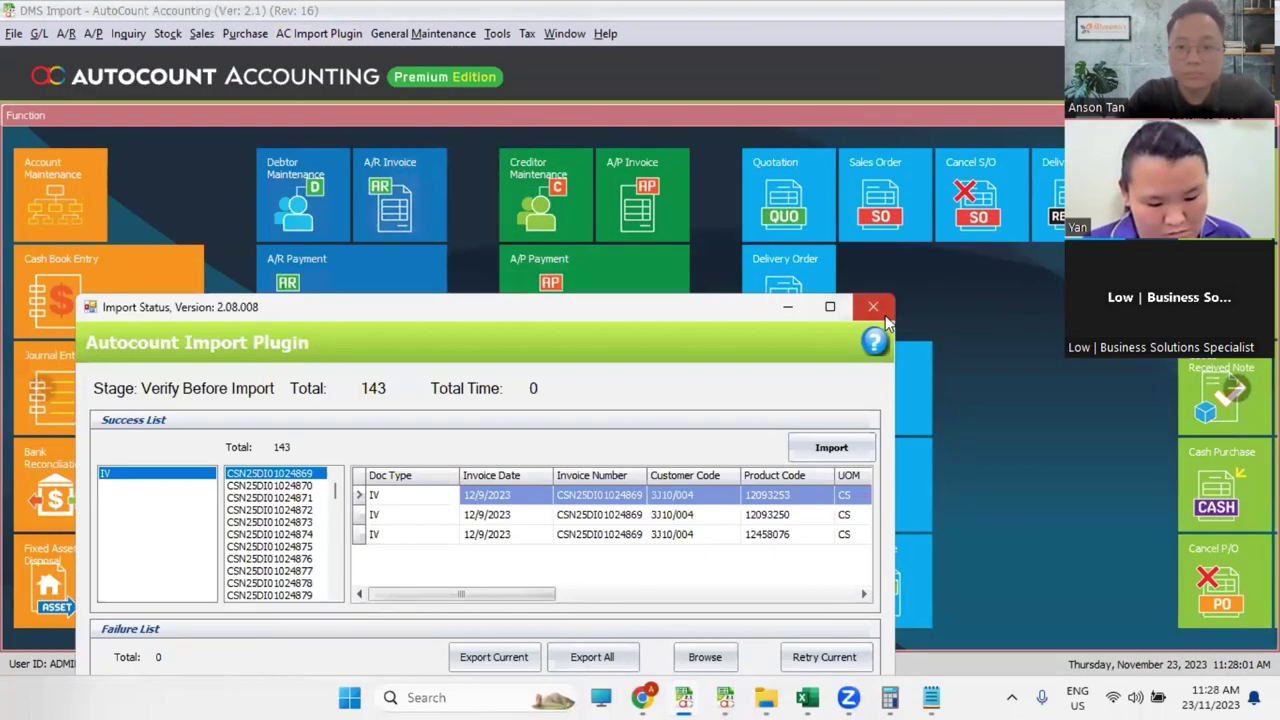
{"action": "left_click", "coordinate": [876, 309]}
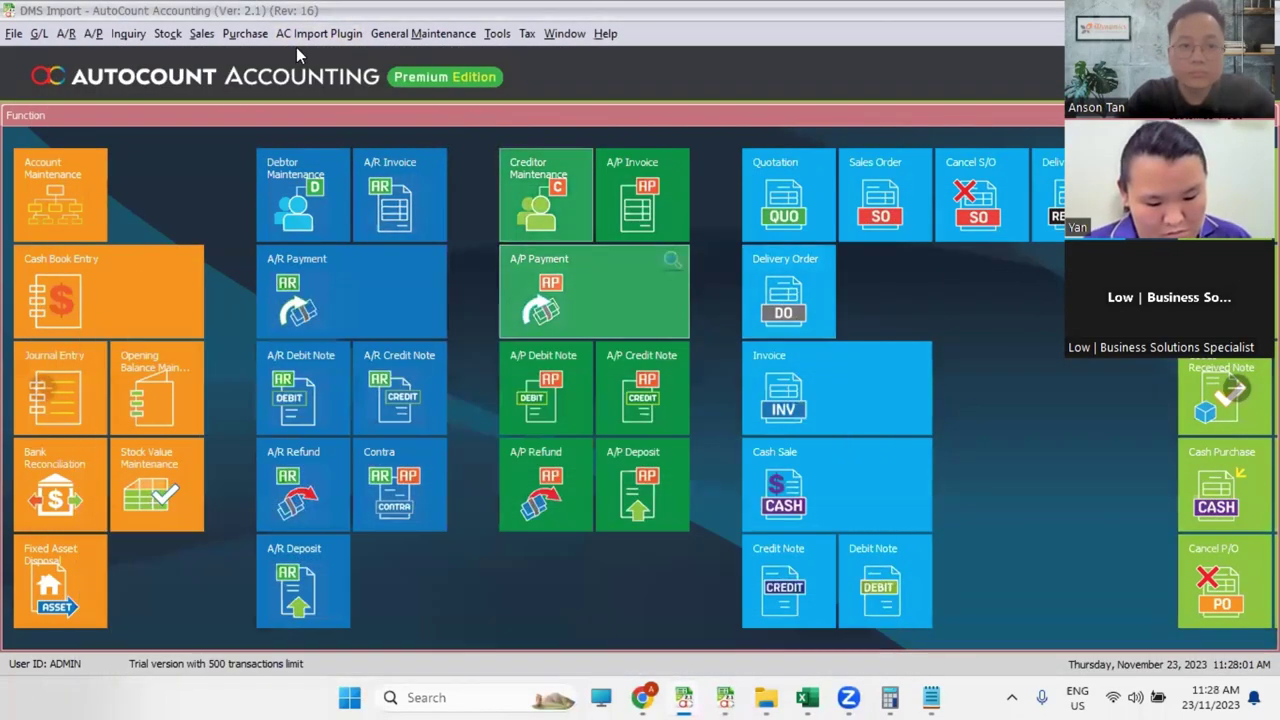
{"action": "left_click", "coordinate": [318, 34]}
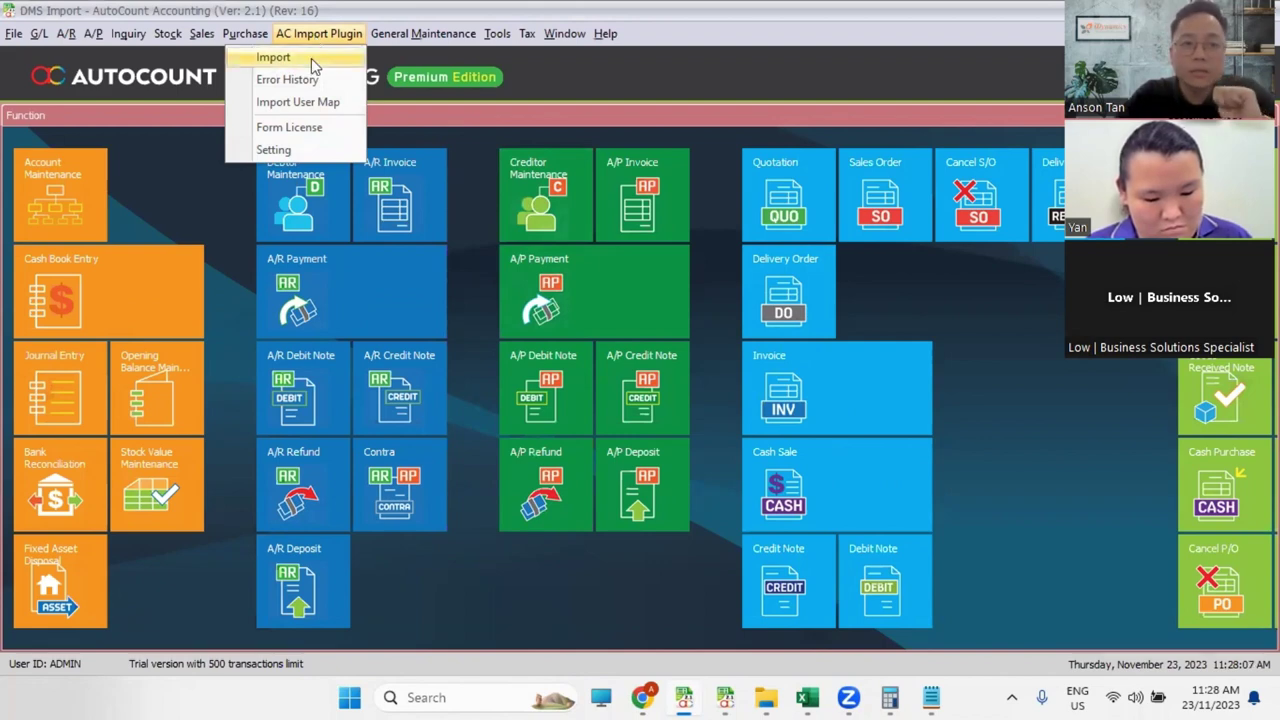
{"action": "left_click", "coordinate": [311, 58]}
{"action": "left_click", "coordinate": [137, 119]}
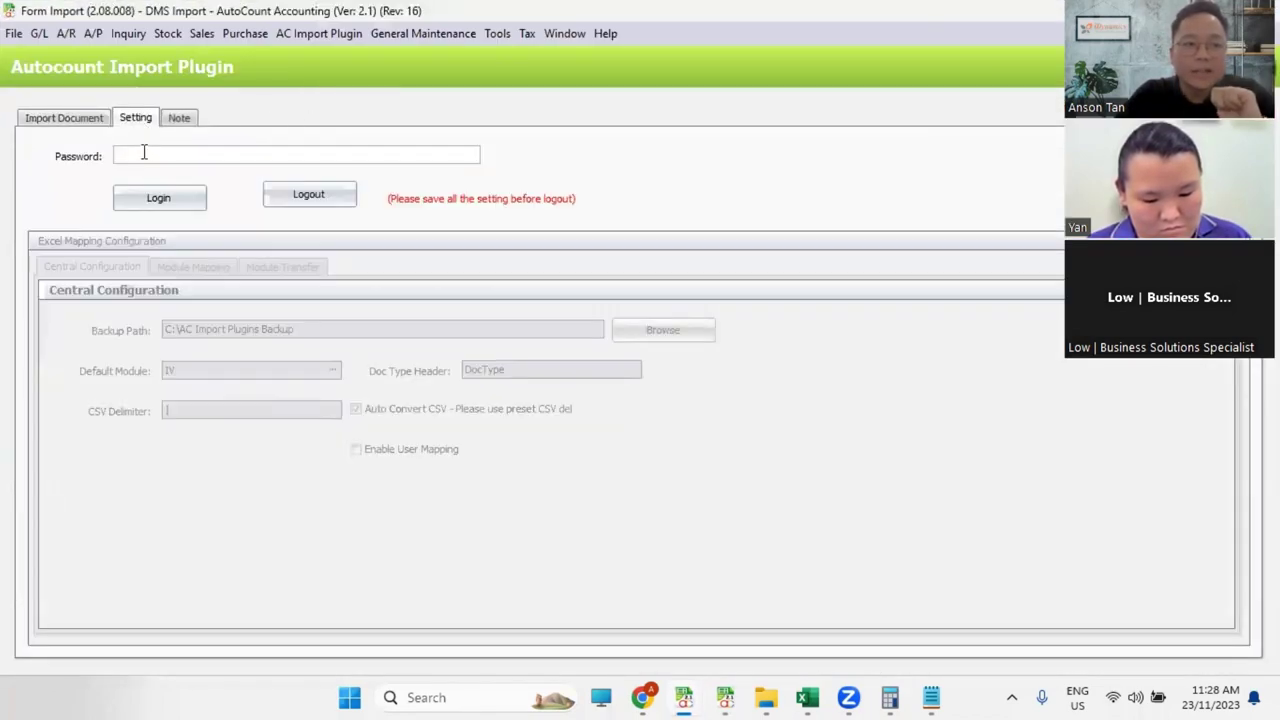
{"action": "left_click", "coordinate": [199, 196]}
{"action": "left_click", "coordinate": [193, 267]}
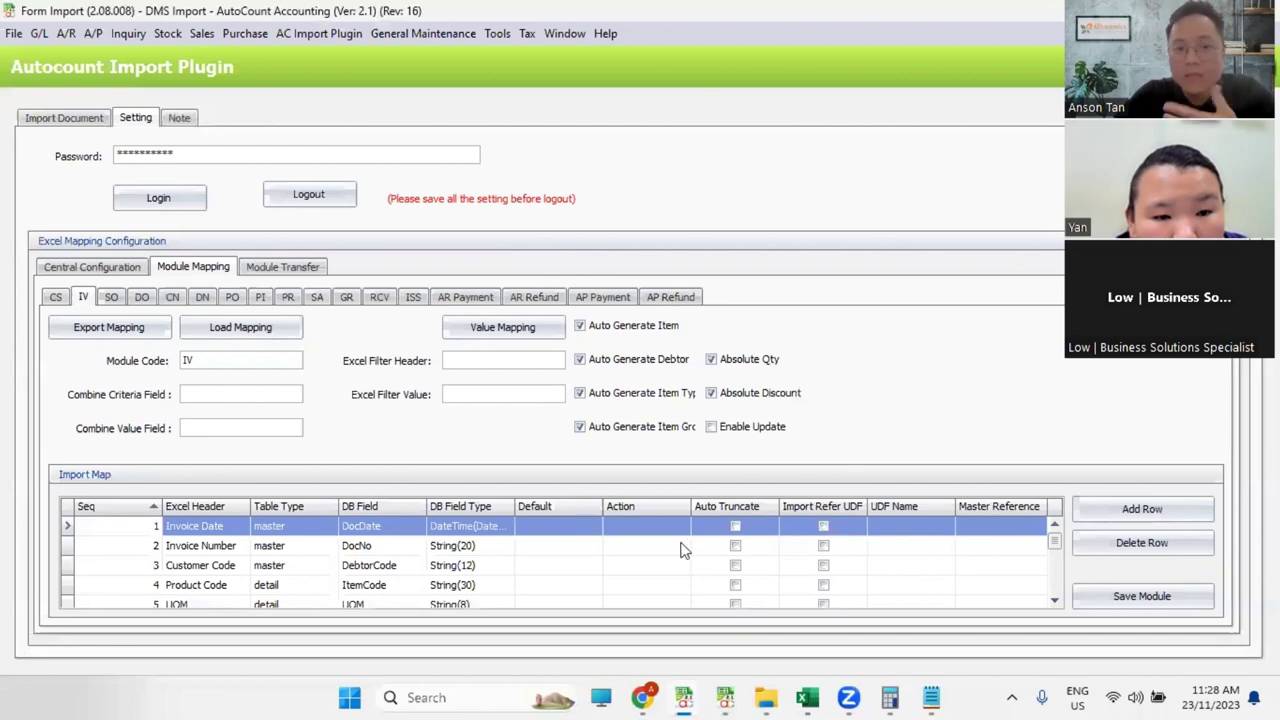
Step: Create an ADMIN_IV user mapping for the IV module in Import User Map
{"action": "left_click", "coordinate": [313, 31]}
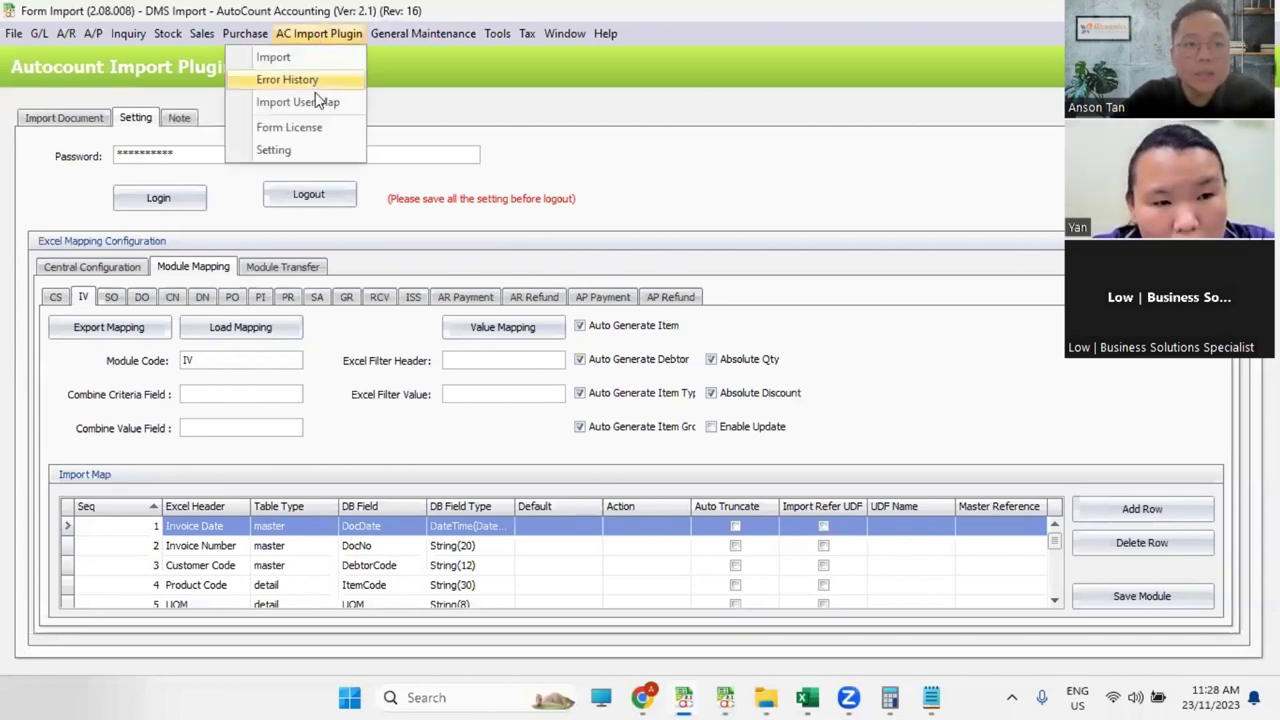
{"action": "left_click", "coordinate": [315, 103]}
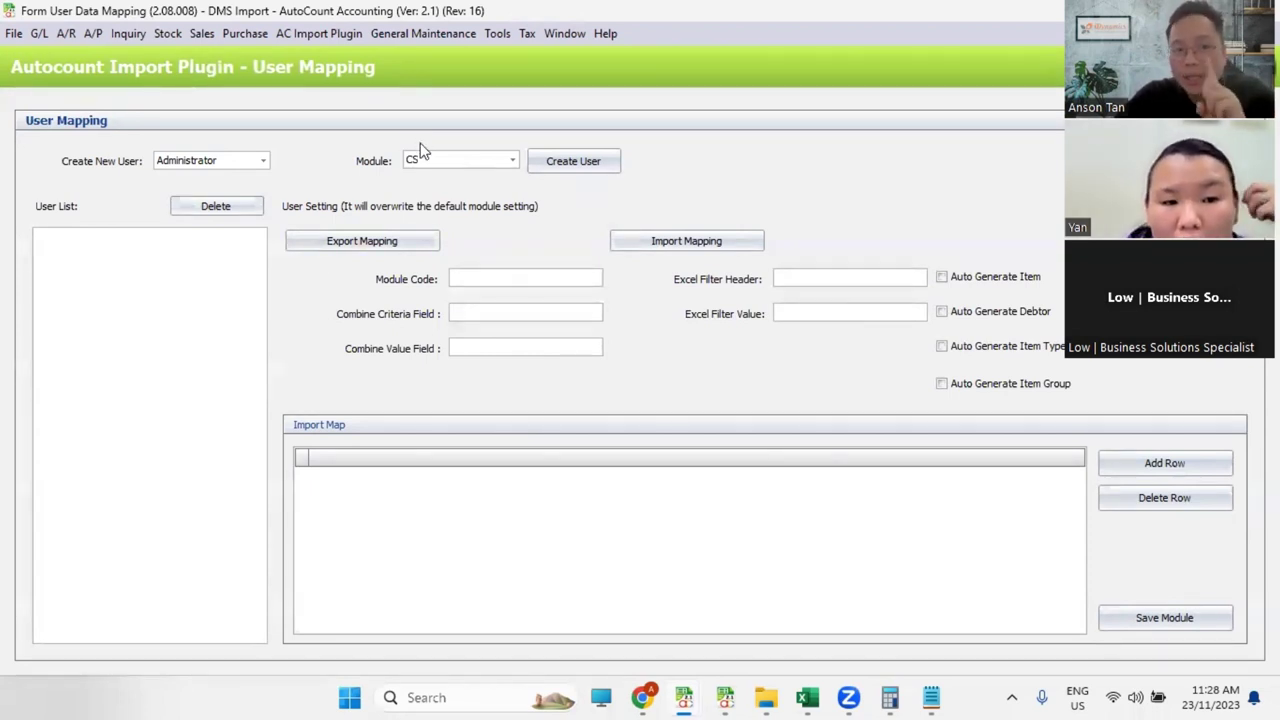
{"action": "left_click", "coordinate": [503, 167]}
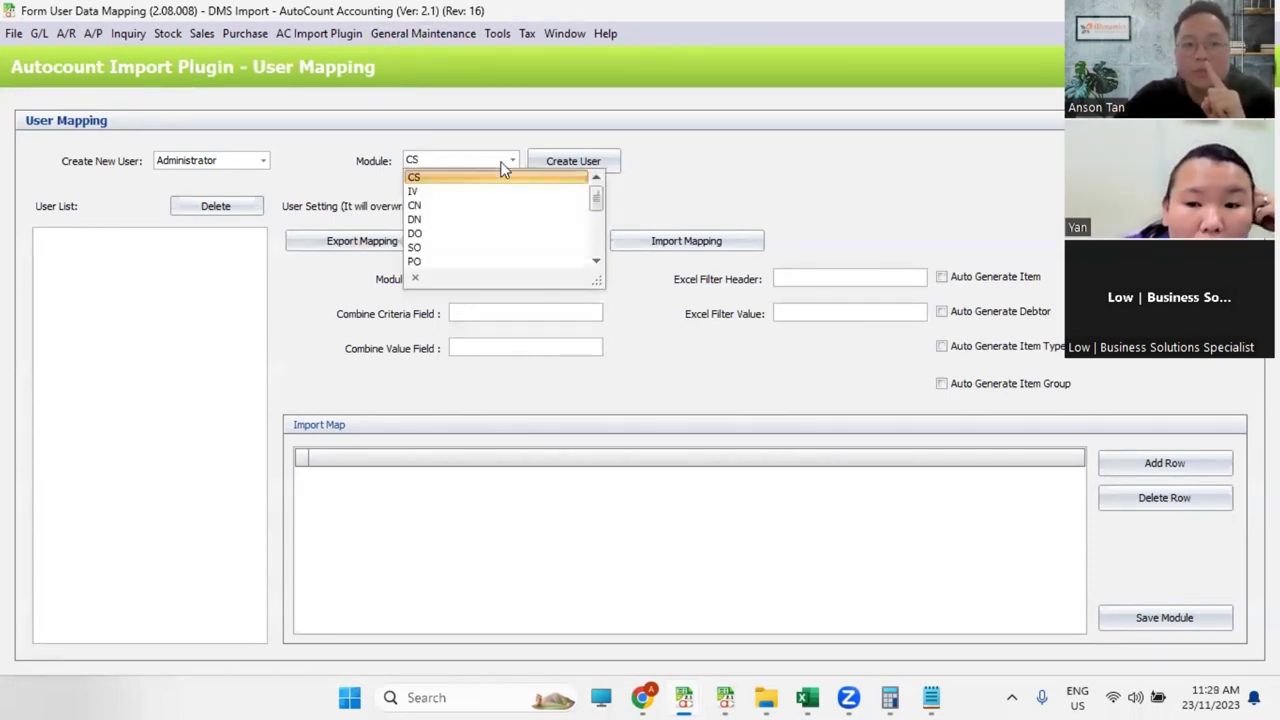
{"action": "left_click", "coordinate": [491, 191]}
{"action": "left_click", "coordinate": [553, 165]}
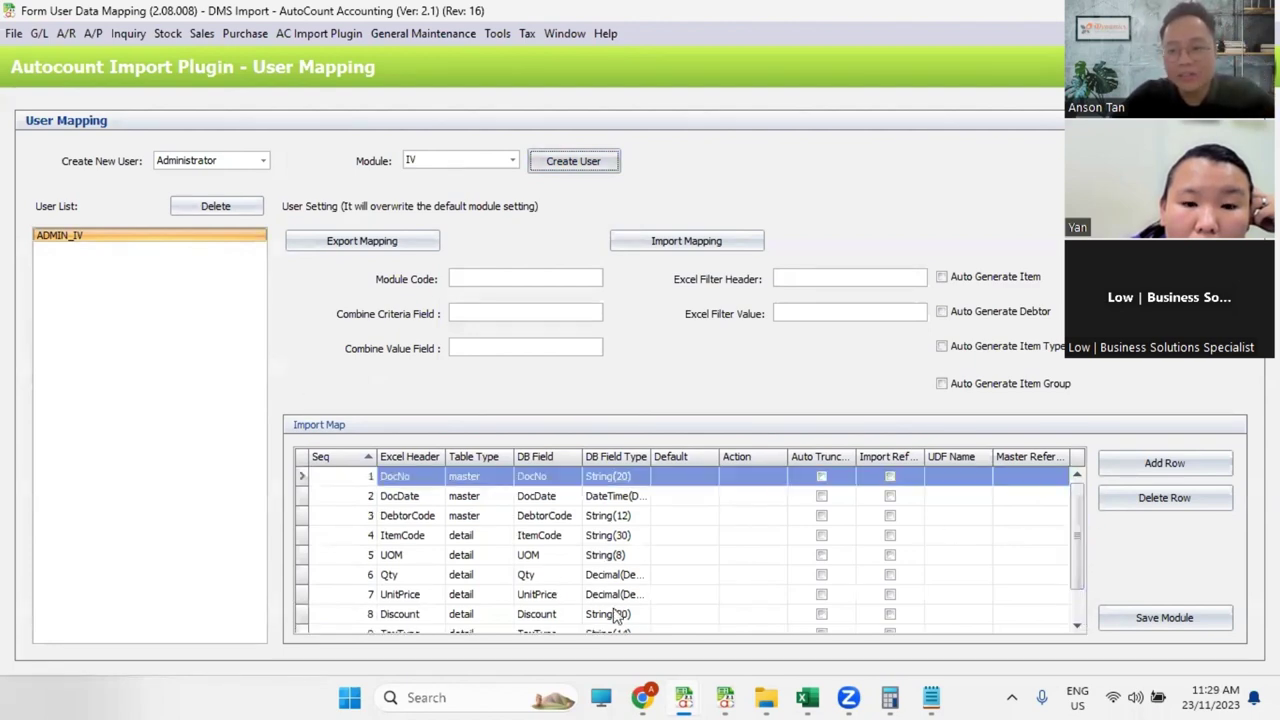
Step: Open the General Maintenance menu to reach User Maintenance
{"action": "left_click", "coordinate": [424, 33]}
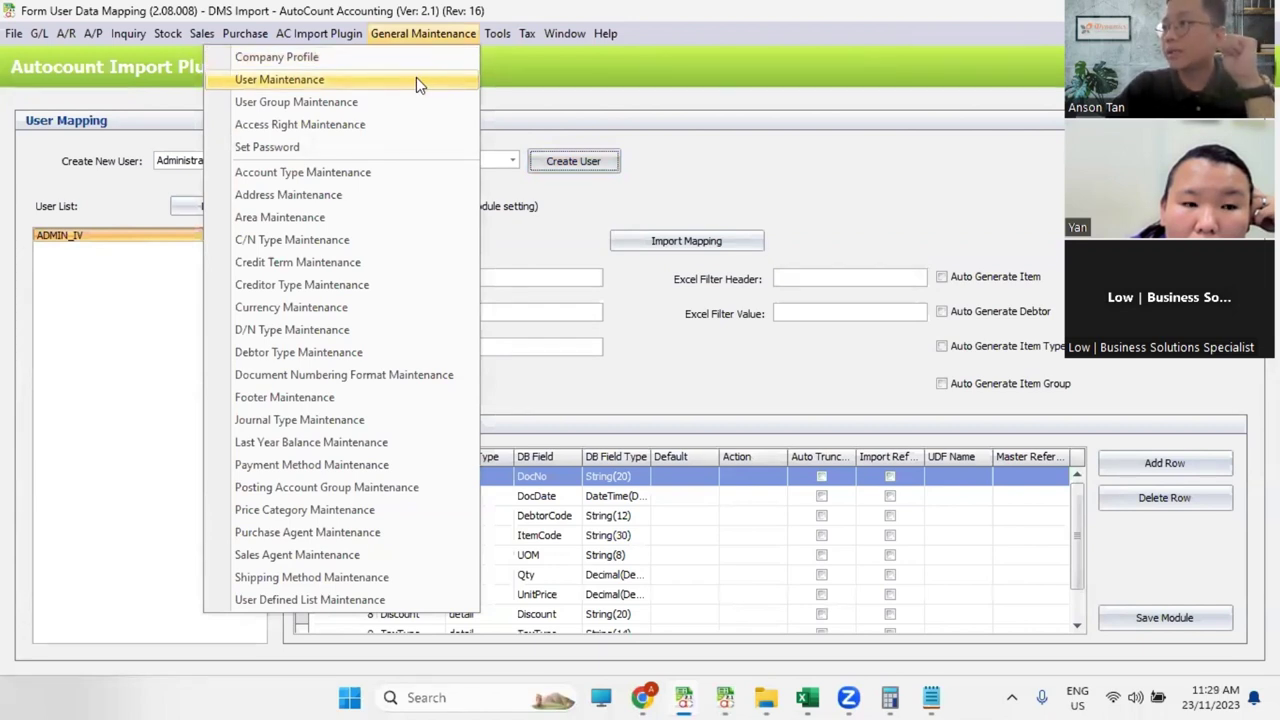
{"action": "left_click", "coordinate": [152, 338]}
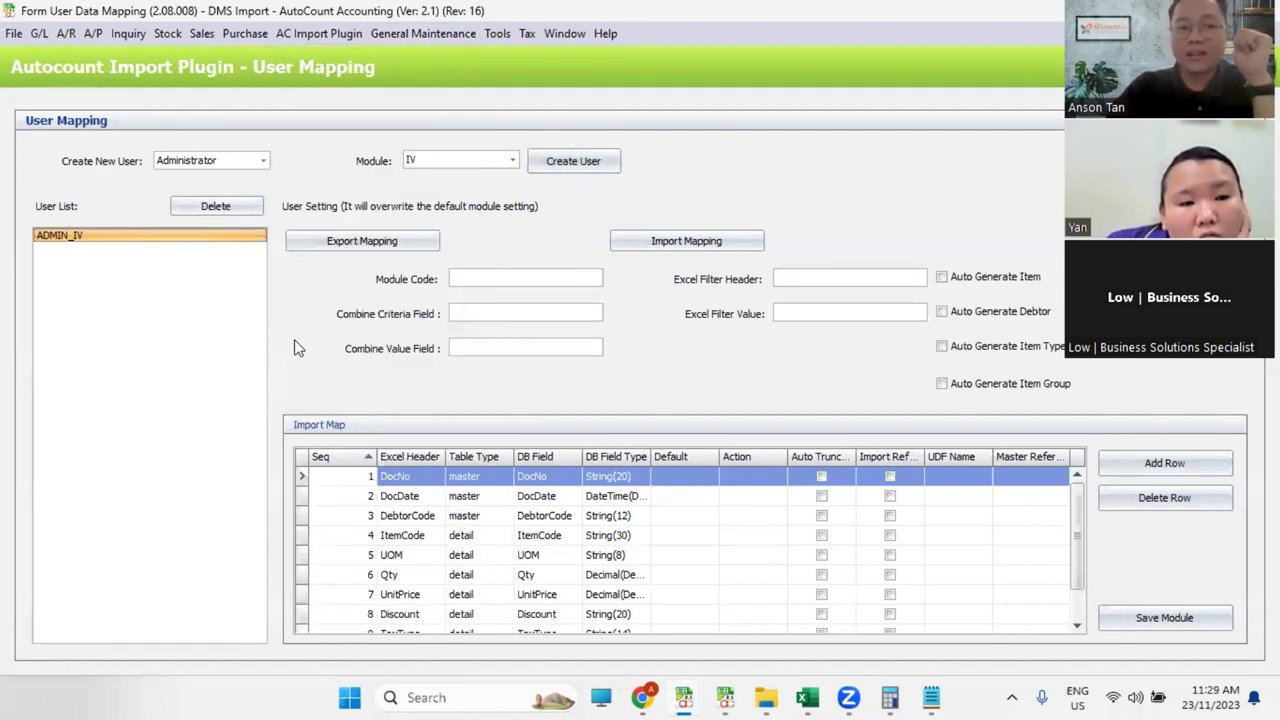
{"action": "left_click", "coordinate": [440, 34]}
Step: Draft a new DMS user with a password in User Maintenance, then discard it without saving
{"action": "left_click", "coordinate": [388, 76]}
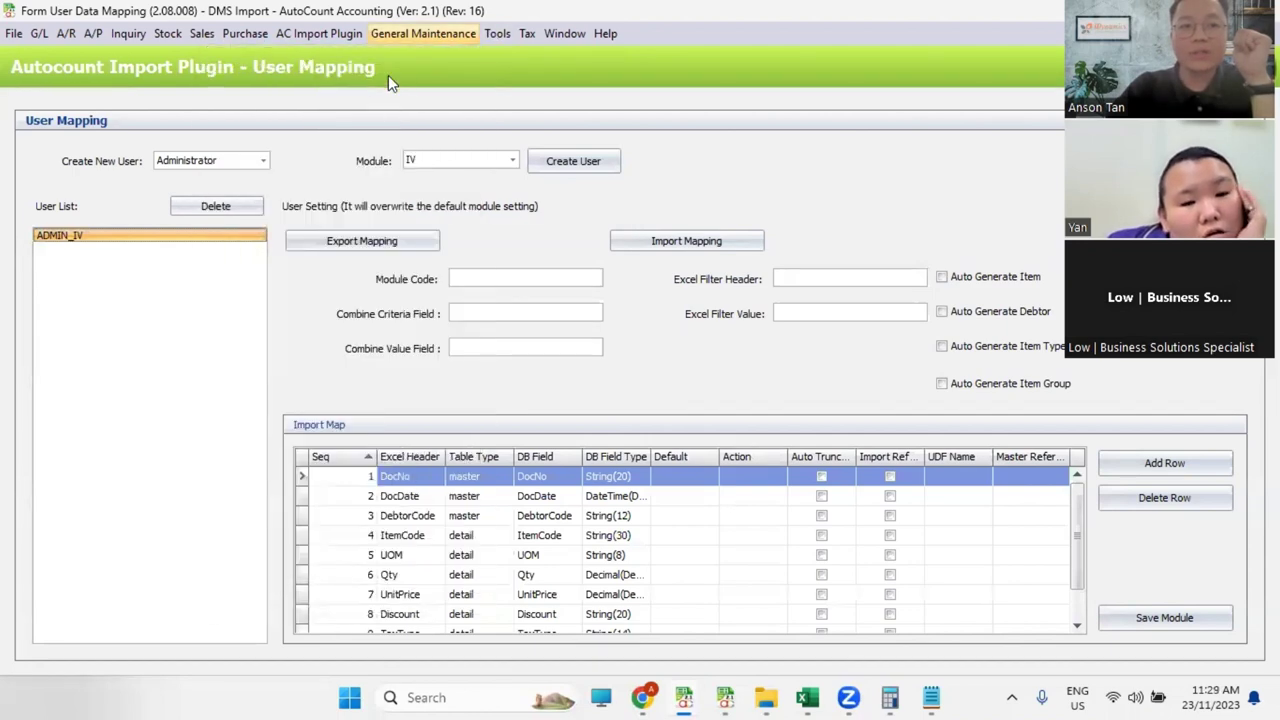
{"action": "left_click", "coordinate": [55, 115]}
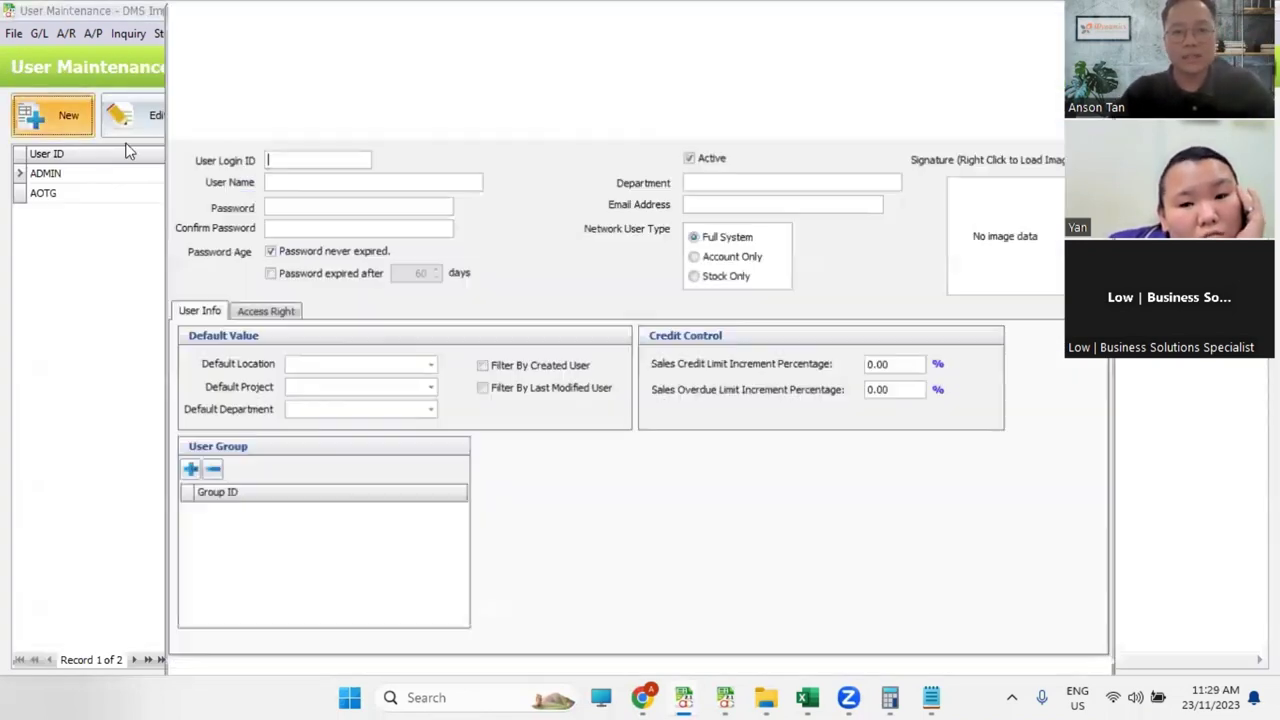
{"action": "type", "text": "DMS"}
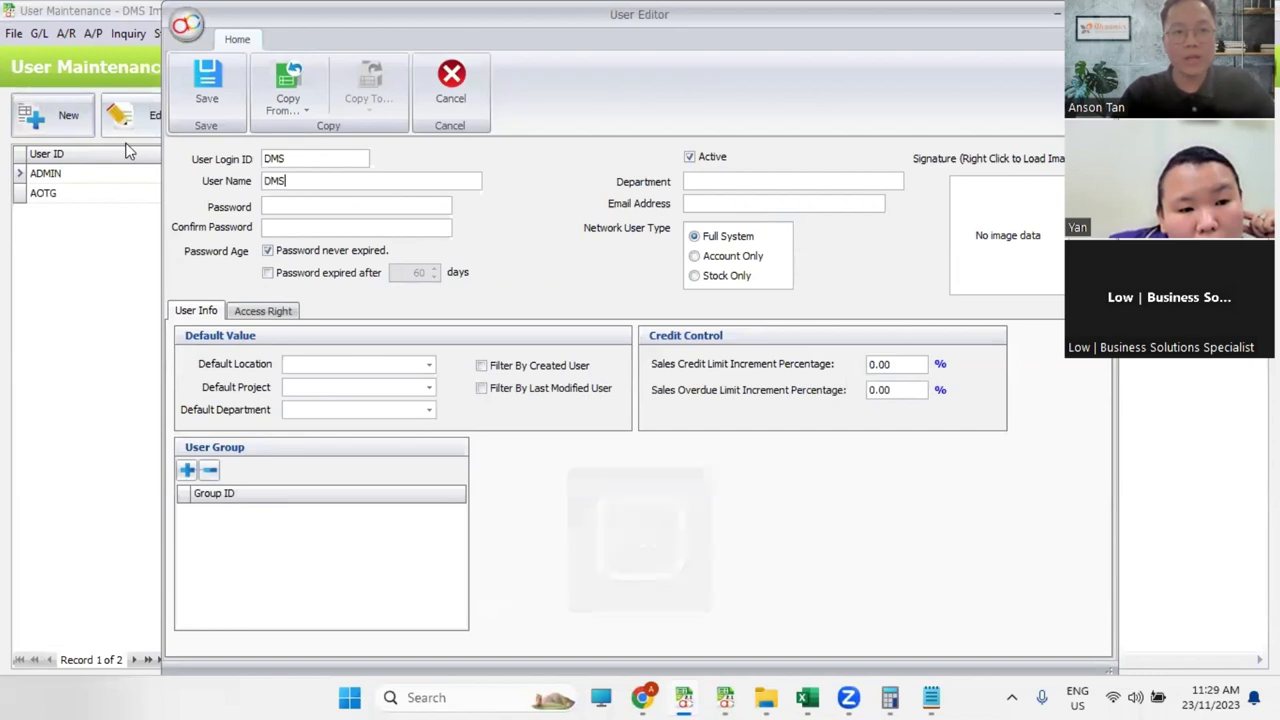
{"action": "key", "text": "Tab"}
{"action": "type", "text": "D"}
{"action": "key", "text": "Tab"}
{"action": "type", "text": "1234"}
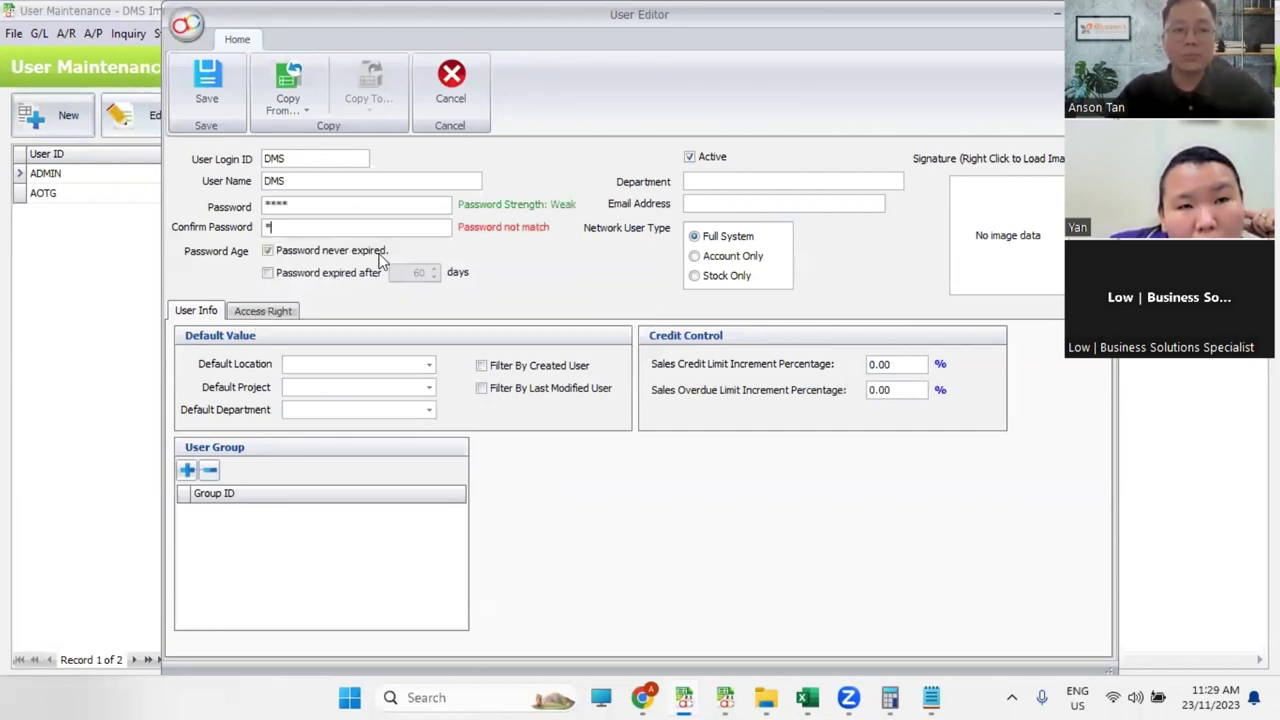
{"action": "key", "text": "Escape"}
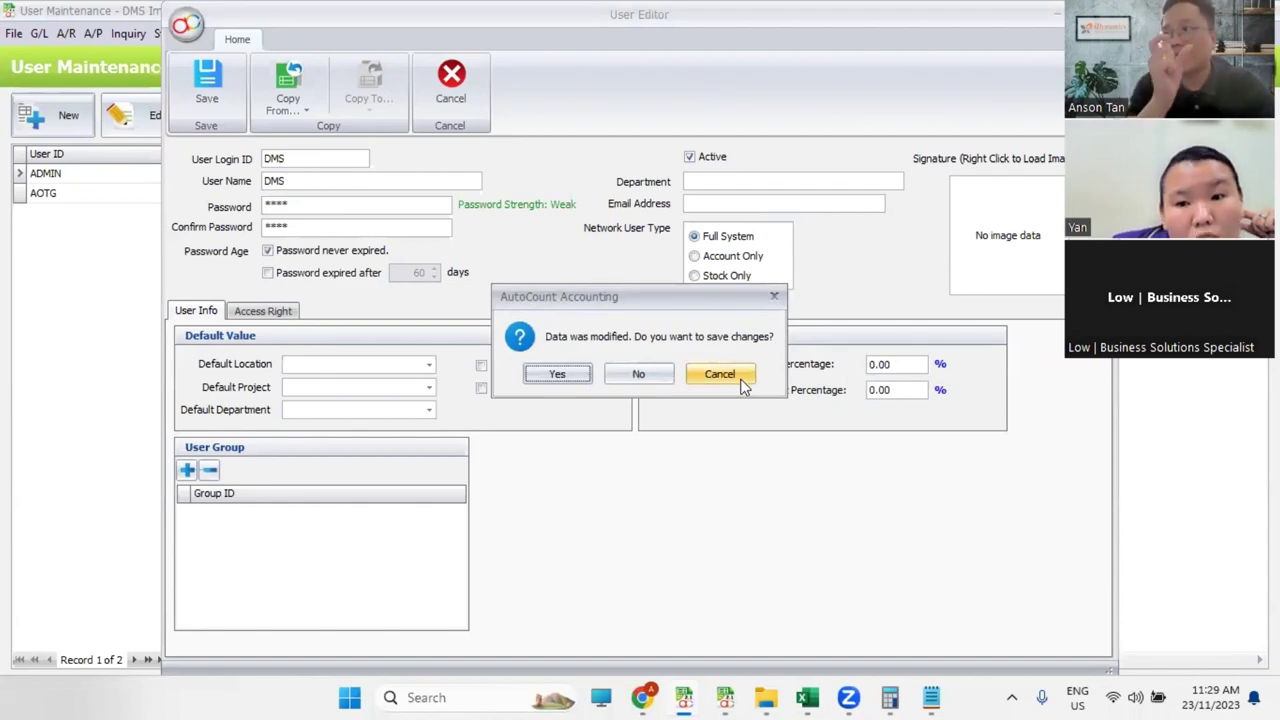
{"action": "left_click", "coordinate": [639, 372]}
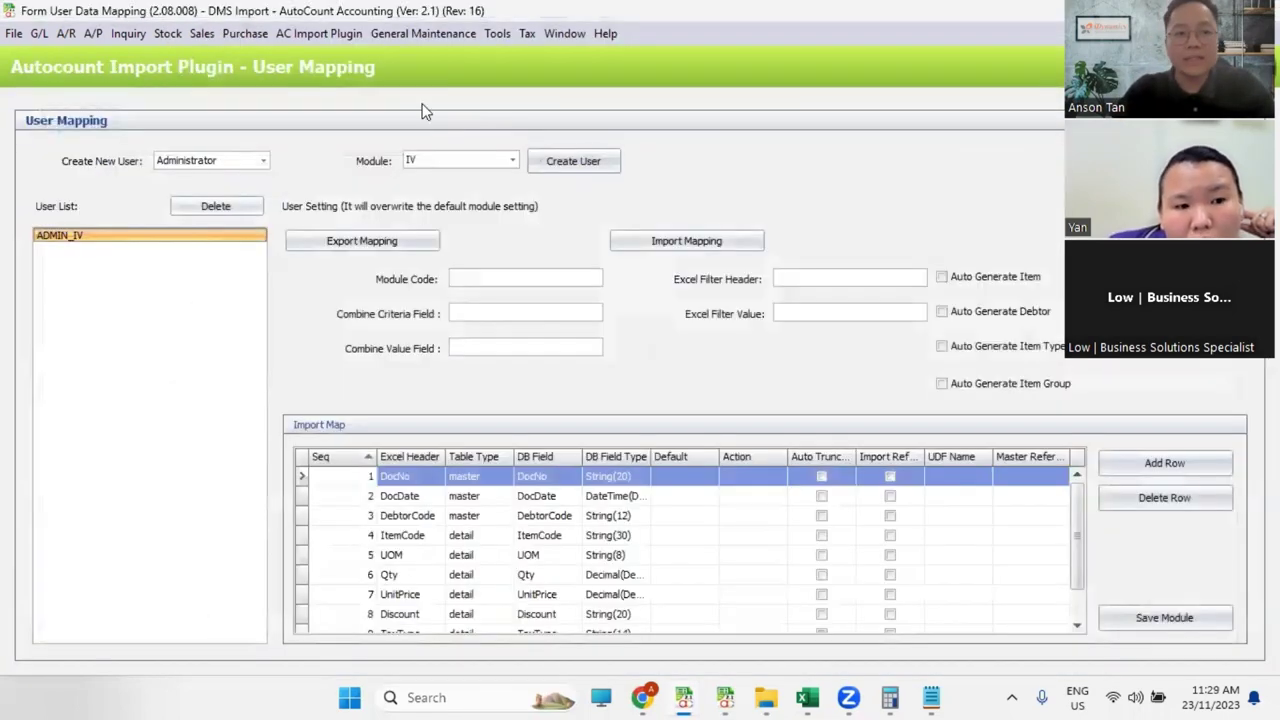
{"action": "left_click", "coordinate": [318, 33]}
Step: Export the IV mapping and read the contents of the old IV28032020.mapping file
{"action": "left_click", "coordinate": [322, 57]}
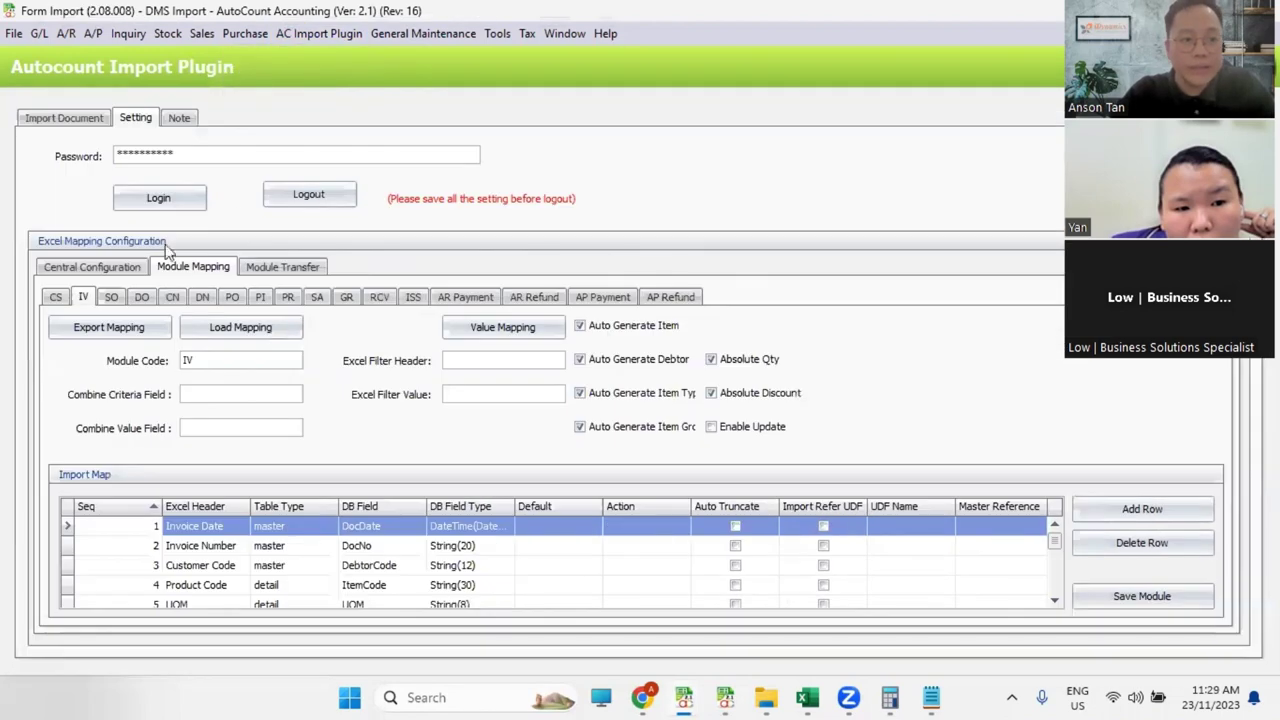
{"action": "left_click", "coordinate": [127, 336]}
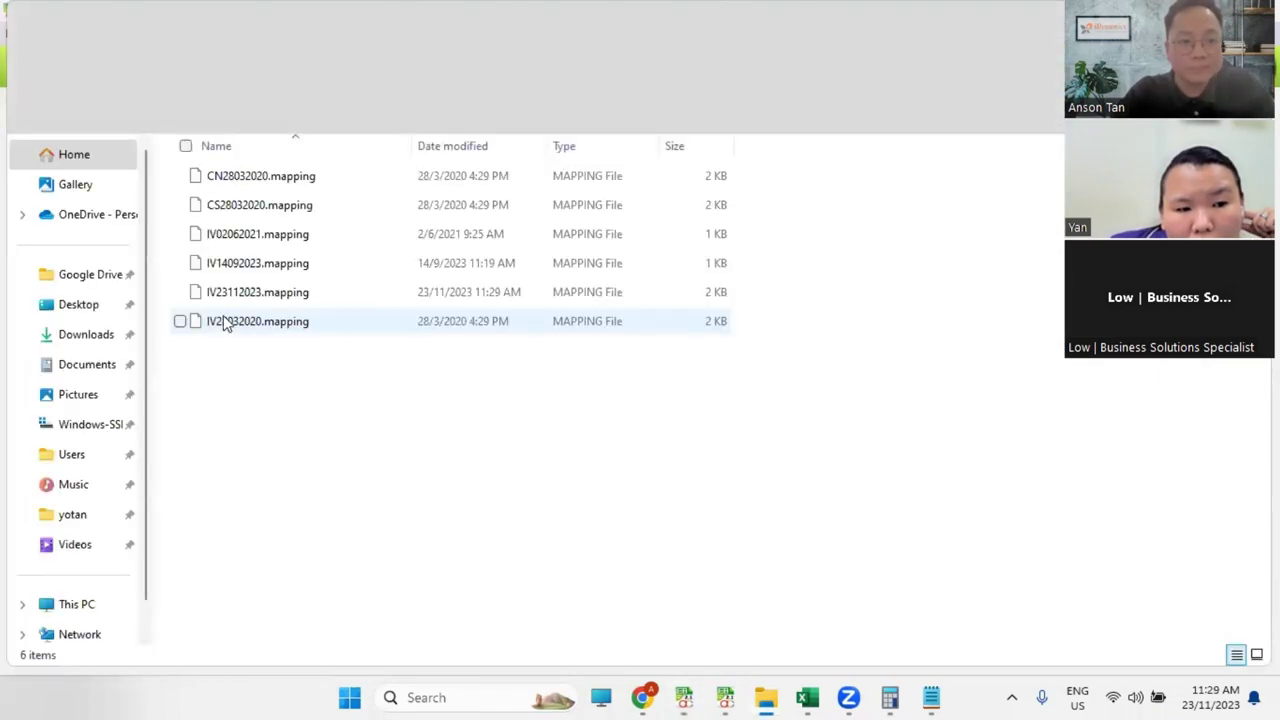
{"action": "left_click", "coordinate": [286, 338]}
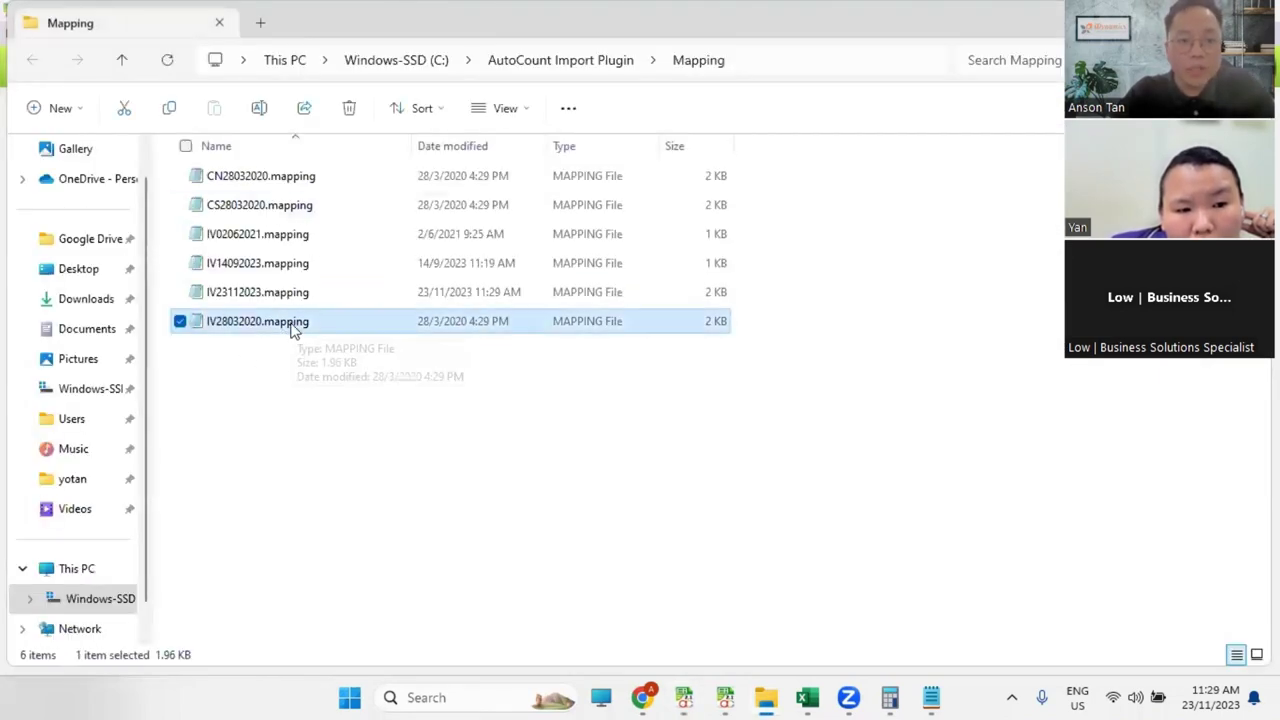
{"action": "double_click", "coordinate": [305, 333]}
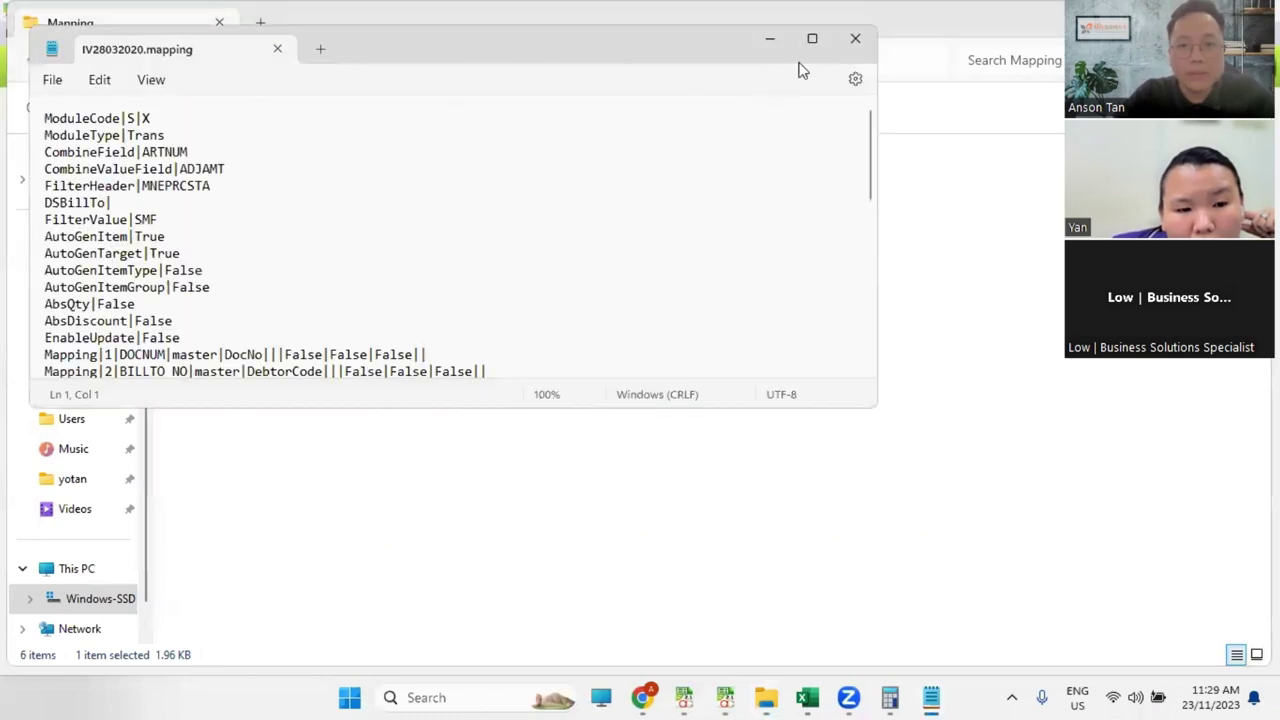
{"action": "left_click", "coordinate": [809, 38]}
{"action": "scroll", "coordinate": [305, 425], "scroll_direction": "down", "scroll_amount": 3}
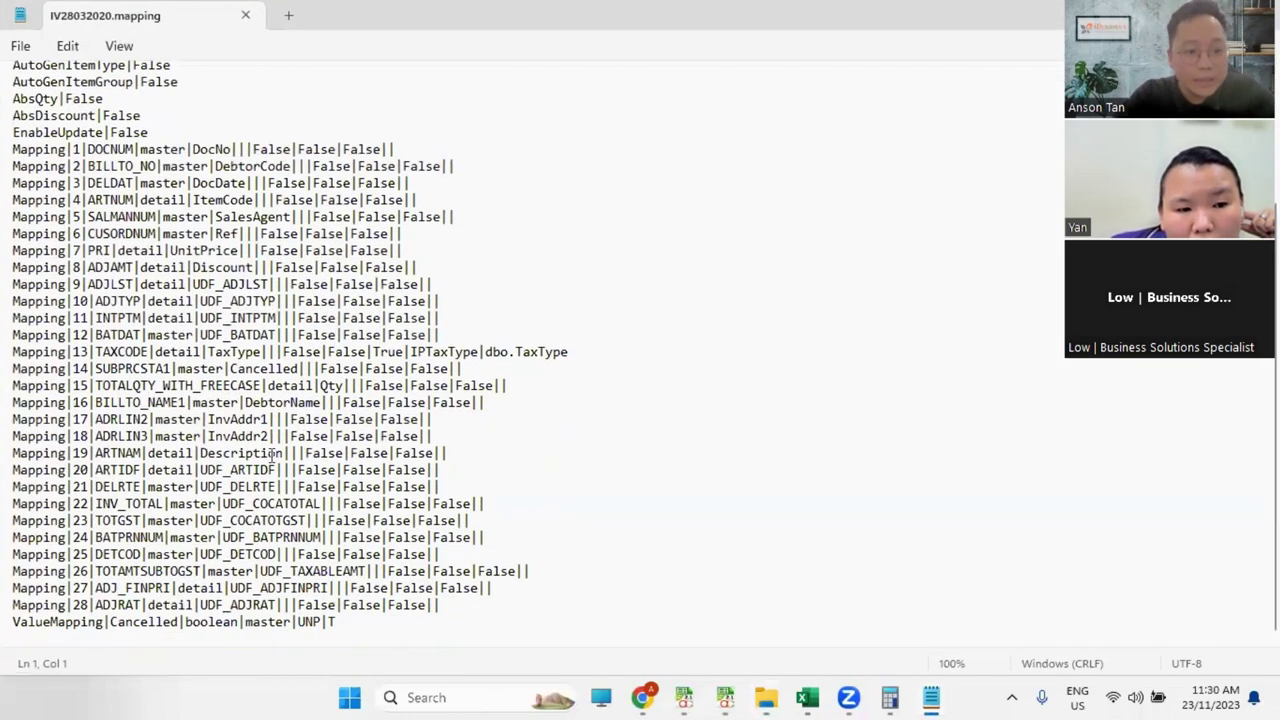
{"action": "key", "text": "alt+Tab"}
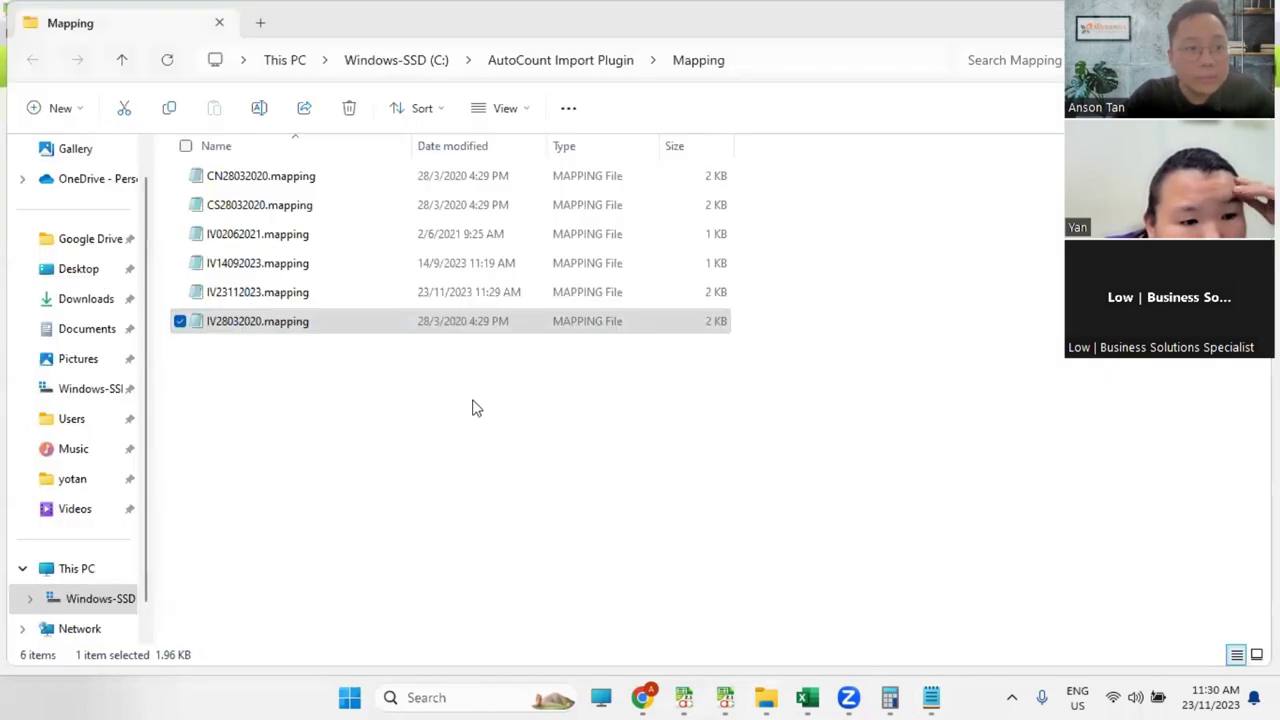
{"action": "key", "text": "alt+Tab"}
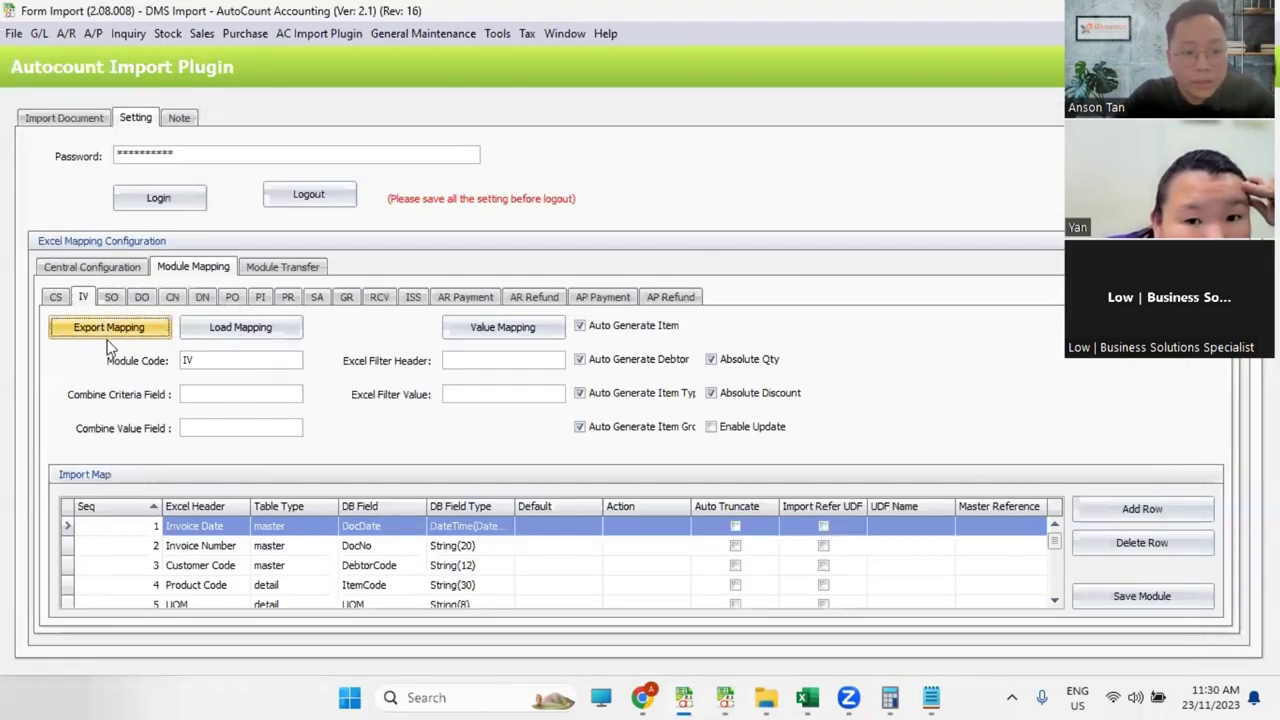
{"action": "key", "text": "alt+Tab"}
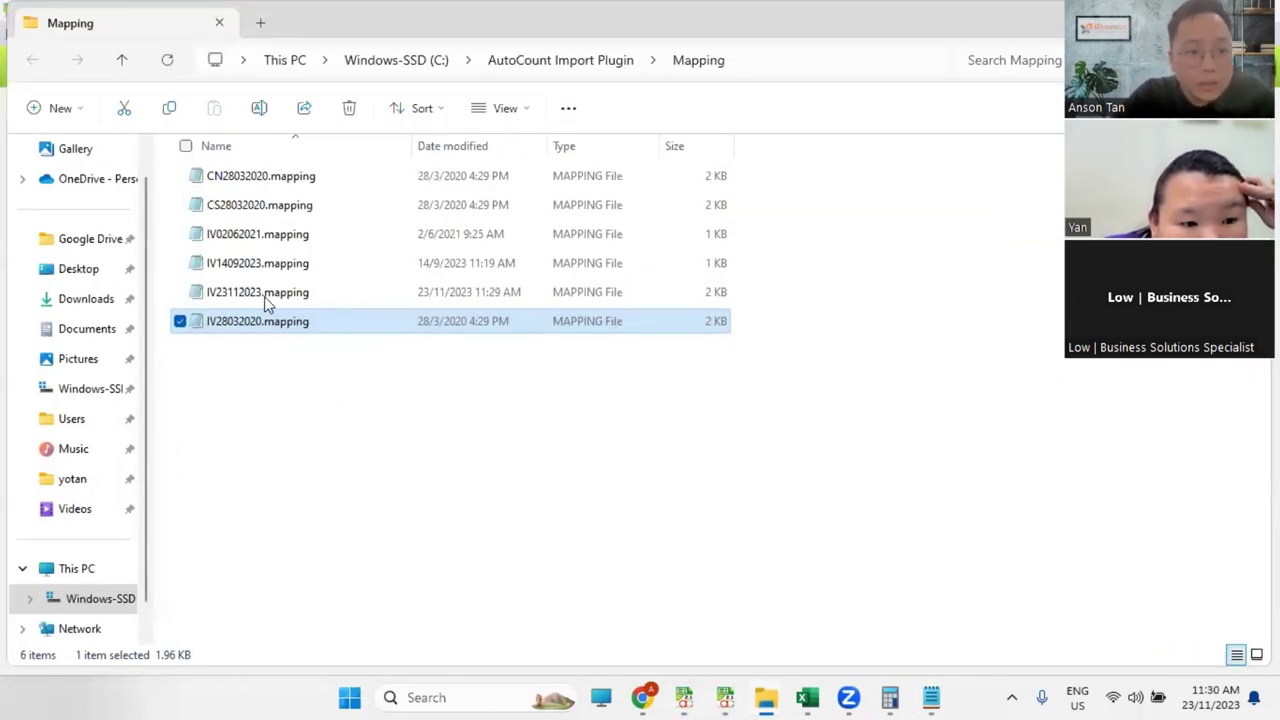
Step: Delete all six old mapping files and export the current IV mapping afresh
{"action": "left_click_drag", "start_coordinate": [806, 168], "coordinate": [395, 460]}
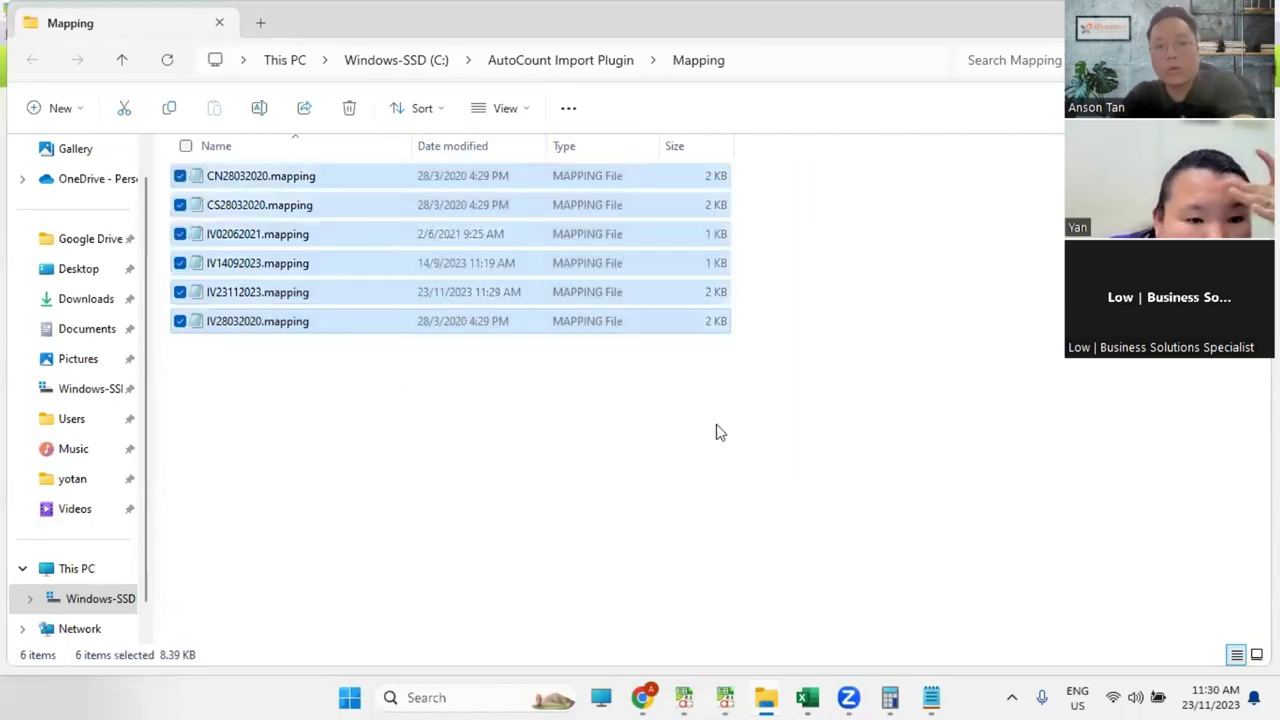
{"action": "key", "text": "Delete"}
{"action": "key", "text": "super+Down"}
{"action": "left_click", "coordinate": [108, 327]}
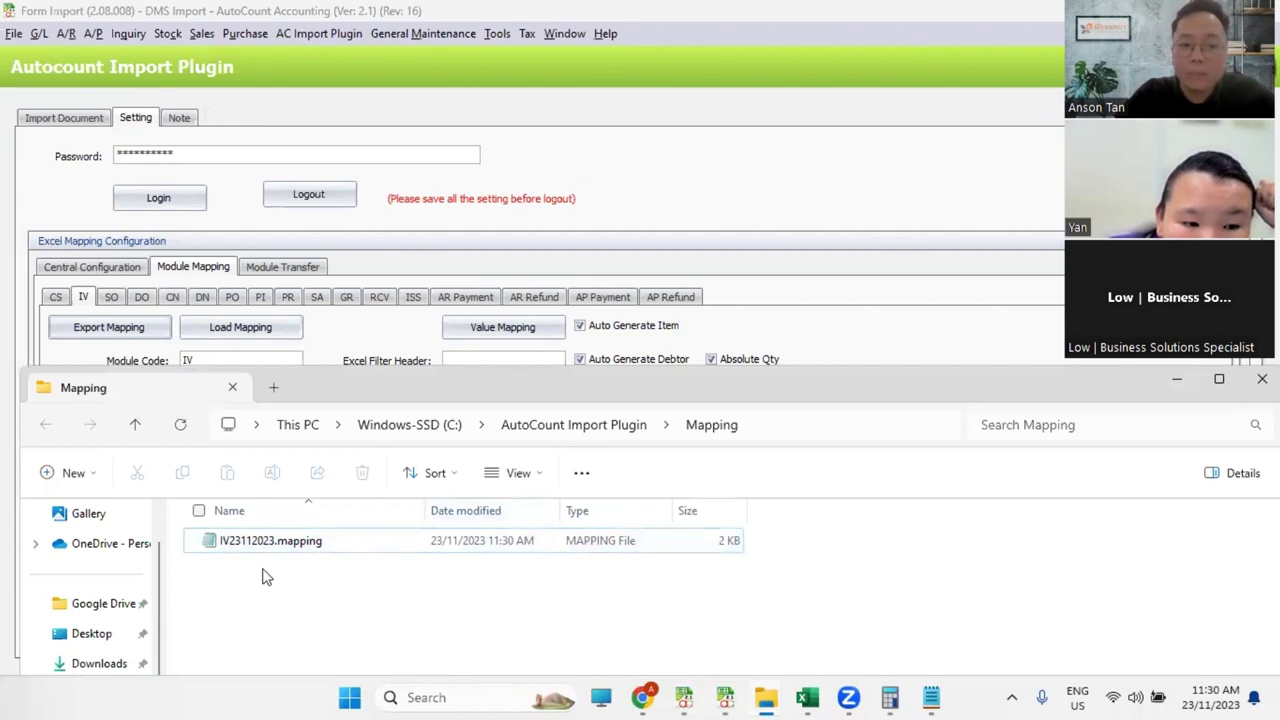
Step: Rename the exported IV23112023.mapping to IV23112023_DMS.mapping
{"action": "left_click", "coordinate": [271, 545]}
{"action": "key", "text": "F2"}
{"action": "left_click", "coordinate": [271, 545]}
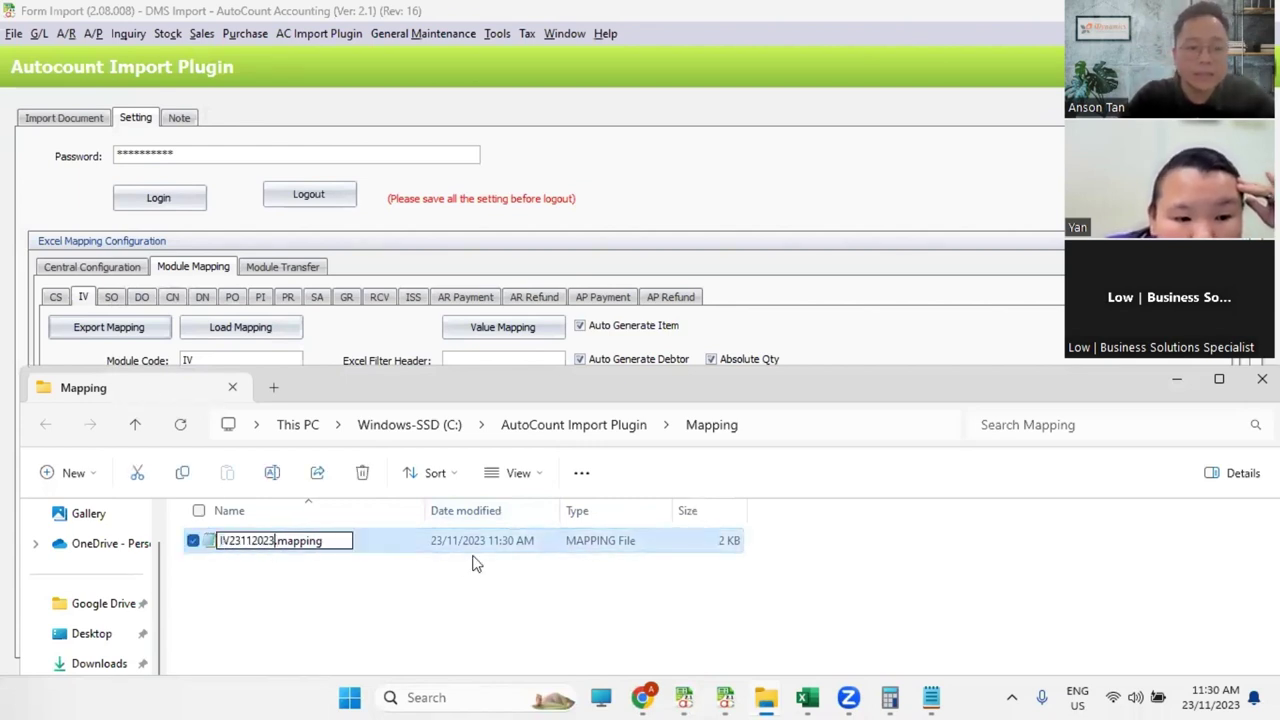
{"action": "type", "text": "_dm"}
{"action": "key", "text": "BackSpace"}
{"action": "key", "text": "Caps_Lock"}
{"action": "type", "text": "m"}
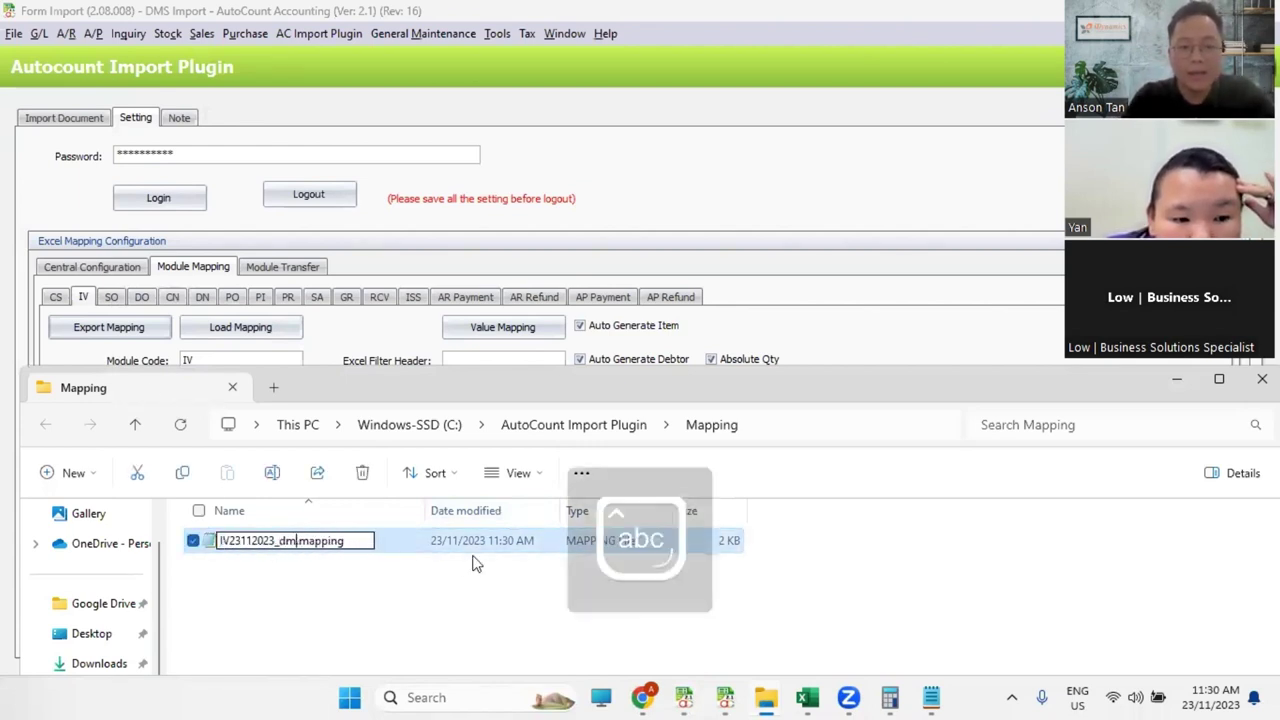
{"action": "key", "text": "BackSpace"}
{"action": "key", "text": "BackSpace"}
{"action": "key", "text": "Caps_Lock"}
{"action": "type", "text": "DMS"}
{"action": "key", "text": "Return"}
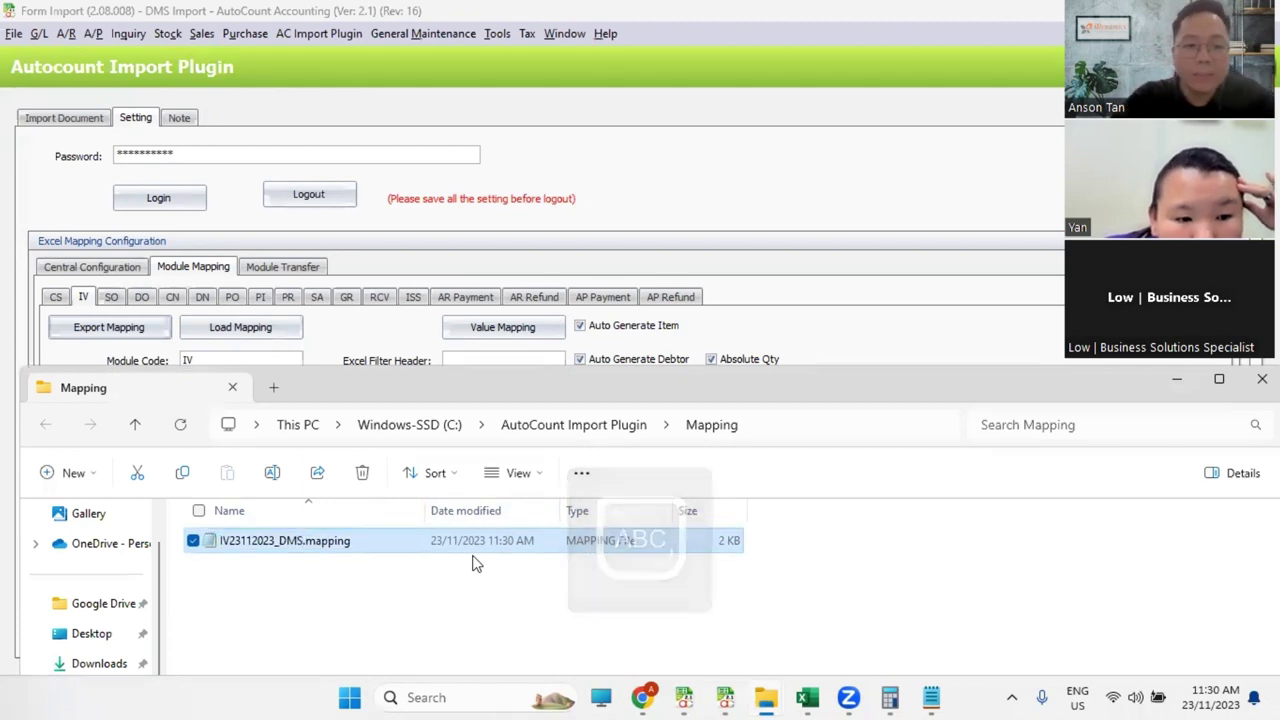
{"action": "left_click", "coordinate": [828, 181]}
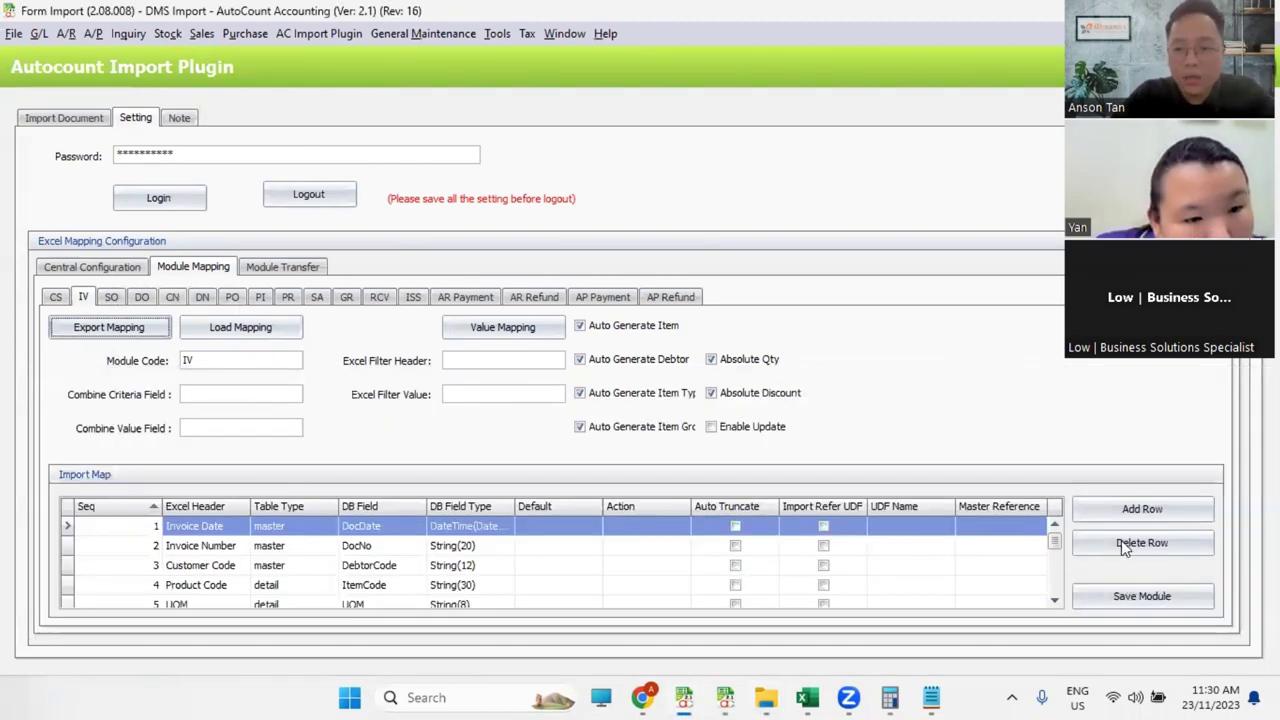
Step: Add row 16 mapping Excel header 'Address 1' to DB field InvAddr1, then save the IV module
{"action": "left_click", "coordinate": [1100, 510]}
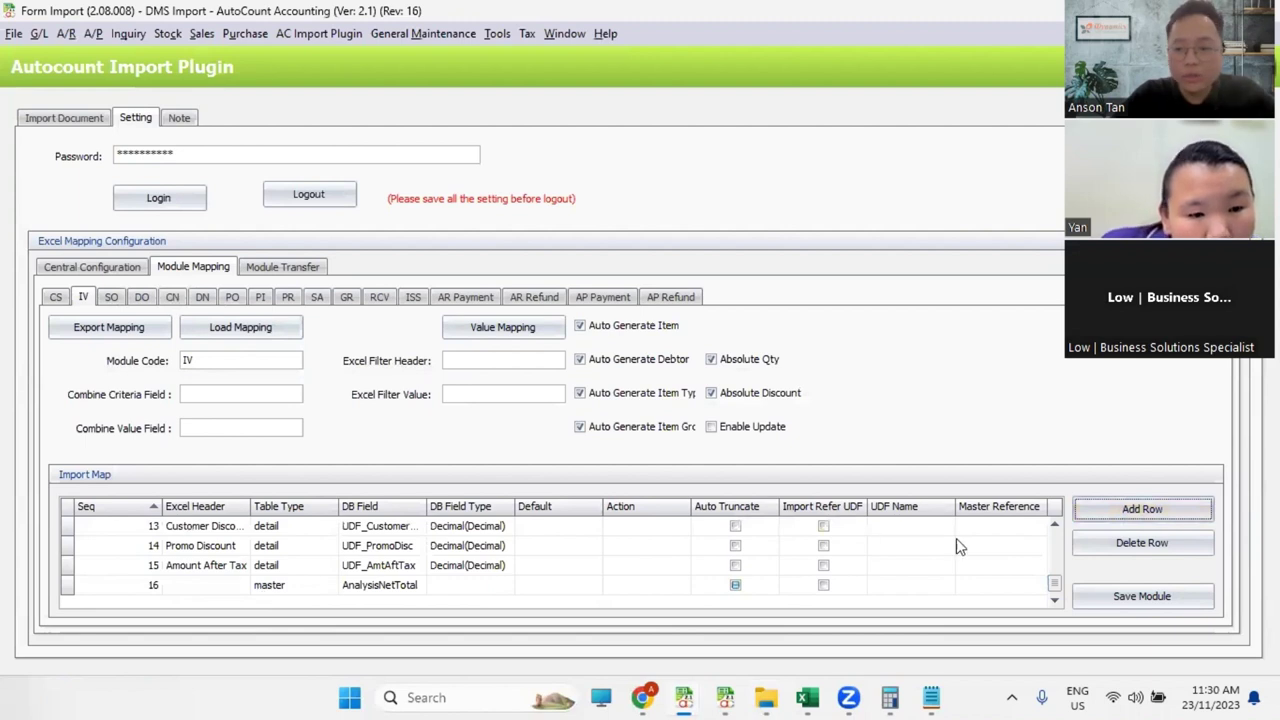
{"action": "left_click", "coordinate": [375, 586]}
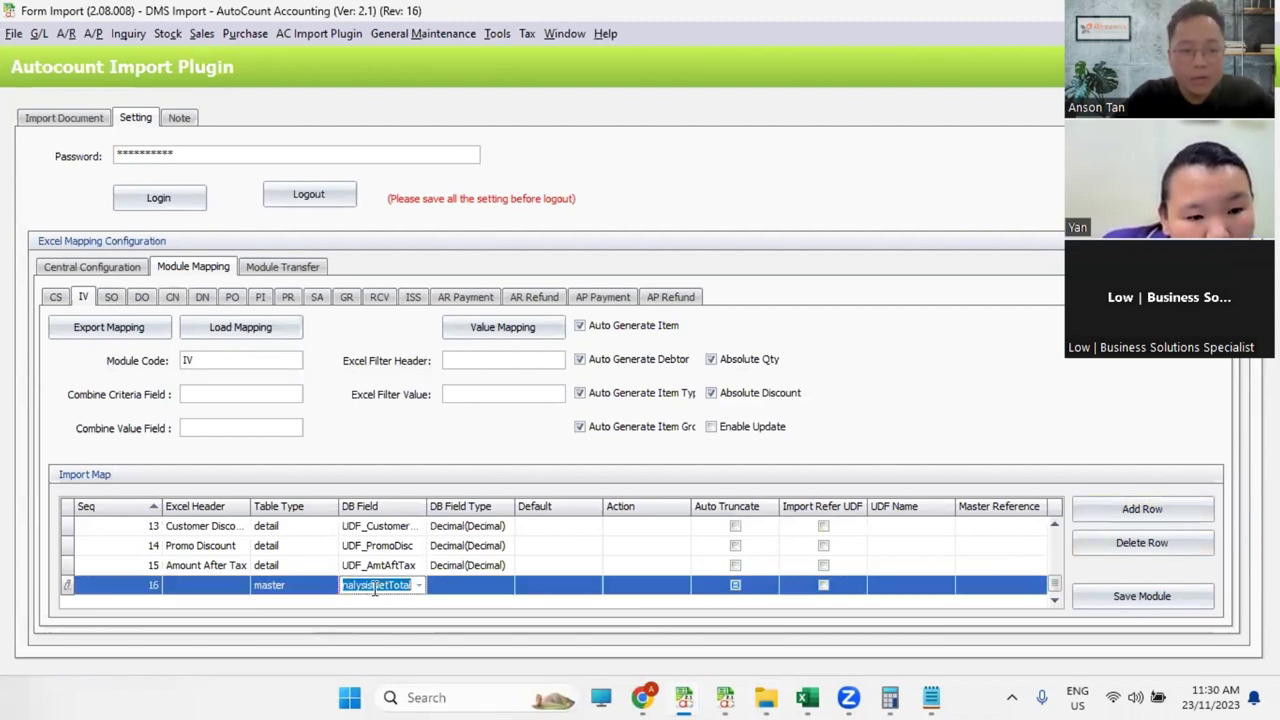
{"action": "scroll", "coordinate": [425, 592], "scroll_direction": "up", "scroll_amount": 1}
{"action": "left_click", "coordinate": [418, 588]}
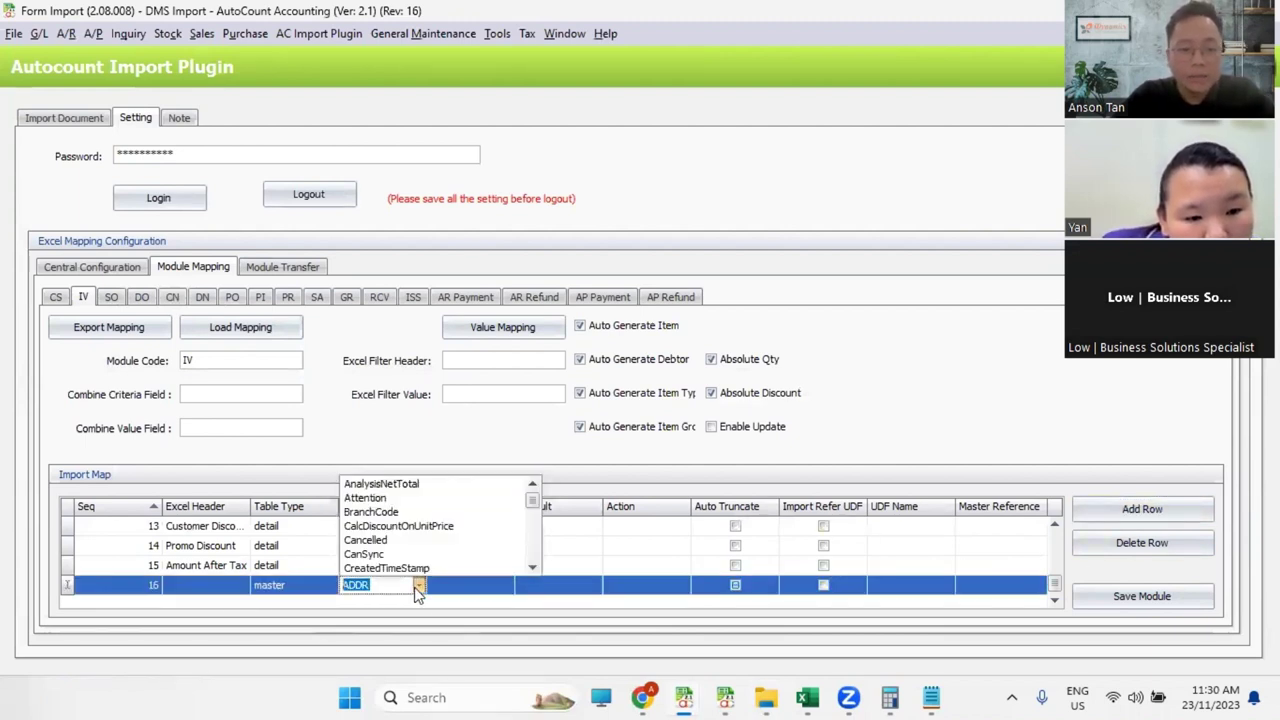
{"action": "type", "text": "InvAddr1"}
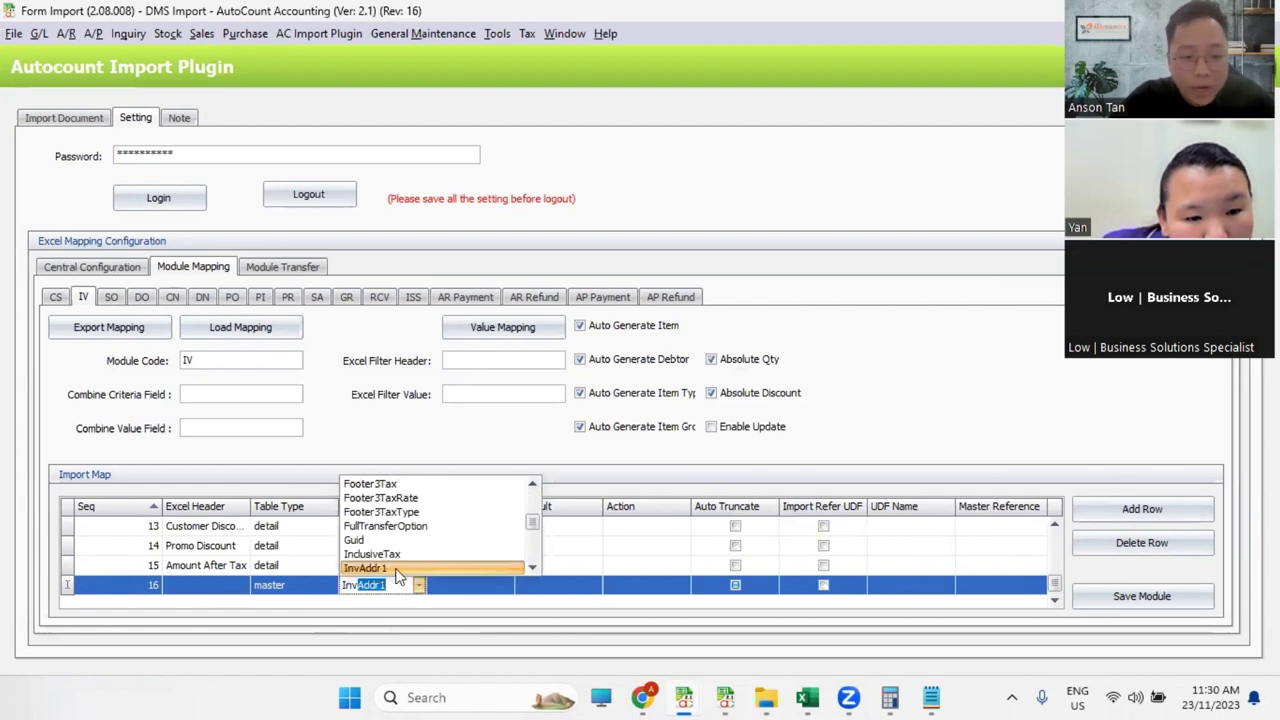
{"action": "left_click", "coordinate": [398, 575]}
{"action": "left_click", "coordinate": [207, 588]}
{"action": "type", "text": "A"}
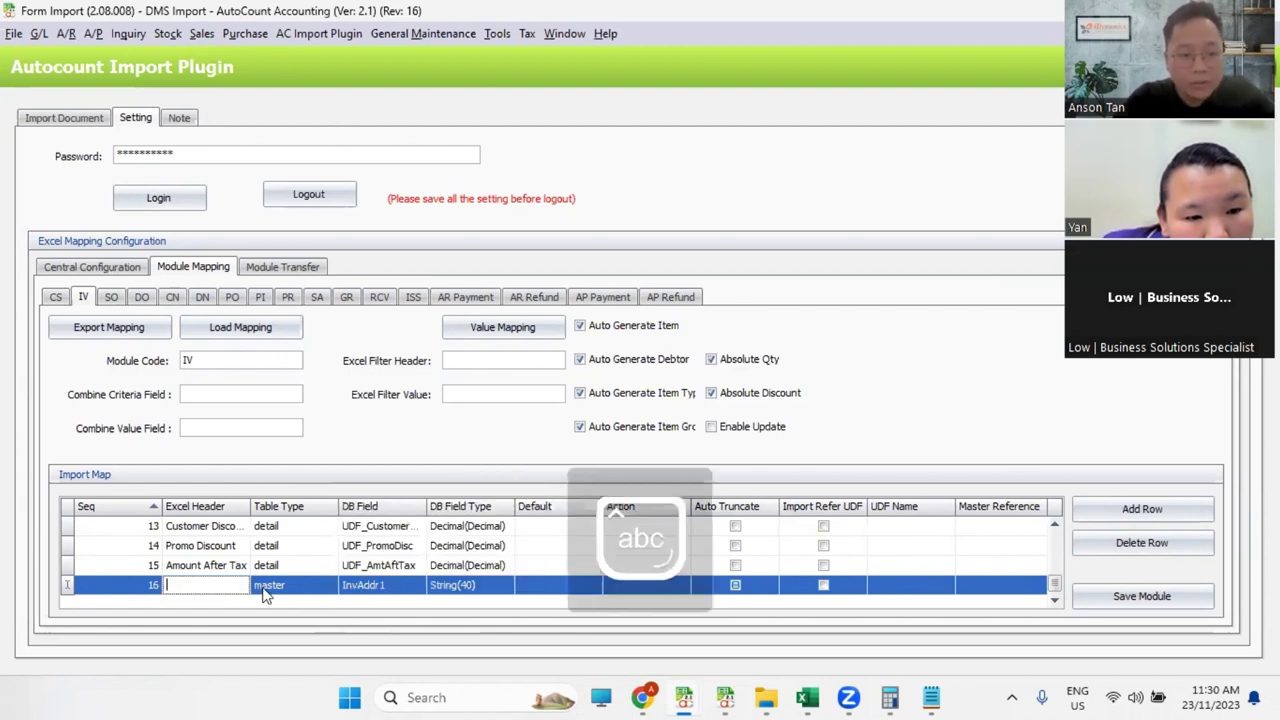
{"action": "type", "text": "ddress 1"}
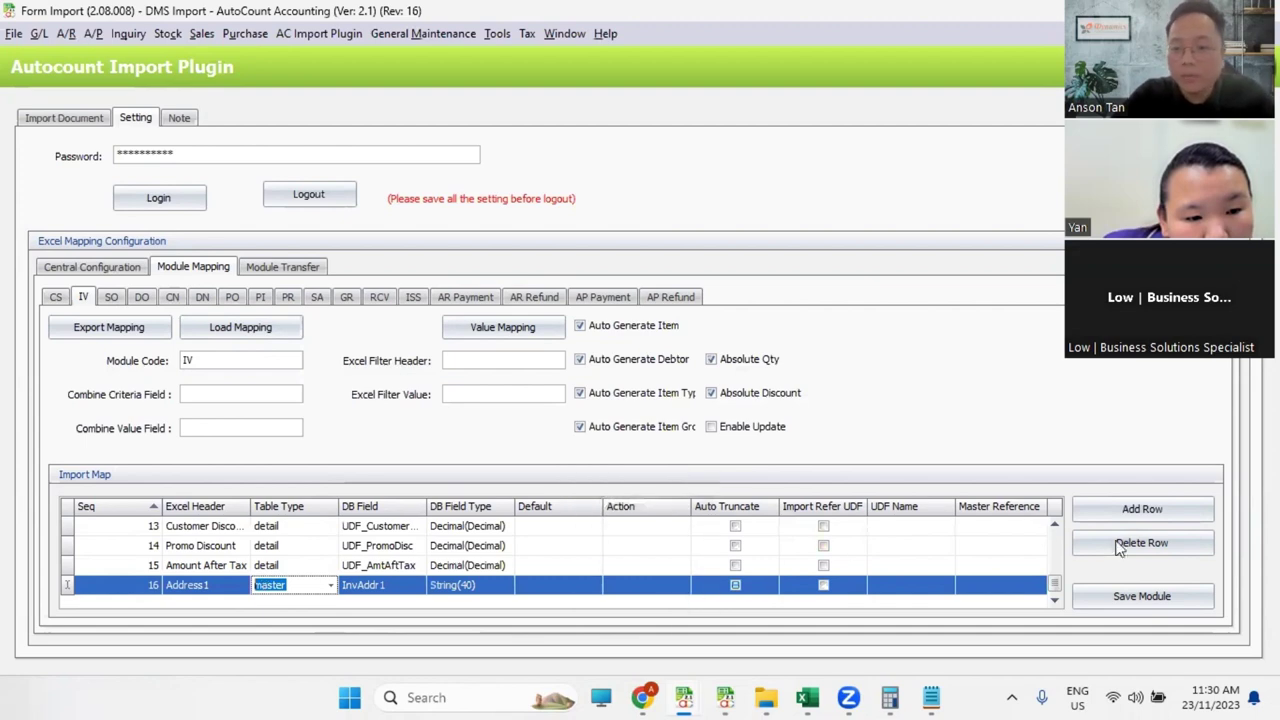
{"action": "left_click", "coordinate": [1130, 600]}
{"action": "left_click", "coordinate": [640, 362]}
{"action": "scroll", "coordinate": [580, 540], "scroll_direction": "down", "scroll_amount": 4}
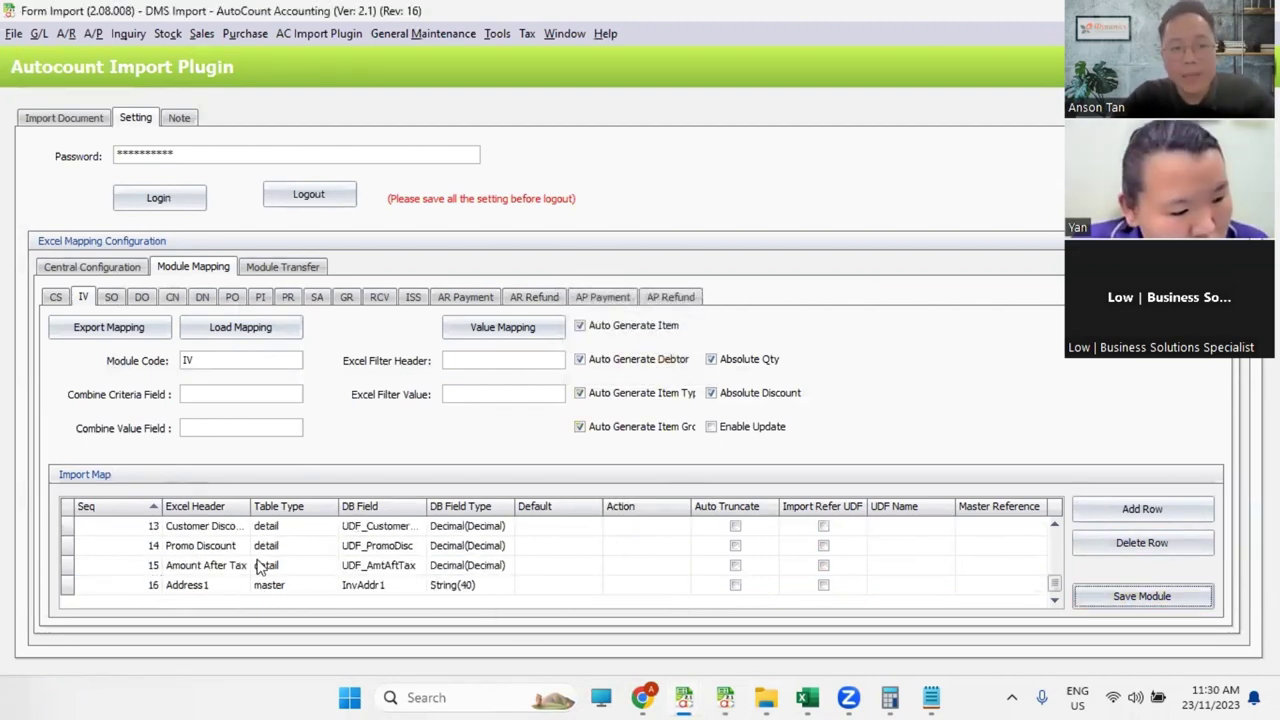
Step: Load IV23112023_DMS.mapping from the Mapping folder into the IV module, then open Import User Map
{"action": "left_click", "coordinate": [248, 328]}
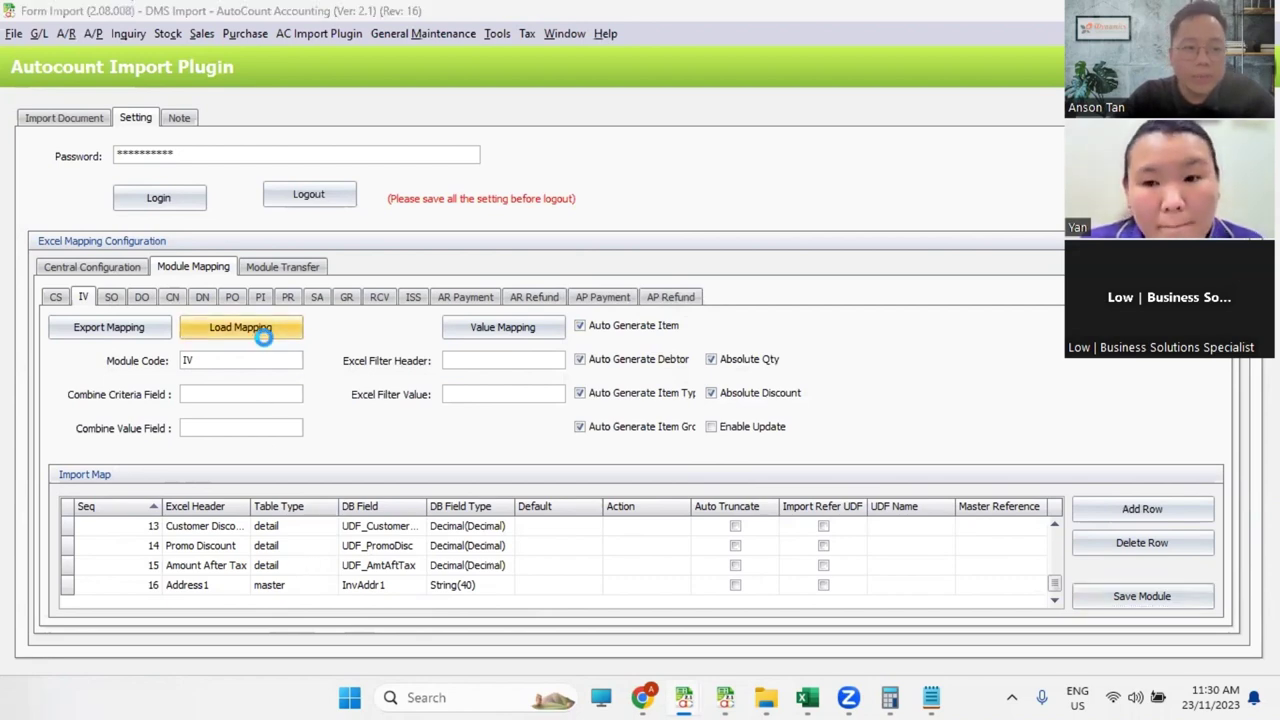
{"action": "mouse_move", "coordinate": [766, 697]}
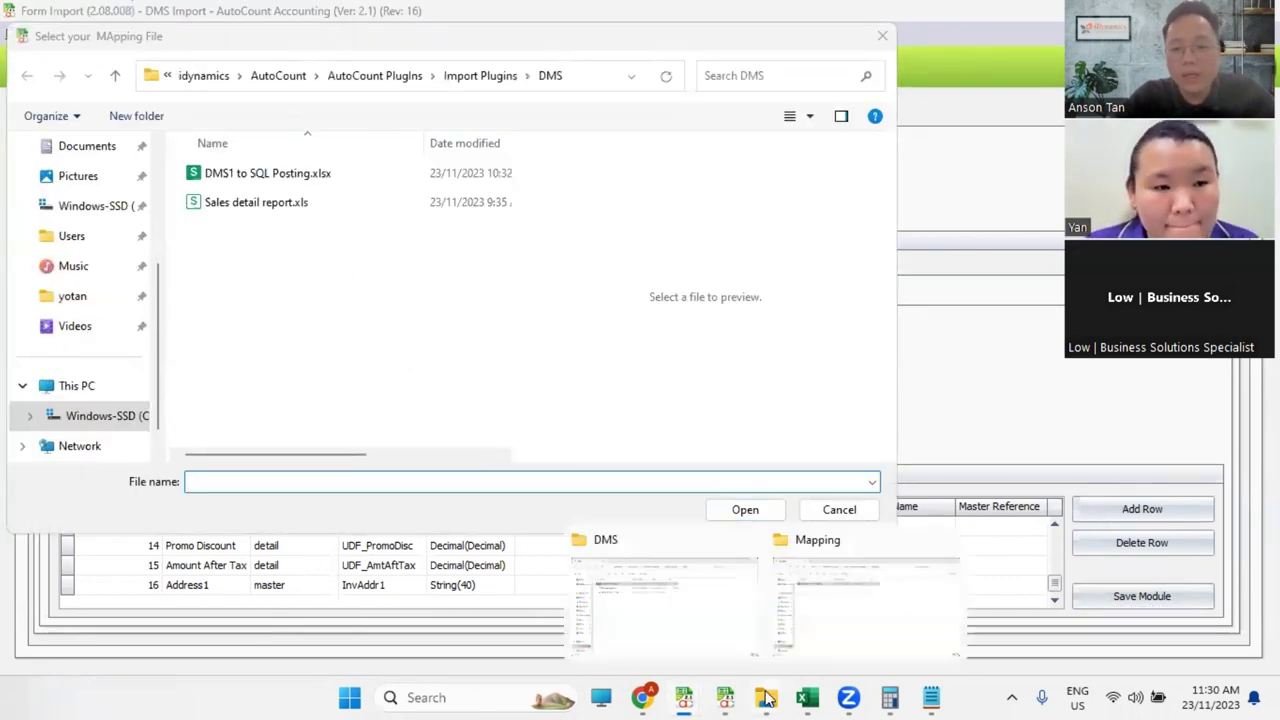
{"action": "left_click", "coordinate": [857, 623]}
{"action": "left_click", "coordinate": [799, 436]}
{"action": "key", "text": "ctrl+c"}
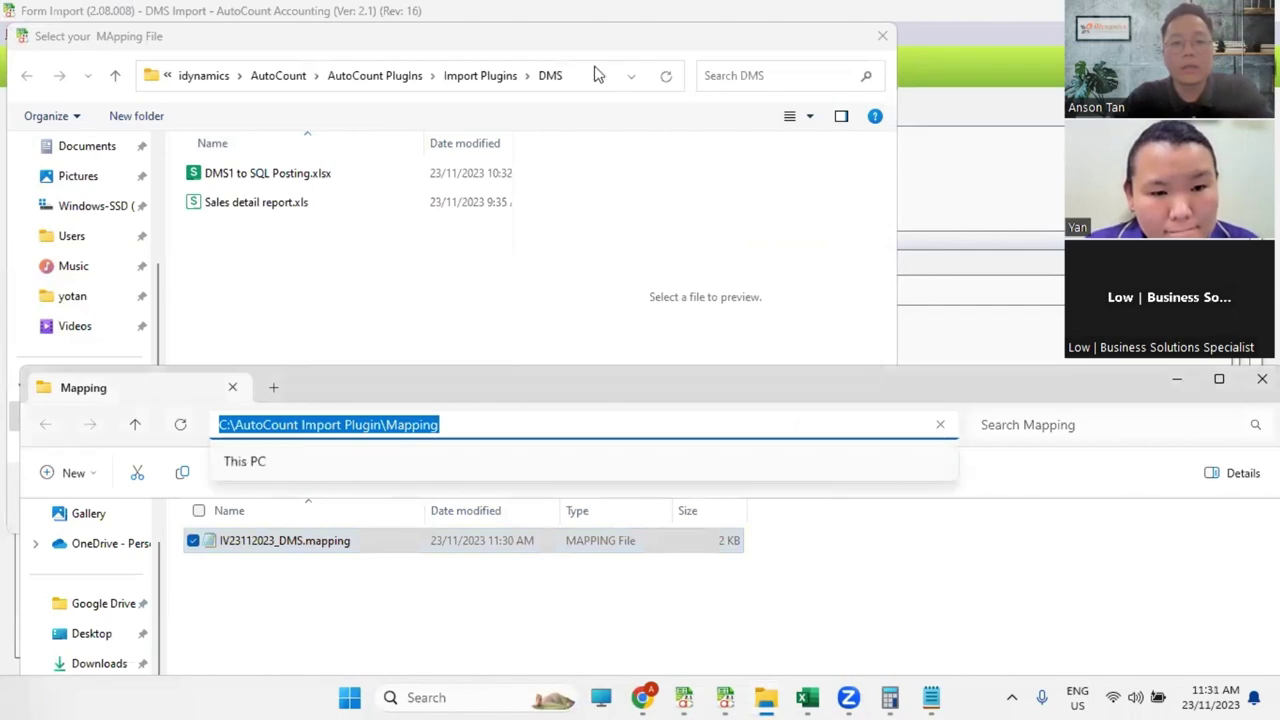
{"action": "left_click", "coordinate": [594, 75]}
{"action": "key", "text": "ctrl+v"}
{"action": "key", "text": "Return"}
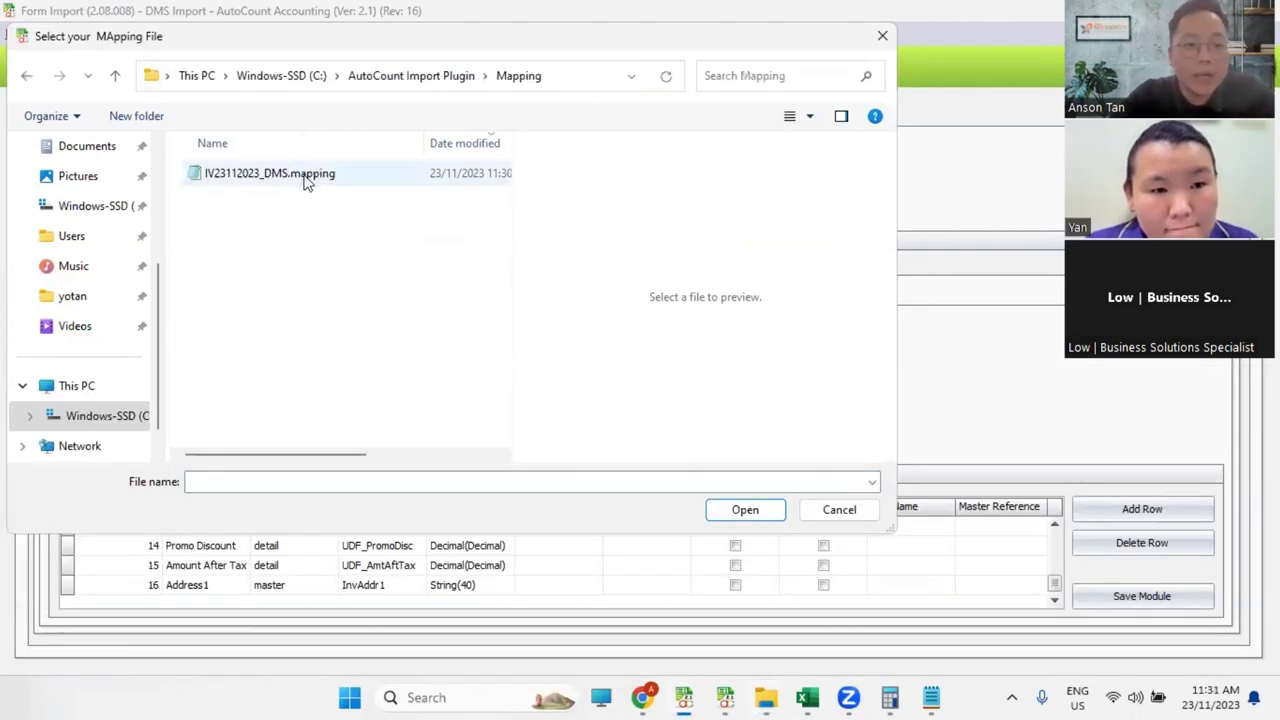
{"action": "double_click", "coordinate": [300, 175]}
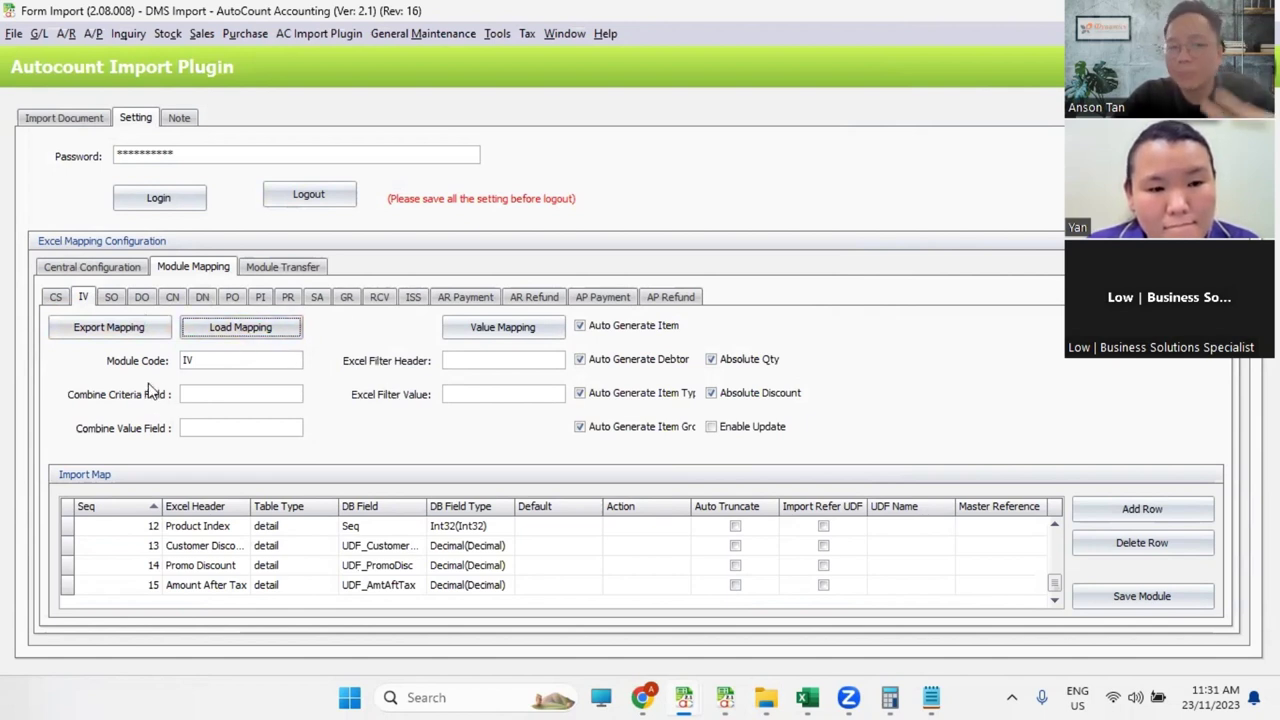
{"action": "left_click", "coordinate": [343, 39]}
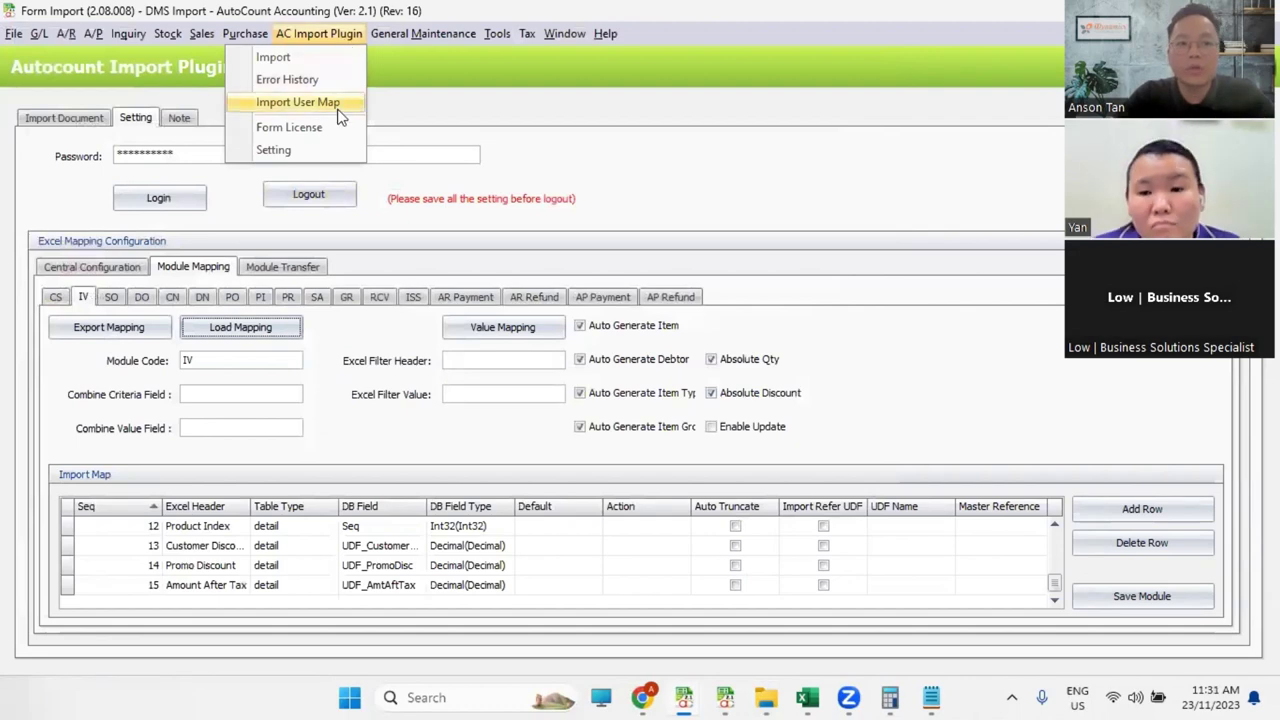
{"action": "left_click", "coordinate": [298, 102]}
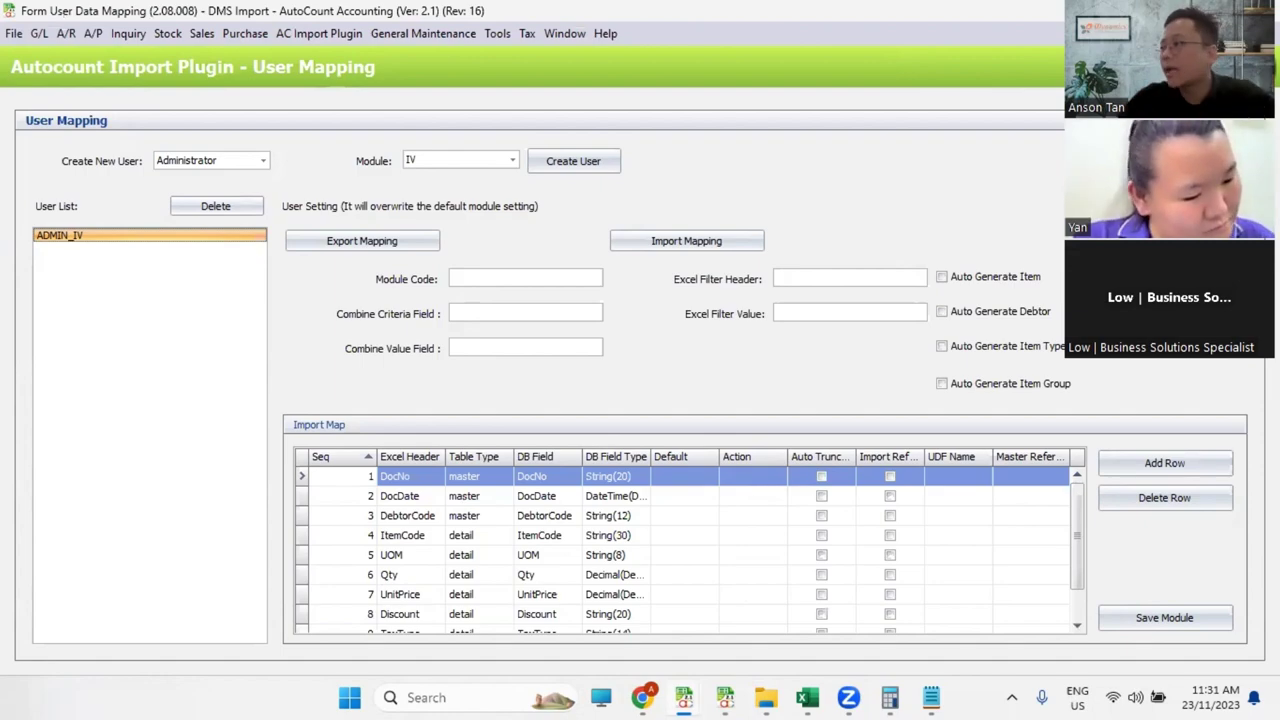
Step: In Sales detail report.xls, select the Customer code column M and check its first value in M2
{"action": "key", "text": "alt+Tab"}
{"action": "scroll", "coordinate": [477, 449], "scroll_direction": "down", "scroll_amount": 2}
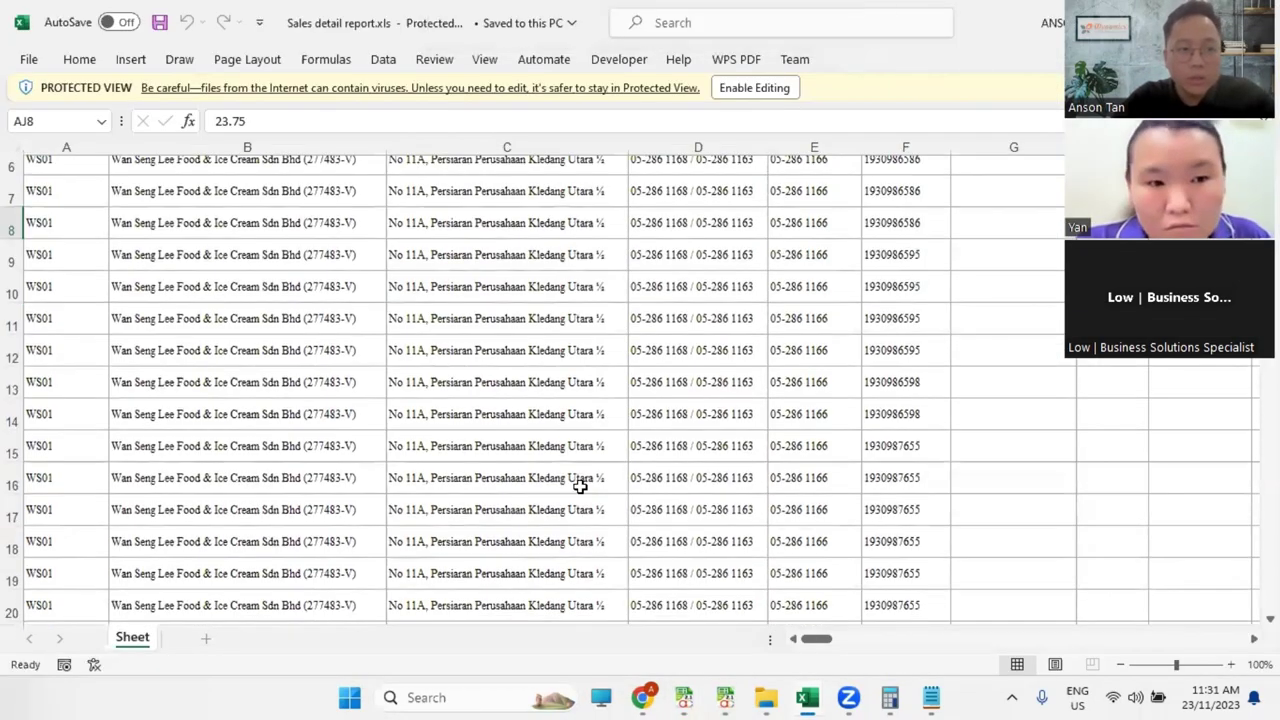
{"action": "scroll", "coordinate": [580, 486], "scroll_direction": "up", "scroll_amount": 2}
{"action": "left_click_drag", "start_coordinate": [816, 645], "coordinate": [842, 648]}
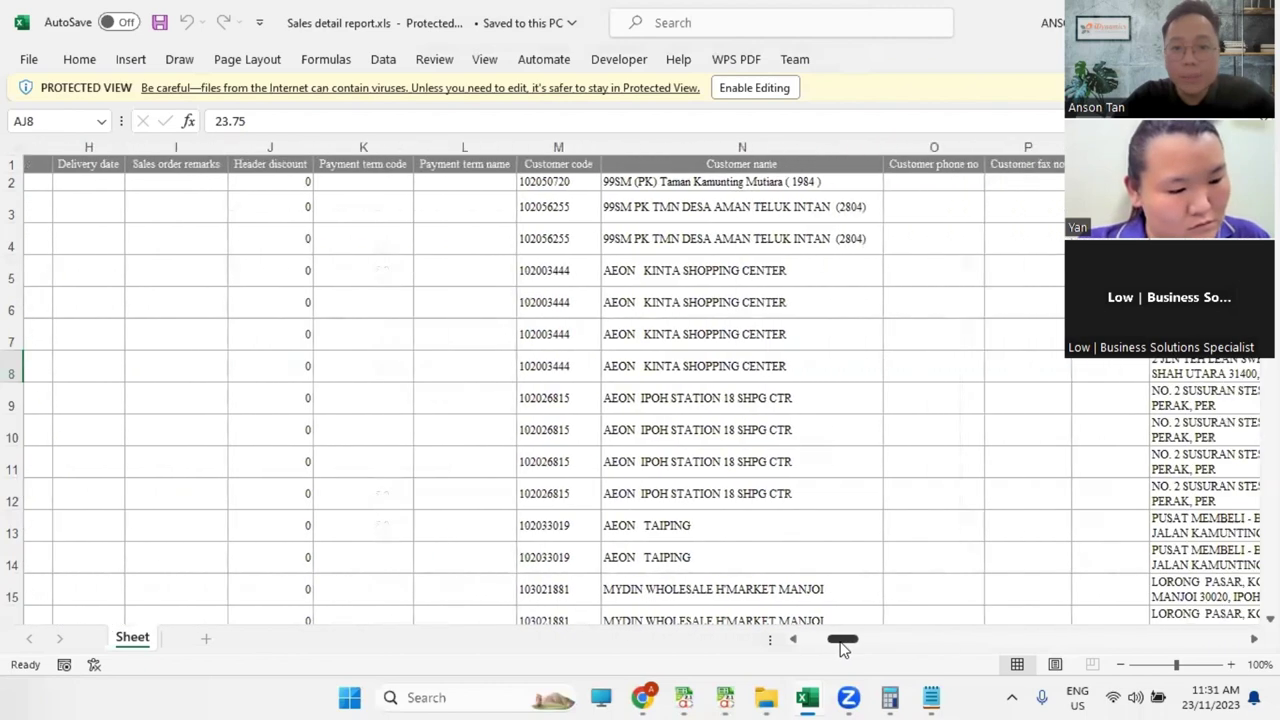
{"action": "left_click", "coordinate": [566, 149]}
{"action": "left_click", "coordinate": [721, 141]}
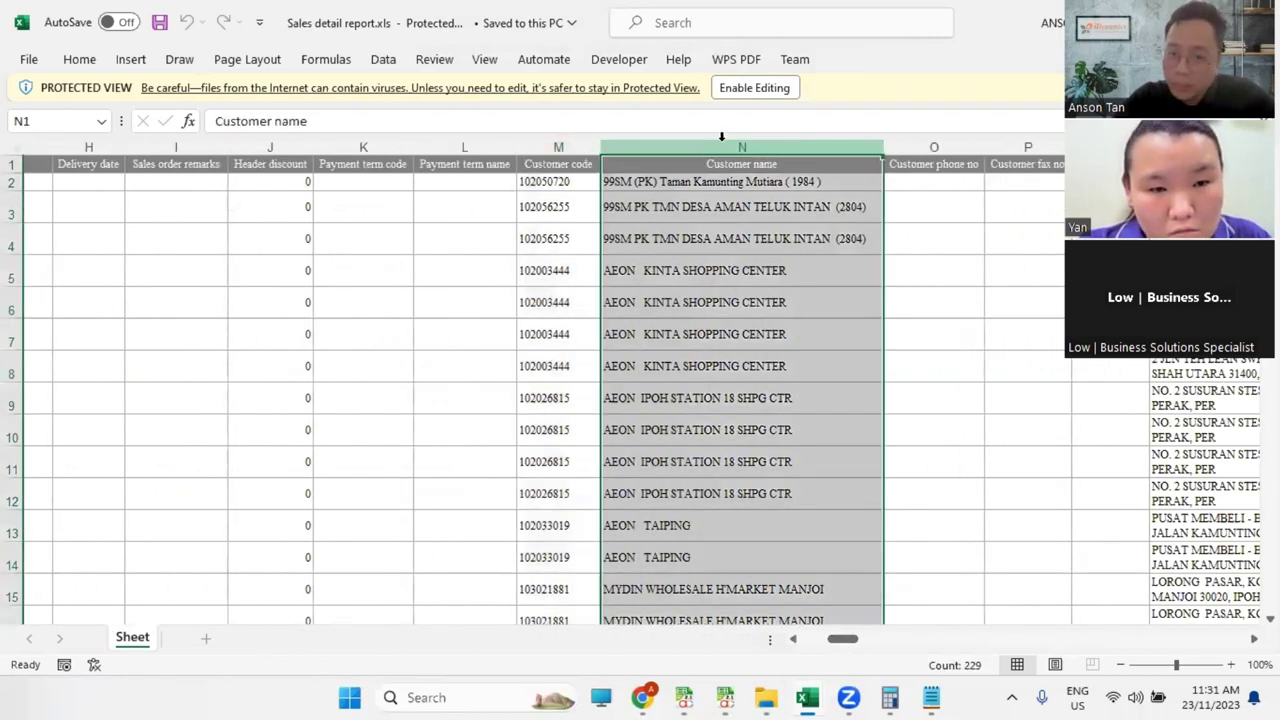
{"action": "left_click", "coordinate": [567, 145]}
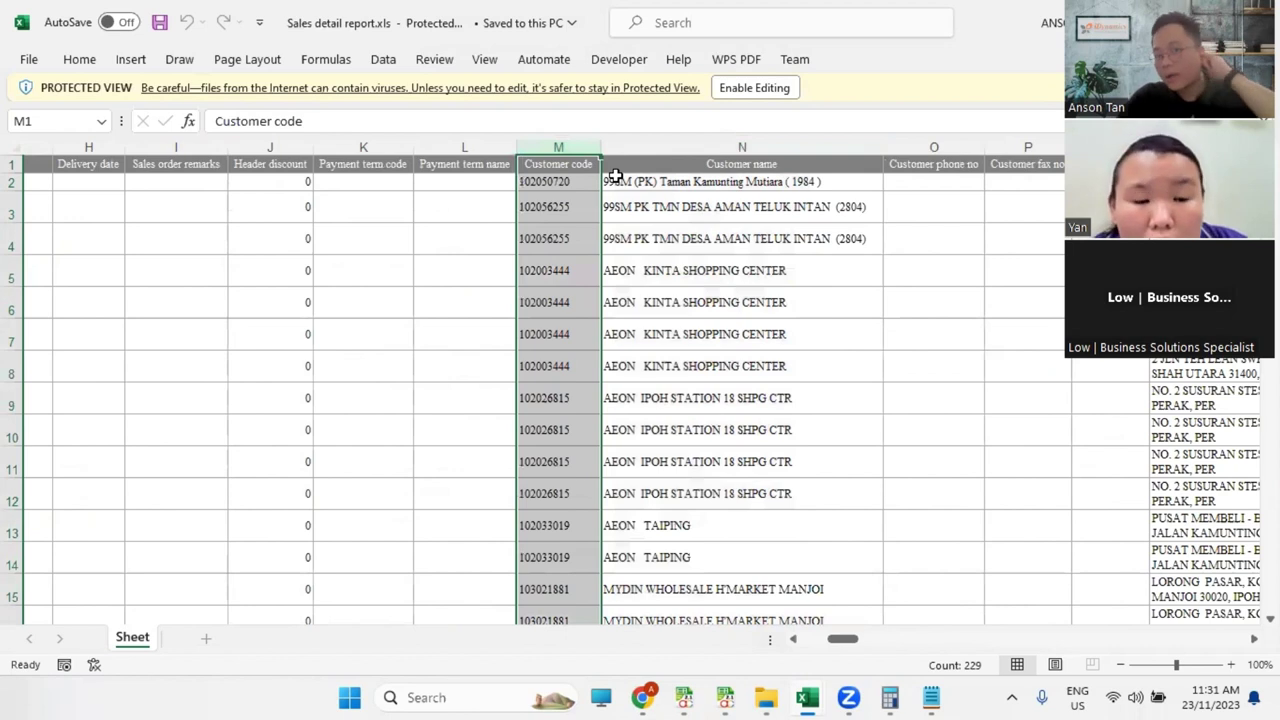
{"action": "left_click", "coordinate": [564, 183]}
{"action": "left_click", "coordinate": [578, 150]}
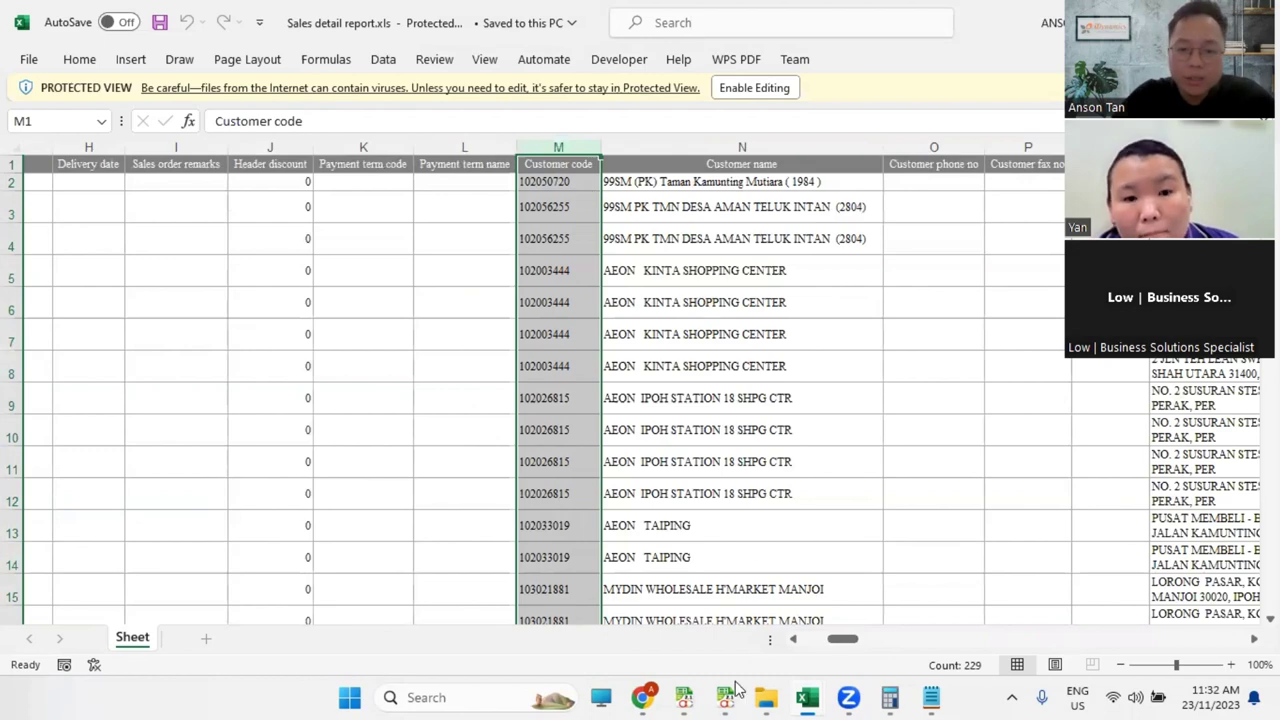
Step: Make the IV Customer Code row refer to UDF IPDebtor from Debtor, save, and open Debtor Maintenance
{"action": "mouse_move", "coordinate": [725, 697]}
{"action": "left_click", "coordinate": [686, 589]}
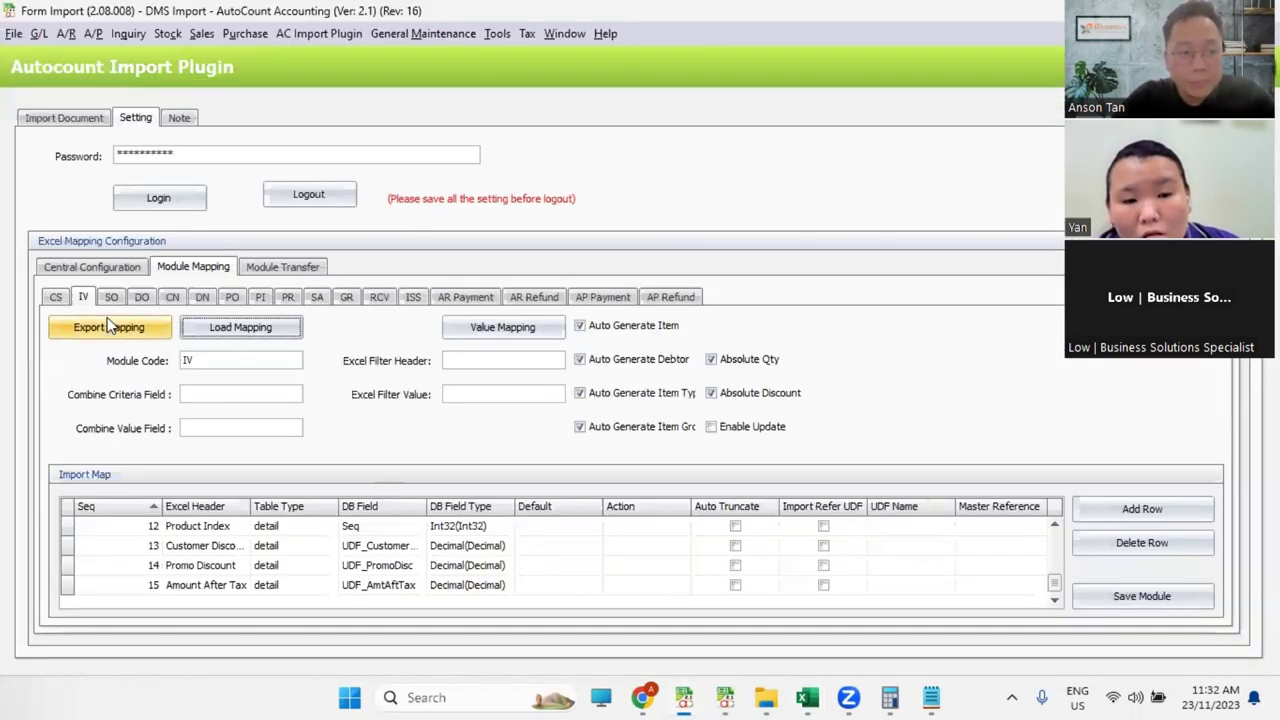
{"action": "scroll", "coordinate": [378, 580], "scroll_direction": "up", "scroll_amount": 4}
{"action": "left_click", "coordinate": [218, 566]}
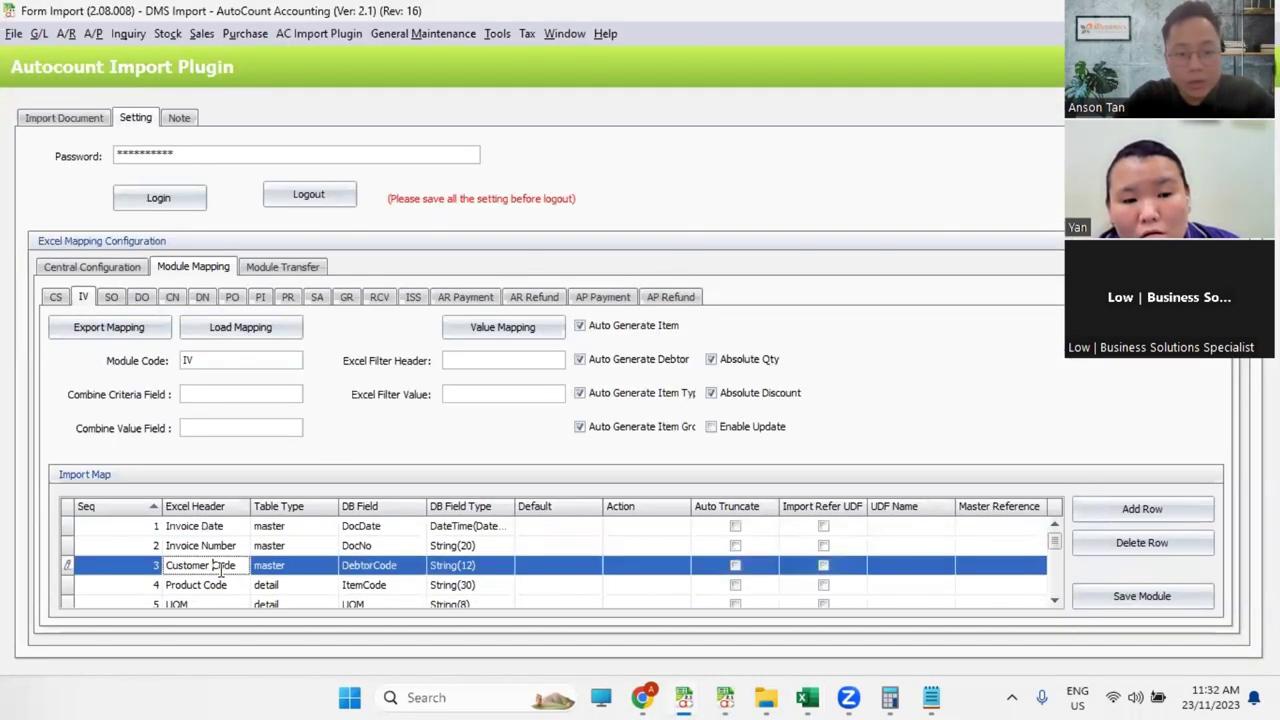
{"action": "left_click", "coordinate": [823, 566]}
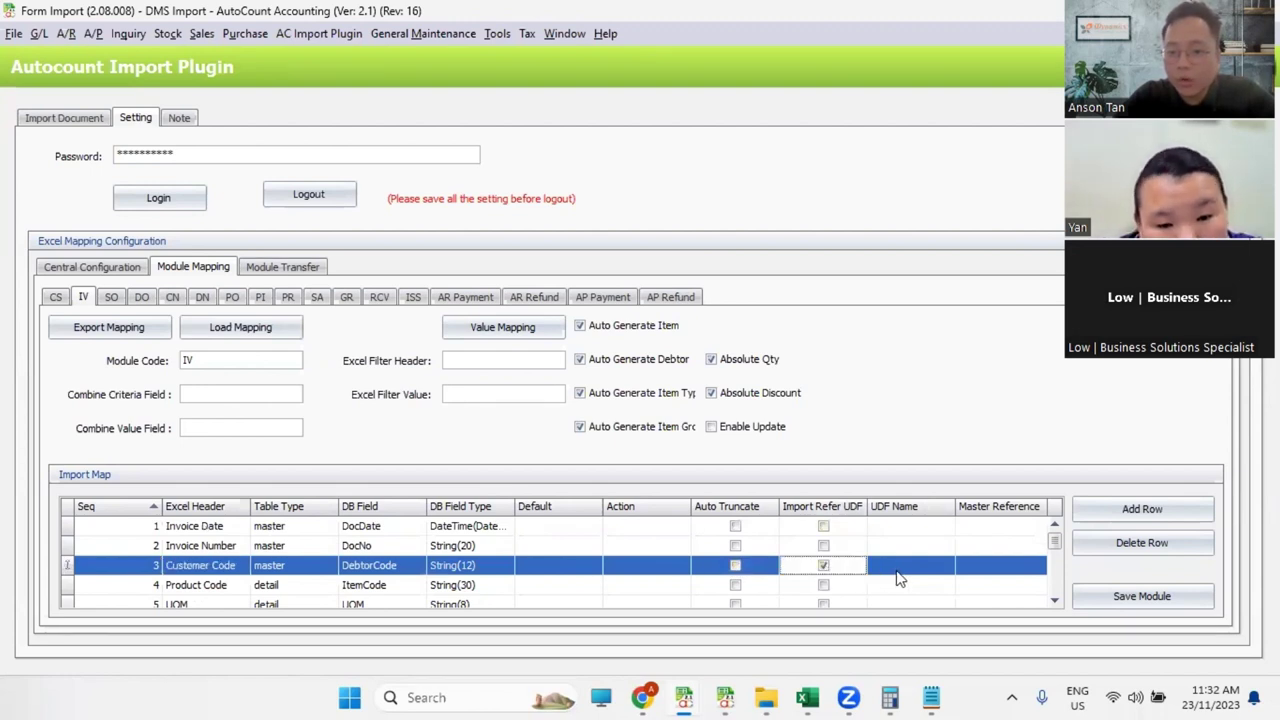
{"action": "left_click", "coordinate": [1160, 597]}
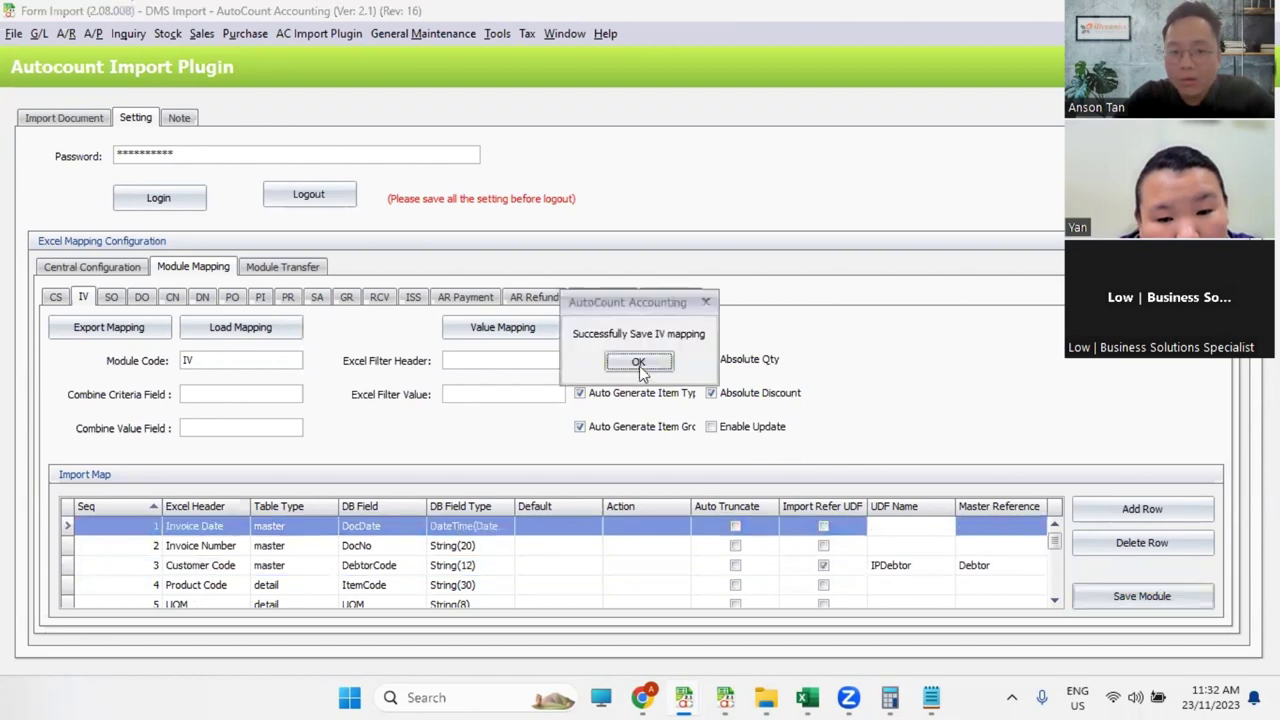
{"action": "left_click", "coordinate": [638, 362]}
{"action": "left_click", "coordinate": [92, 33]}
{"action": "left_click", "coordinate": [75, 51]}
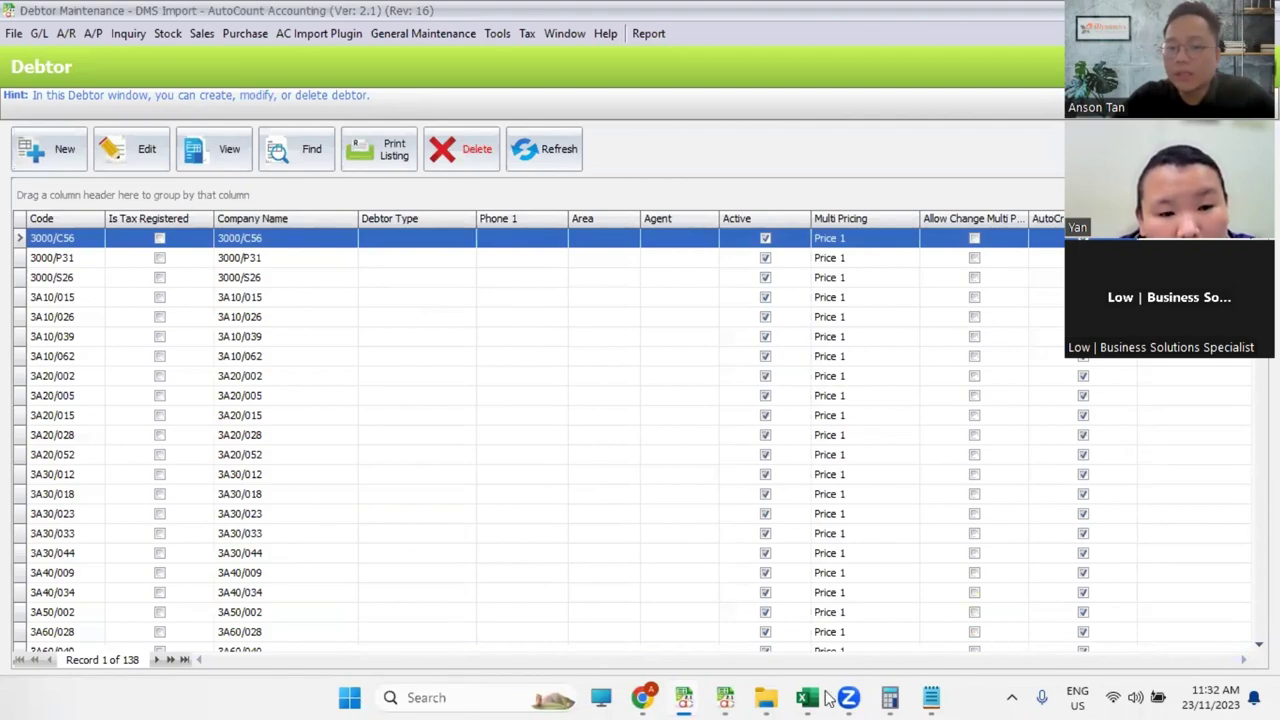
{"action": "key", "text": "Escape"}
{"action": "mouse_move", "coordinate": [808, 697]}
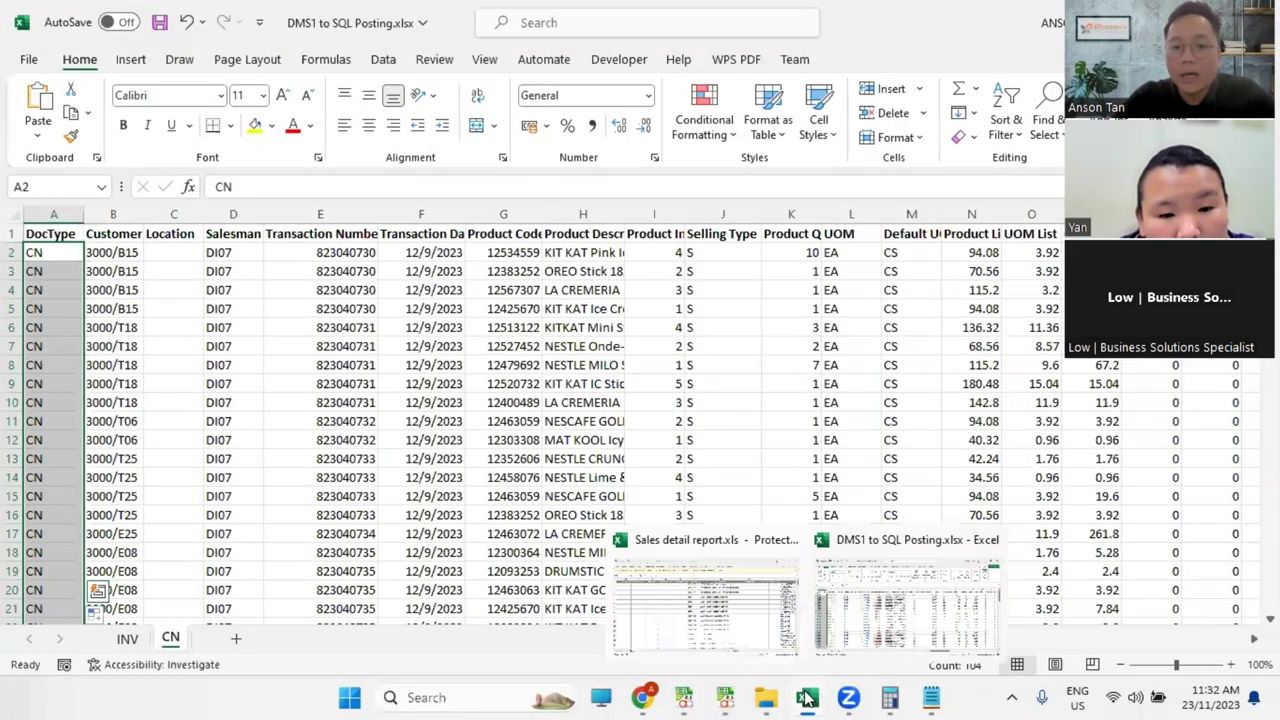
{"action": "left_click", "coordinate": [745, 634]}
{"action": "left_click", "coordinate": [556, 186]}
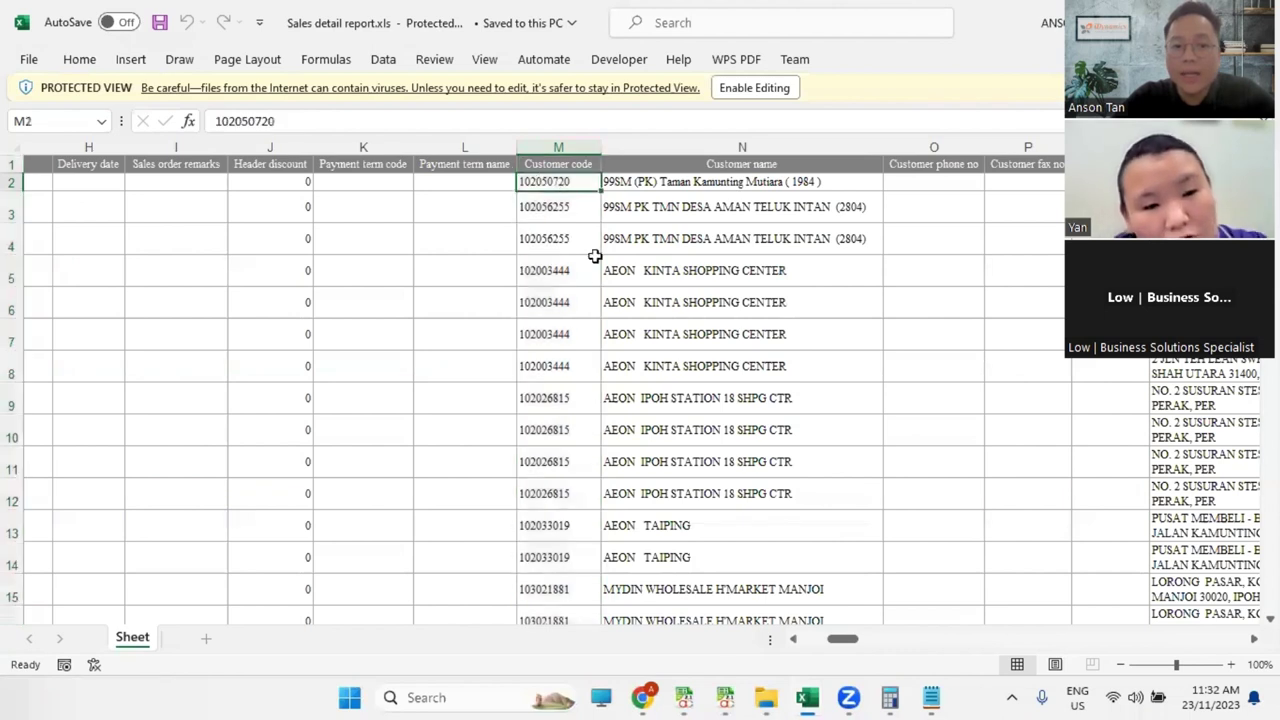
{"action": "key", "text": "ctrl+c"}
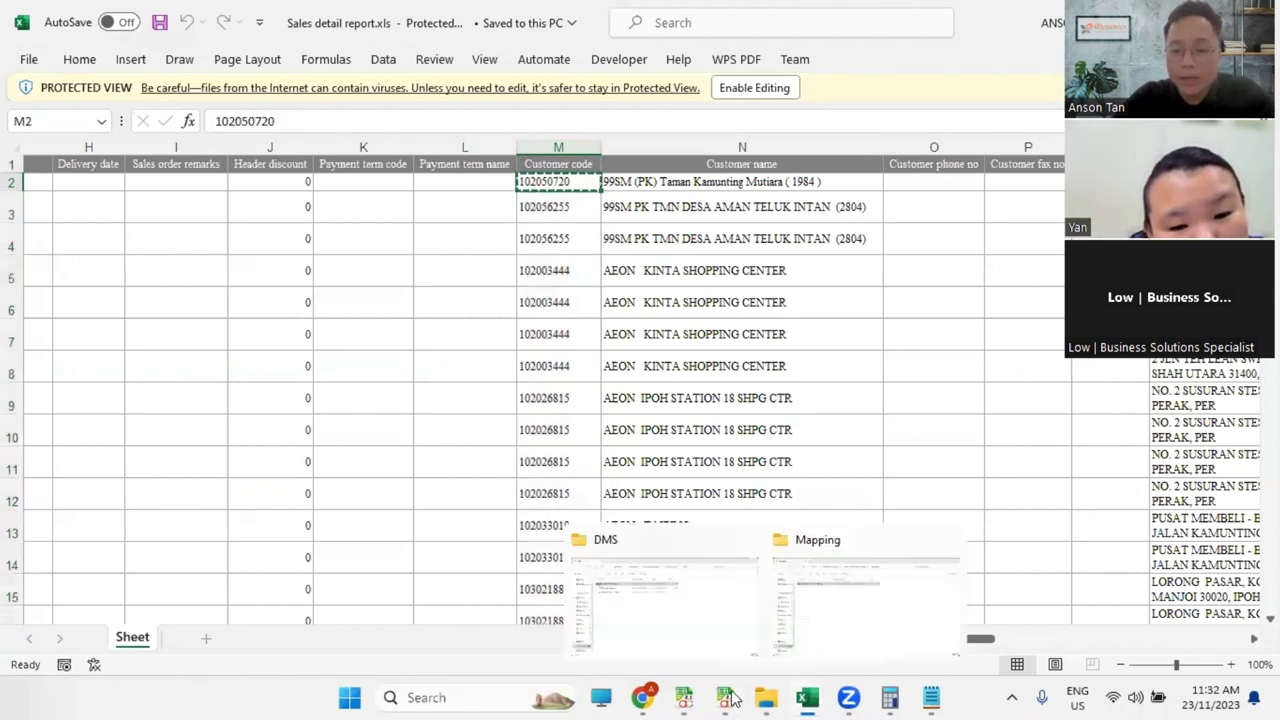
{"action": "mouse_move", "coordinate": [686, 697]}
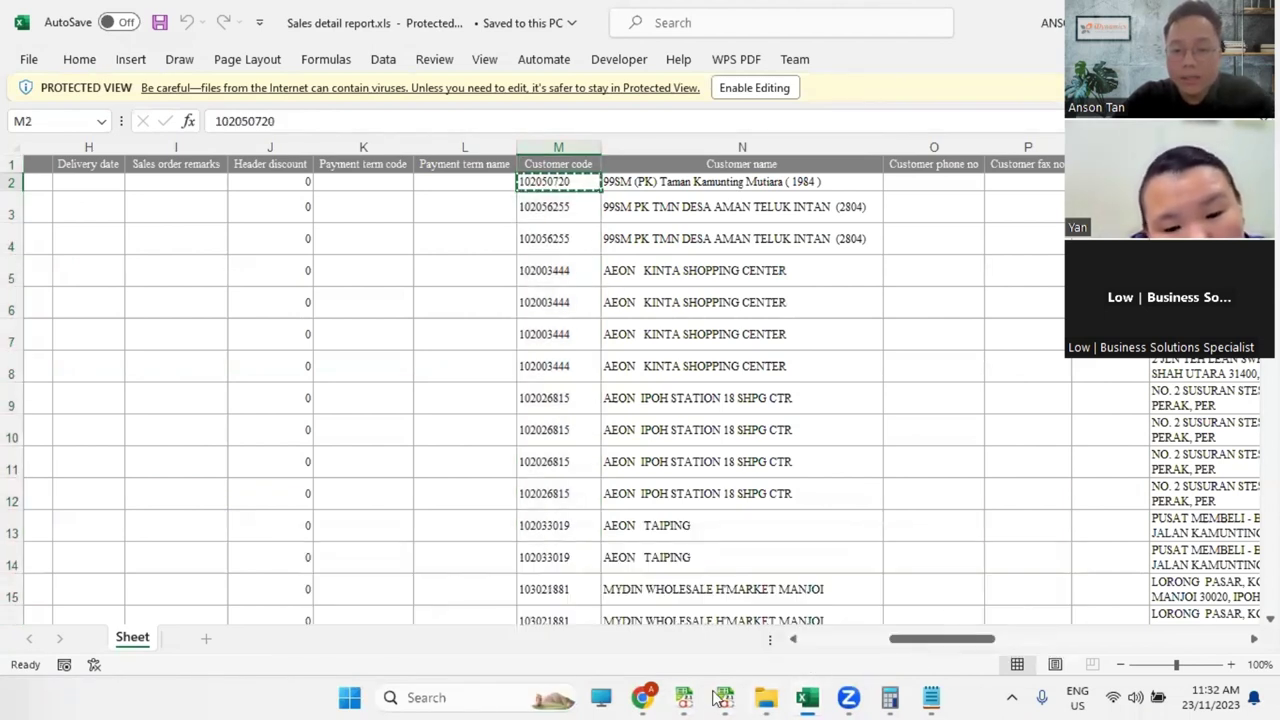
{"action": "left_click", "coordinate": [950, 626]}
{"action": "double_click", "coordinate": [272, 244]}
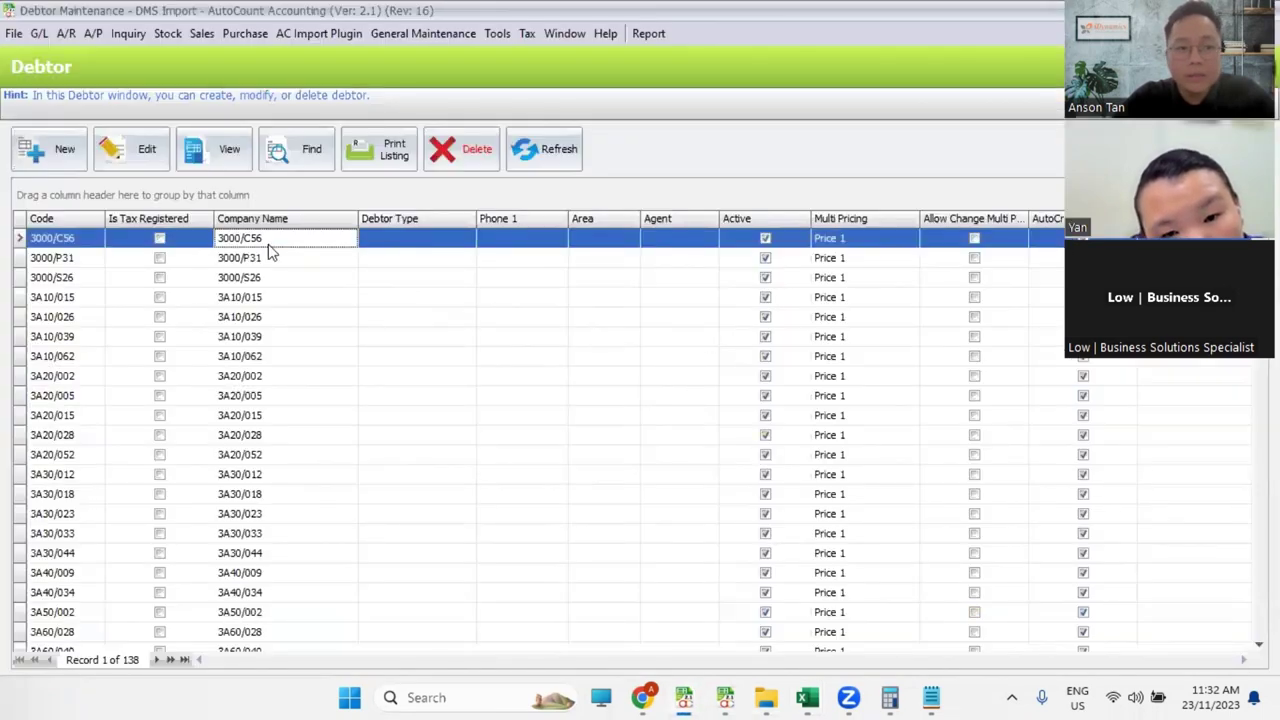
{"action": "left_click", "coordinate": [725, 174]}
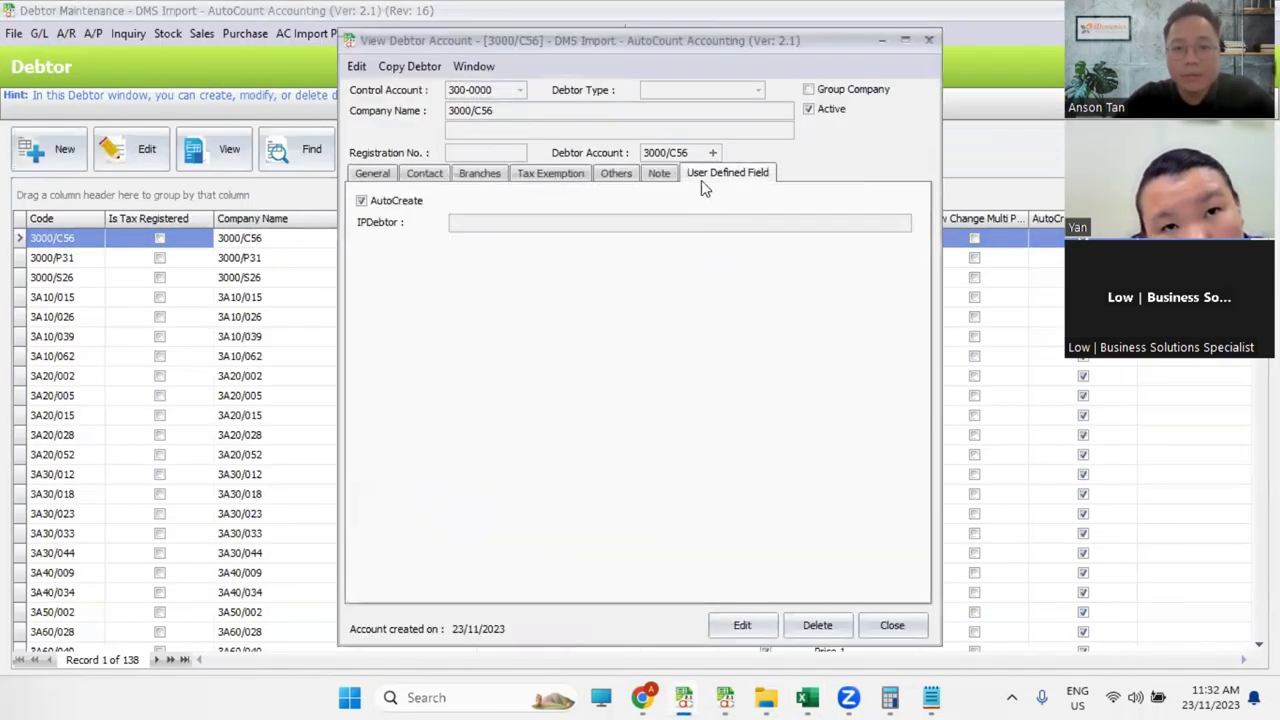
{"action": "left_click", "coordinate": [742, 625]}
{"action": "left_click", "coordinate": [460, 222]}
{"action": "key", "text": "ctrl+v"}
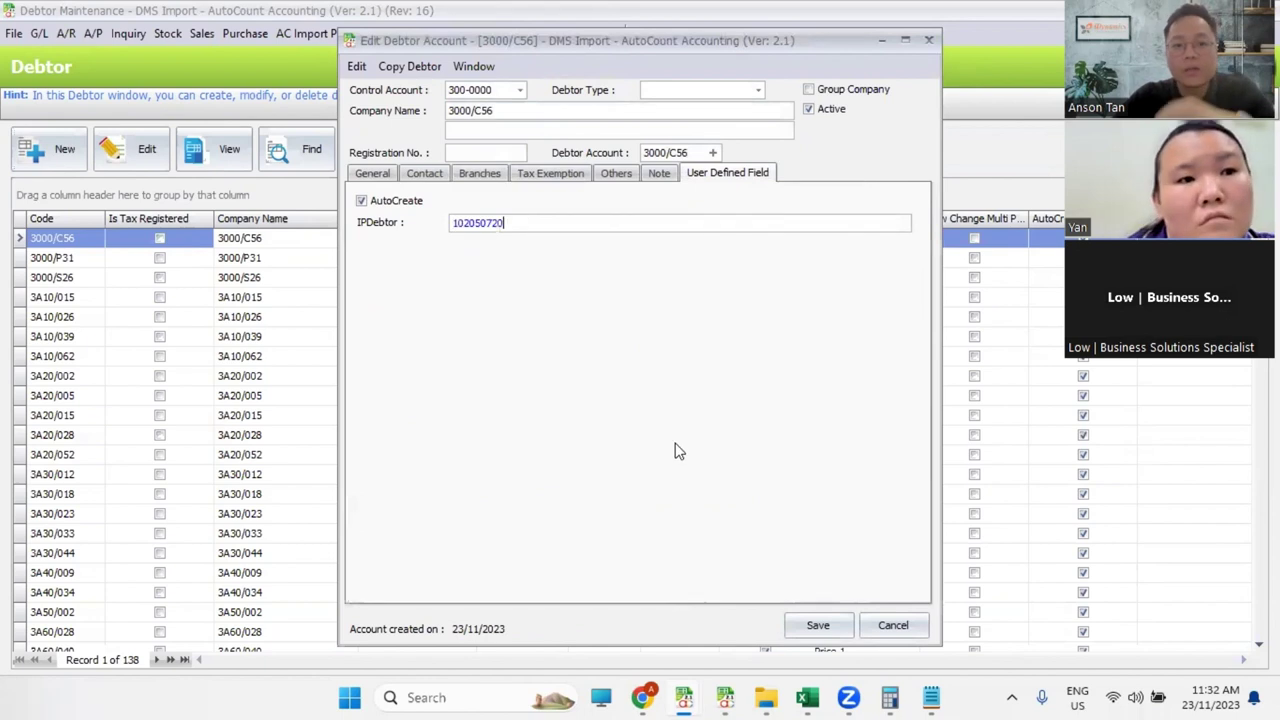
{"action": "left_click", "coordinate": [829, 624]}
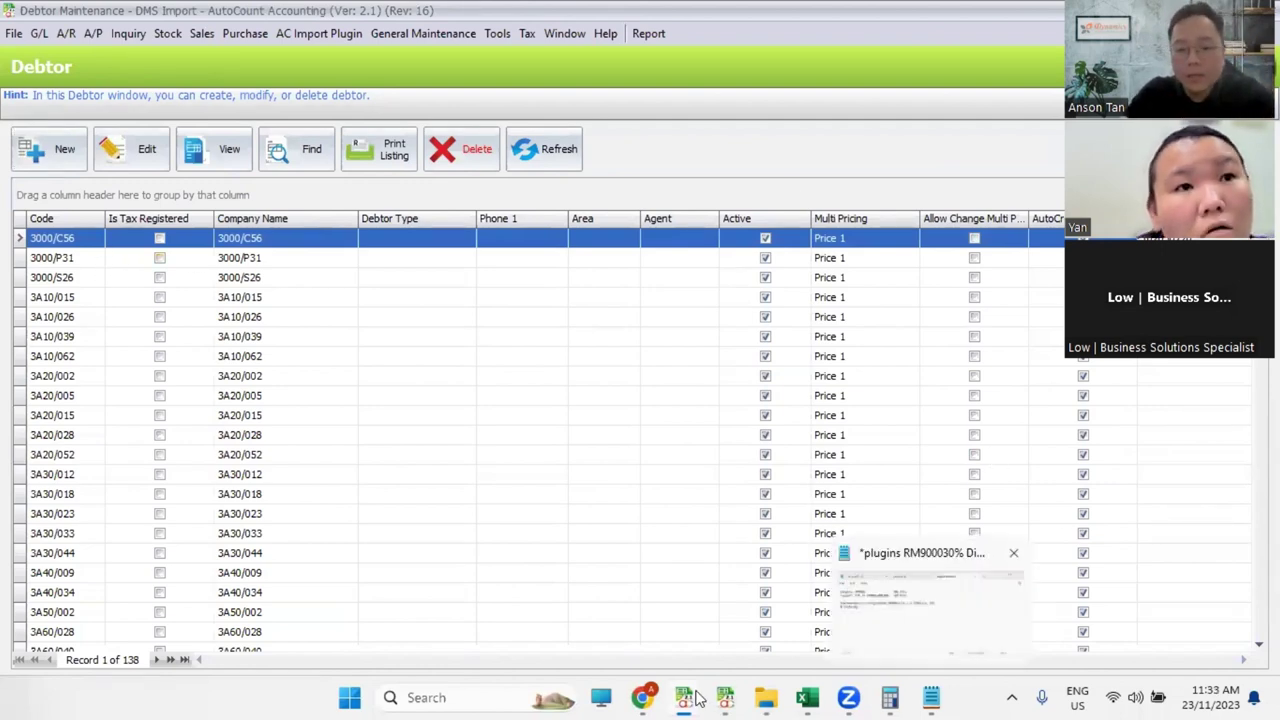
Step: Untick Import Refer UDF on the IV Customer Code row and save the module mapping
{"action": "mouse_move", "coordinate": [686, 697]}
{"action": "left_click", "coordinate": [745, 635]}
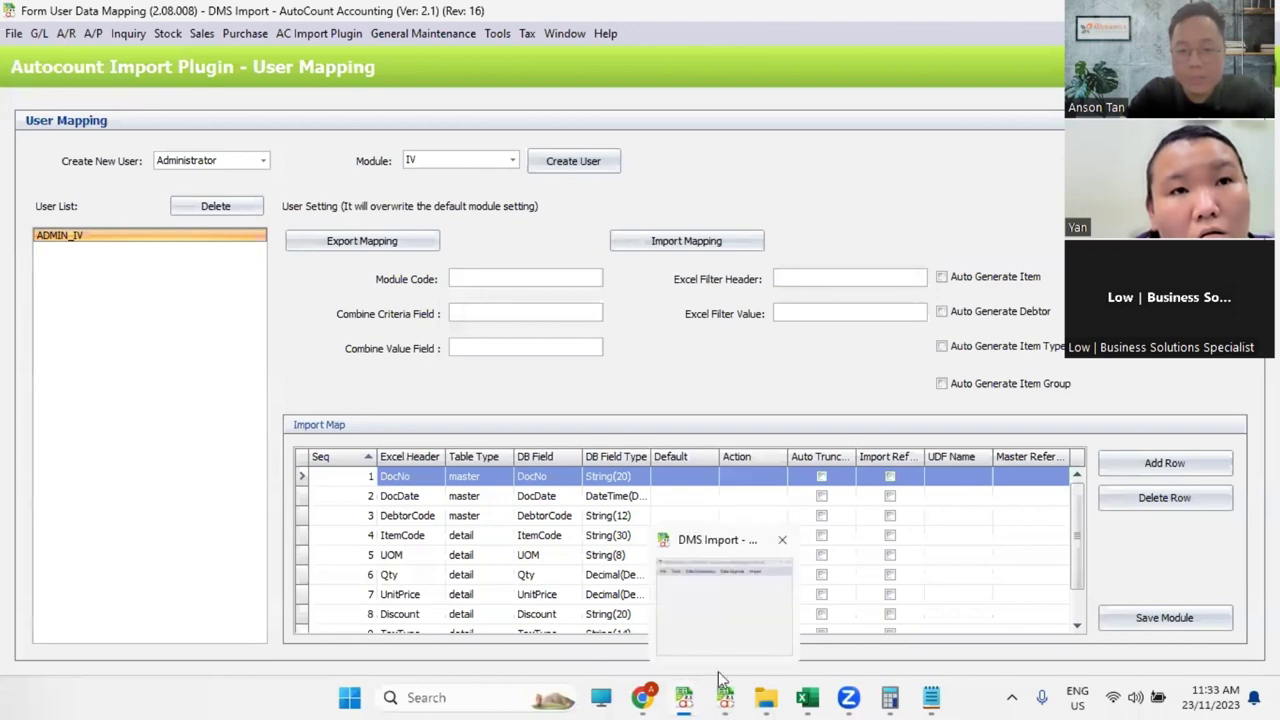
{"action": "left_click", "coordinate": [596, 620]}
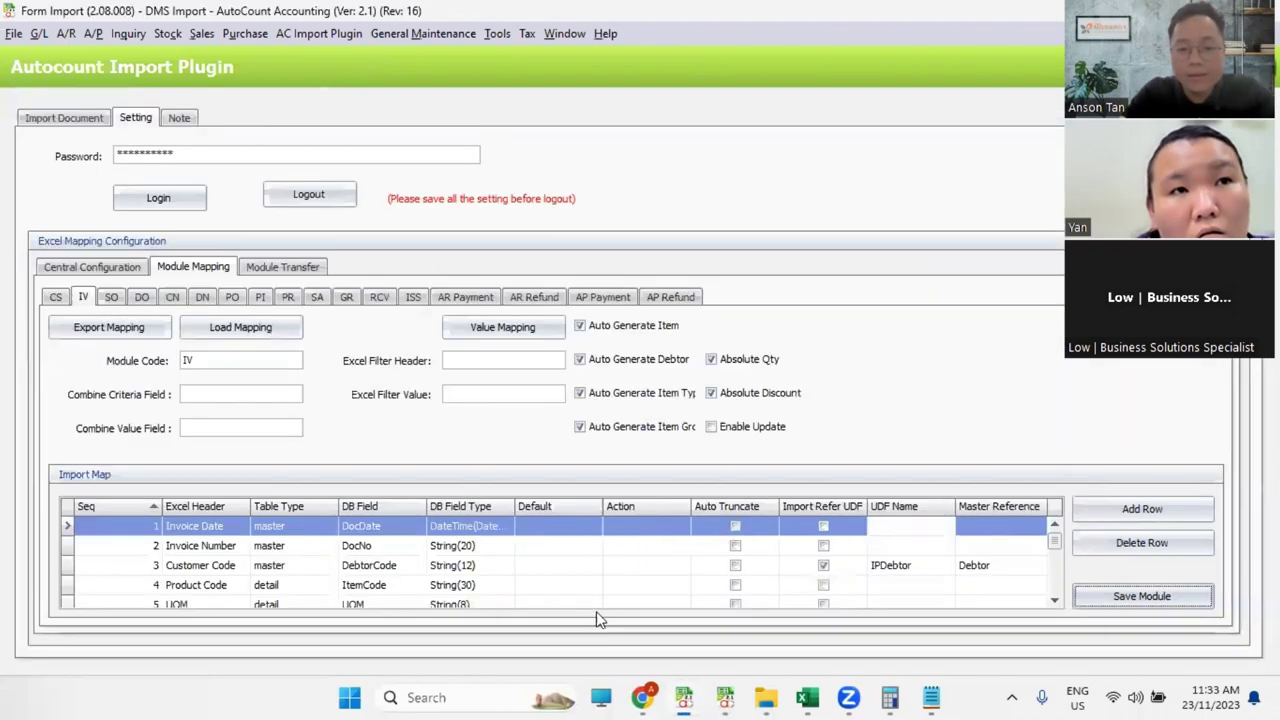
{"action": "left_click", "coordinate": [827, 568]}
{"action": "left_click", "coordinate": [1141, 596]}
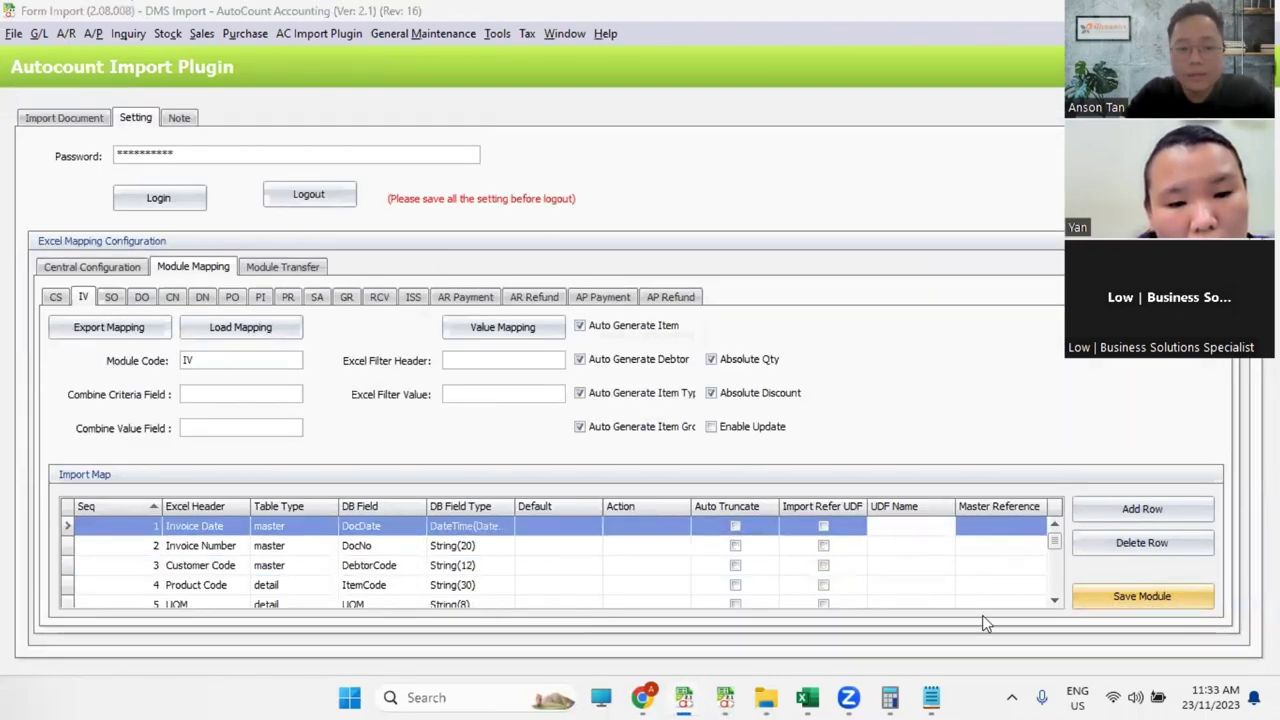
{"action": "left_click", "coordinate": [640, 362]}
Step: Enable automatic debtor creation, log out of the plugin settings, and open the Import Document page
{"action": "left_click", "coordinate": [647, 360]}
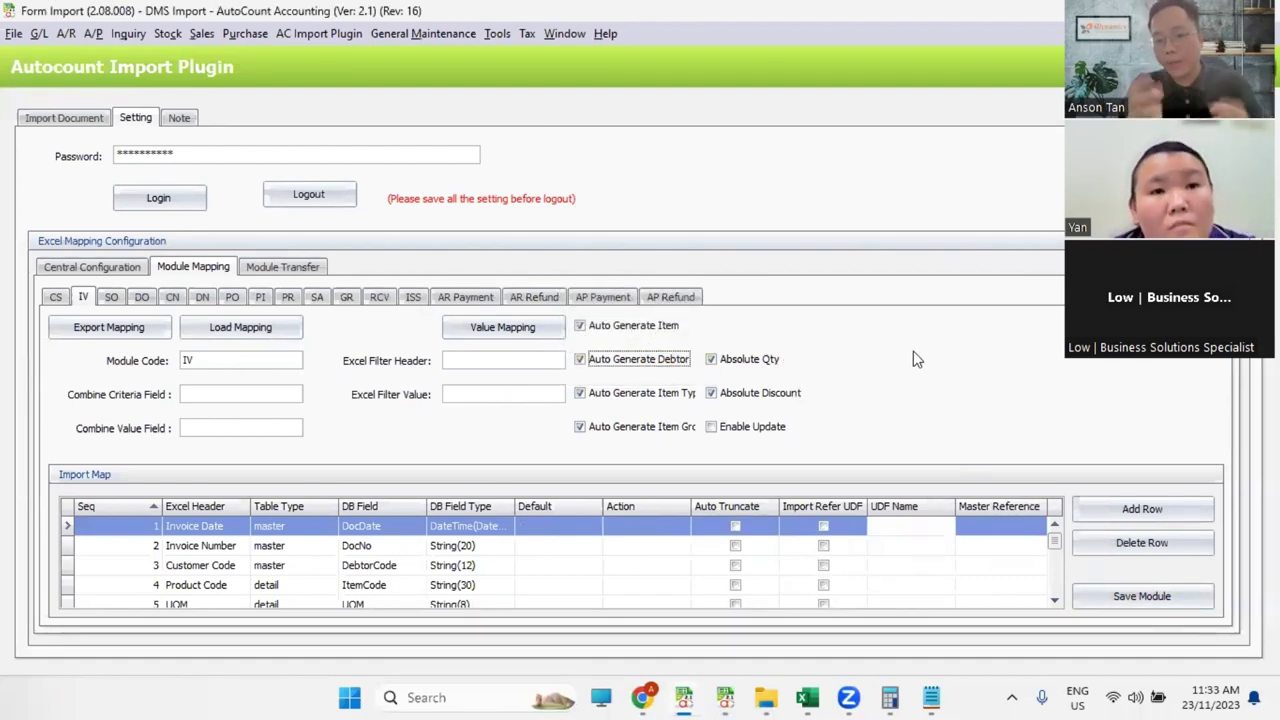
{"action": "left_click", "coordinate": [176, 192]}
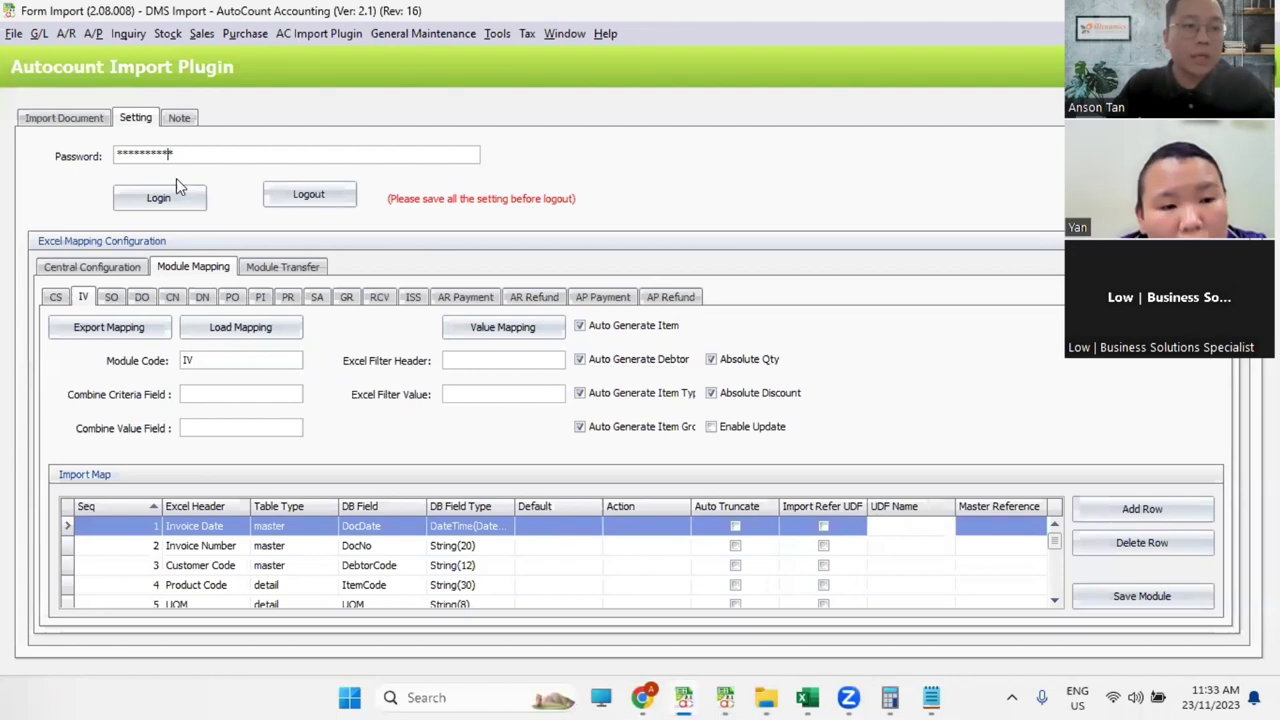
{"action": "double_click", "coordinate": [89, 152]}
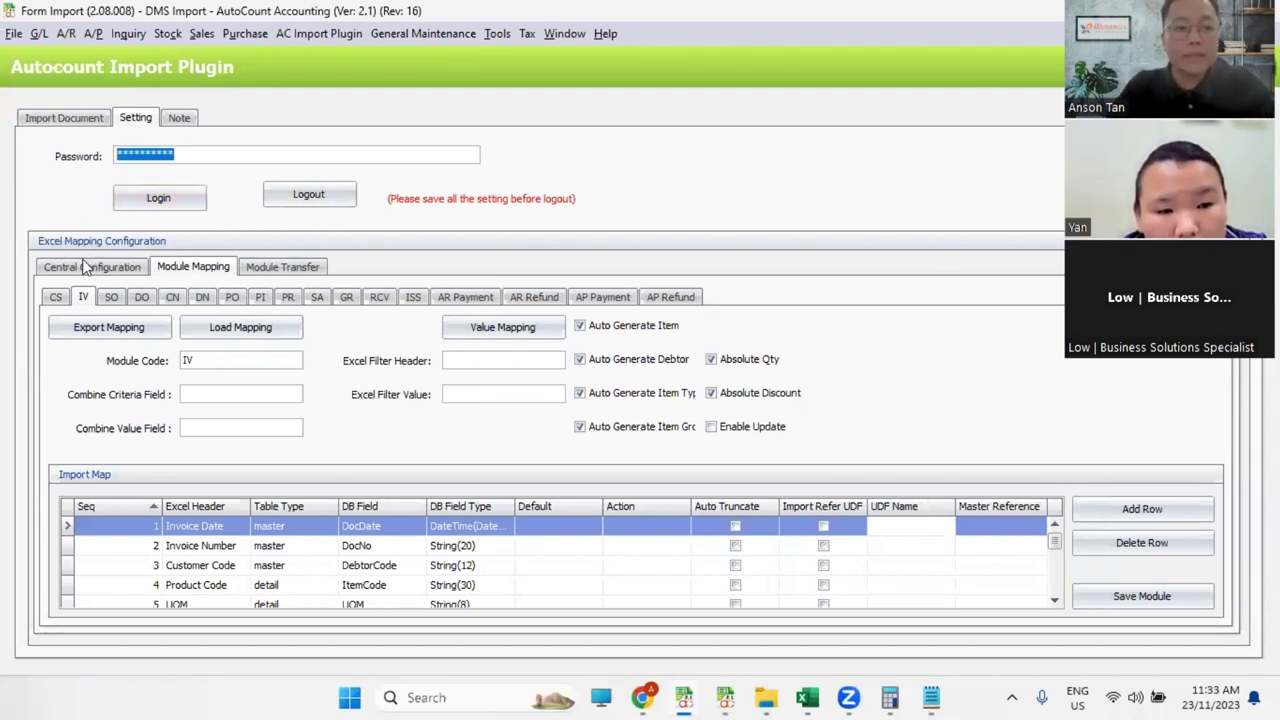
{"action": "left_click", "coordinate": [75, 117]}
{"action": "left_click", "coordinate": [640, 372]}
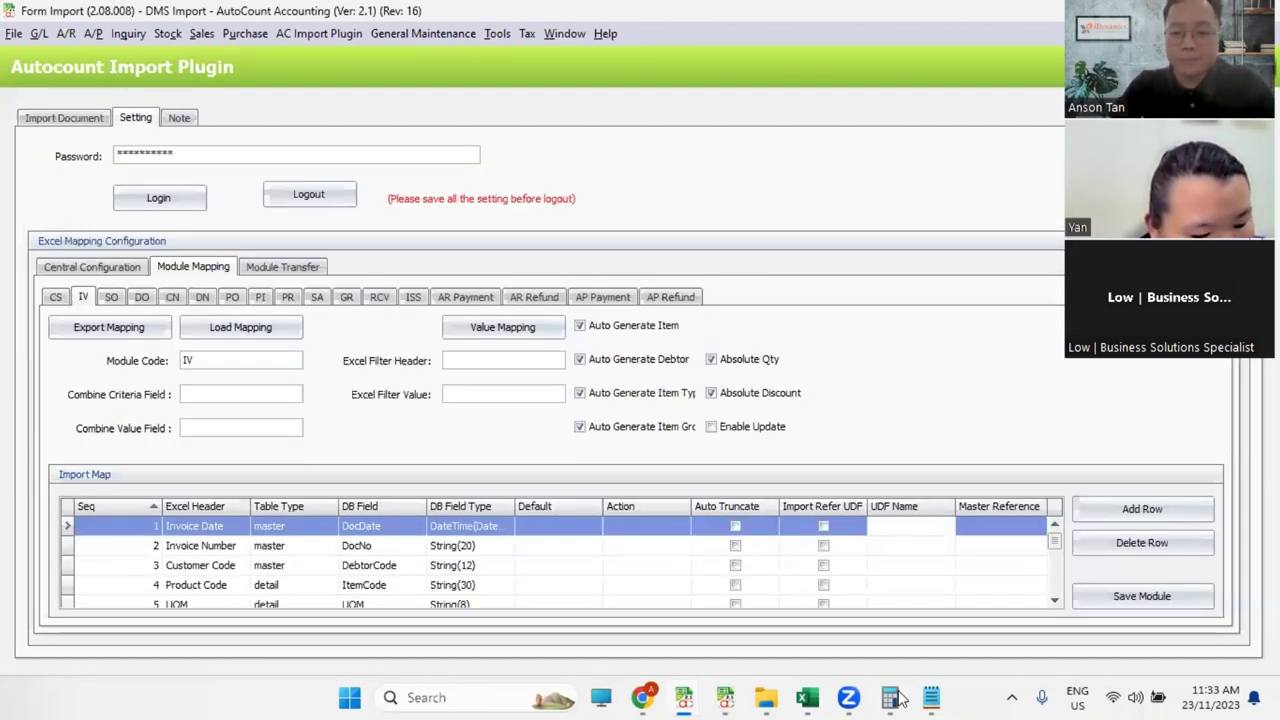
{"action": "left_click", "coordinate": [308, 194]}
{"action": "left_click", "coordinate": [75, 118]}
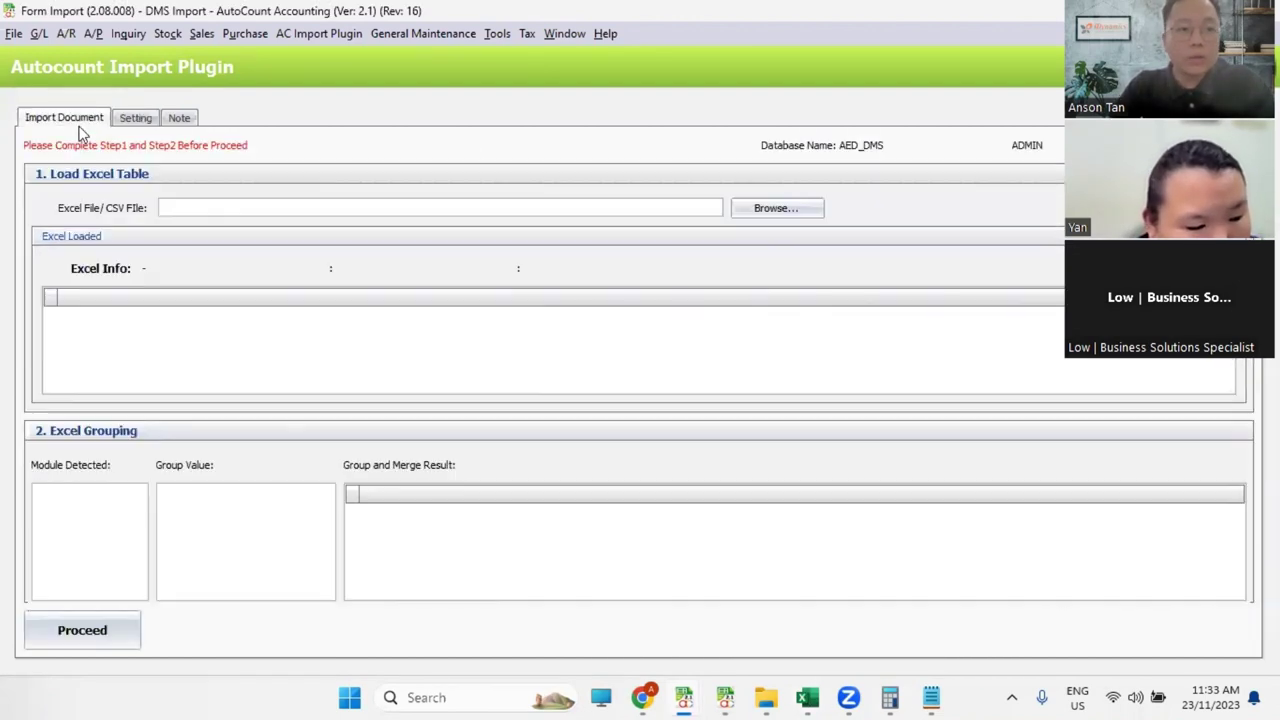
Step: Browse to DMS1 to SQL Posting.xlsx and confirm loading it, giving 652 rows in 143 IV groups
{"action": "left_click", "coordinate": [762, 212]}
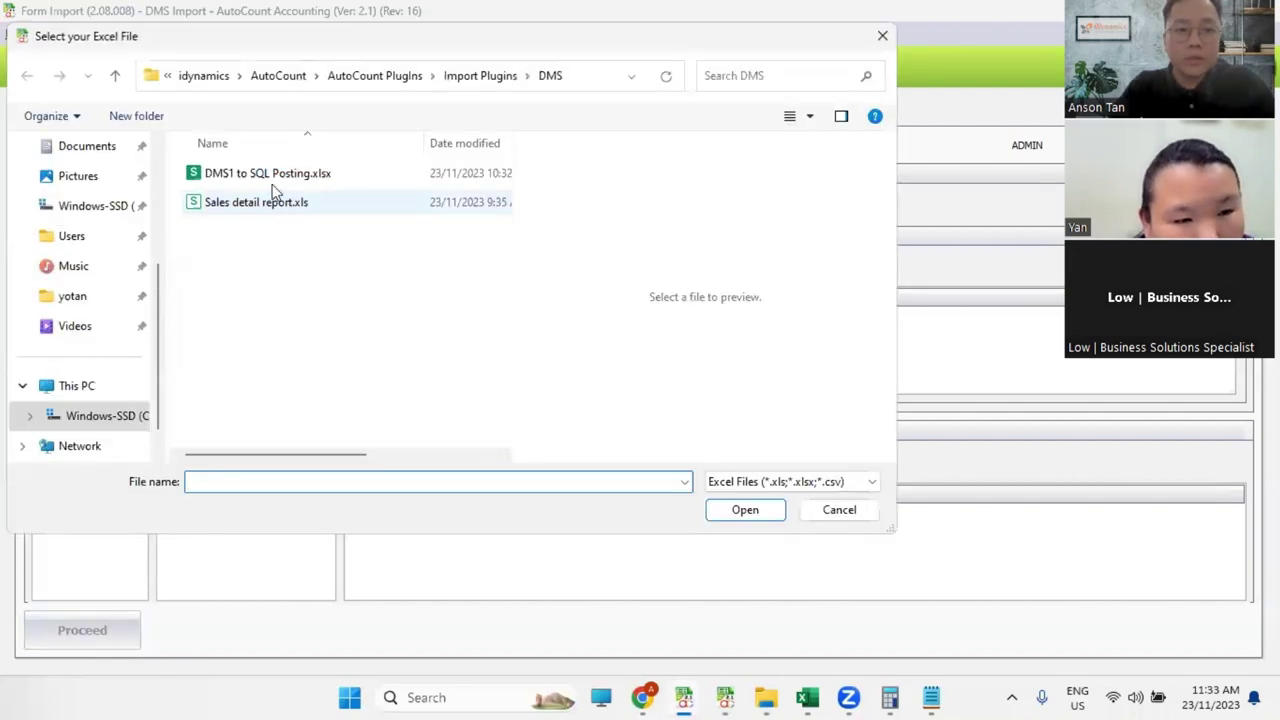
{"action": "left_click", "coordinate": [285, 175]}
{"action": "left_click", "coordinate": [737, 512]}
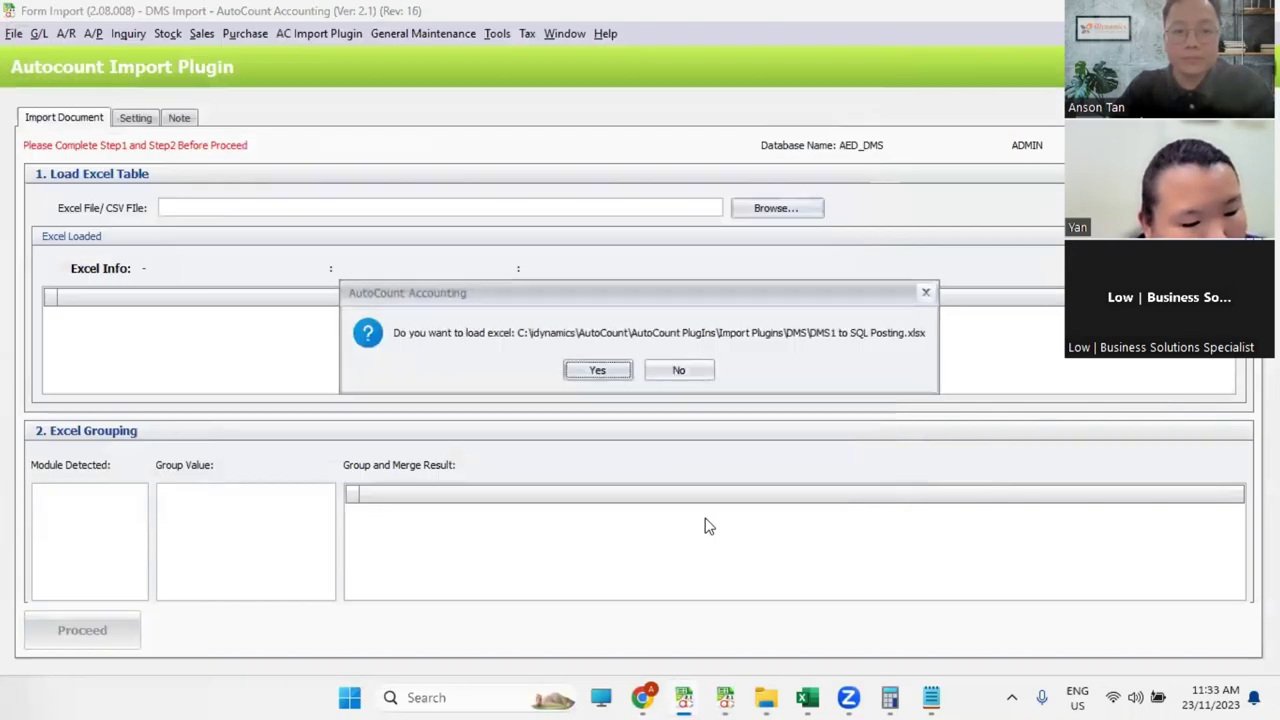
{"action": "left_click", "coordinate": [605, 368]}
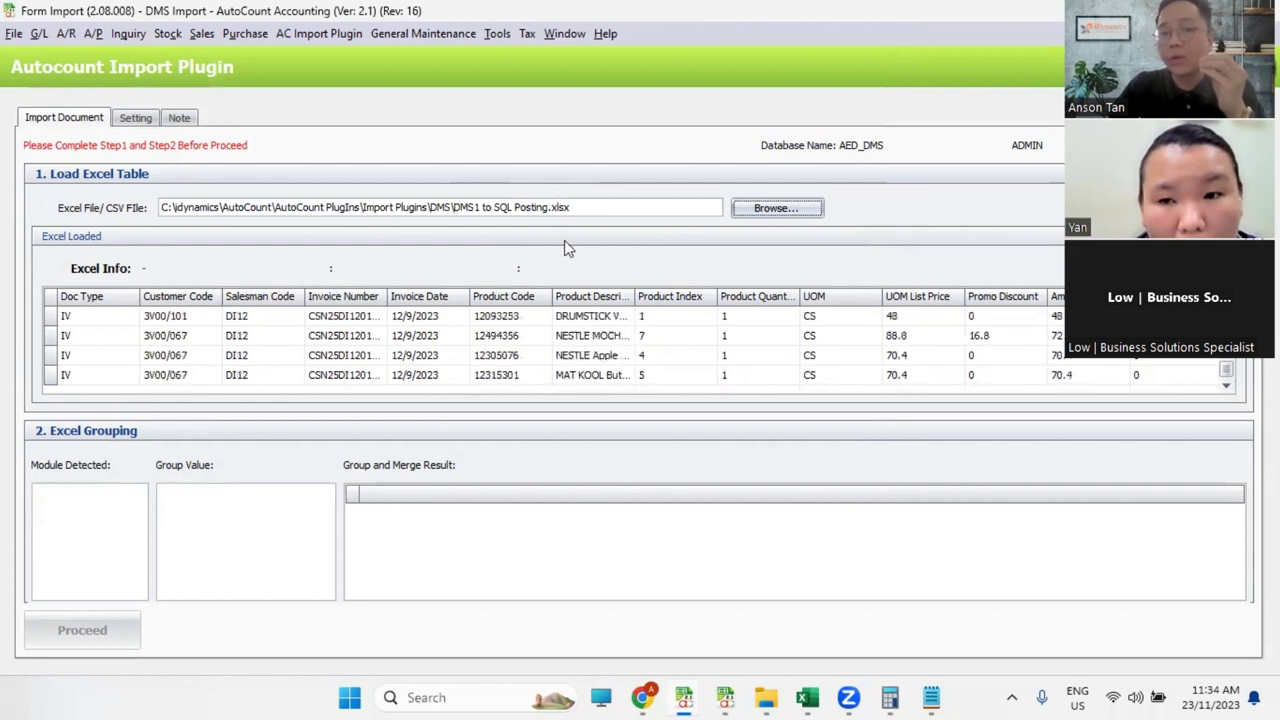
{"action": "mouse_move", "coordinate": [807, 697]}
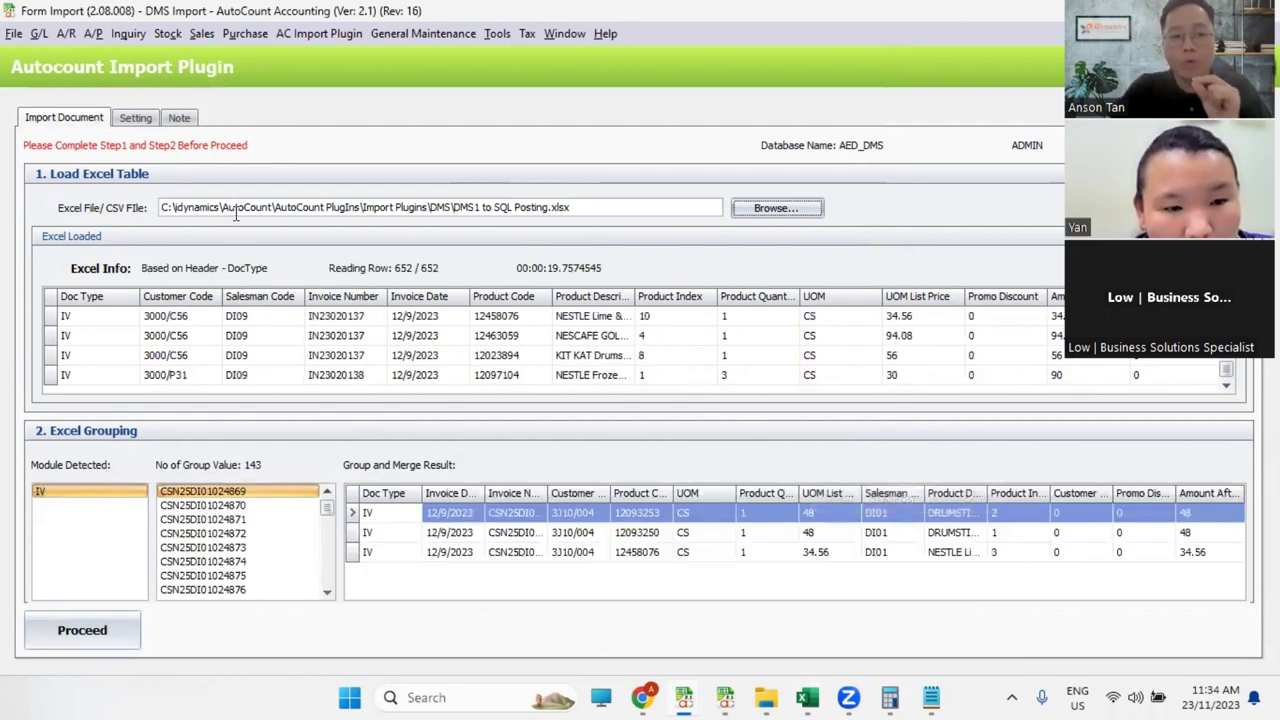
Step: Log in on the Setting tab and enter | as the Central Configuration CSV delimiter
{"action": "left_click", "coordinate": [135, 118]}
{"action": "left_click", "coordinate": [171, 198]}
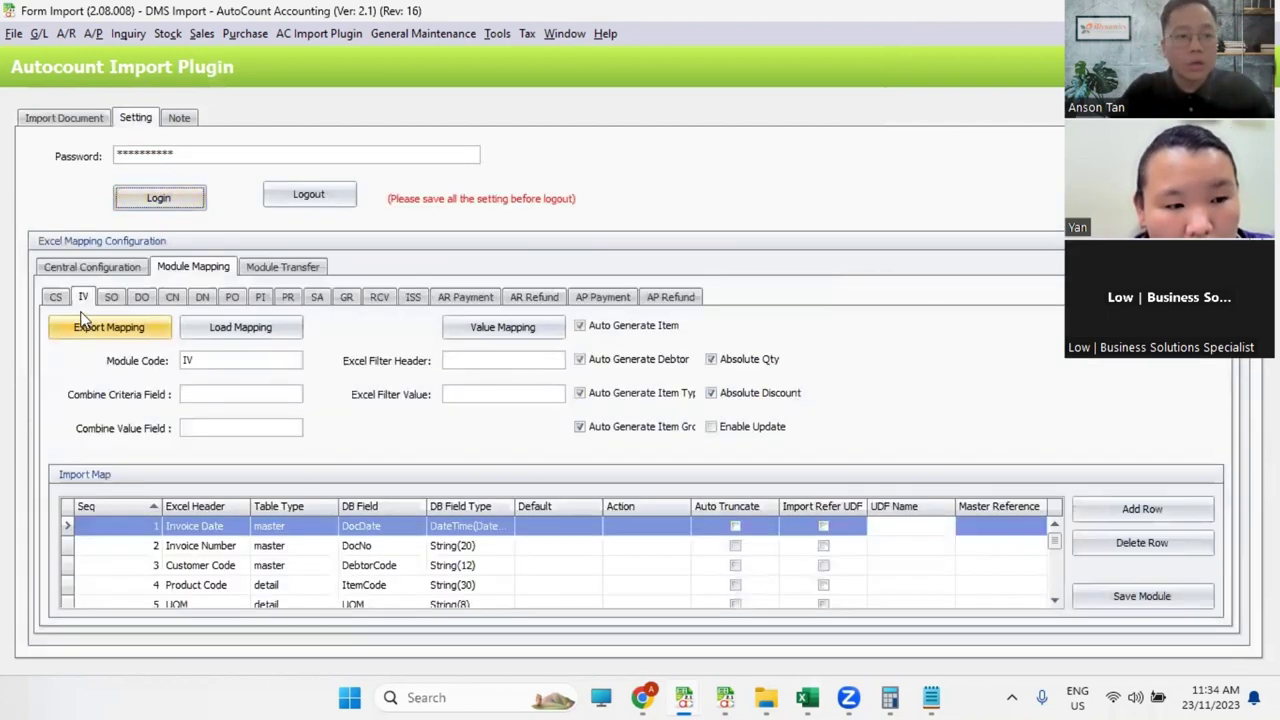
{"action": "left_click", "coordinate": [91, 267]}
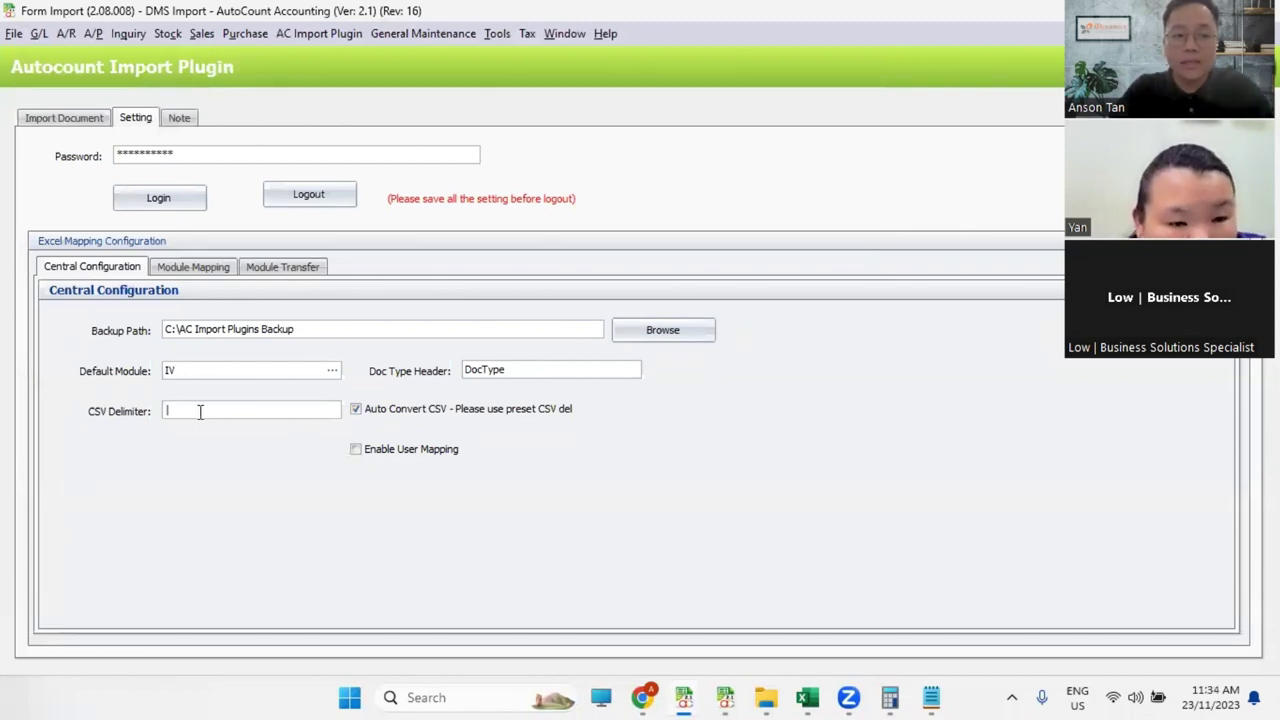
{"action": "type", "text": "|"}
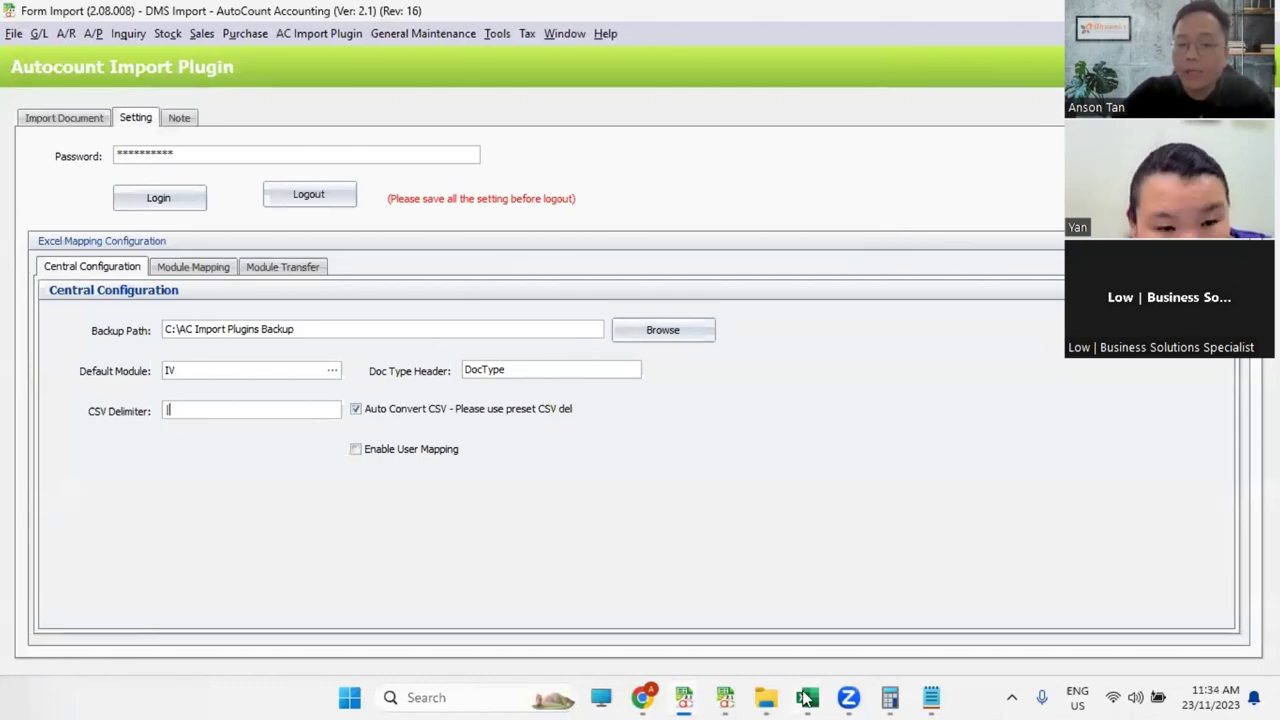
Step: Widen column H in DMS1 to SQL Posting.xlsx, then return to the AutoCount plugin settings
{"action": "mouse_move", "coordinate": [807, 697]}
{"action": "left_click", "coordinate": [851, 628]}
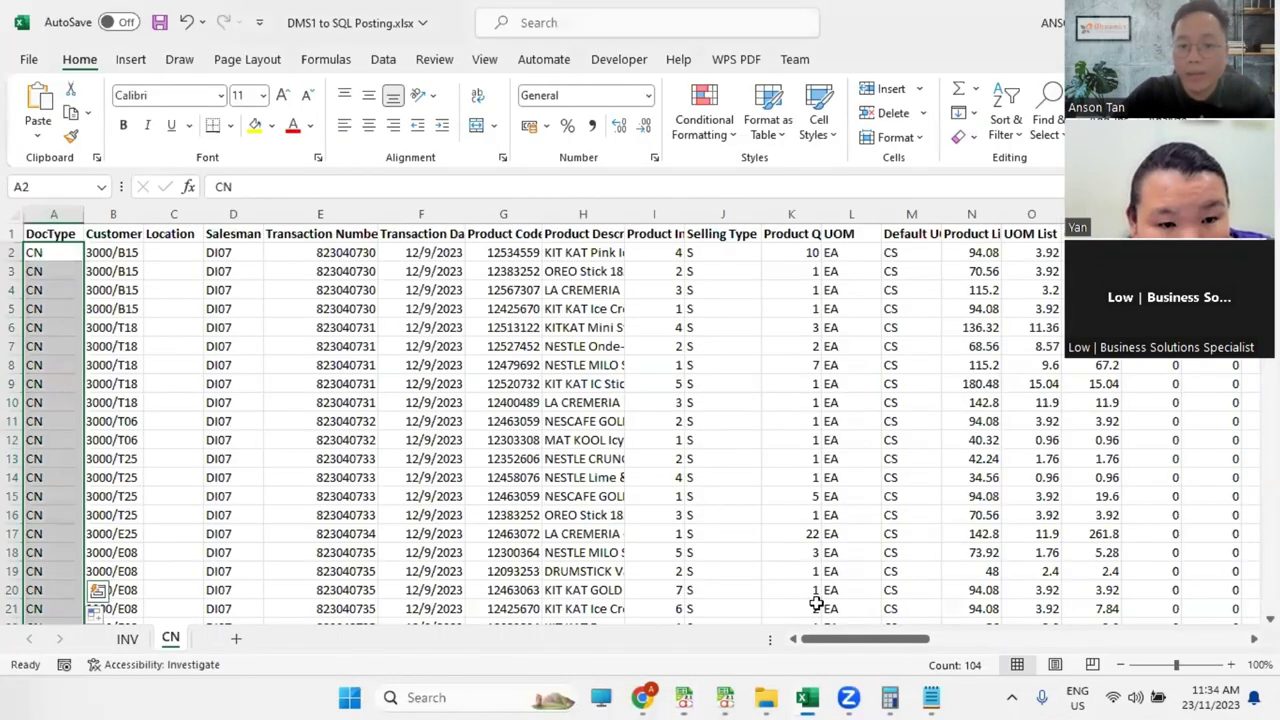
{"action": "double_click", "coordinate": [624, 221]}
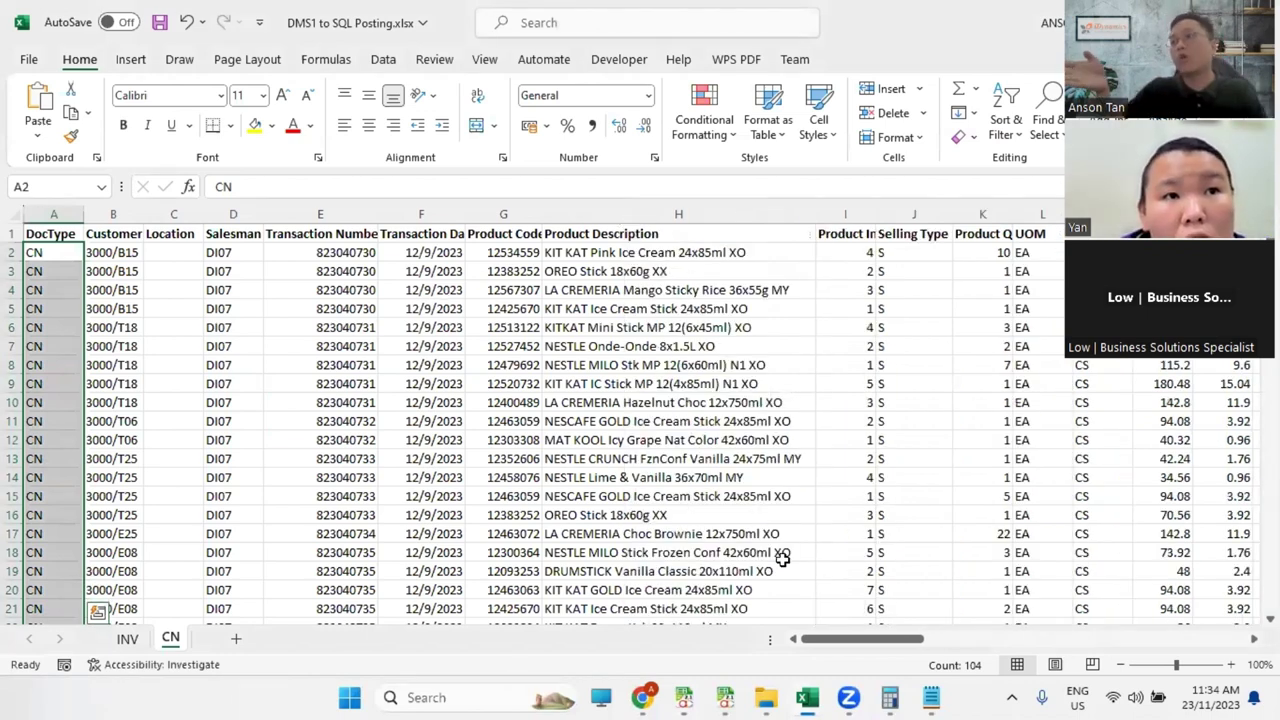
{"action": "key", "text": "alt+Tab"}
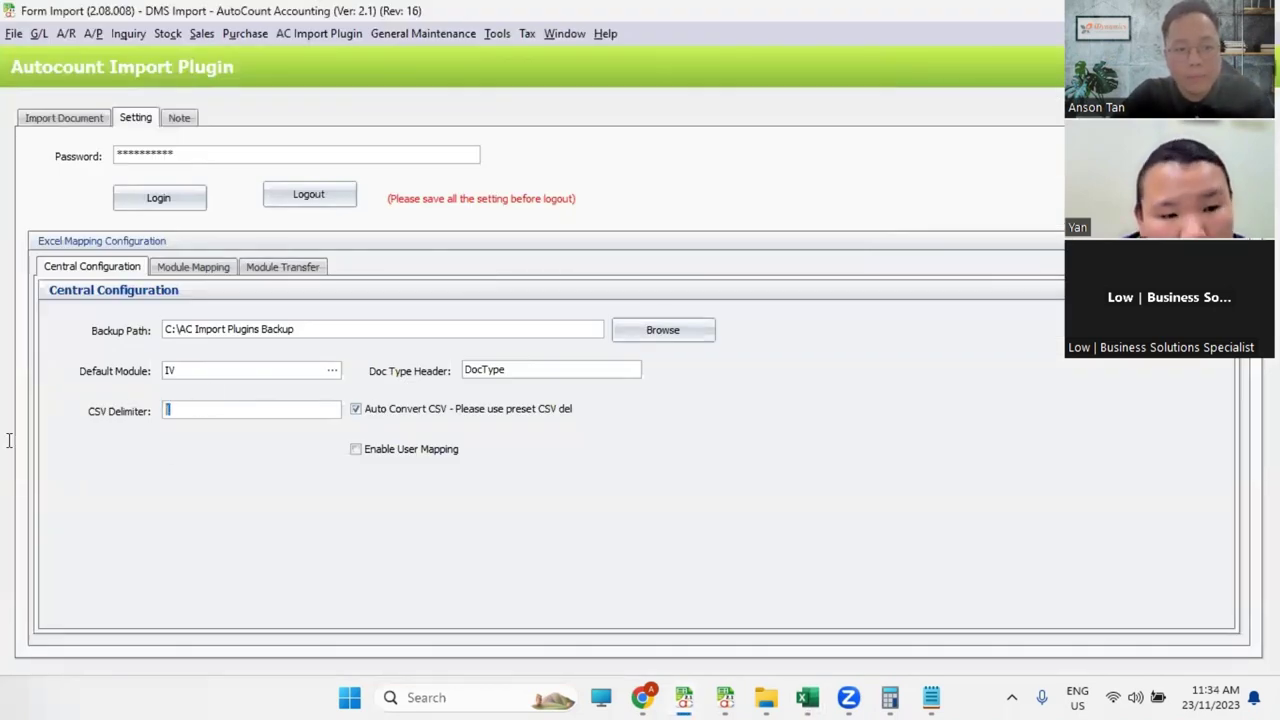
Step: Find and open Control Panel through Windows search using 'control'
{"action": "left_click", "coordinate": [510, 697]}
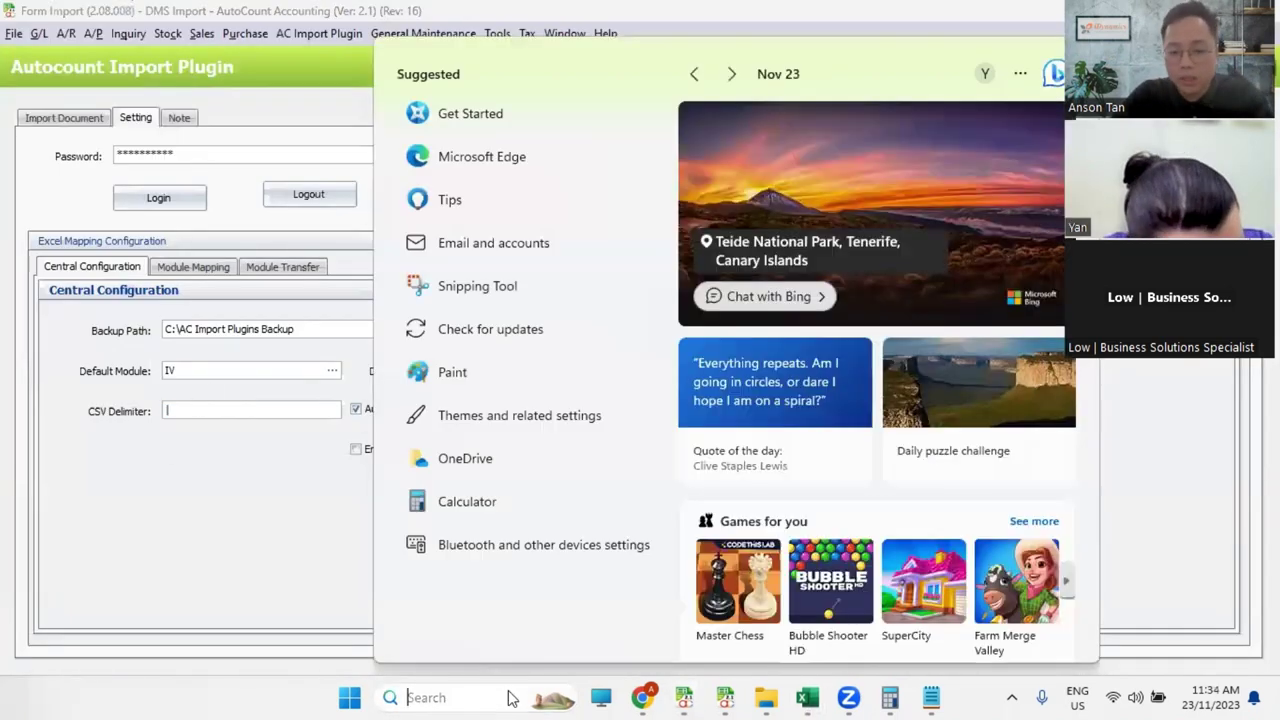
{"action": "type", "text": "data"}
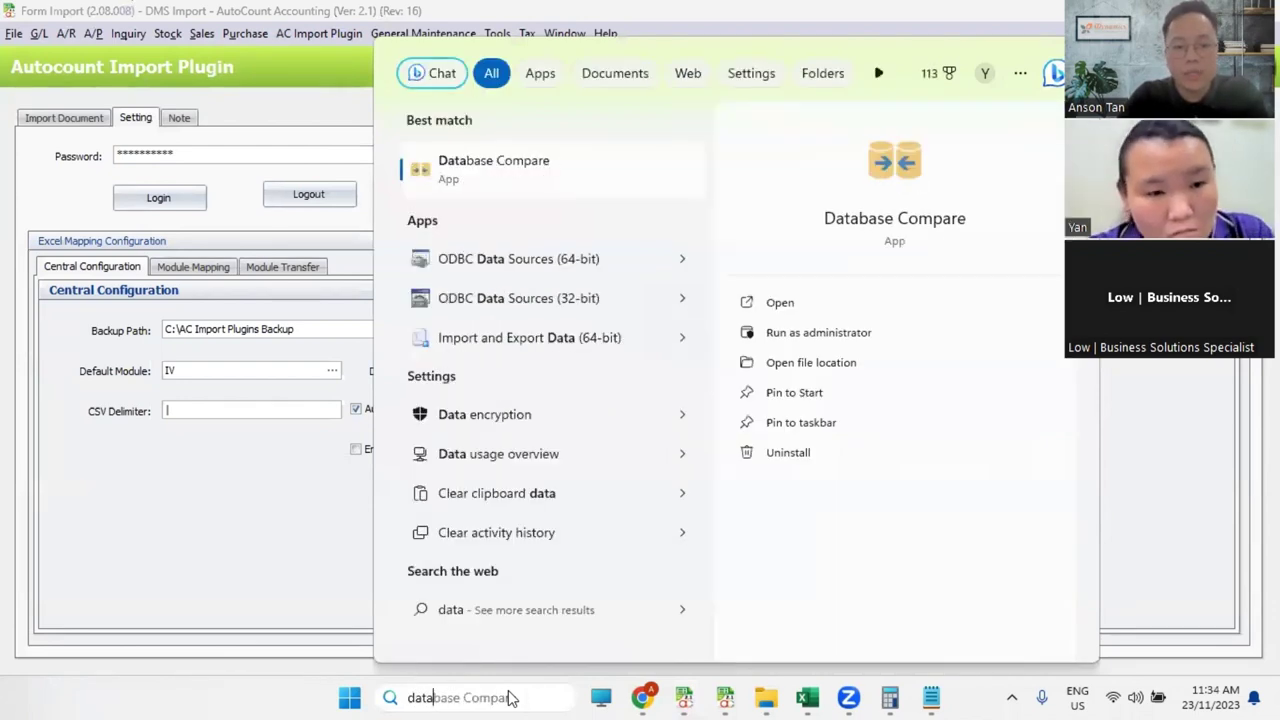
{"action": "type", "text": "time"}
{"action": "key", "text": "Escape"}
{"action": "left_click", "coordinate": [444, 697]}
{"action": "type", "text": "contro"}
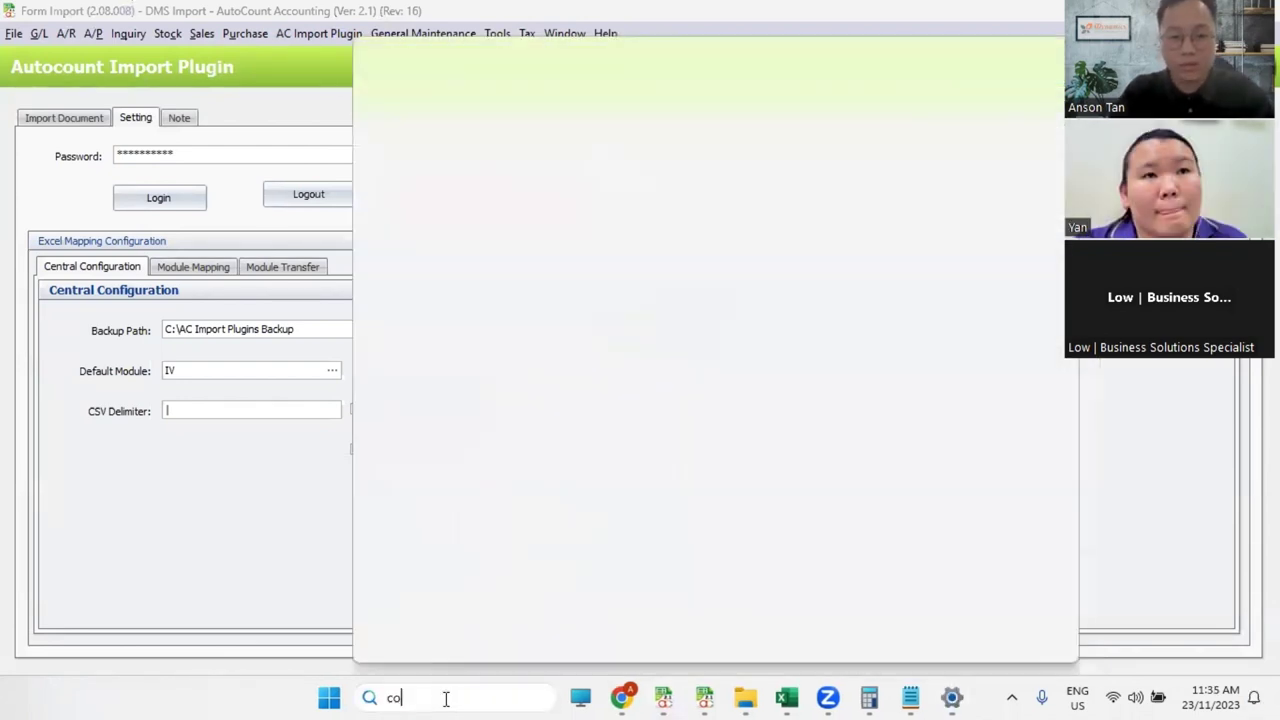
{"action": "type", "text": "l"}
{"action": "key", "text": "Escape"}
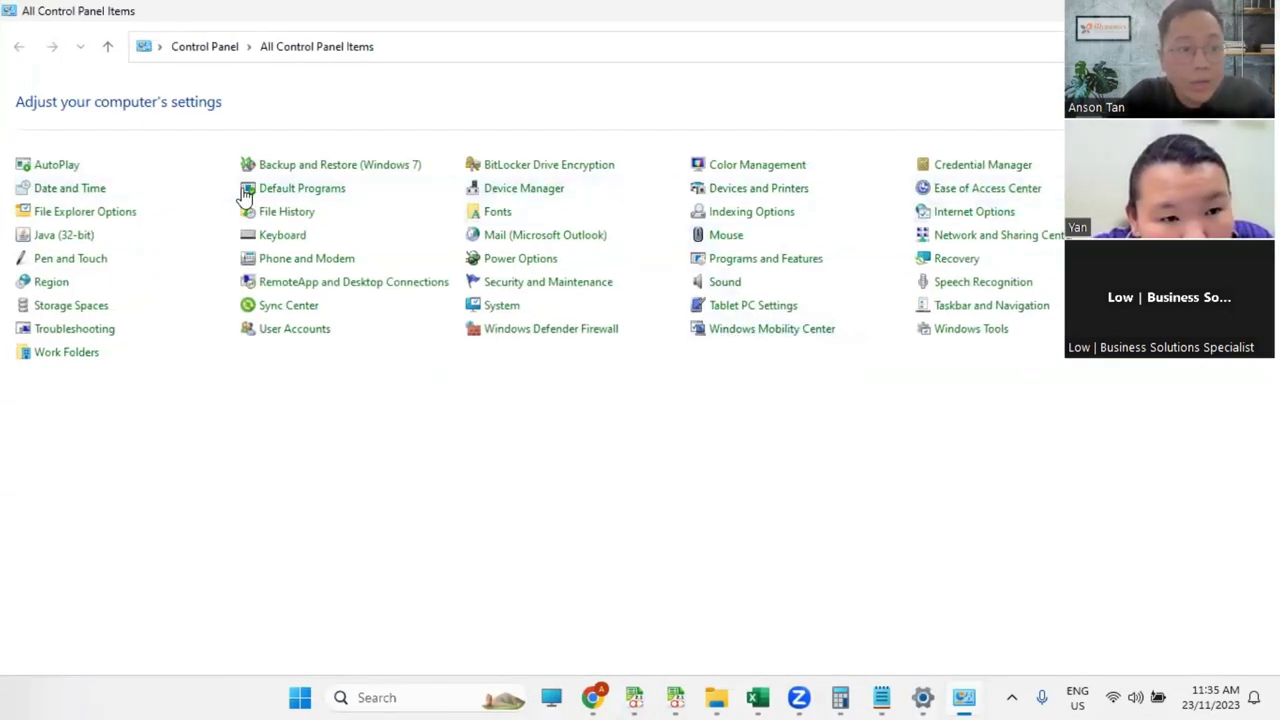
Step: Go from Date and Time to the Region Additional settings and view the List separator
{"action": "left_click", "coordinate": [88, 189]}
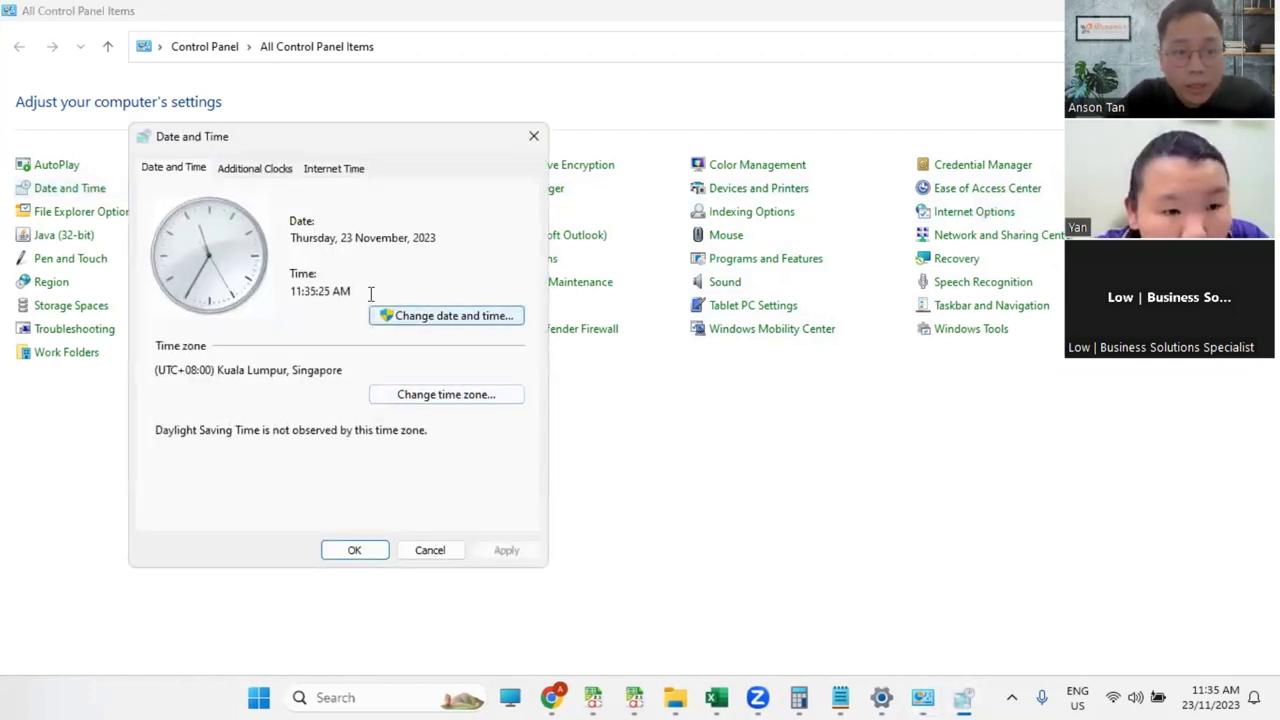
{"action": "left_click", "coordinate": [466, 318]}
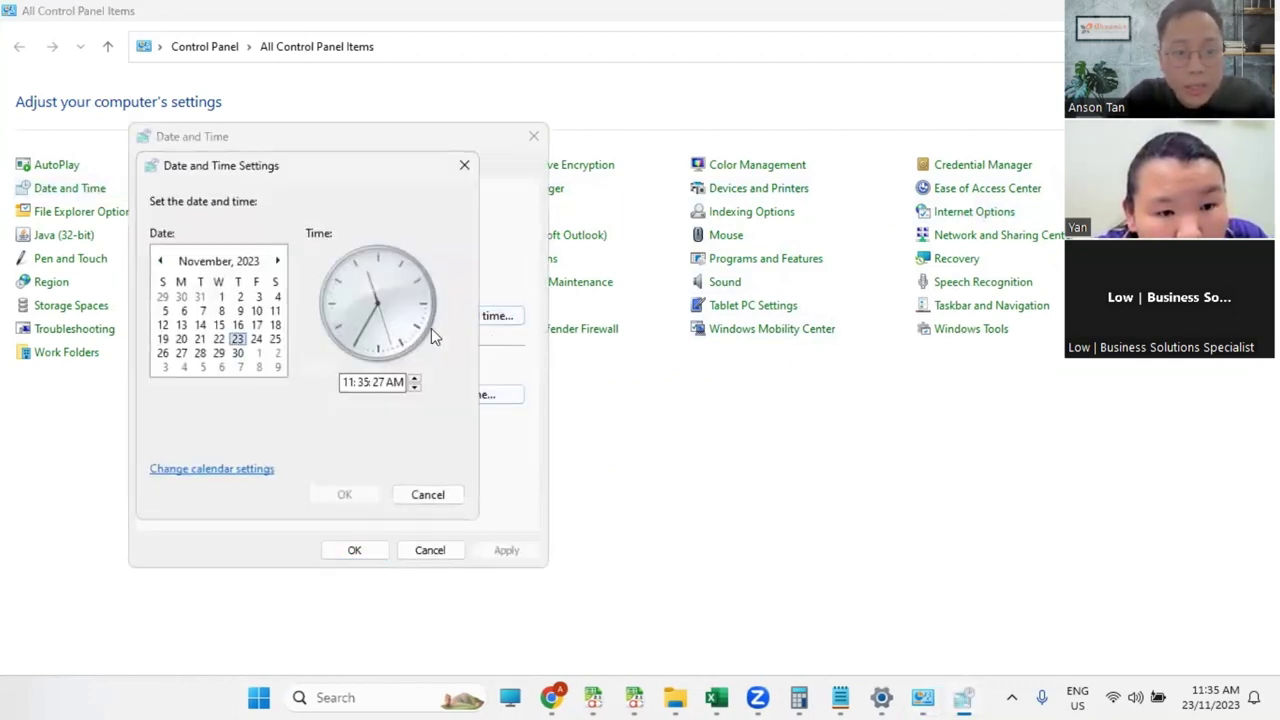
{"action": "left_click", "coordinate": [237, 470]}
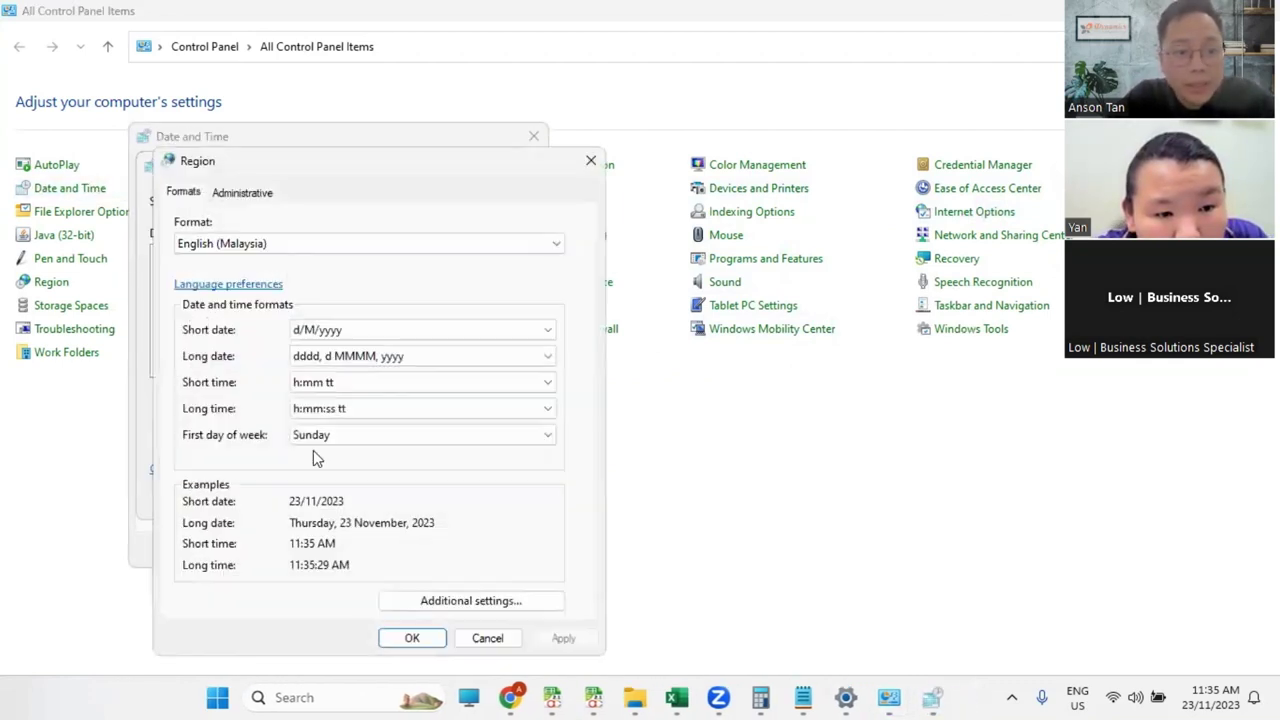
{"action": "left_click", "coordinate": [435, 602]}
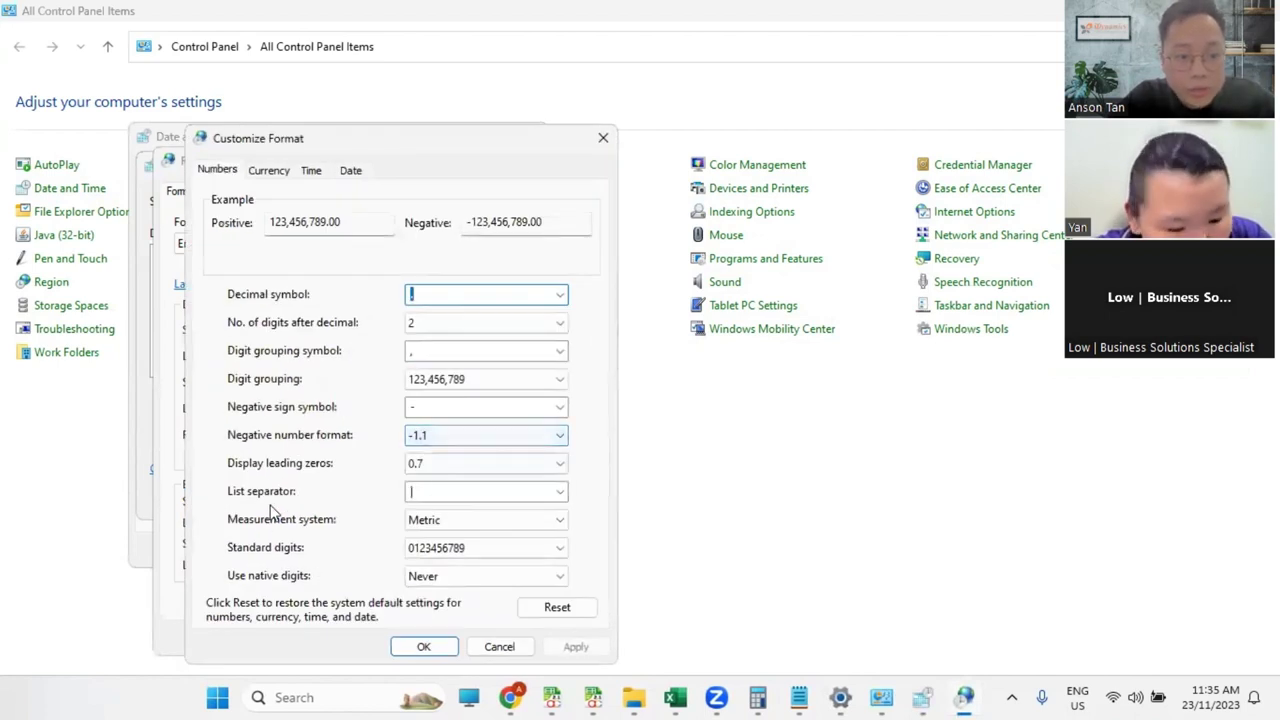
{"action": "left_click", "coordinate": [428, 492]}
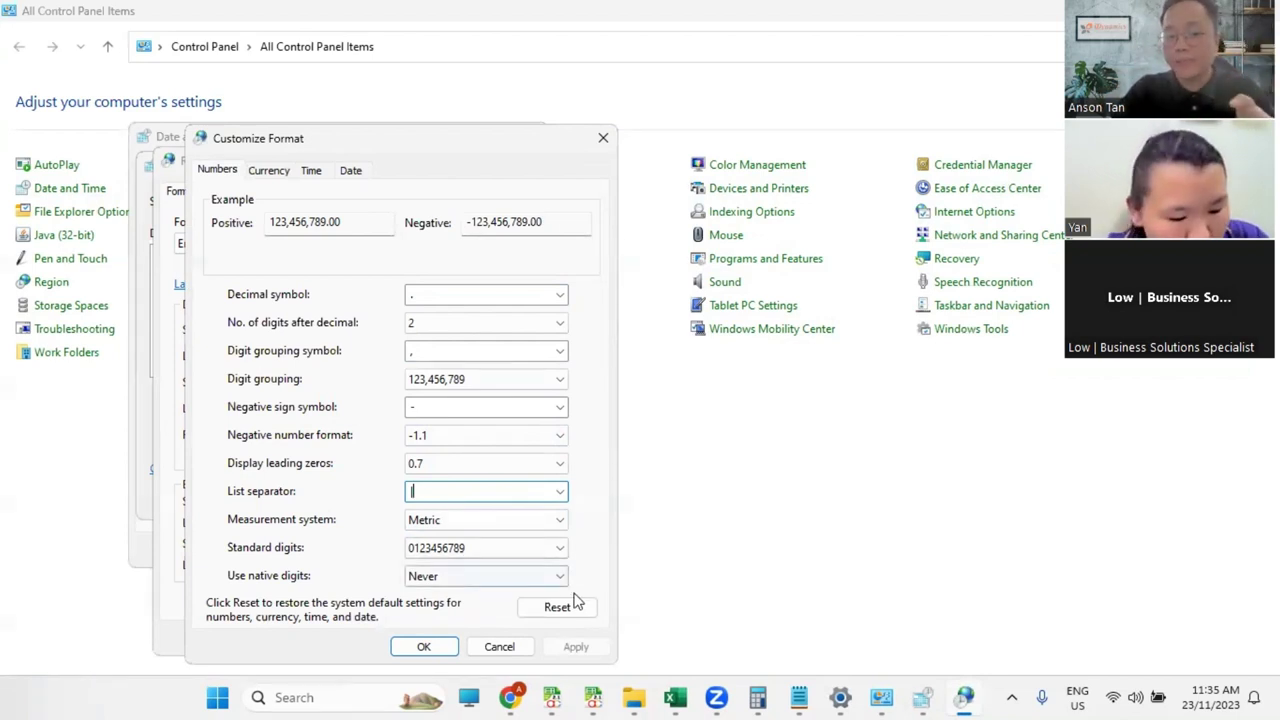
Step: Cancel out of all the Region and Date and Time dialogs unchanged and return to the DMS1 workbook
{"action": "left_click", "coordinate": [500, 646]}
{"action": "left_click", "coordinate": [506, 646]}
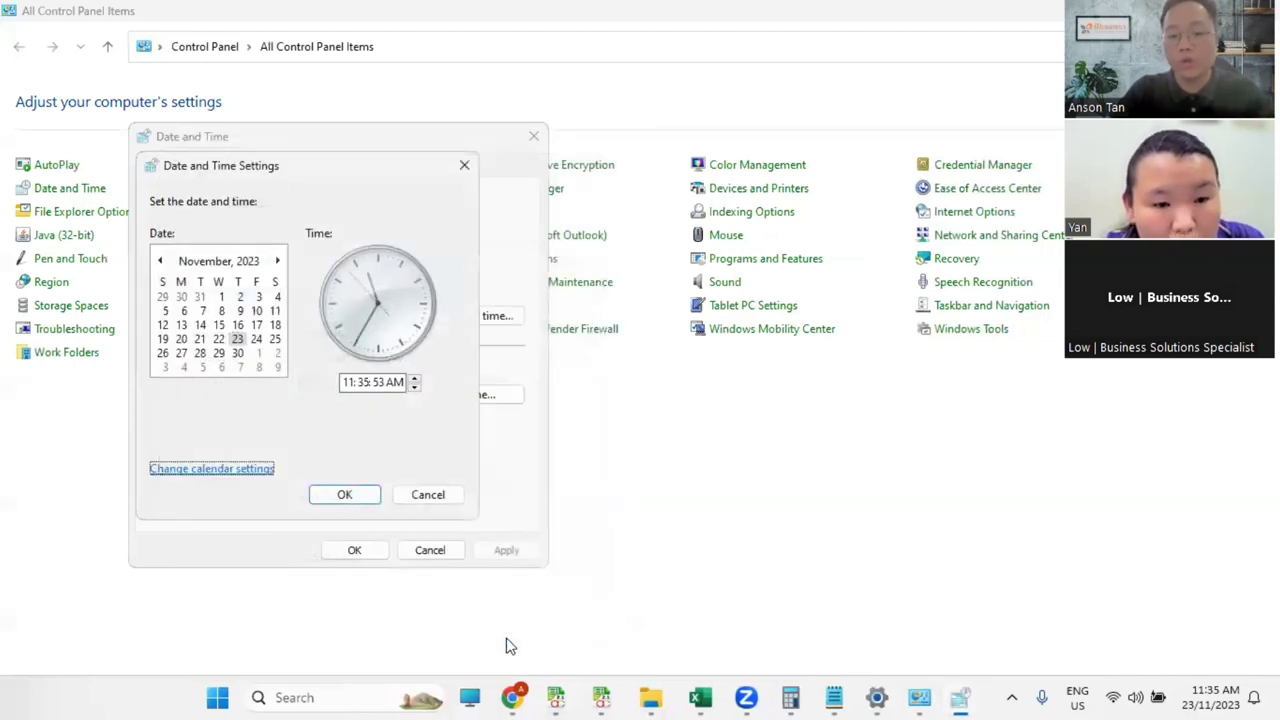
{"action": "left_click", "coordinate": [440, 498]}
{"action": "left_click", "coordinate": [450, 551]}
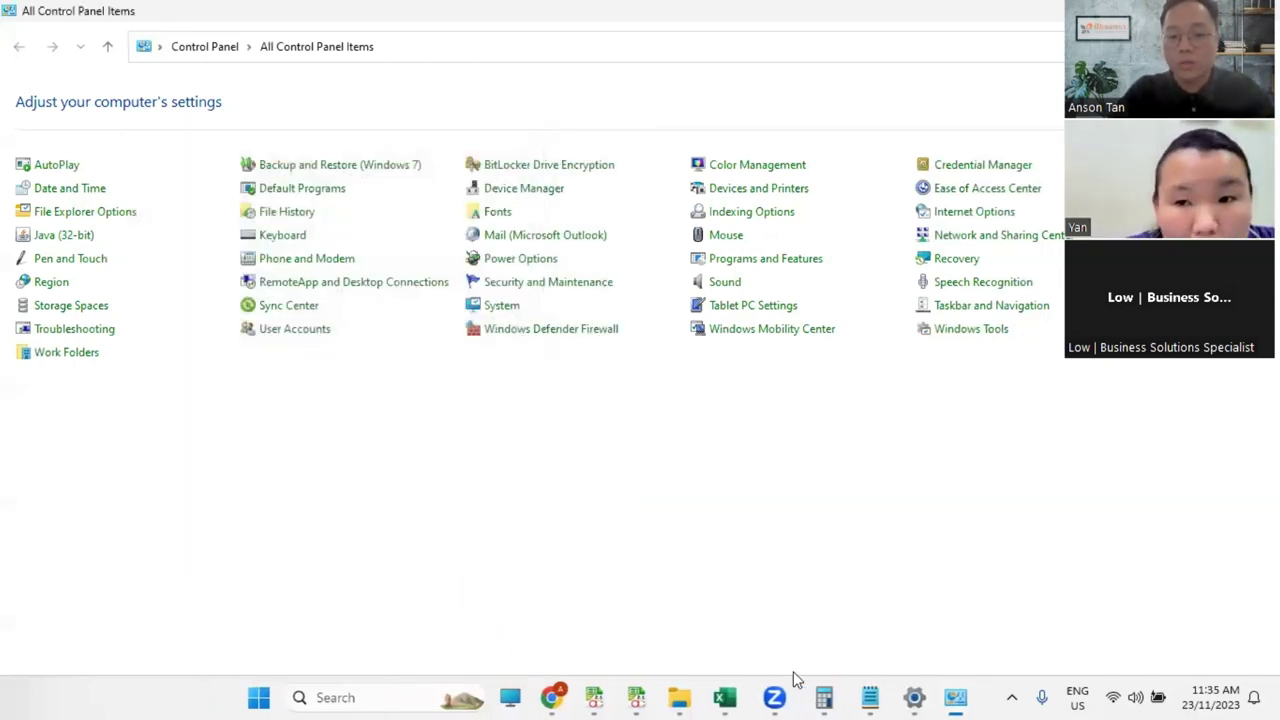
{"action": "mouse_move", "coordinate": [795, 683]}
{"action": "left_click", "coordinate": [843, 606]}
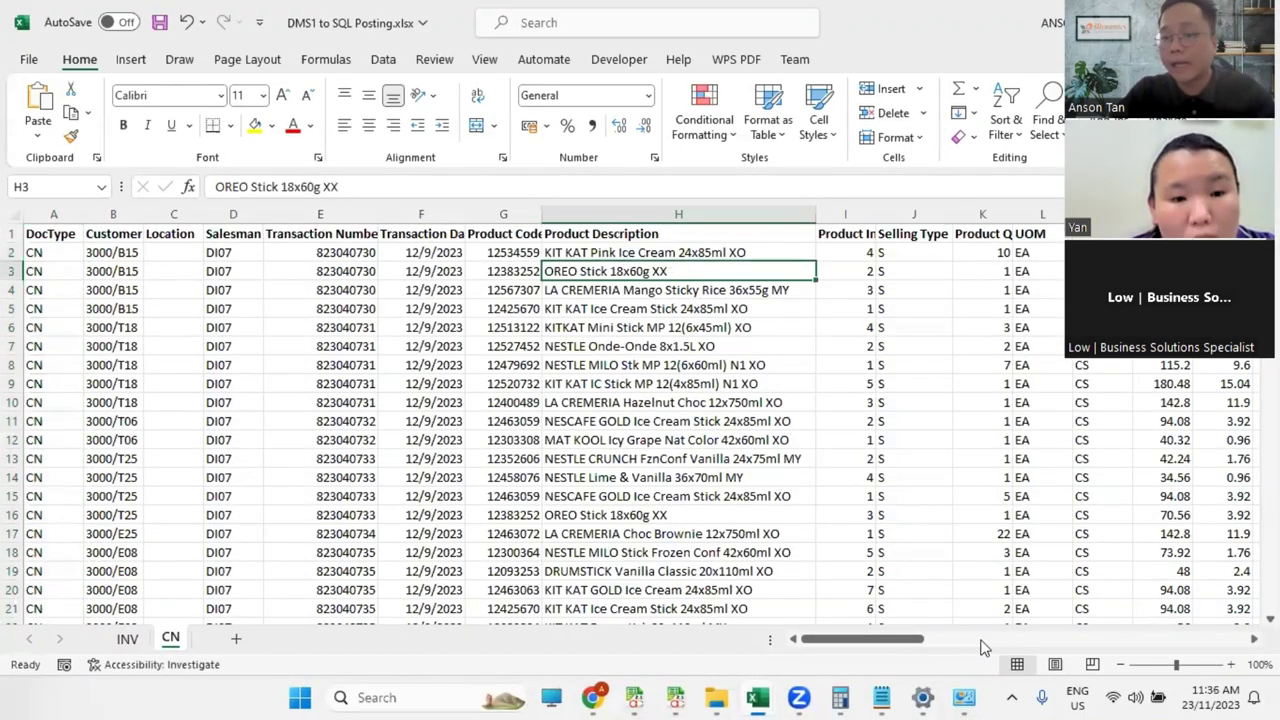
Step: Check cell N6, close DMS1 to SQL Posting.xlsx with Don't Save, then close Sales detail report.xls
{"action": "left_click_drag", "start_coordinate": [877, 639], "coordinate": [927, 639]}
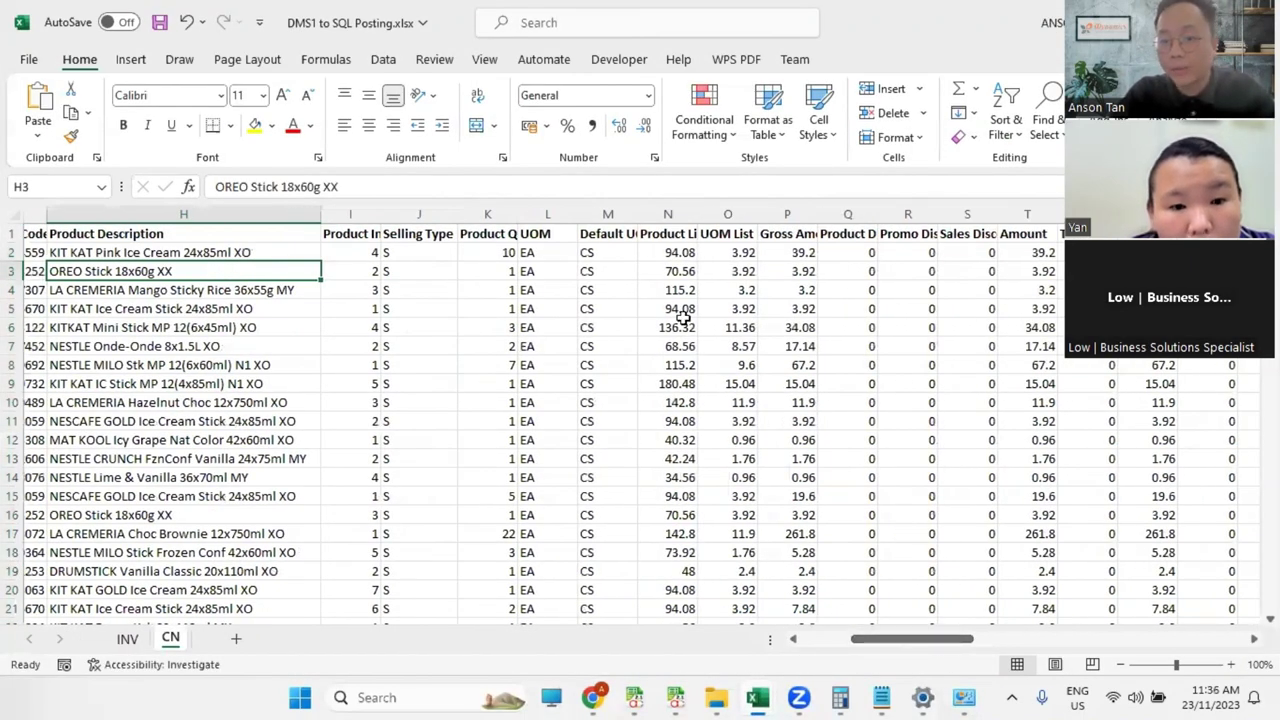
{"action": "left_click", "coordinate": [683, 324]}
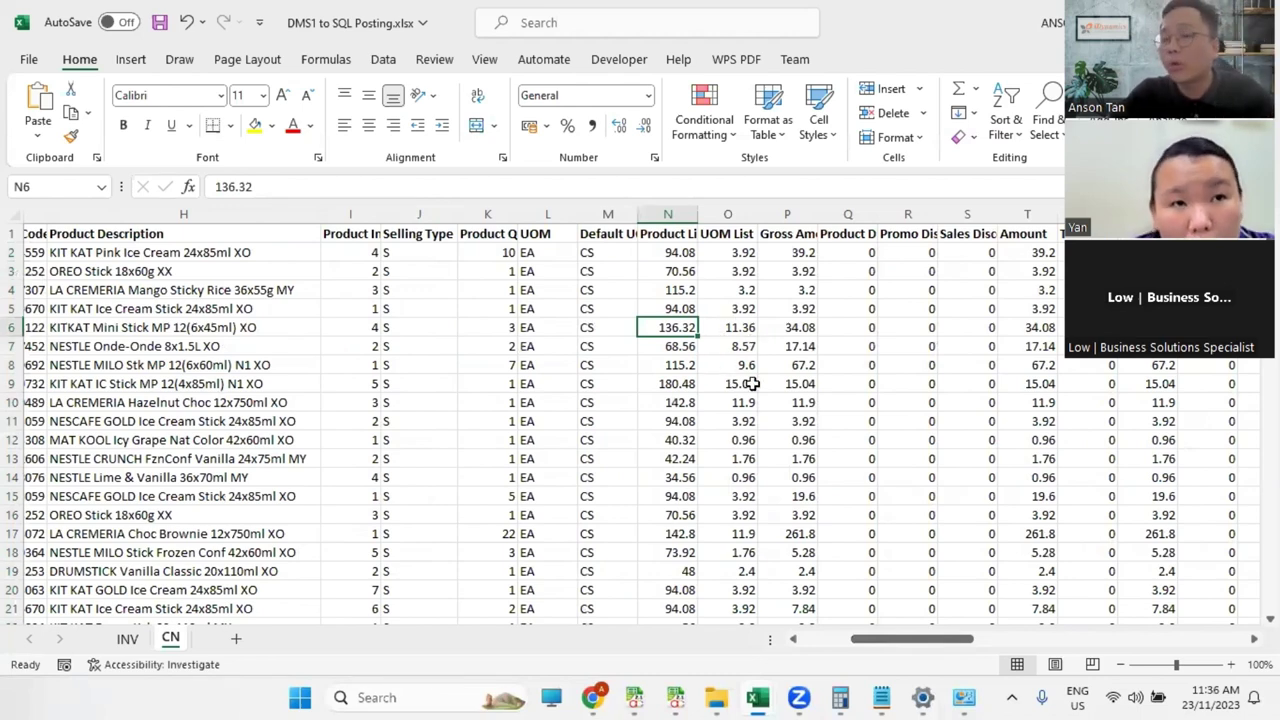
{"action": "key", "text": "ctrl+w"}
{"action": "left_click", "coordinate": [752, 480]}
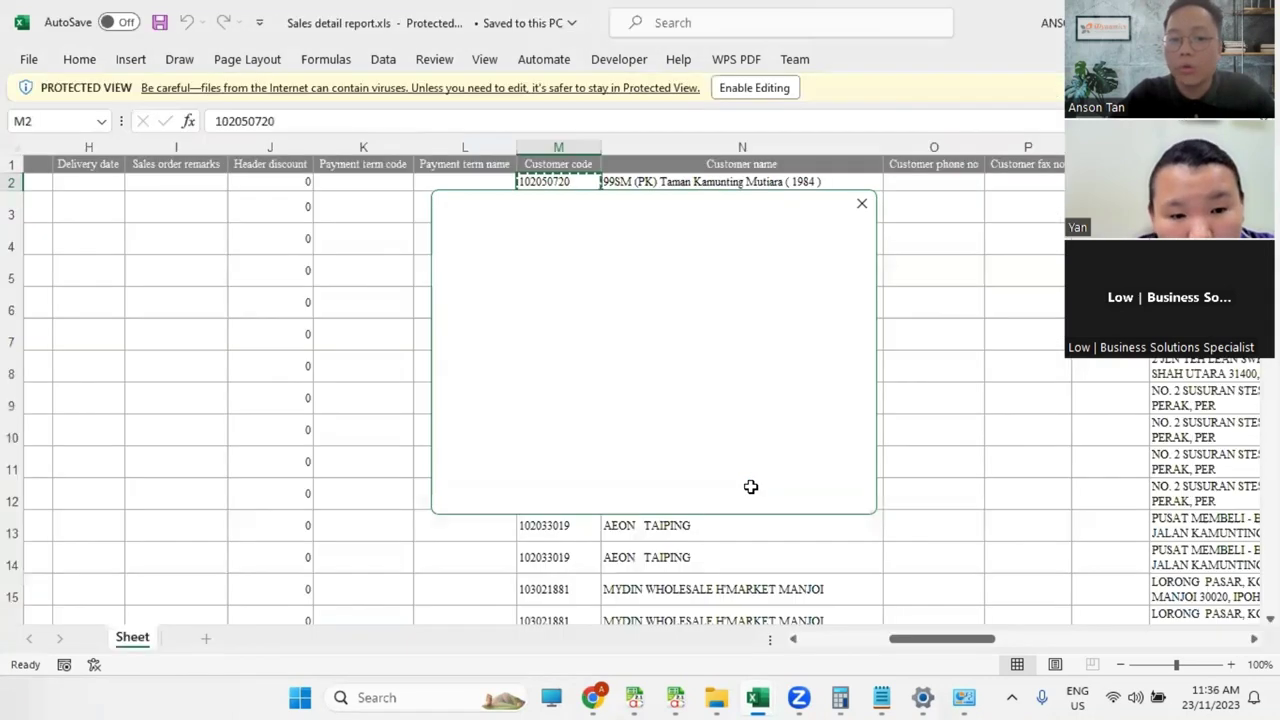
{"action": "key", "text": "ctrl+w"}
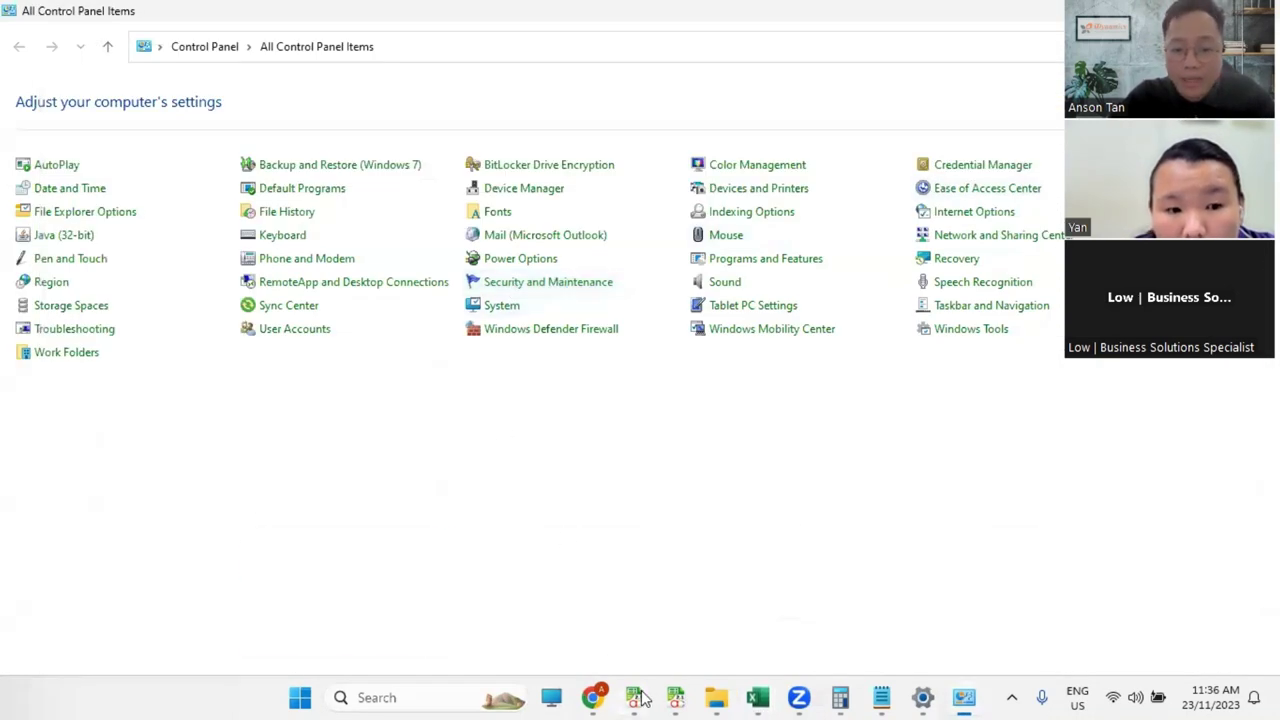
Step: Untick Auto Convert CSV, save the central configuration, log out, and return to Import Document
{"action": "mouse_move", "coordinate": [643, 697]}
{"action": "left_click", "coordinate": [578, 640]}
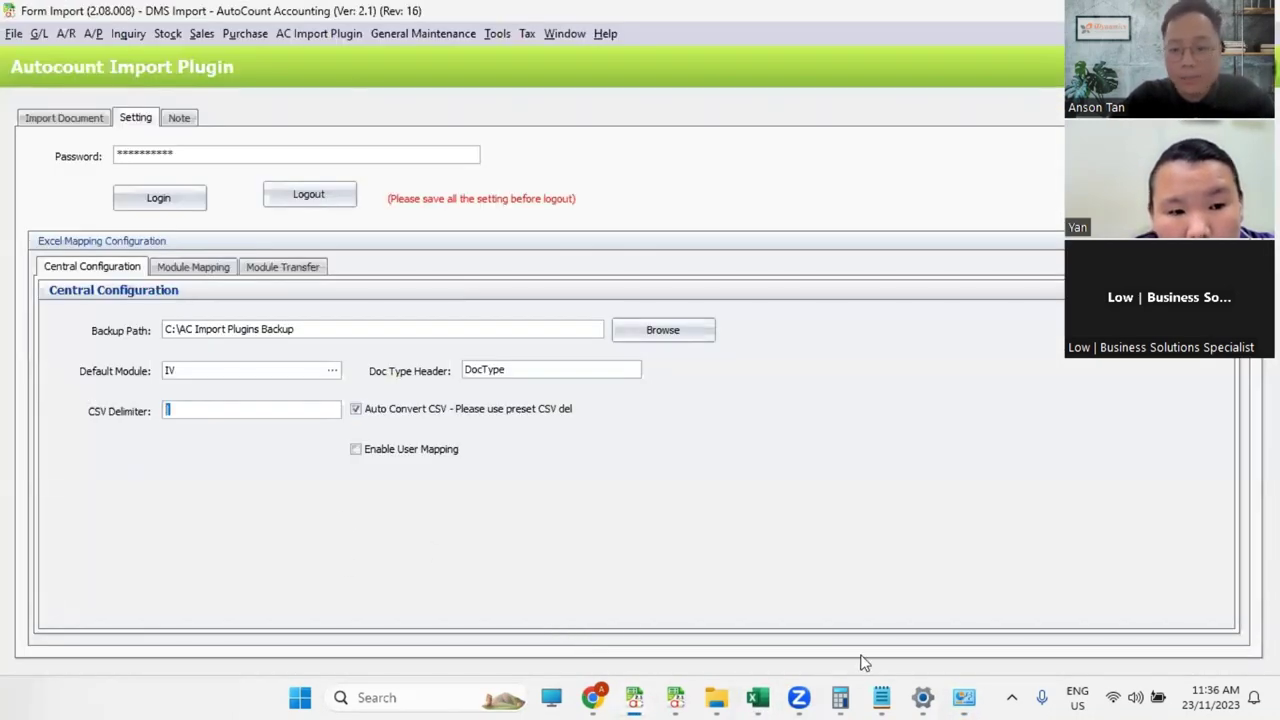
{"action": "mouse_move", "coordinate": [968, 698]}
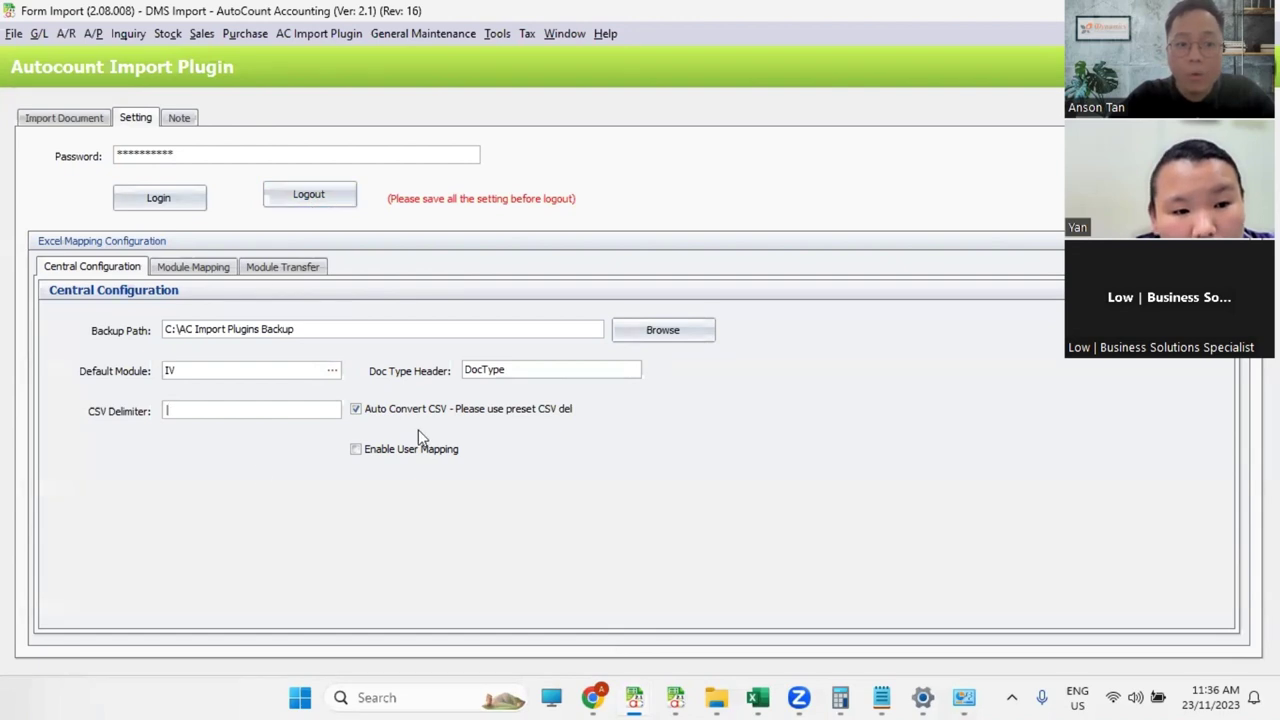
{"action": "left_click", "coordinate": [357, 412]}
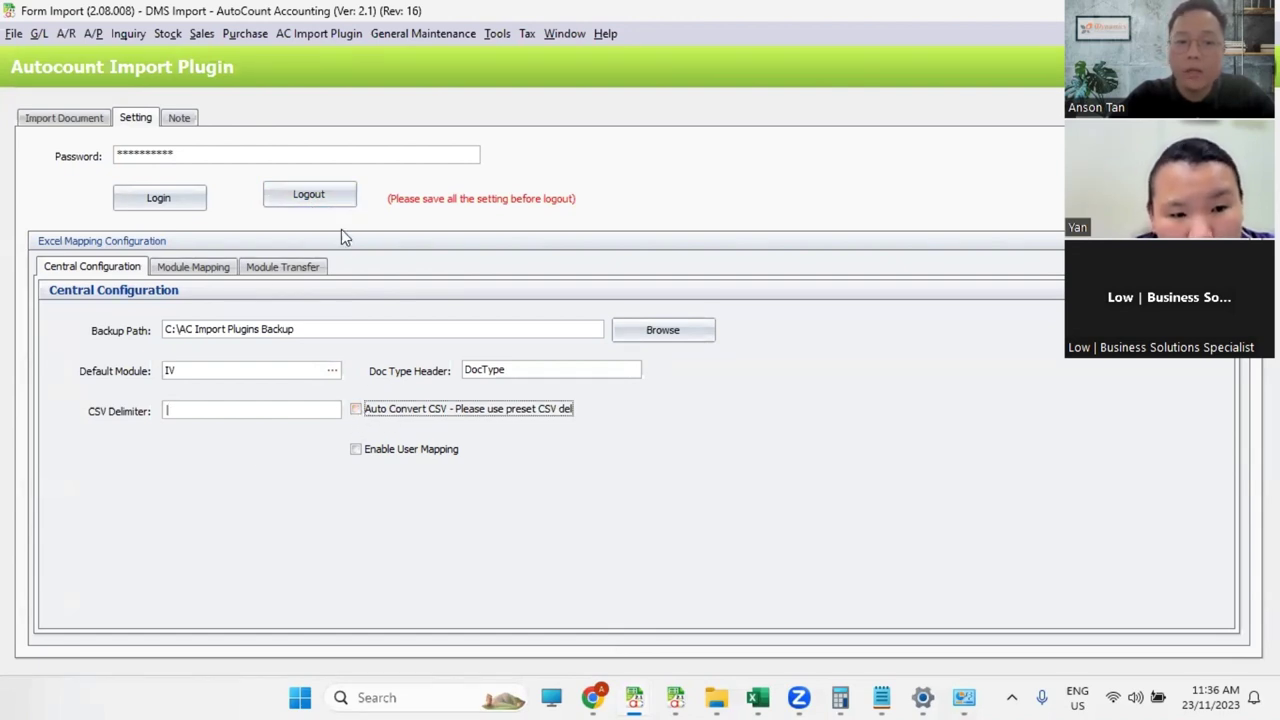
{"action": "key", "text": "ctrl+s"}
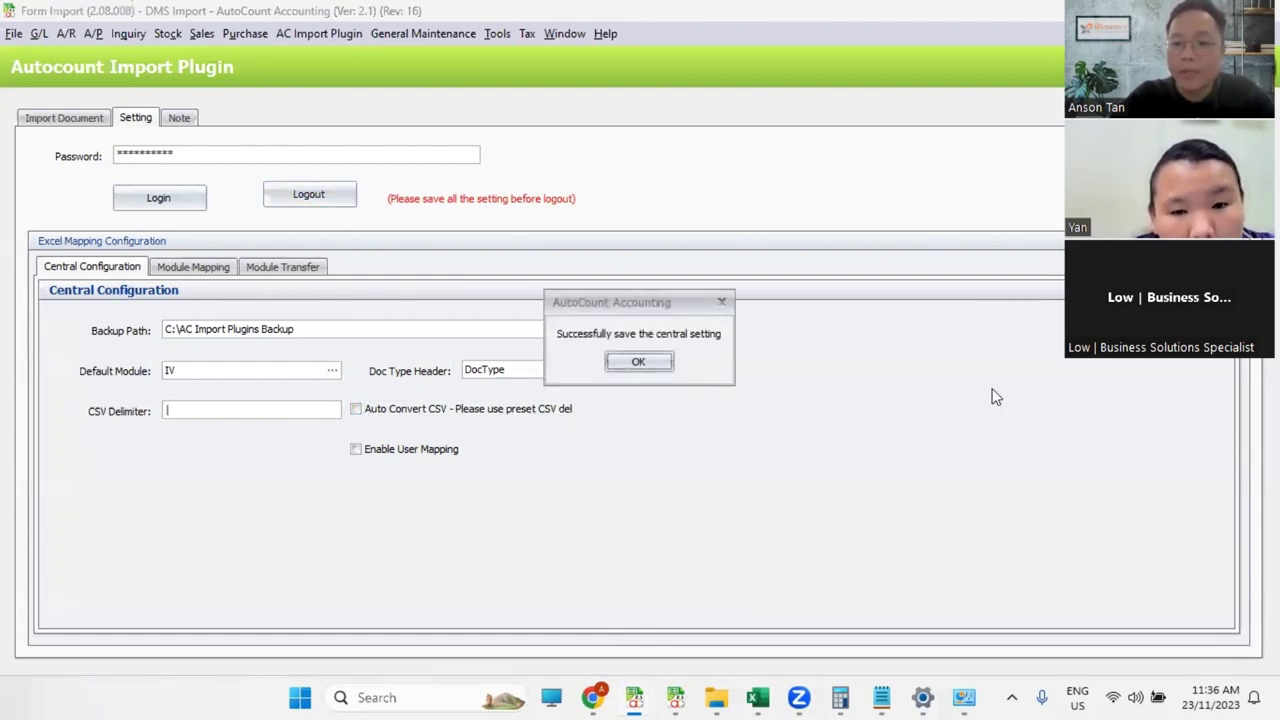
{"action": "left_click", "coordinate": [646, 369]}
{"action": "left_click", "coordinate": [296, 195]}
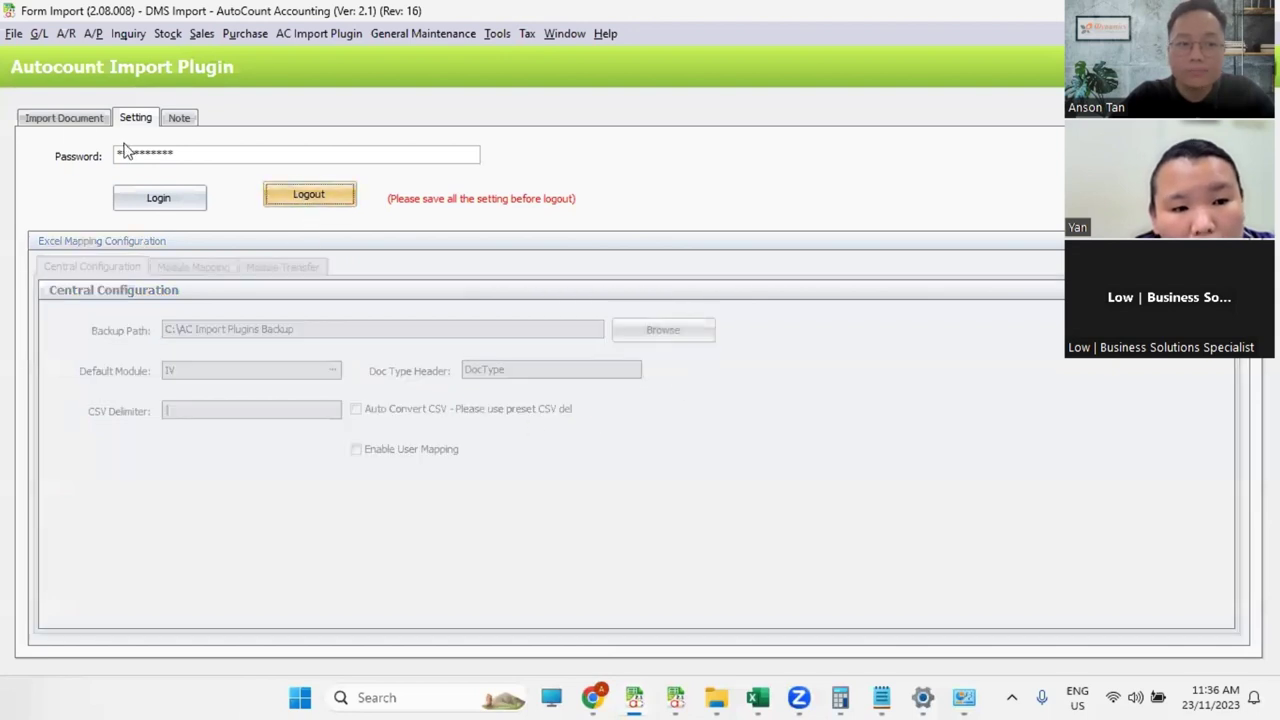
{"action": "left_click", "coordinate": [68, 119]}
Step: Reload DMS1 to SQL Posting.xlsx into the import, then close the Form Import window
{"action": "left_click", "coordinate": [776, 207]}
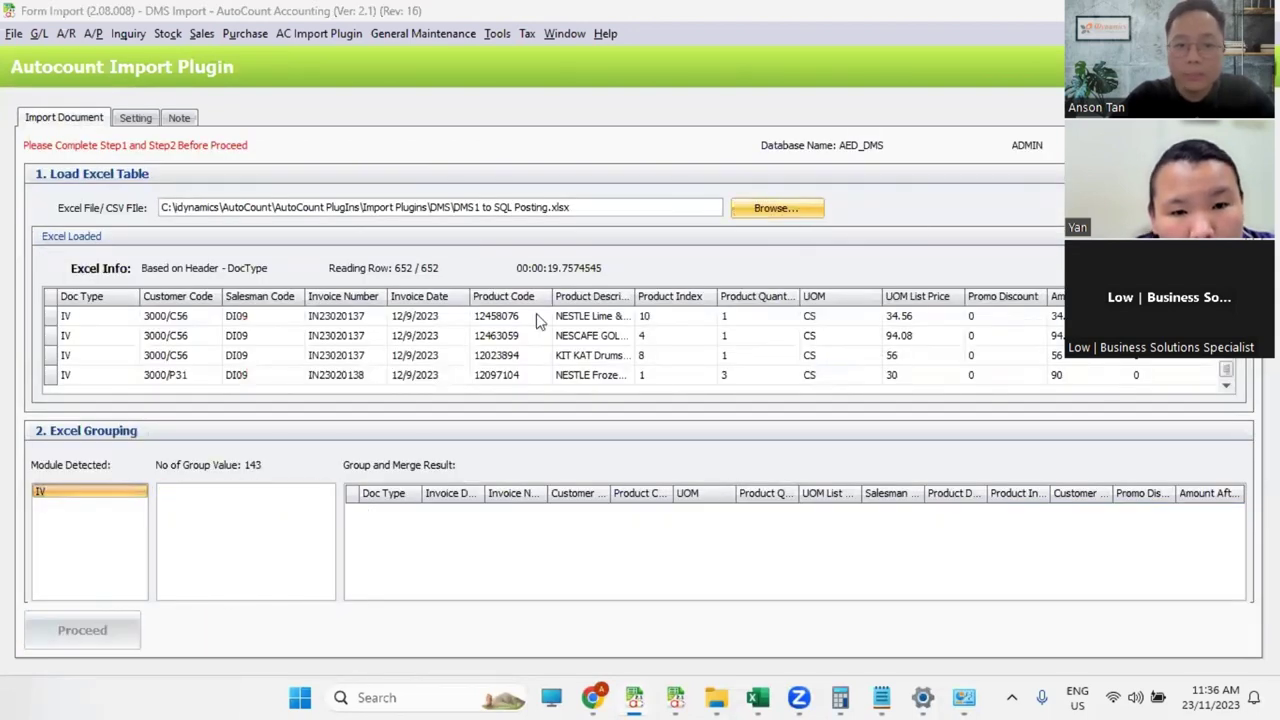
{"action": "left_click", "coordinate": [298, 180]}
{"action": "left_click", "coordinate": [750, 510]}
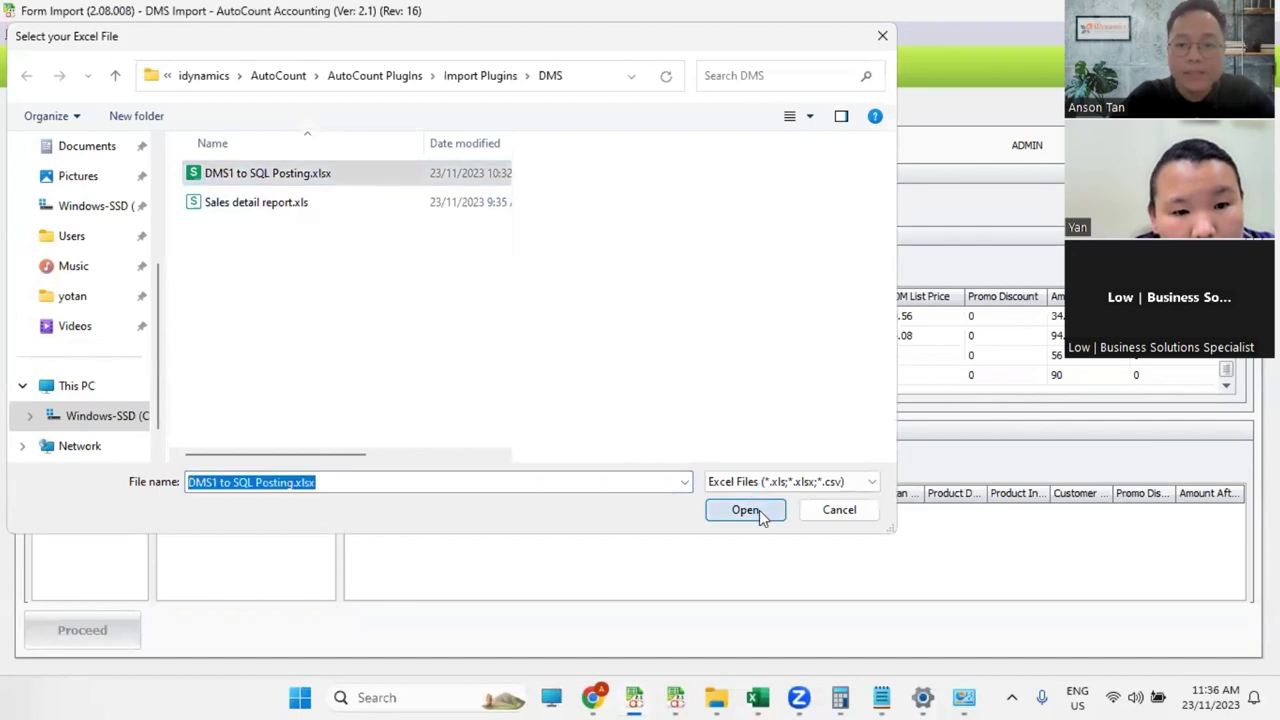
{"action": "left_click", "coordinate": [596, 372]}
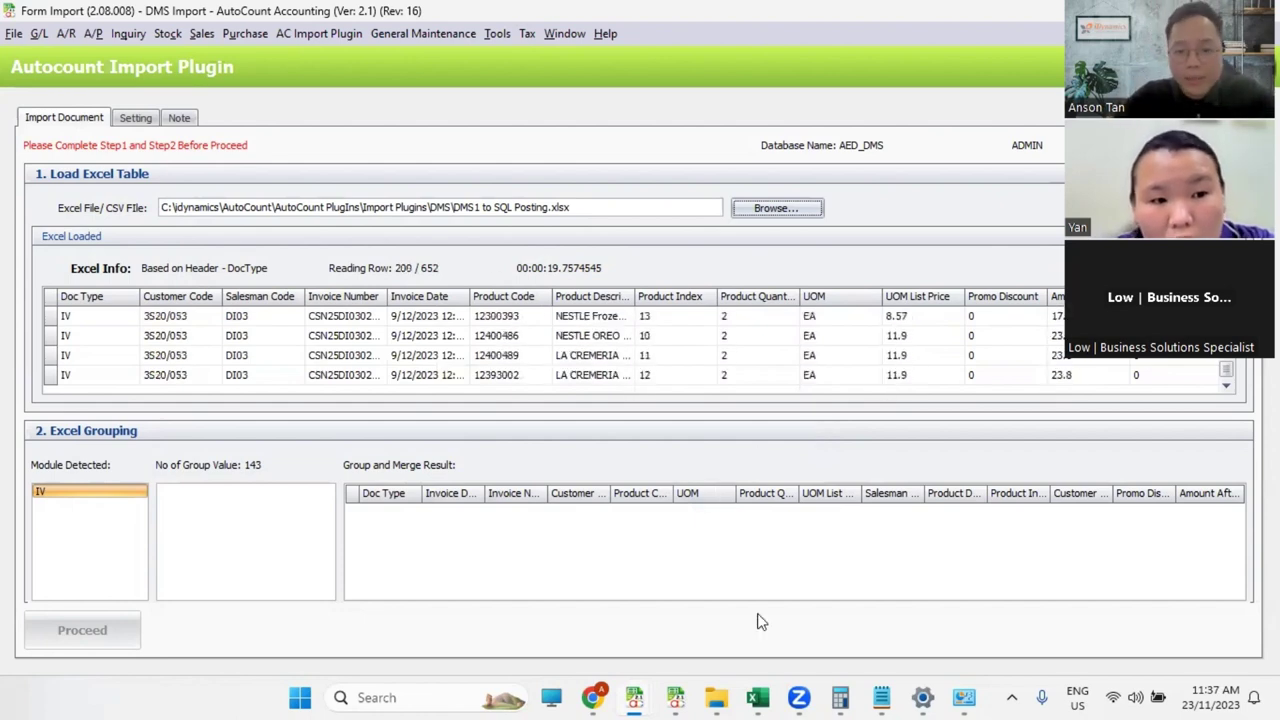
{"action": "mouse_move", "coordinate": [634, 697]}
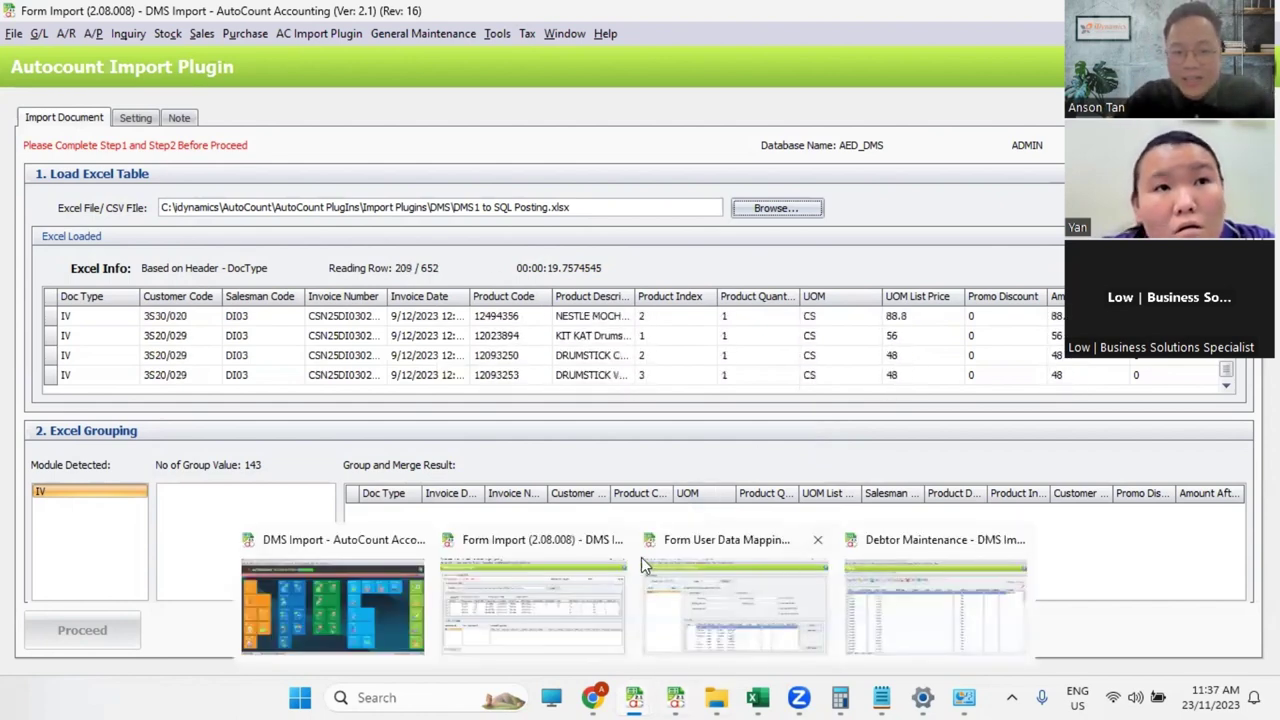
{"action": "left_click", "coordinate": [617, 540]}
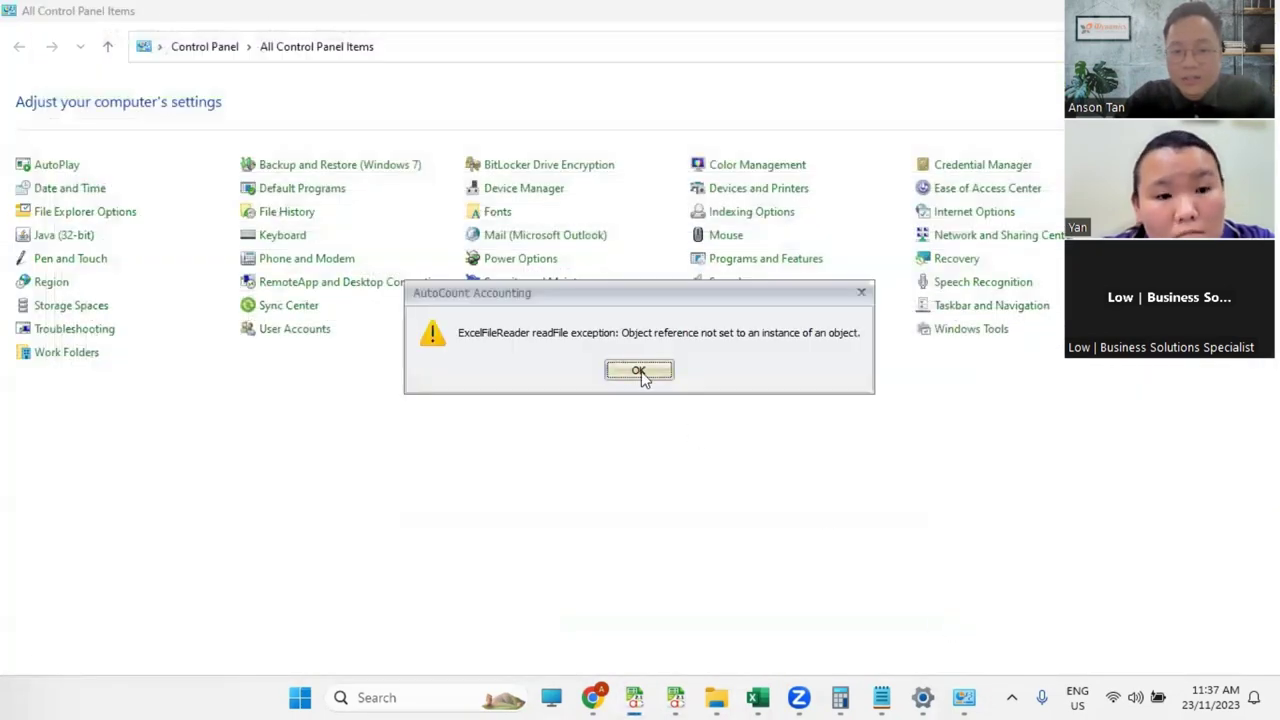
Step: Dismiss the ExcelFileReader and application error messages and return to the import plugin settings page
{"action": "left_click", "coordinate": [639, 371]}
{"action": "left_click", "coordinate": [886, 417]}
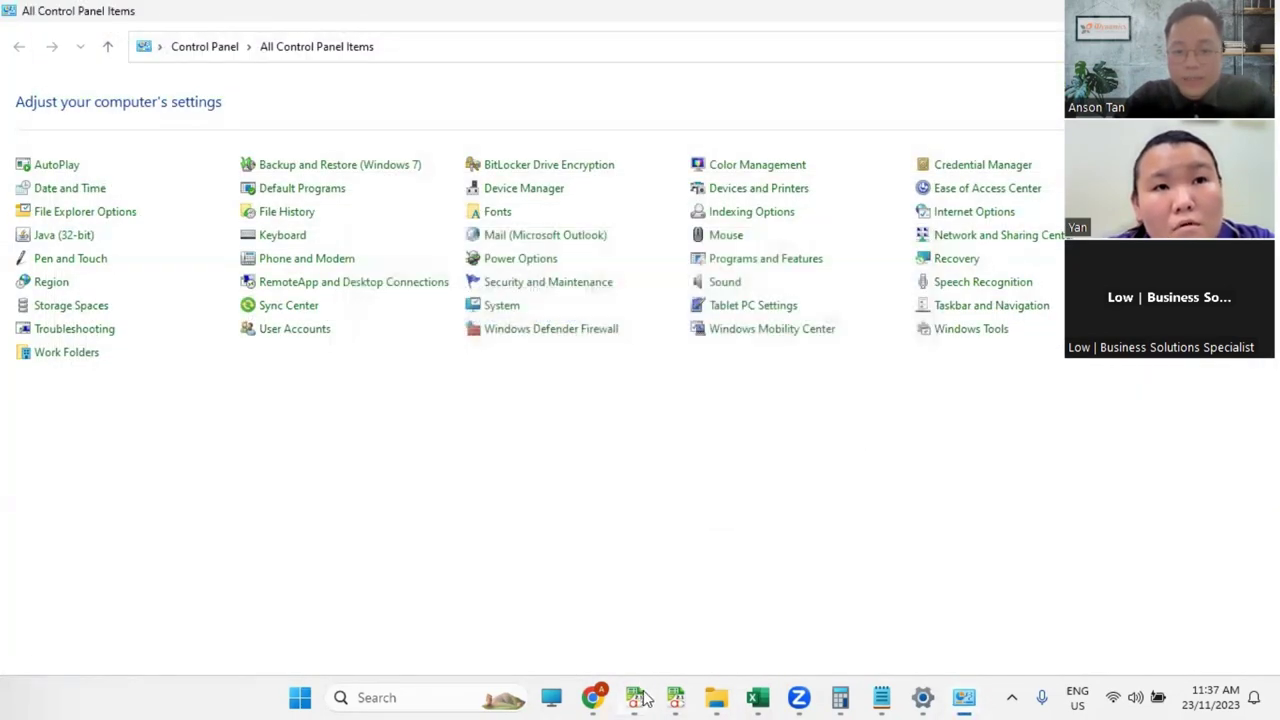
{"action": "mouse_move", "coordinate": [640, 697]}
{"action": "left_click", "coordinate": [432, 605]}
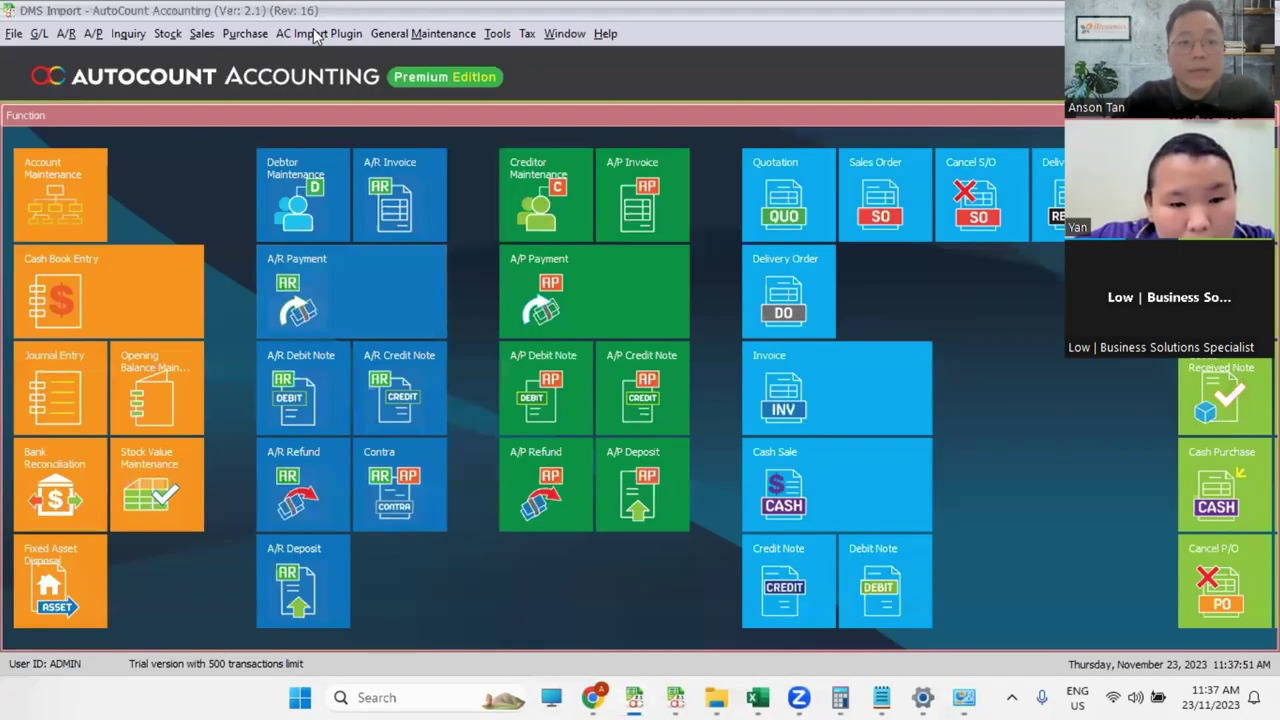
{"action": "left_click", "coordinate": [319, 33]}
{"action": "left_click", "coordinate": [300, 51]}
{"action": "left_click", "coordinate": [125, 120]}
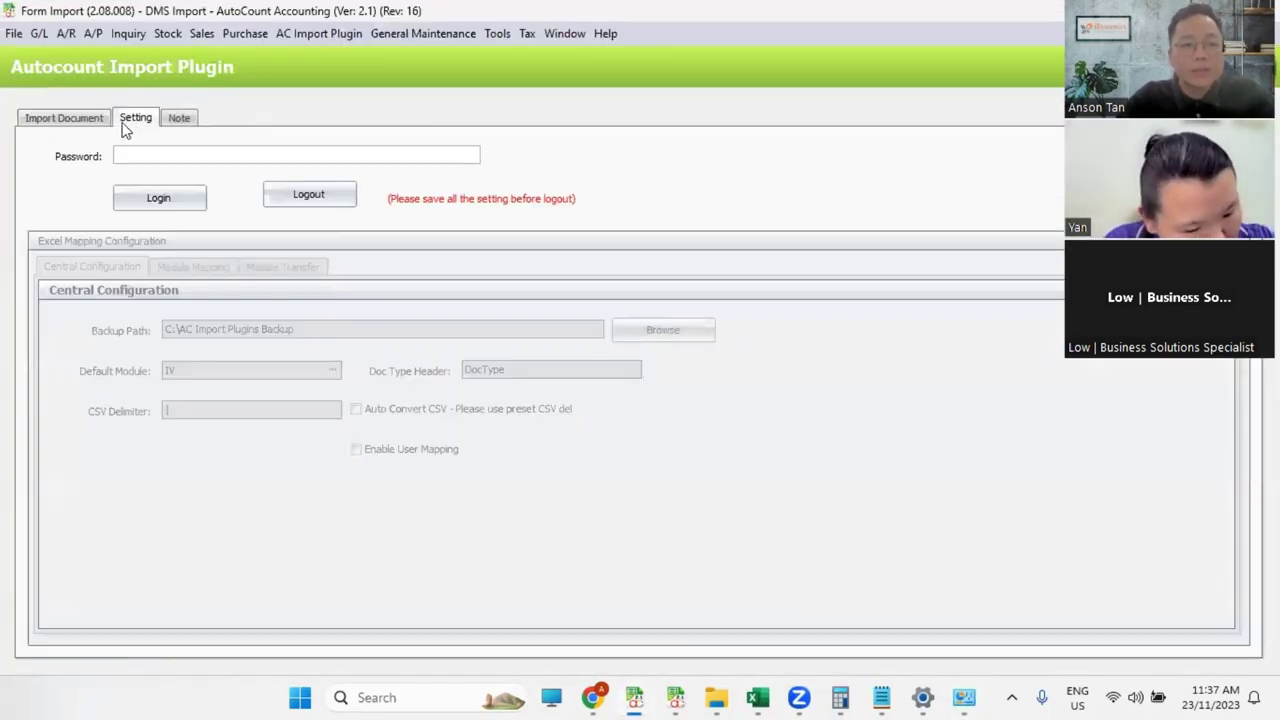
{"action": "left_click", "coordinate": [322, 35]}
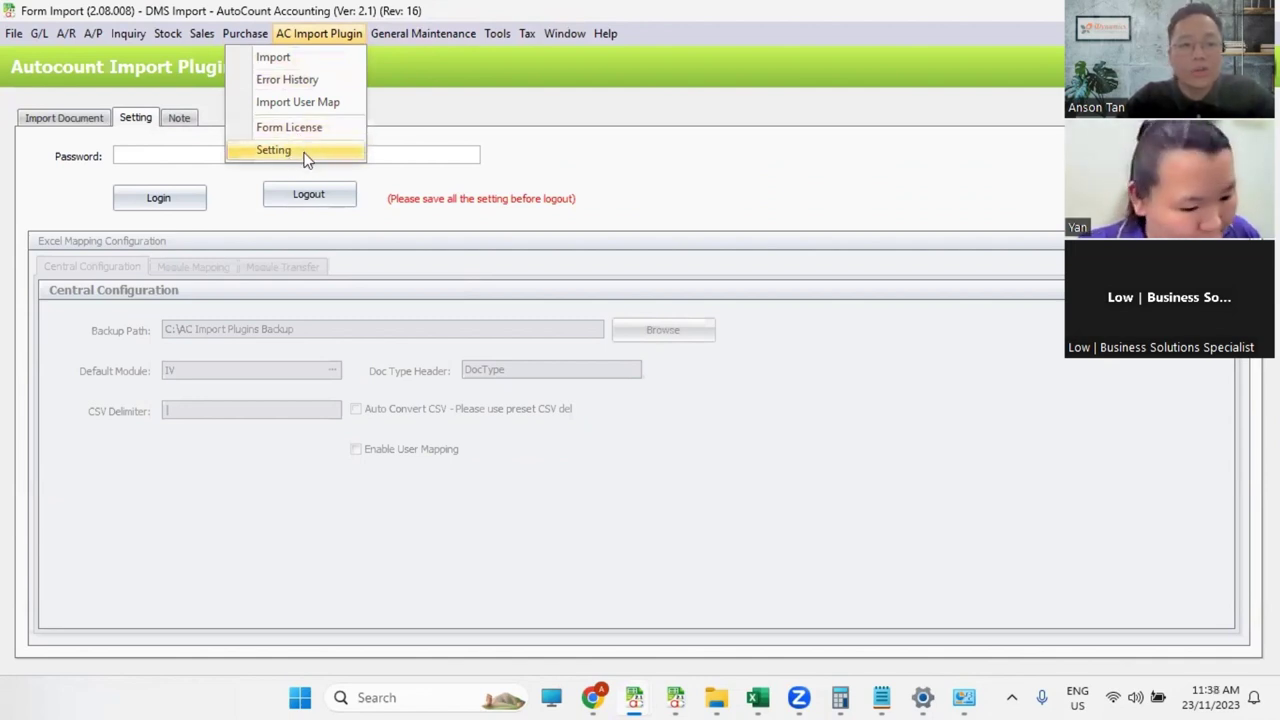
{"action": "left_click", "coordinate": [279, 57]}
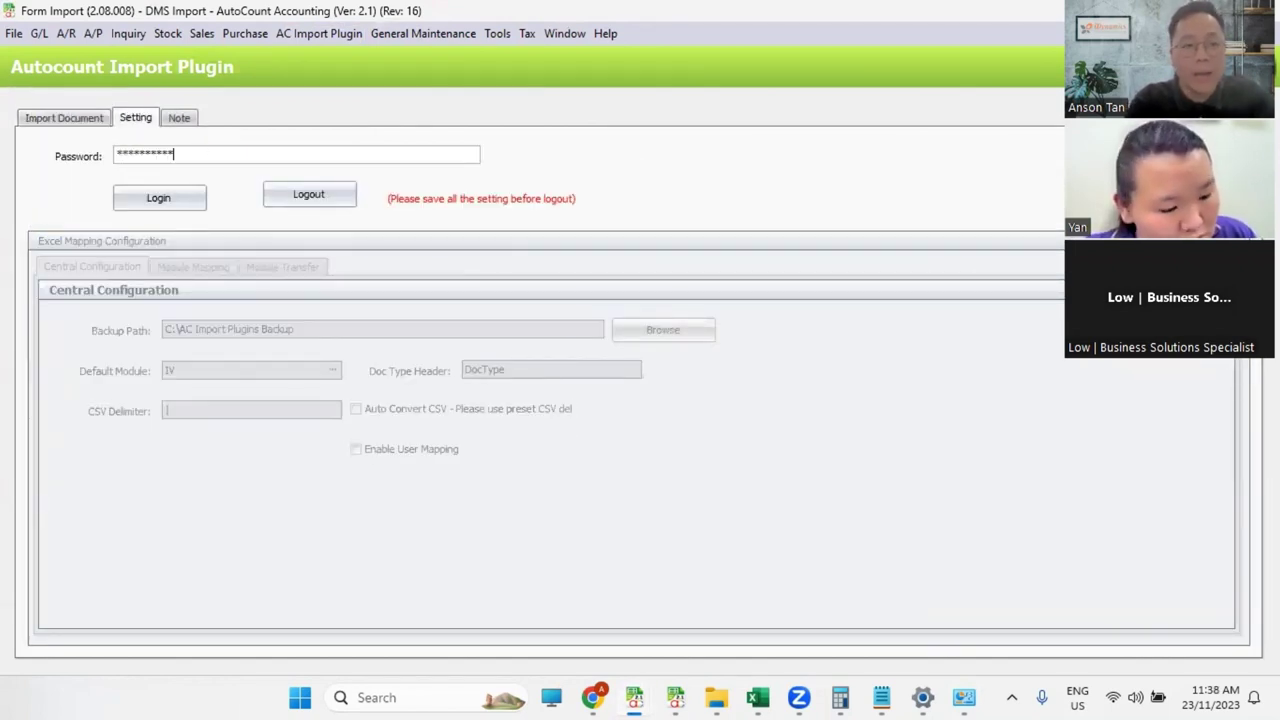
Step: Log in to the plugin settings and save the central configuration with Auto Convert CSV ticked
{"action": "left_click", "coordinate": [186, 200]}
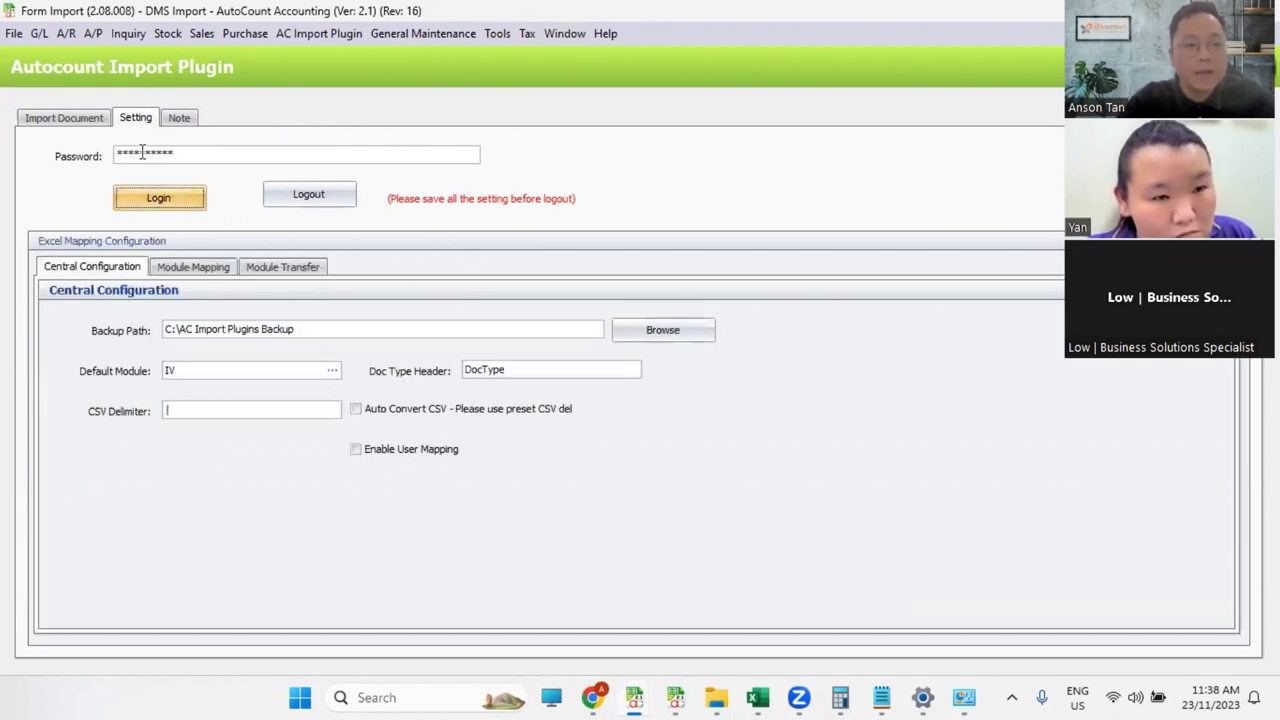
{"action": "double_click", "coordinate": [200, 155]}
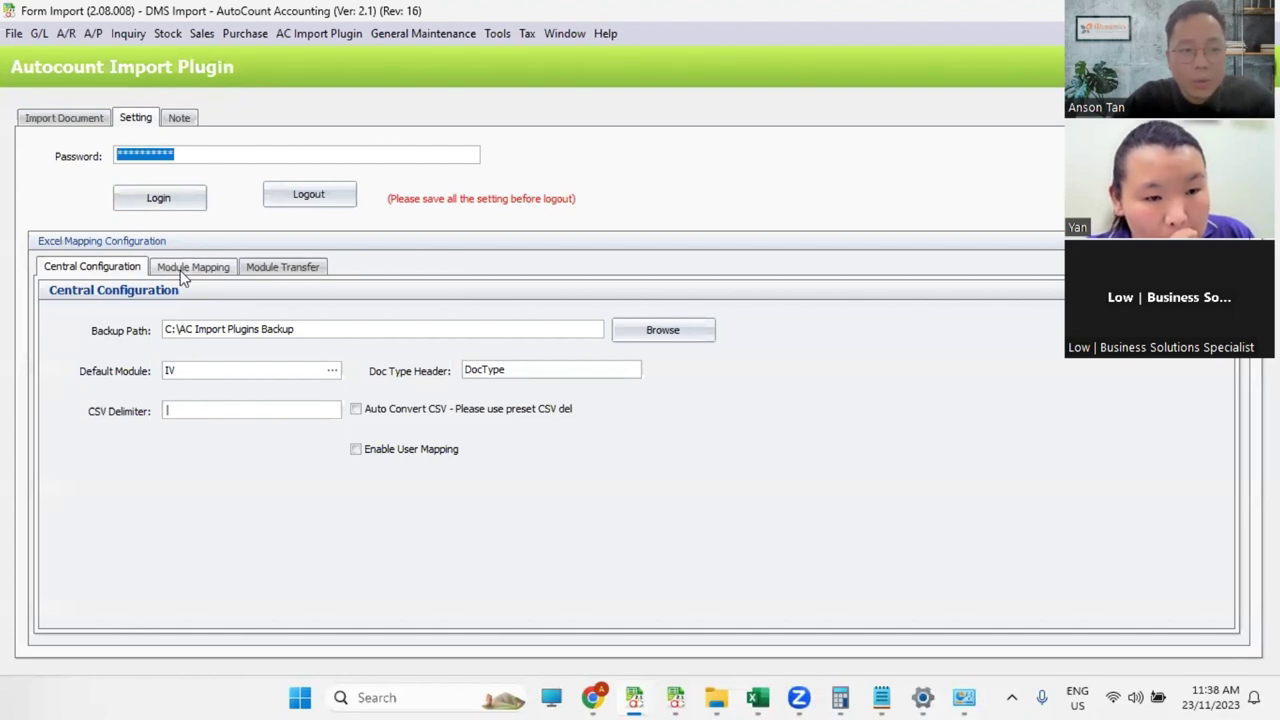
{"action": "left_click", "coordinate": [357, 410]}
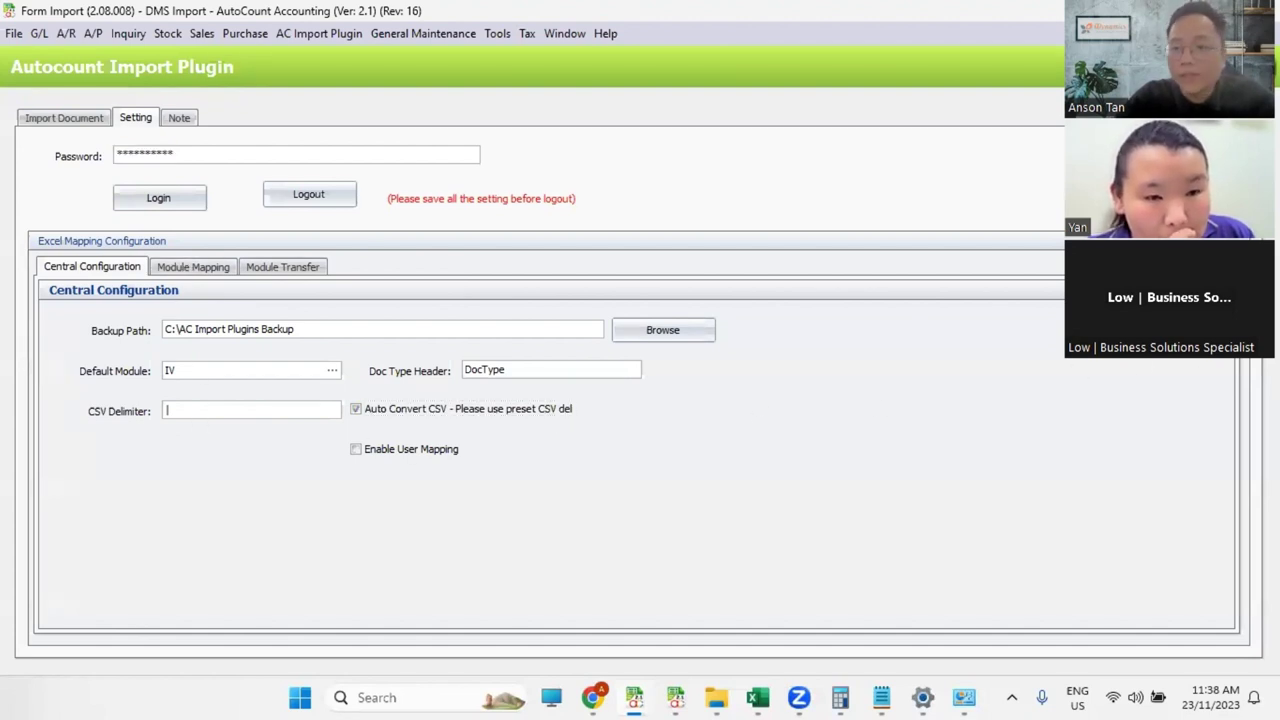
{"action": "left_click", "coordinate": [636, 362]}
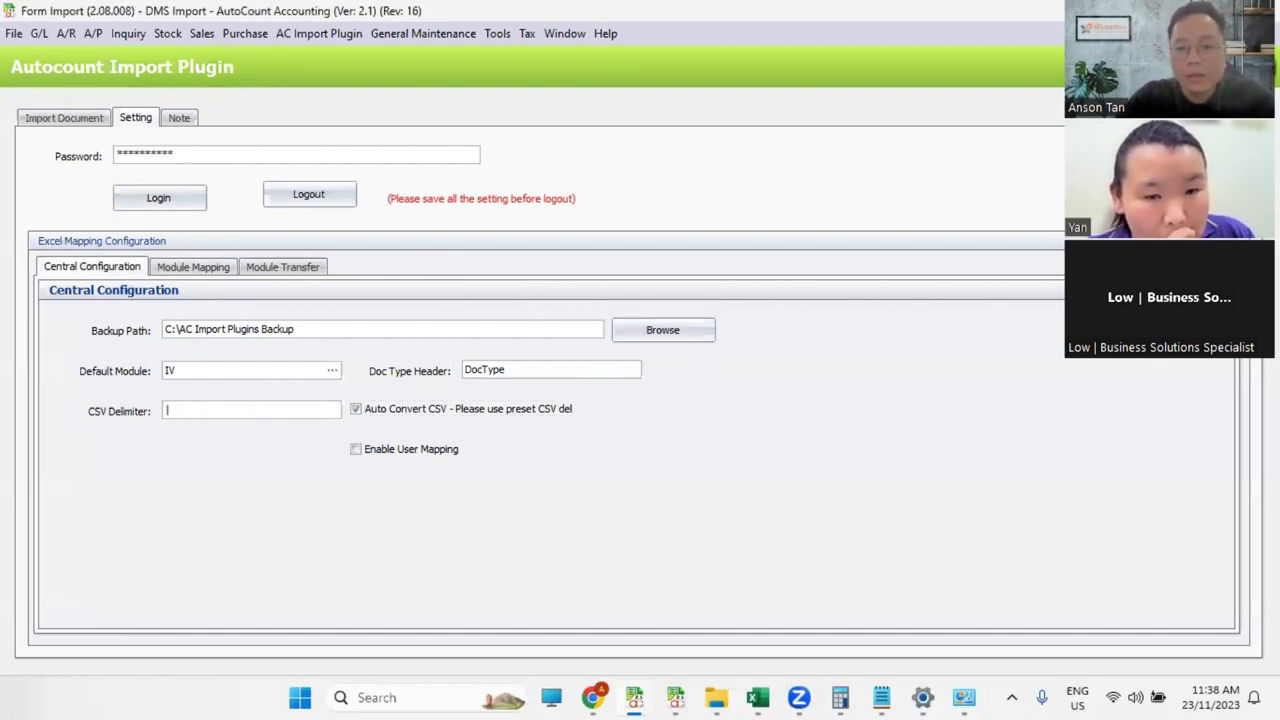
Step: Review the IV module mapping, then select the Doc Type Header value in Central Configuration
{"action": "left_click", "coordinate": [173, 270]}
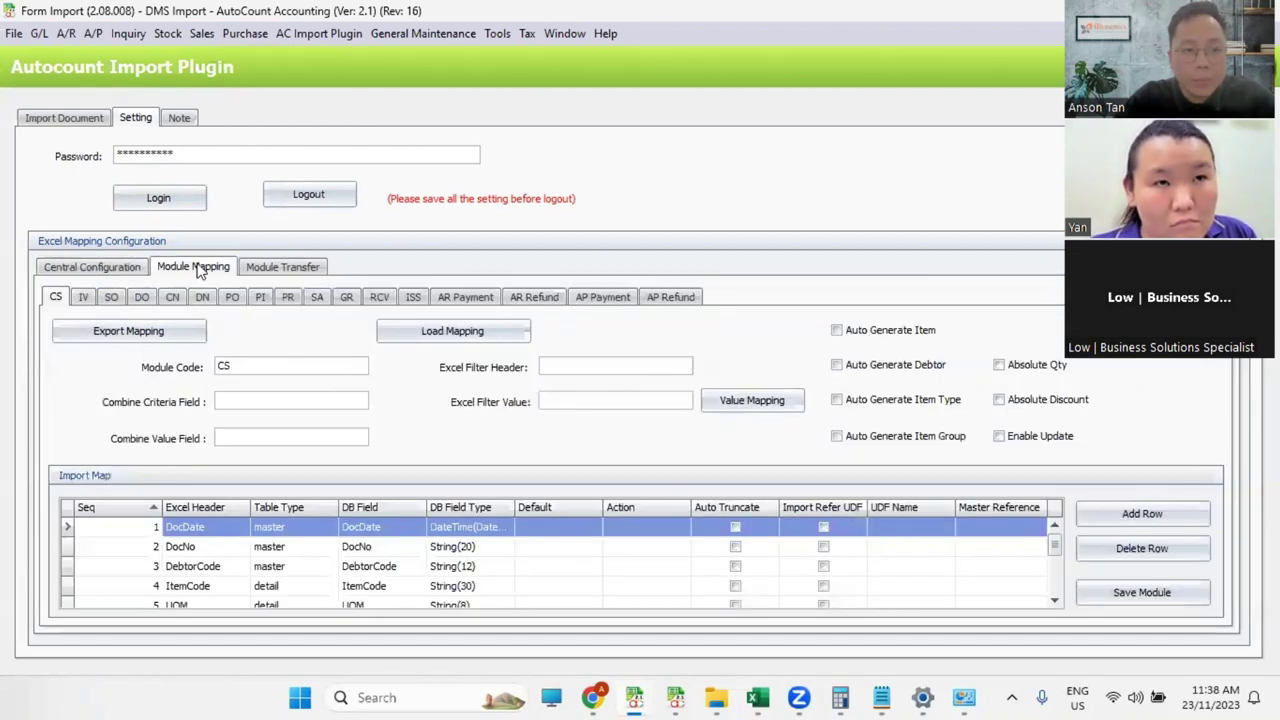
{"action": "left_click", "coordinate": [82, 298]}
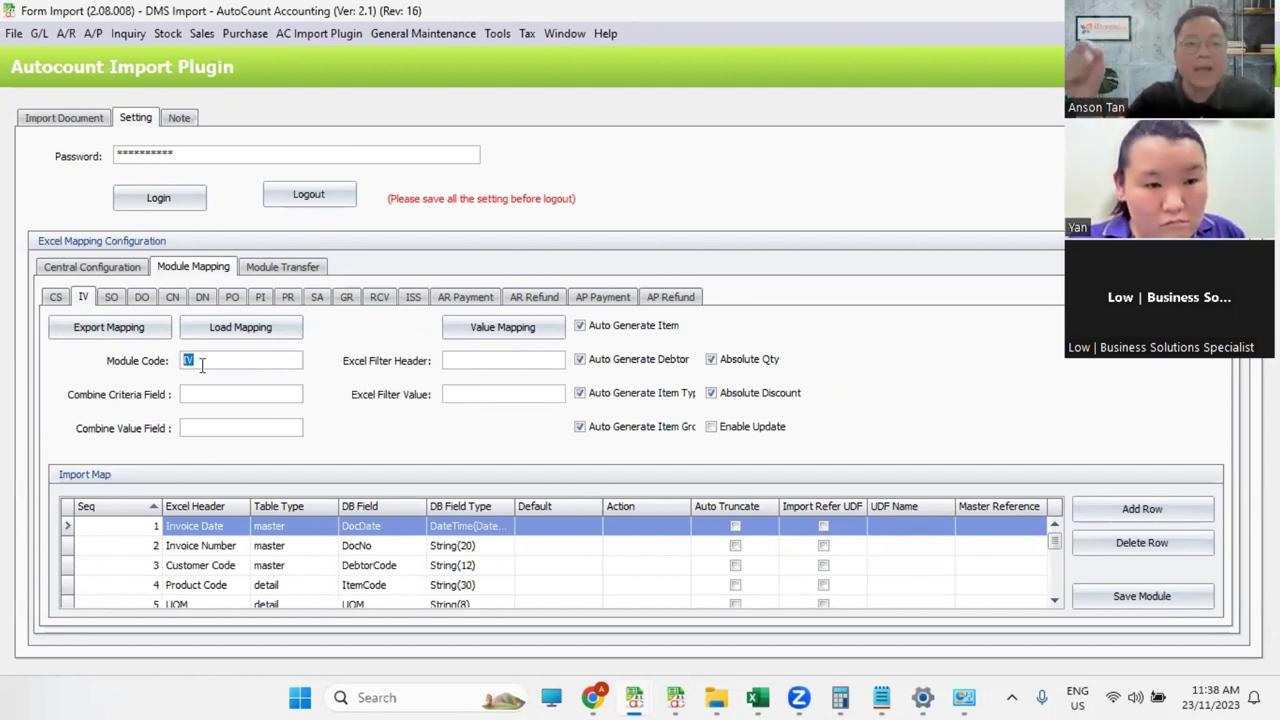
{"action": "left_click", "coordinate": [132, 268]}
{"action": "left_click_drag", "start_coordinate": [538, 369], "coordinate": [399, 373]}
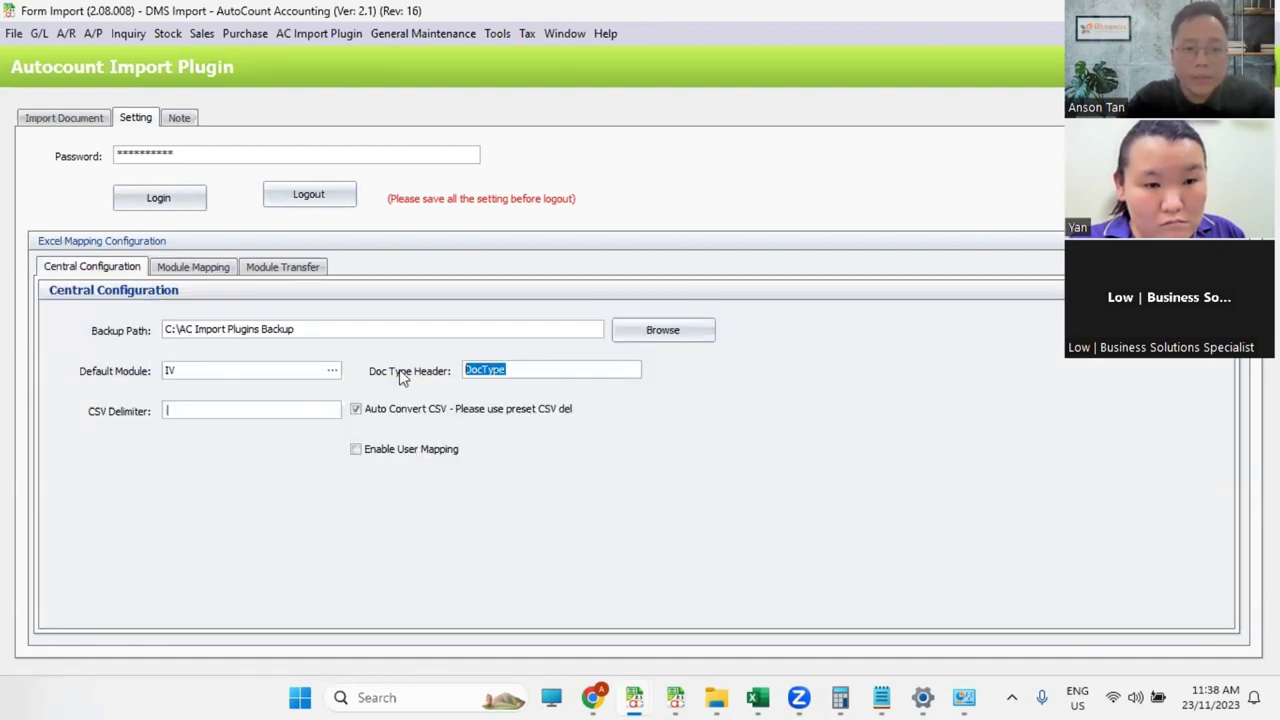
Step: Open DMS1 to SQL Posting.xlsx from the DMS folder in File Explorer
{"action": "left_click", "coordinate": [757, 697]}
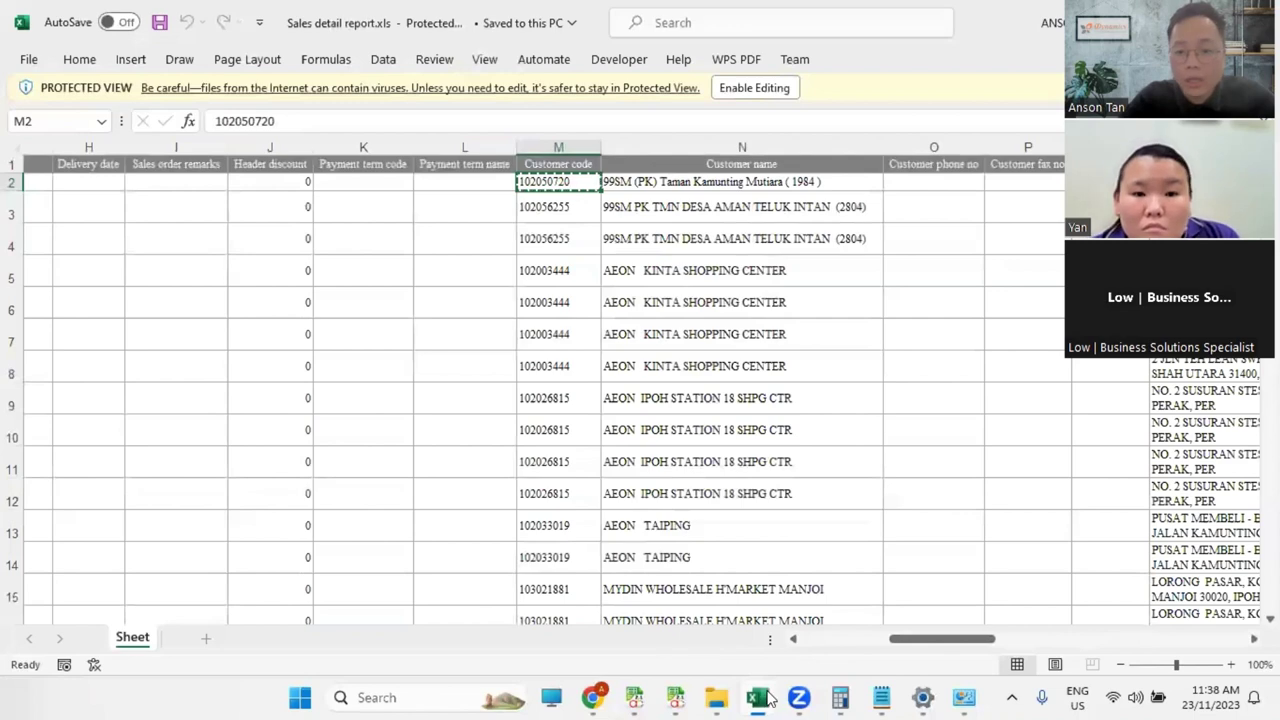
{"action": "left_click", "coordinate": [716, 697]}
{"action": "left_click", "coordinate": [645, 629]}
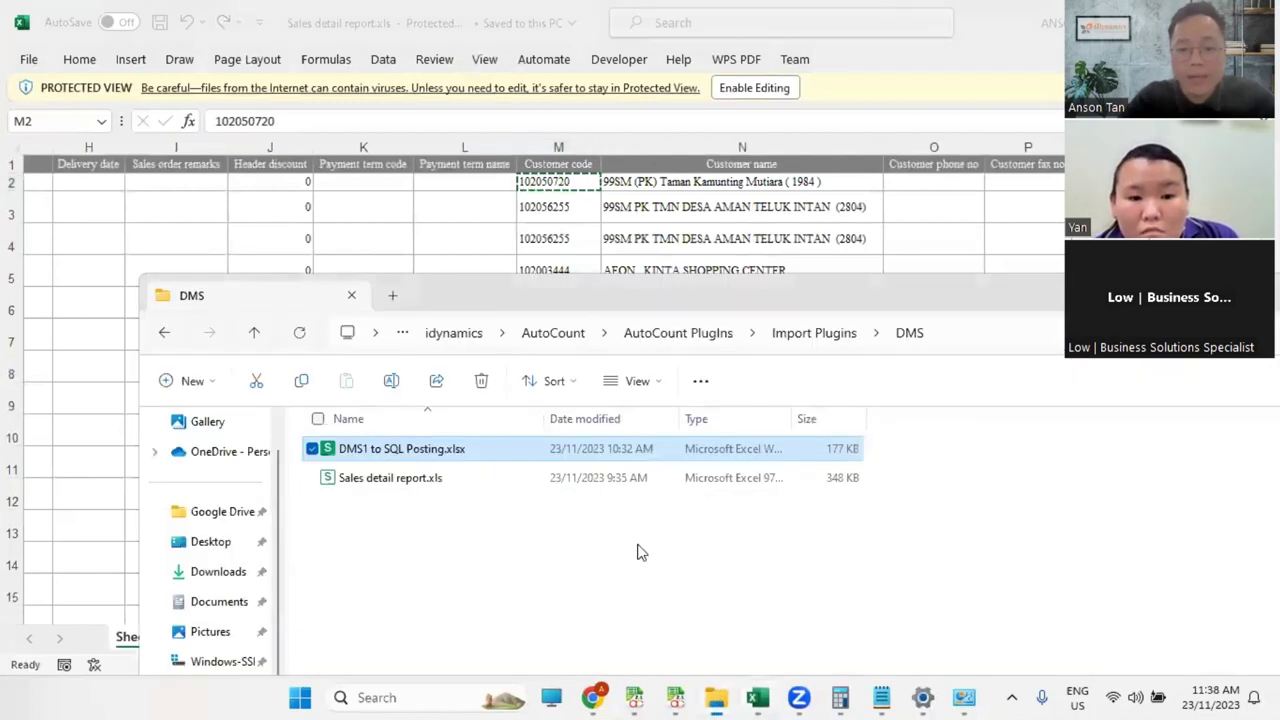
{"action": "left_click", "coordinate": [391, 482]}
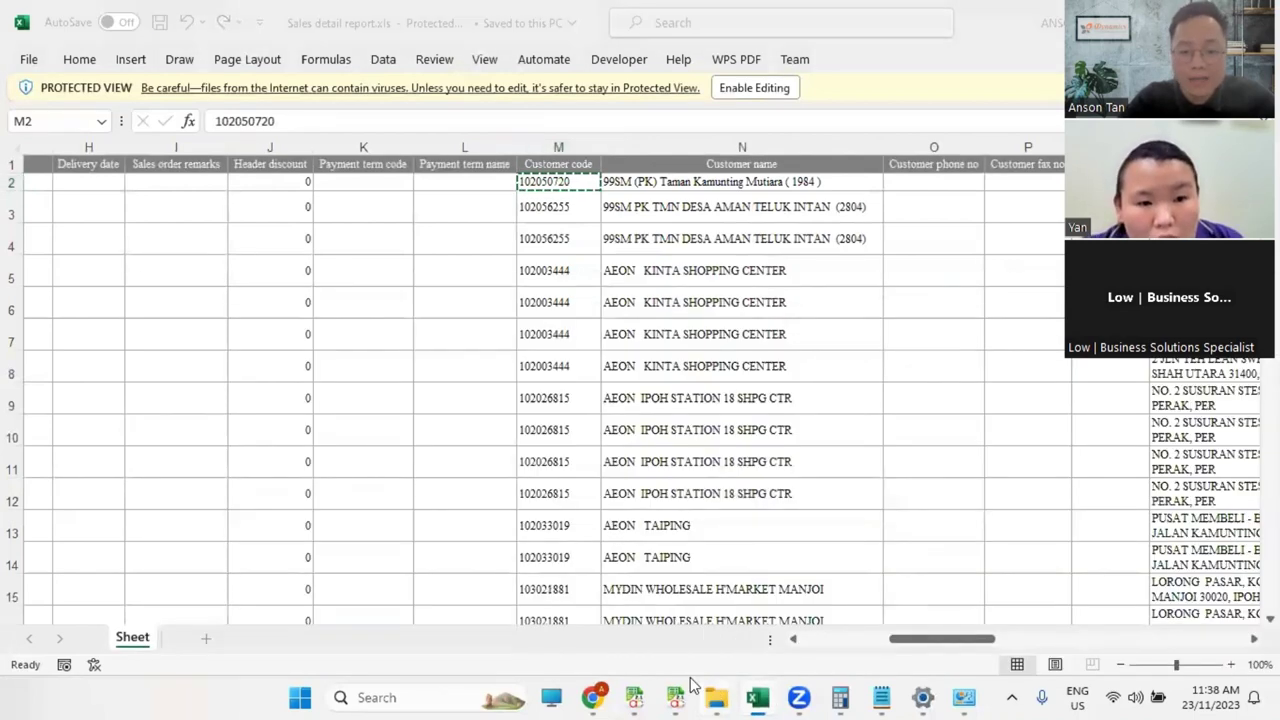
{"action": "left_click", "coordinate": [716, 697]}
{"action": "left_click", "coordinate": [634, 609]}
{"action": "double_click", "coordinate": [390, 451]}
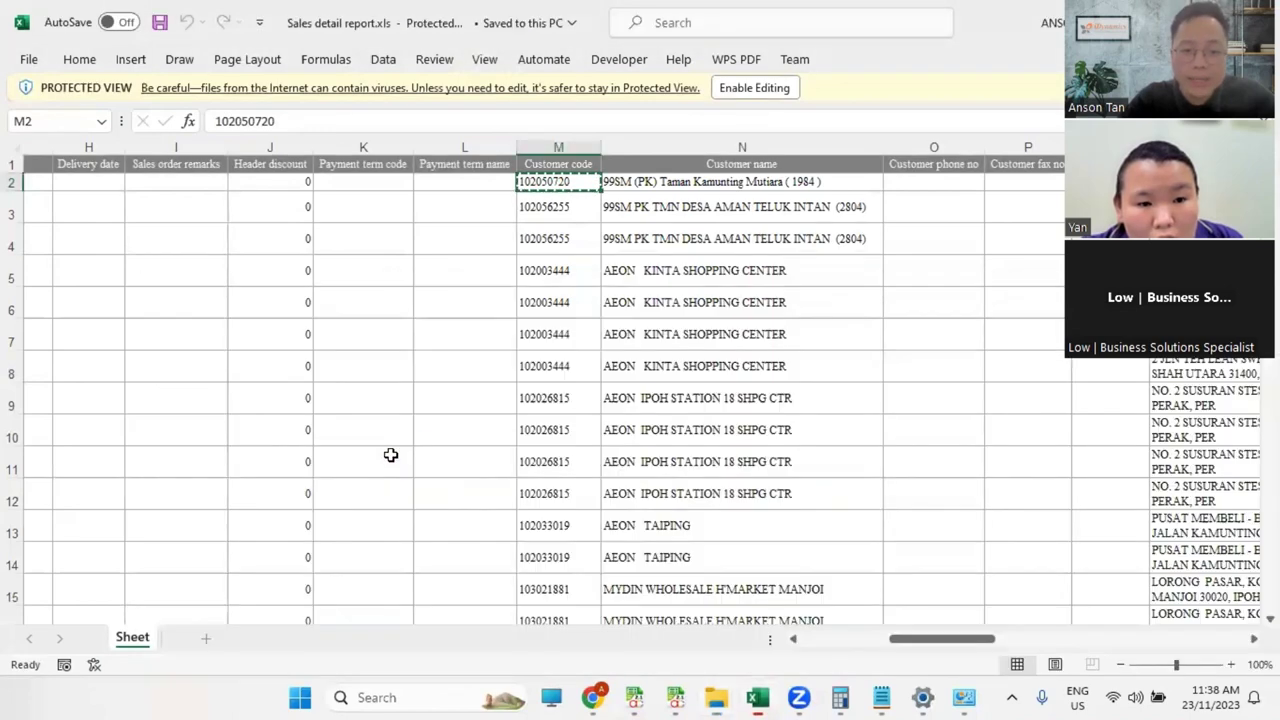
Step: Check the customer code in cell M10 of the Sales detail report
{"action": "left_click", "coordinate": [548, 461]}
{"action": "left_click", "coordinate": [568, 430]}
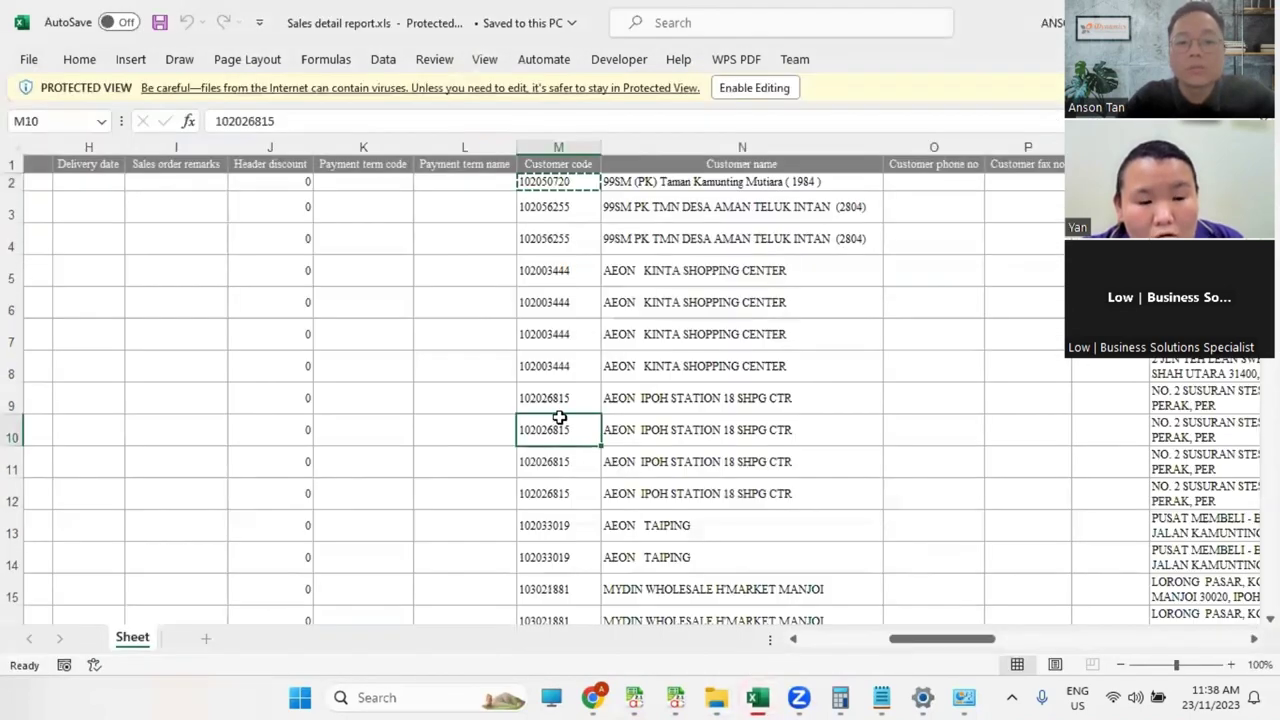
{"action": "mouse_move", "coordinate": [762, 697]}
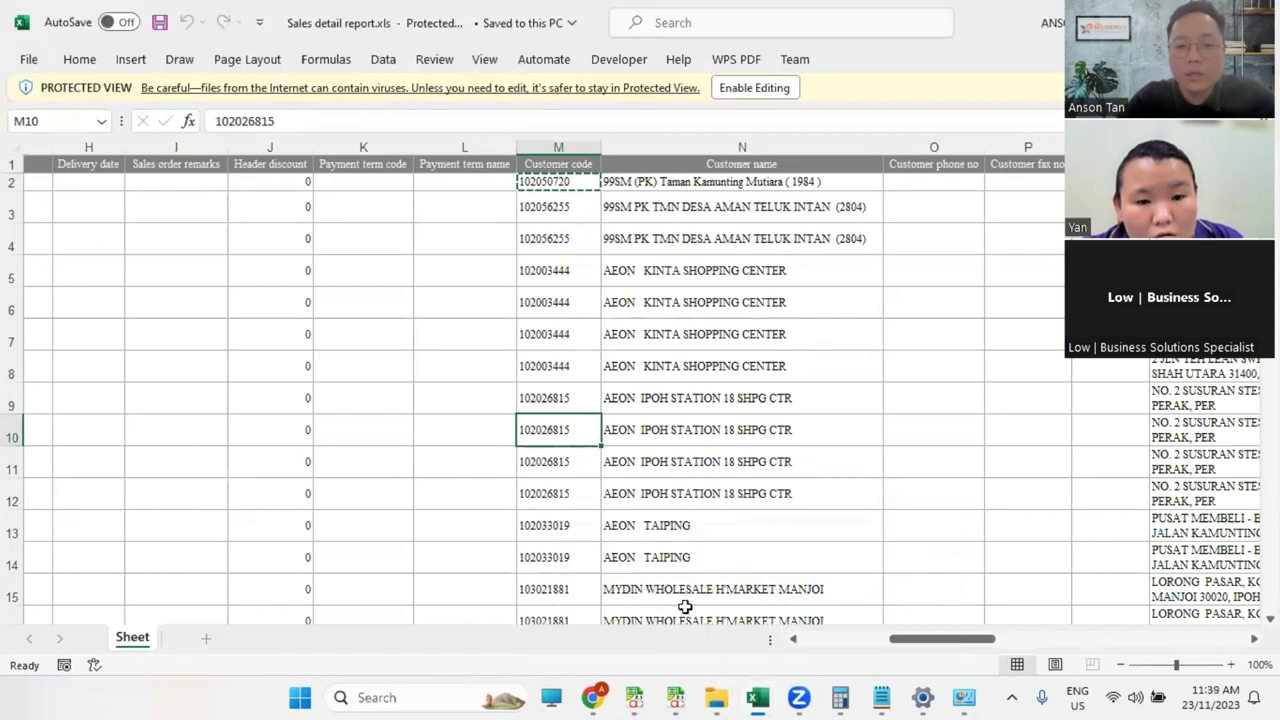
{"action": "key", "text": "alt+Tab"}
{"action": "key", "text": "alt+Tab"}
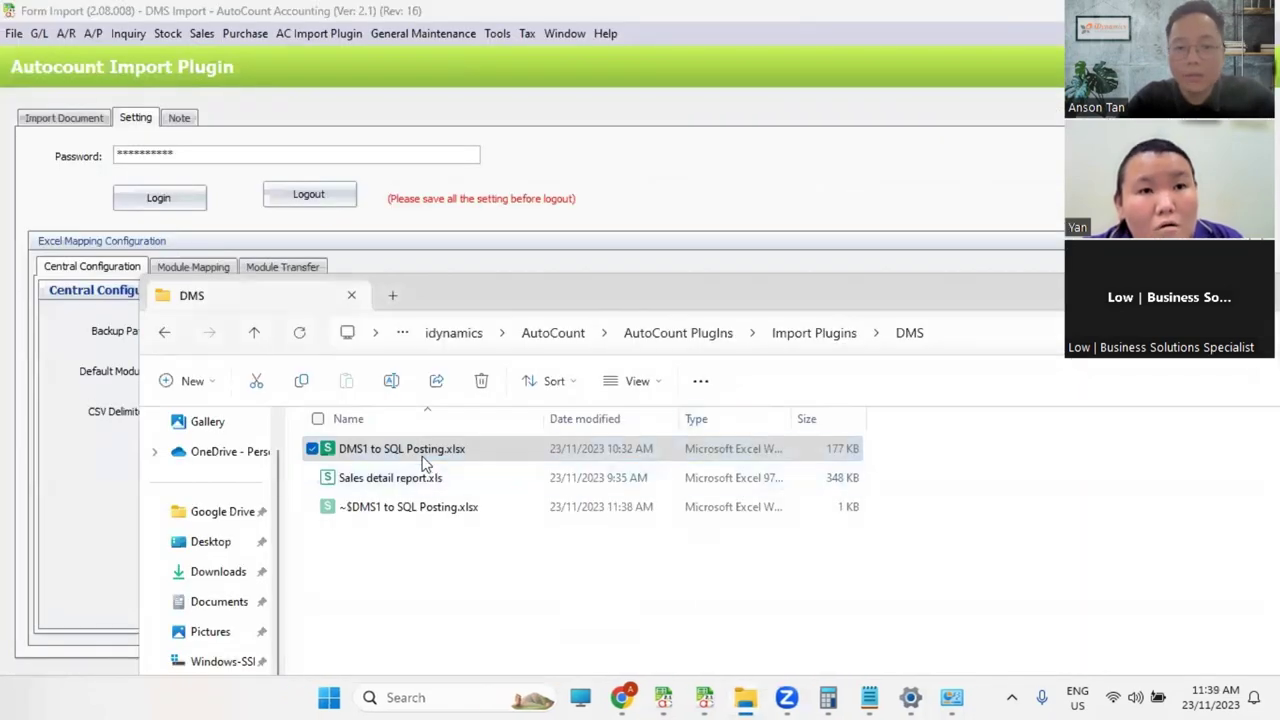
Step: Inspect the Selling Type column values and filter list on the INV sheet
{"action": "double_click", "coordinate": [425, 450]}
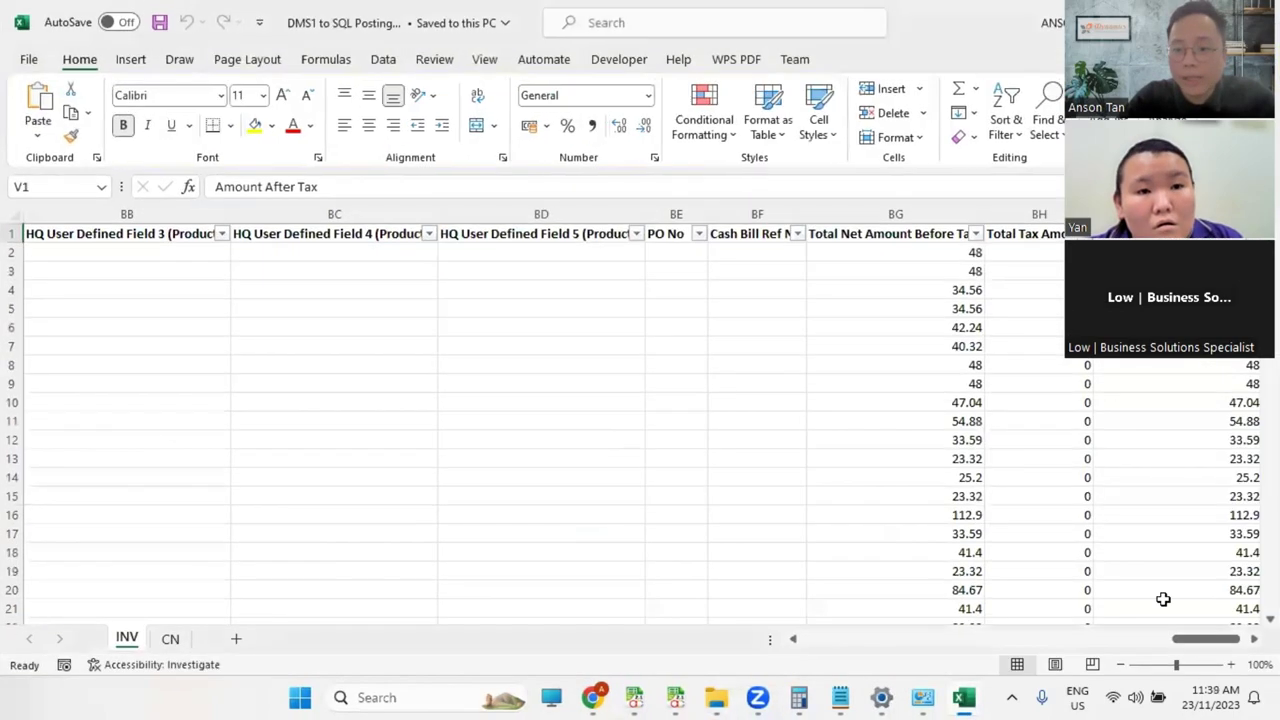
{"action": "left_click_drag", "start_coordinate": [1153, 647], "coordinate": [872, 659]}
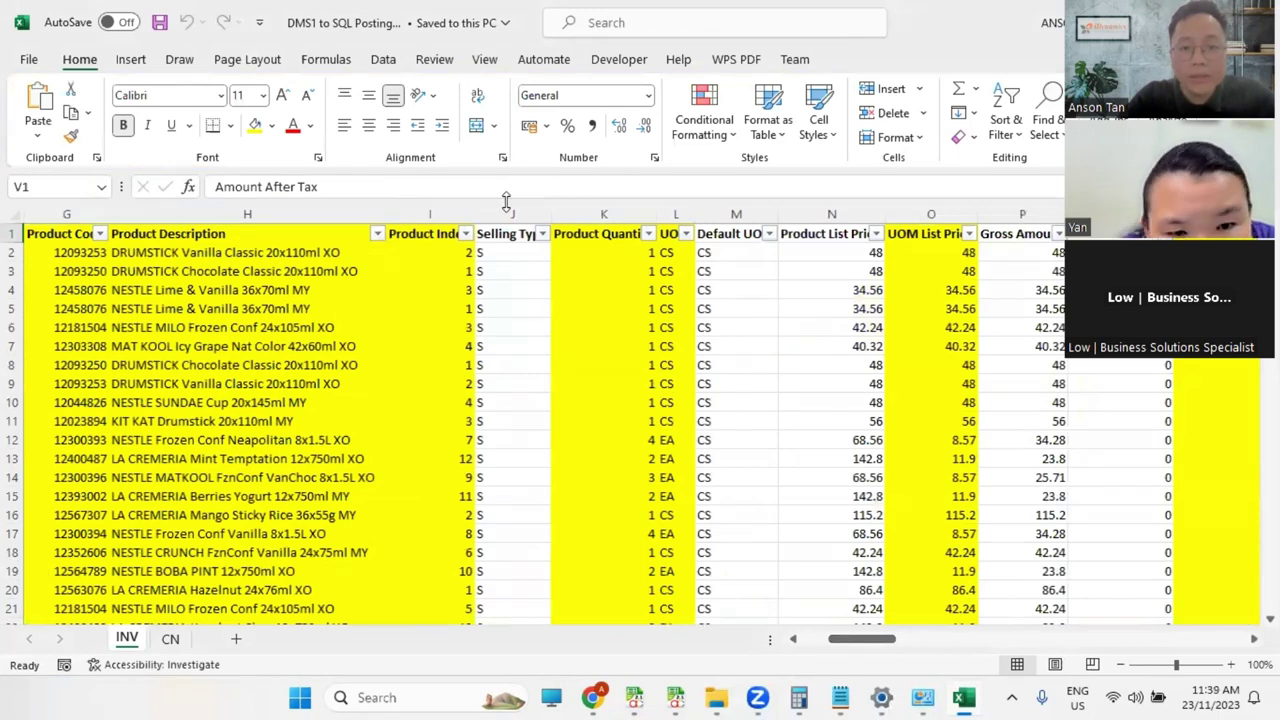
{"action": "left_click", "coordinate": [547, 212]}
{"action": "left_click_drag", "start_coordinate": [508, 252], "coordinate": [508, 545]}
{"action": "left_click", "coordinate": [557, 233]}
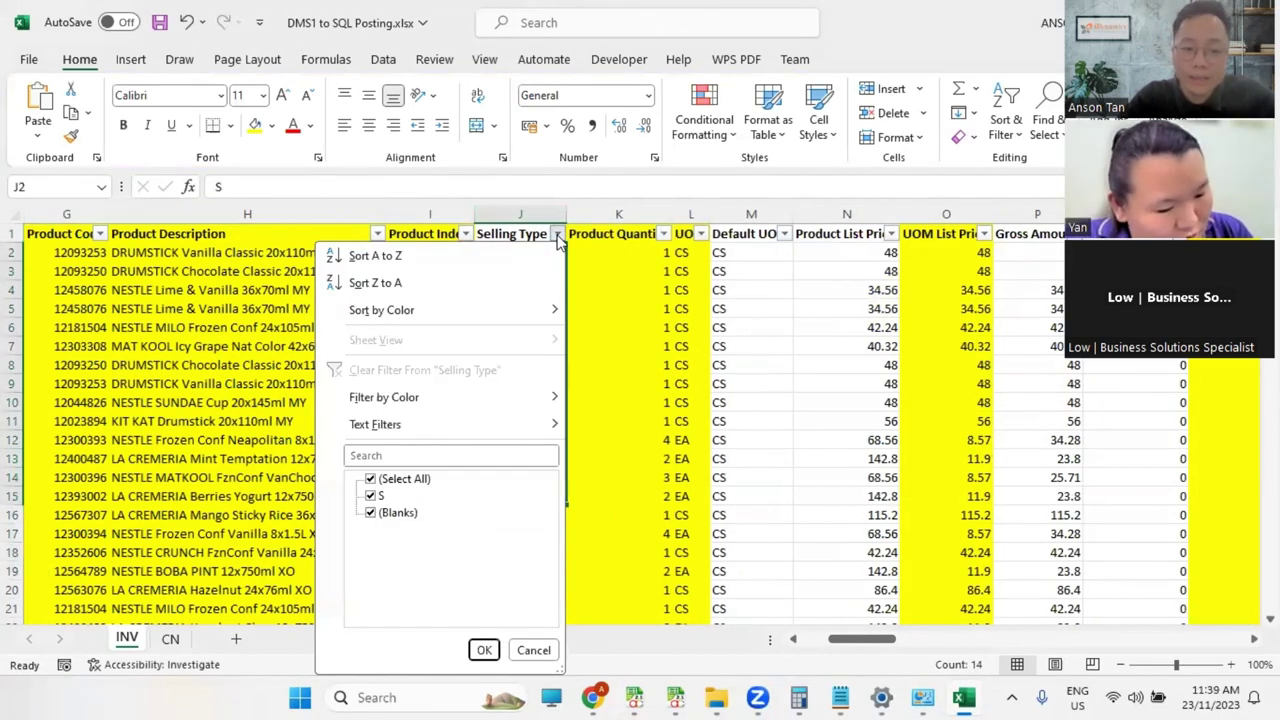
{"action": "left_click", "coordinate": [631, 325]}
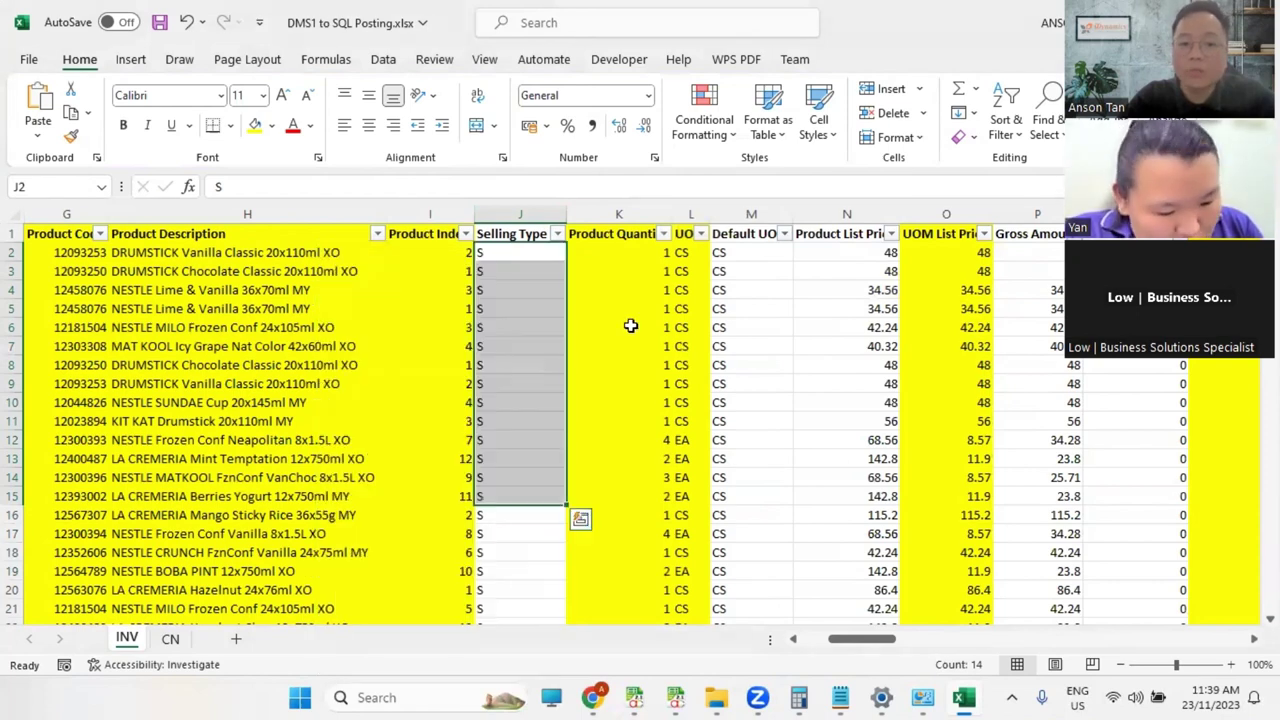
Step: Copy header J1 'Selling Type' and paste it into AutoCount's Doc Type Header
{"action": "left_click", "coordinate": [508, 235]}
{"action": "key", "text": "ctrl+c"}
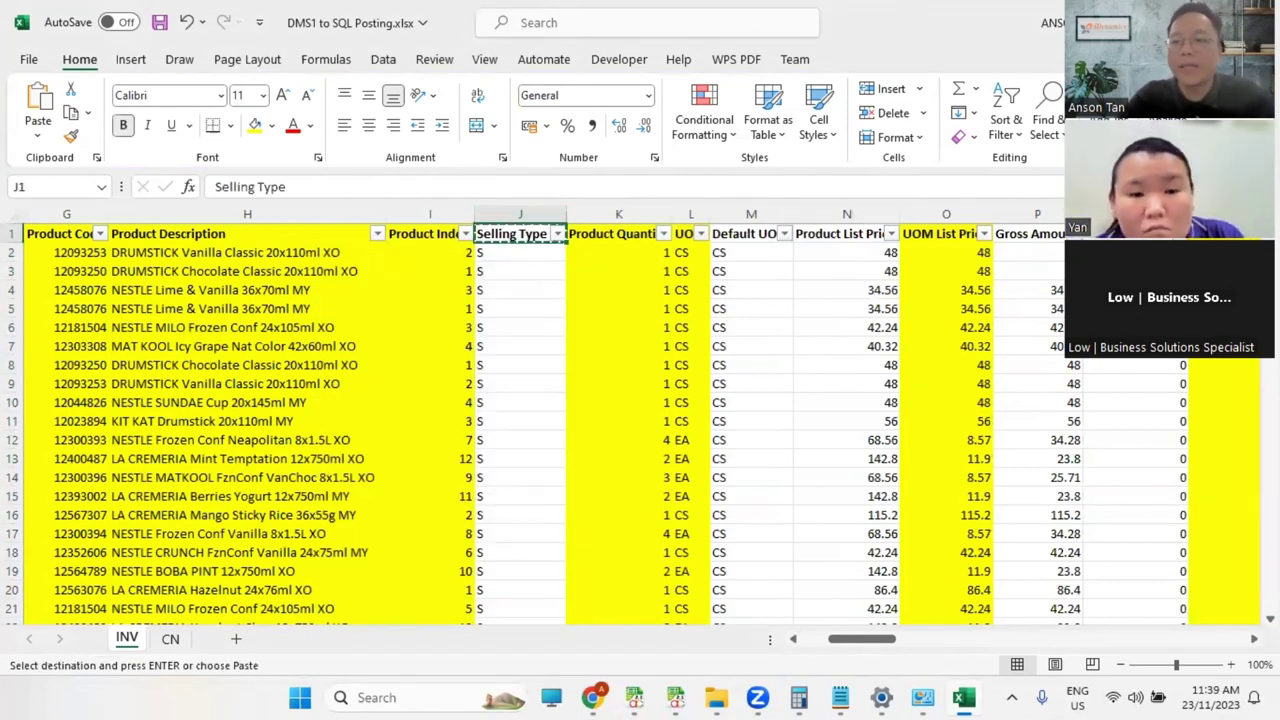
{"action": "key", "text": "alt+Tab"}
{"action": "key", "text": "ctrl+v"}
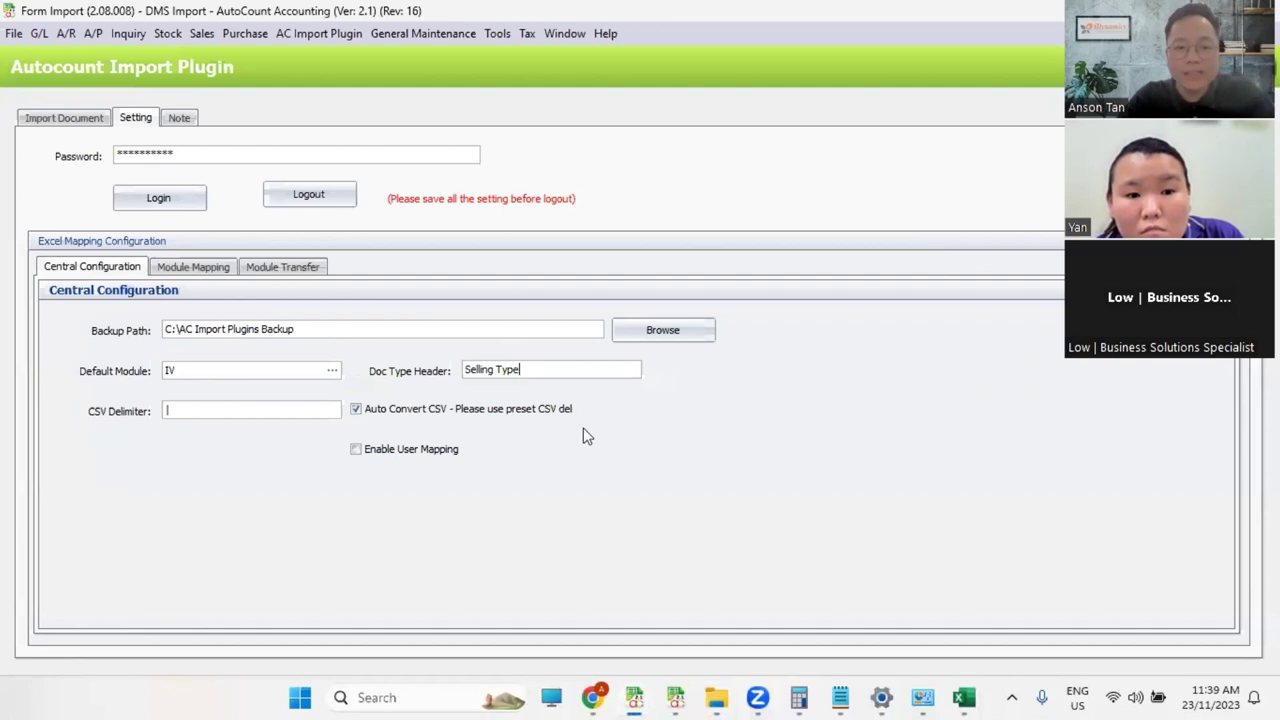
Step: Set the IV module mapping's Module Code to uppercase S
{"action": "left_click", "coordinate": [193, 267]}
{"action": "left_click", "coordinate": [190, 360]}
{"action": "type", "text": "s"}
{"action": "key", "text": "BackSpace"}
{"action": "key", "text": "Caps_Lock"}
{"action": "type", "text": "S"}
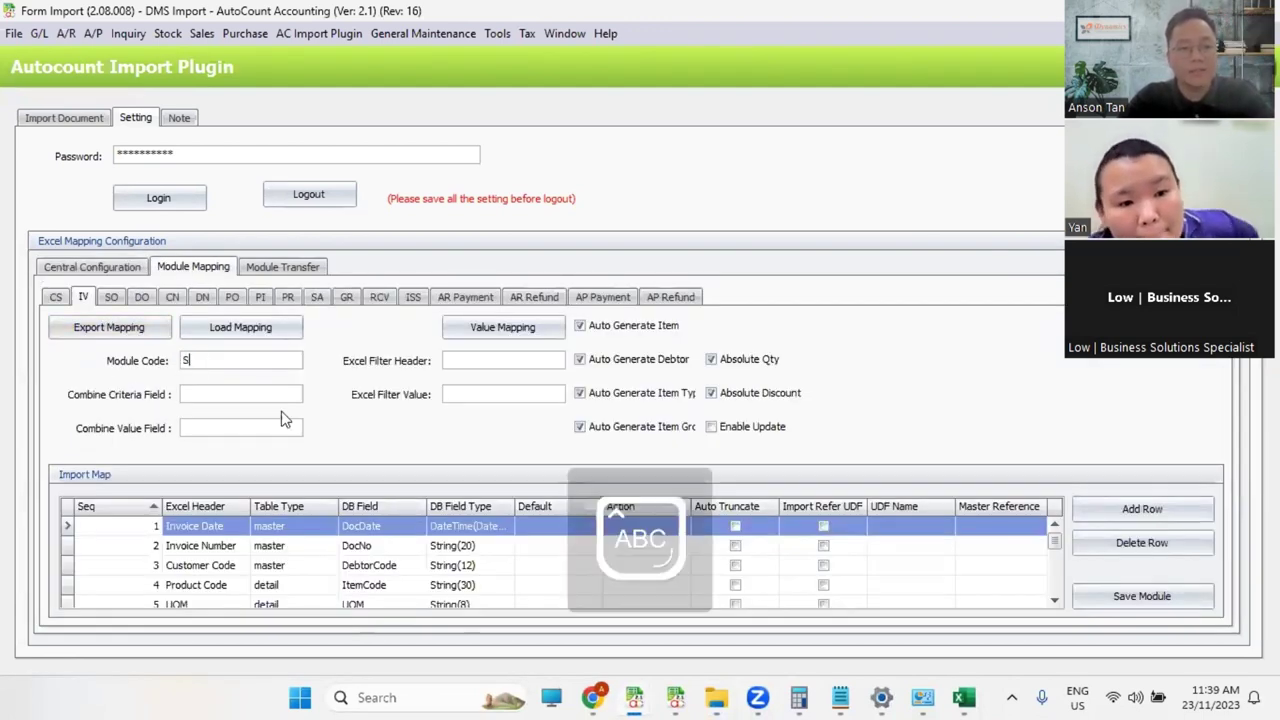
{"action": "left_click", "coordinate": [963, 697]}
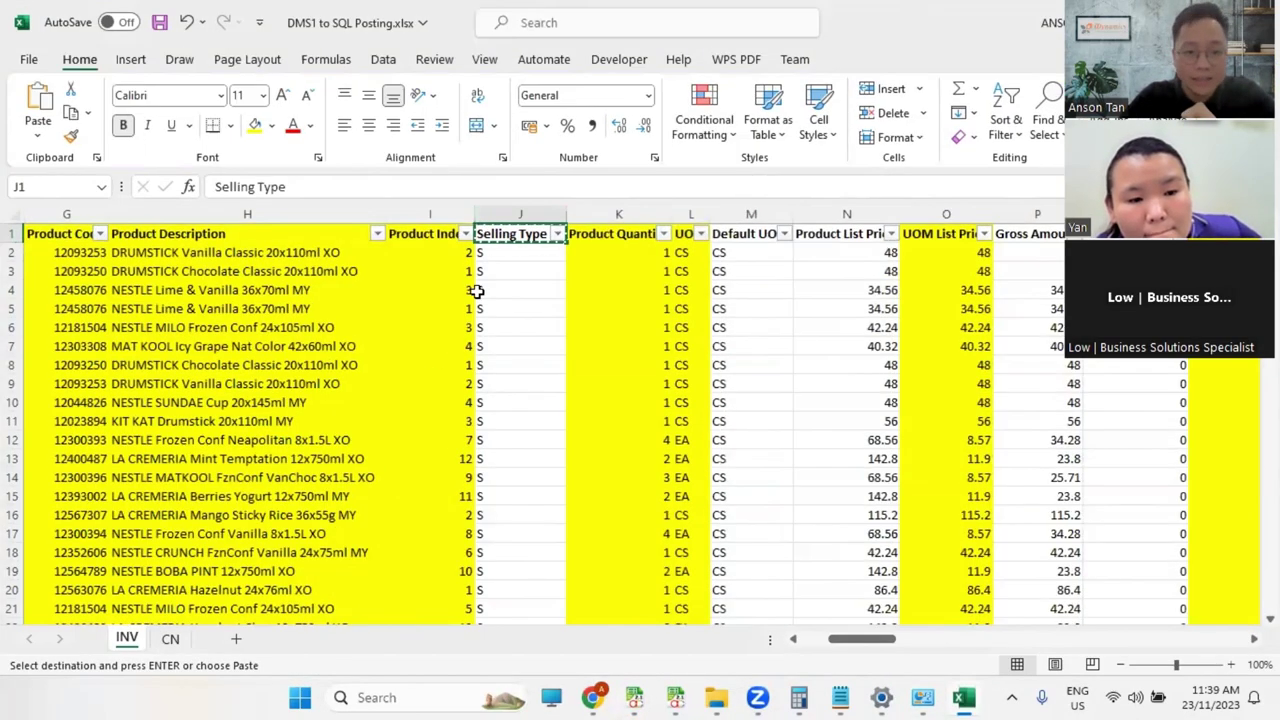
Step: Compare the CN sheet's Selling Type column with the INV sheet, then return to AutoCount
{"action": "left_click", "coordinate": [170, 638]}
{"action": "left_click", "coordinate": [663, 214]}
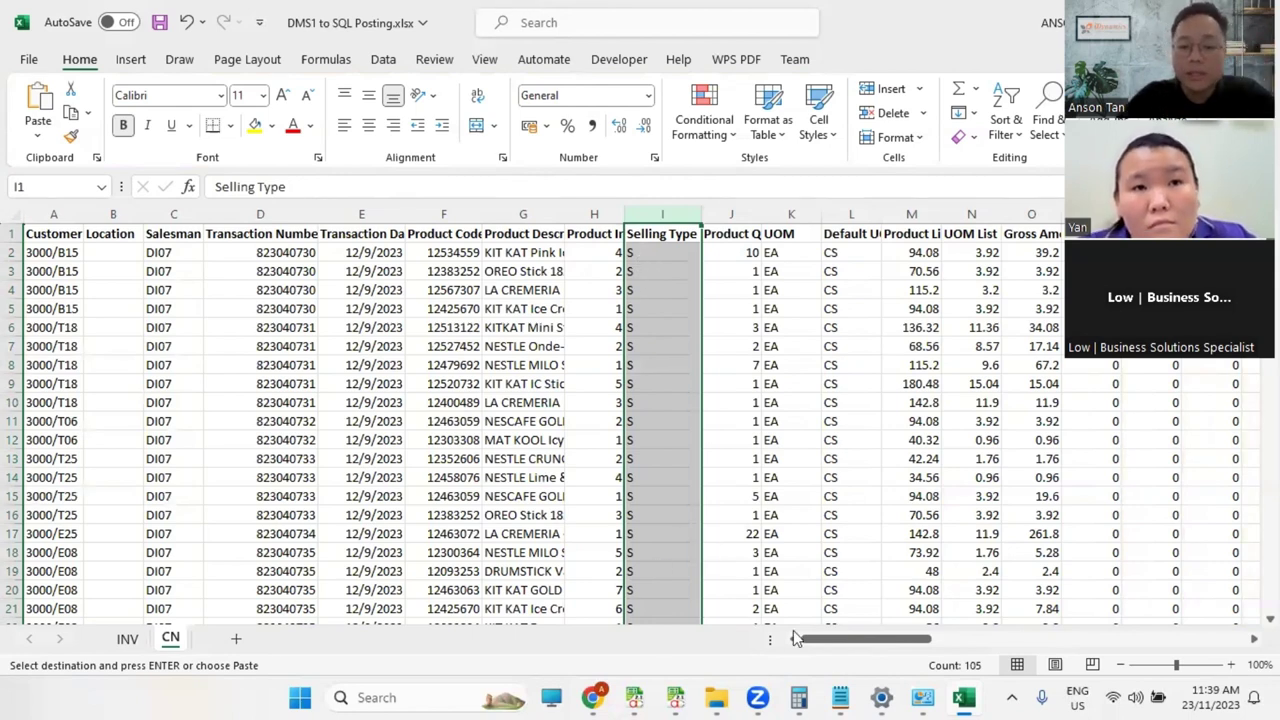
{"action": "mouse_move", "coordinate": [651, 698]}
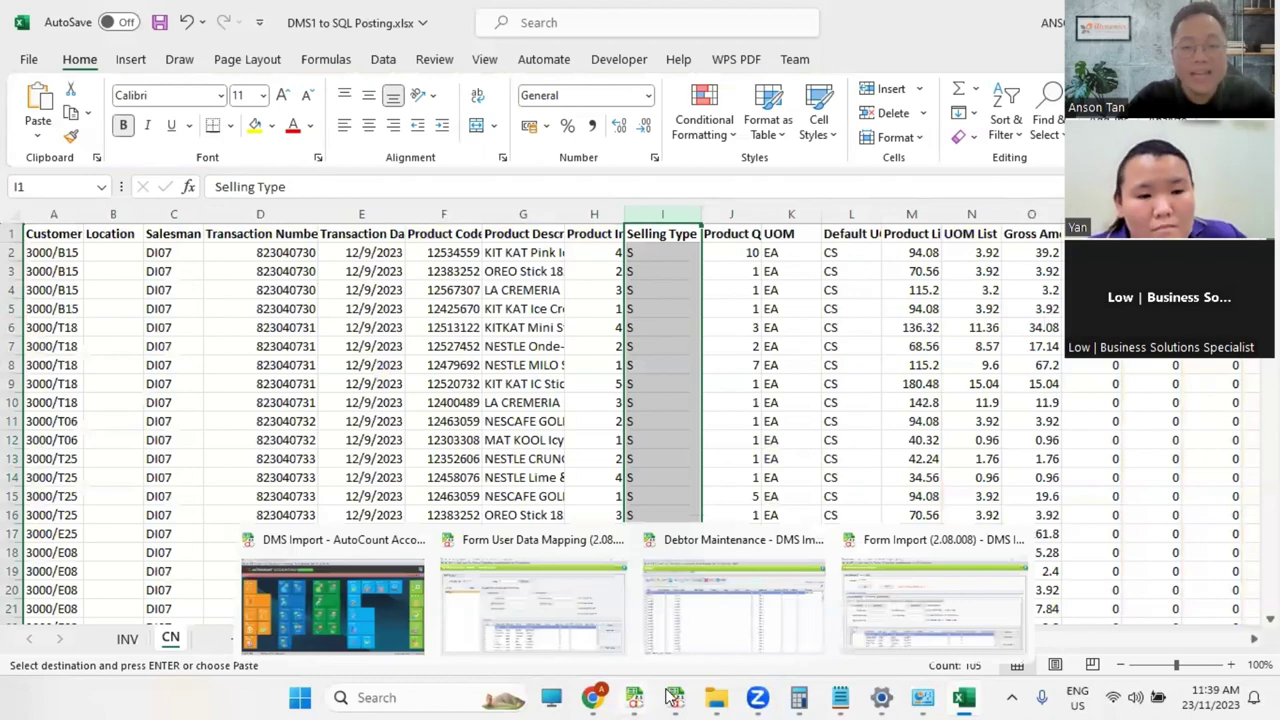
{"action": "left_click", "coordinate": [127, 638]}
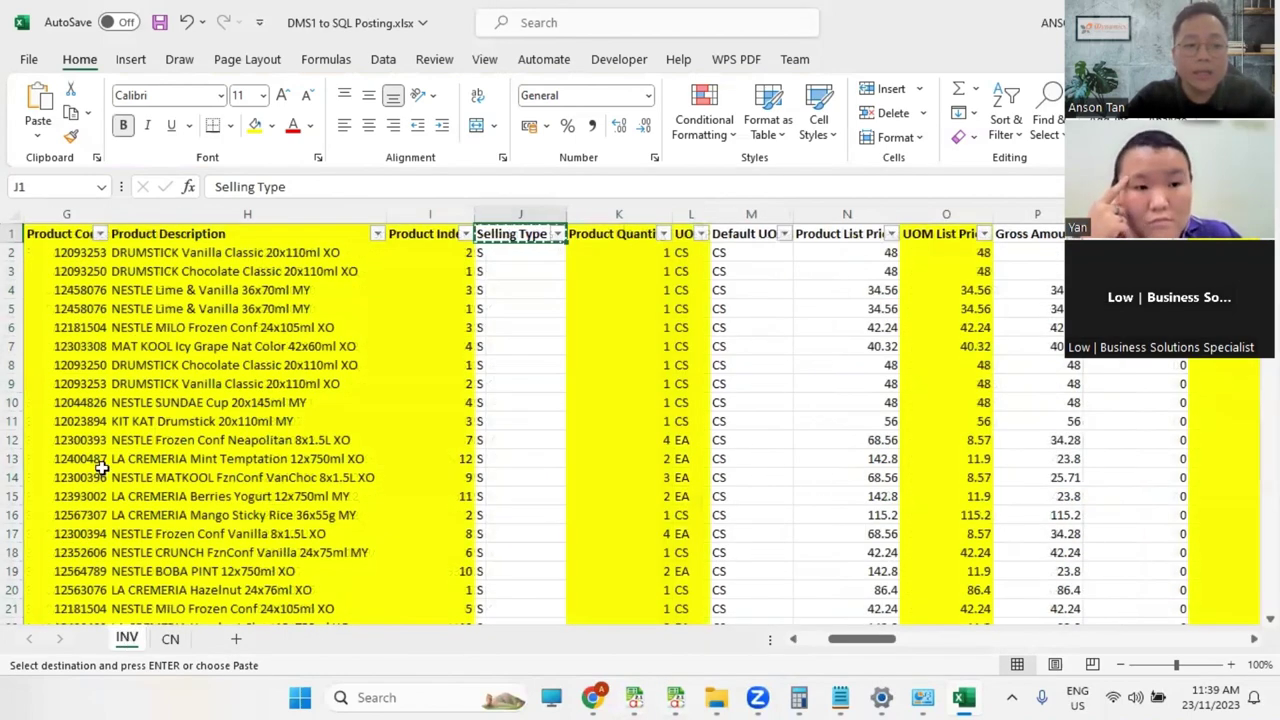
{"action": "left_click_drag", "start_coordinate": [914, 638], "coordinate": [755, 655]}
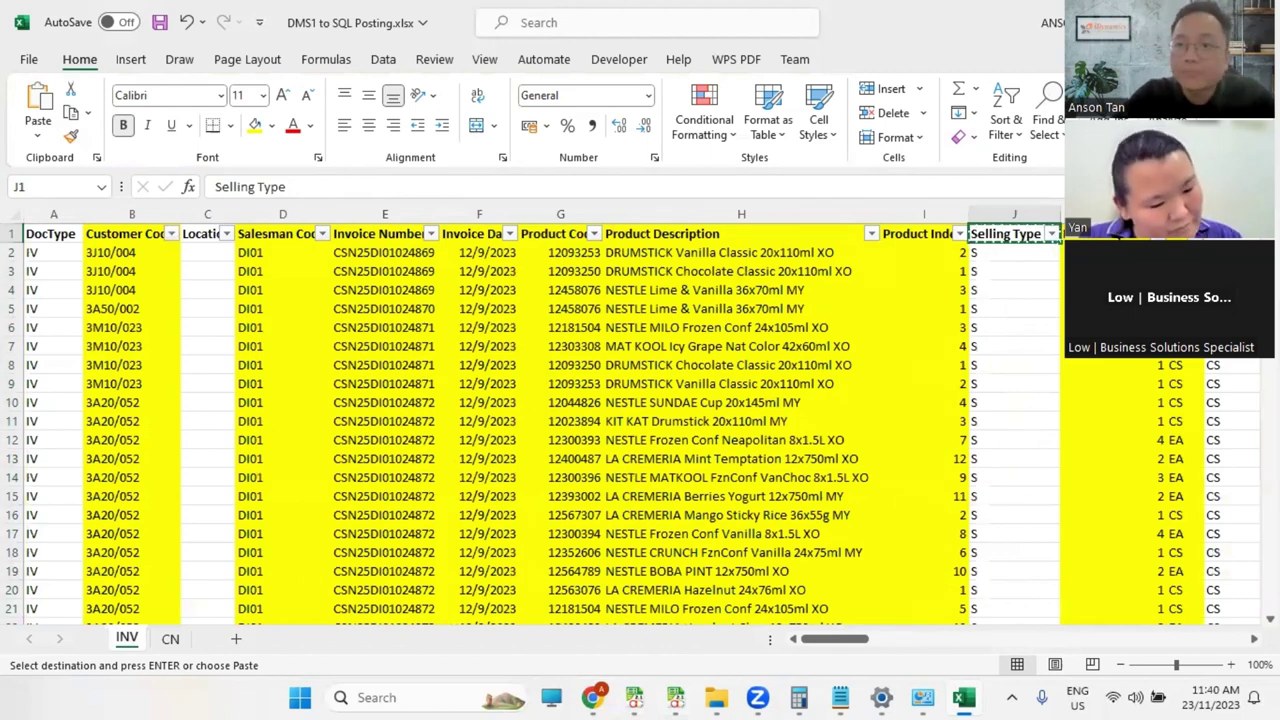
{"action": "key", "text": "alt+Tab"}
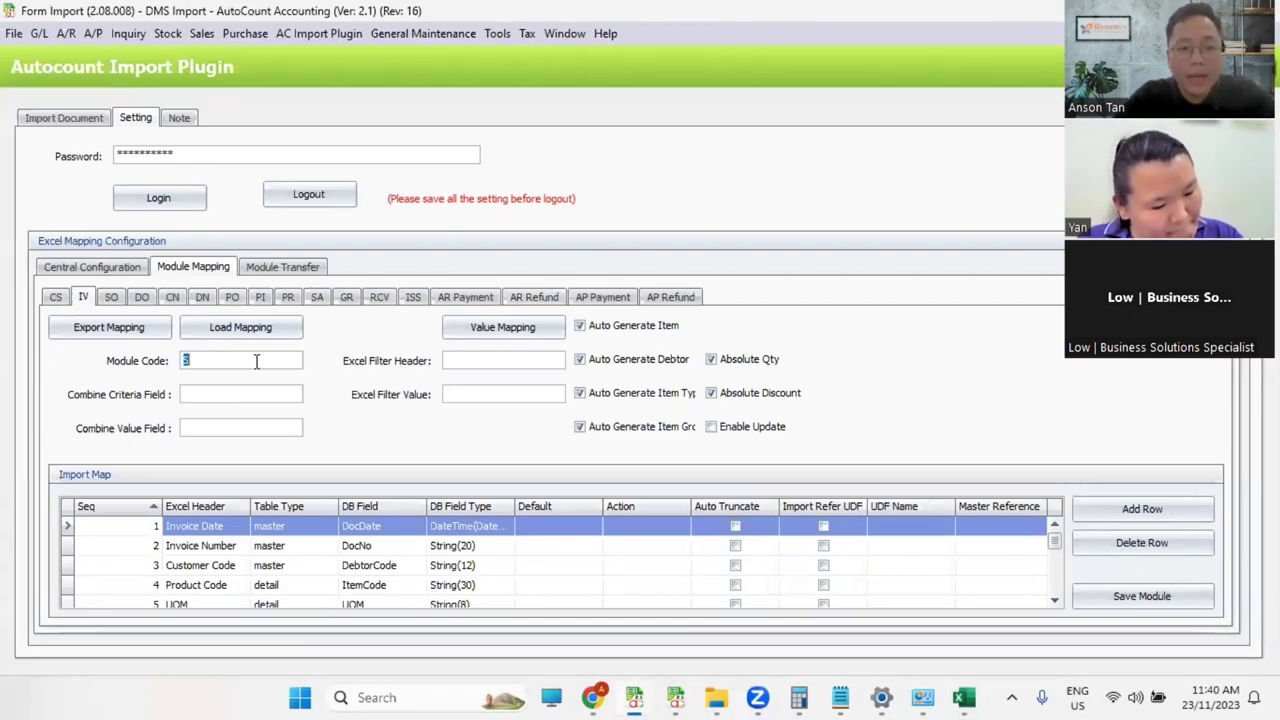
Step: Replace the Doc Type Header with DocType and scroll to the bottom of the IV mapping grid
{"action": "left_click", "coordinate": [90, 267]}
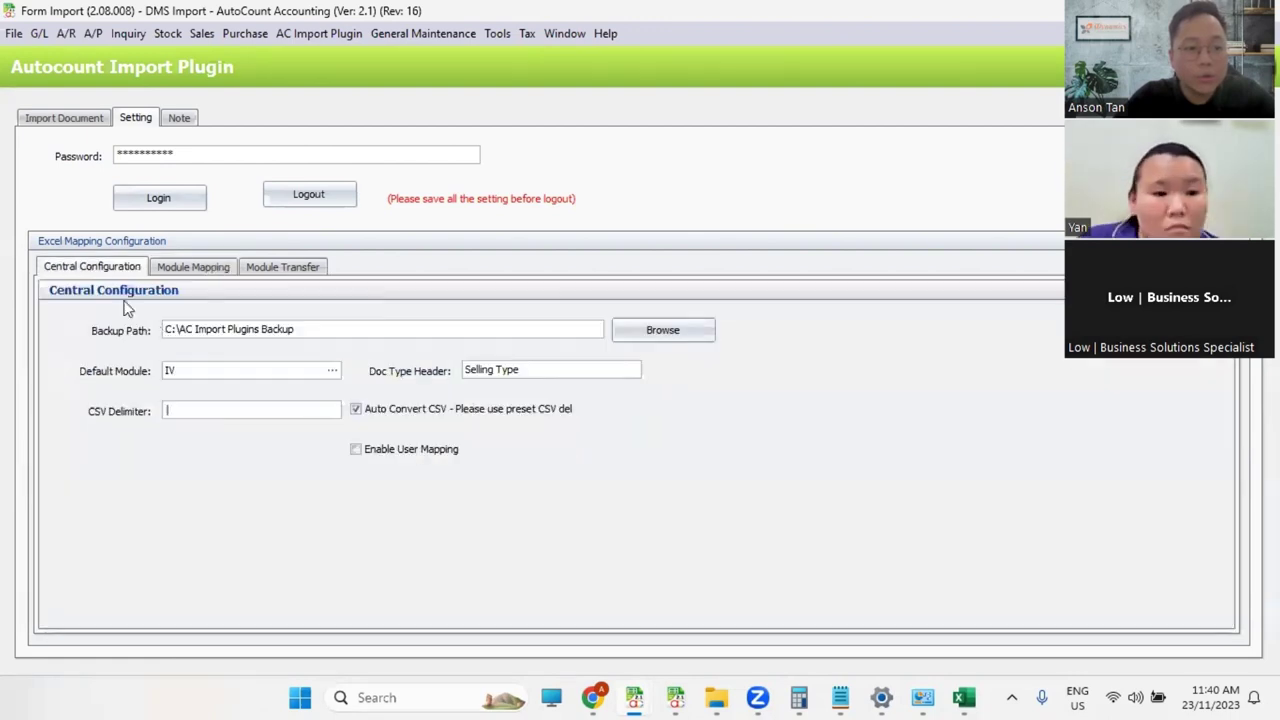
{"action": "double_click", "coordinate": [510, 370]}
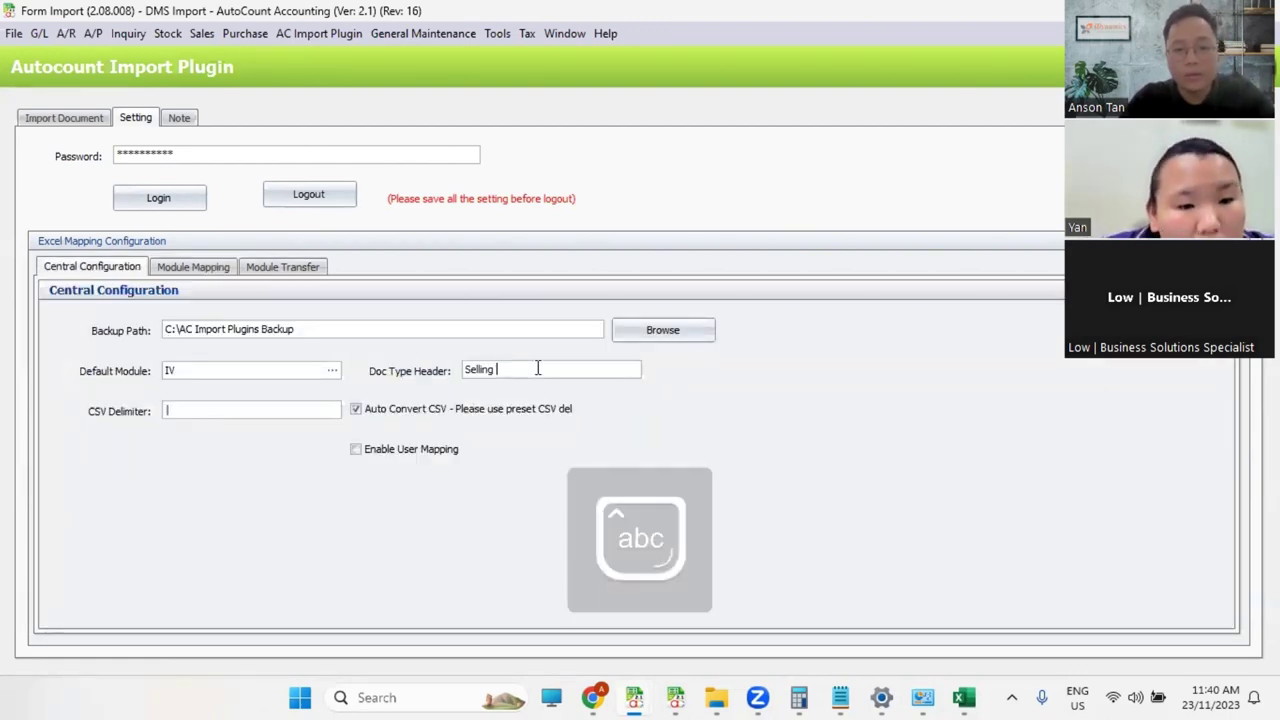
{"action": "key", "text": "ctrl+a"}
{"action": "type", "text": "DocTy"}
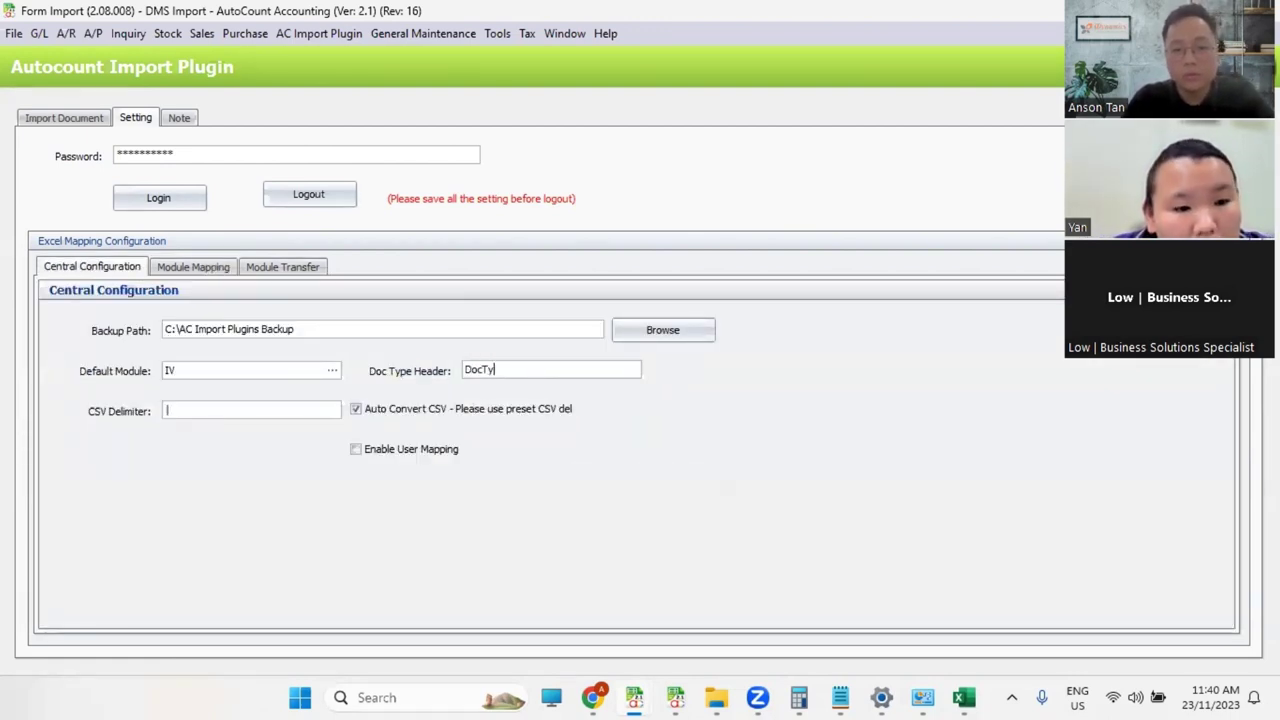
{"action": "type", "text": "pe"}
{"action": "left_click", "coordinate": [192, 268]}
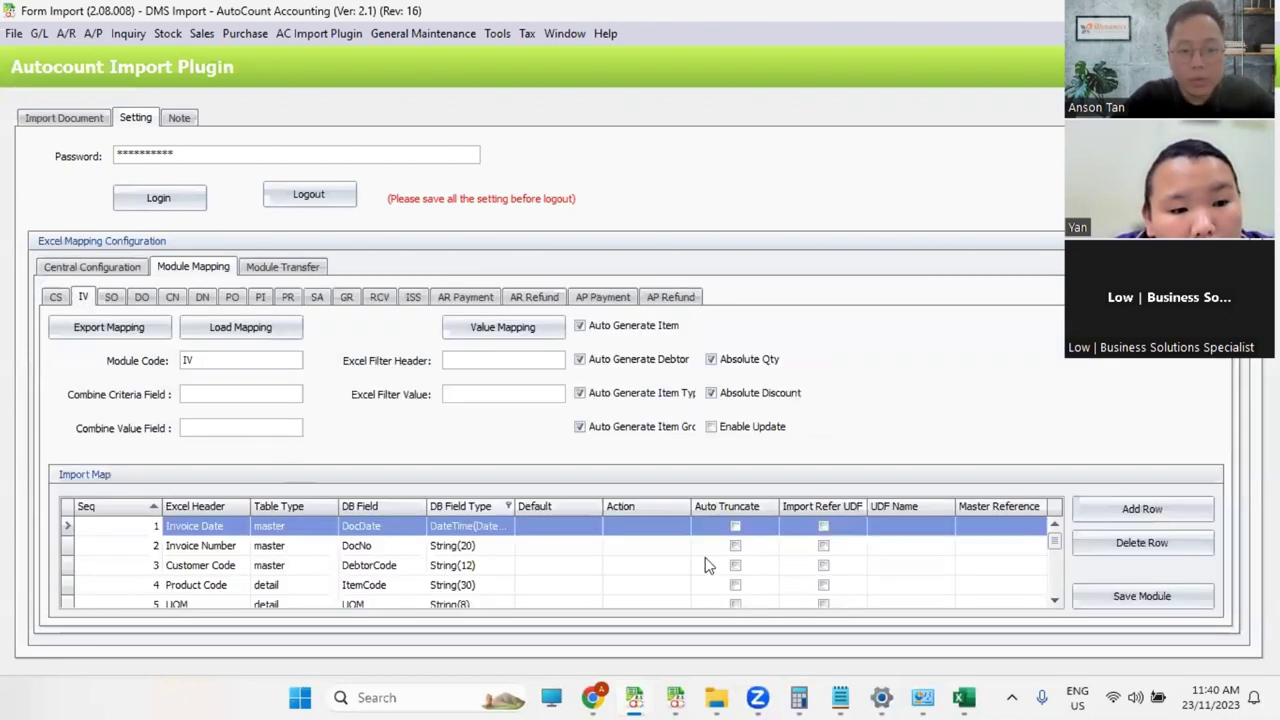
{"action": "left_click_drag", "start_coordinate": [1054, 540], "coordinate": [1062, 614]}
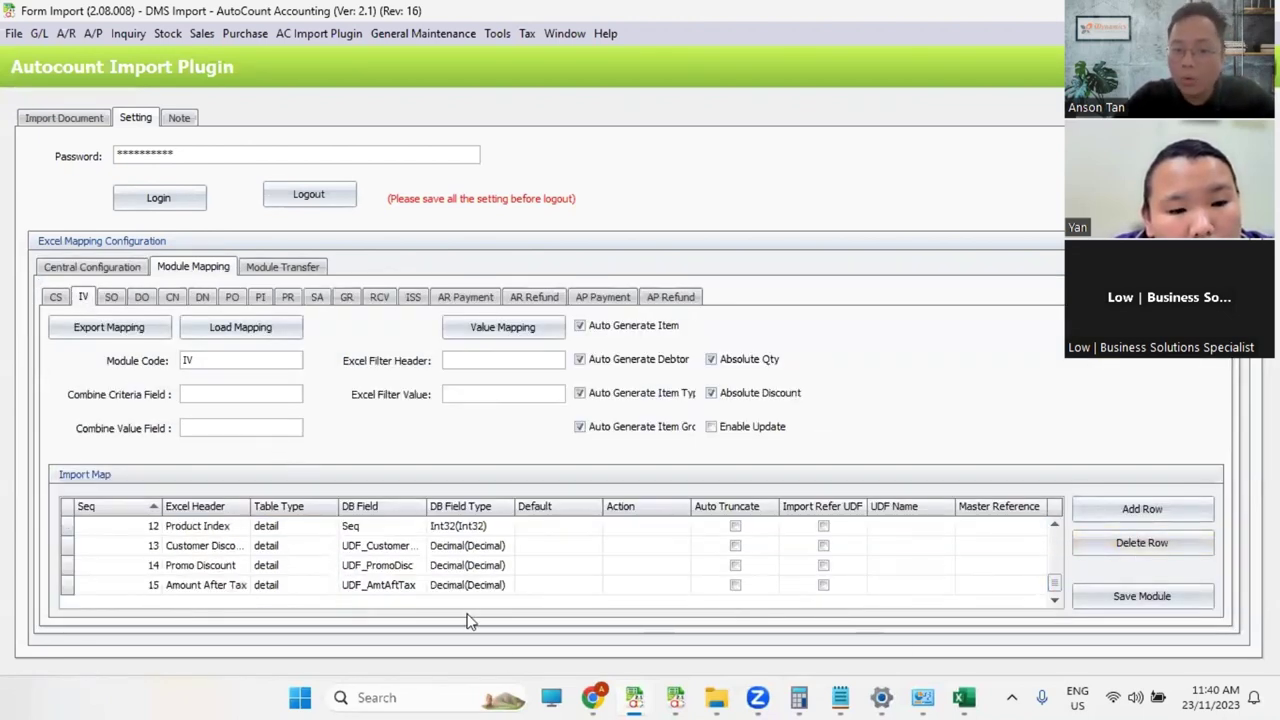
Step: Read the Outlet Classification Description, Customer Area Description and Outlet Classification Code headers in the workbook
{"action": "left_click", "coordinate": [964, 697]}
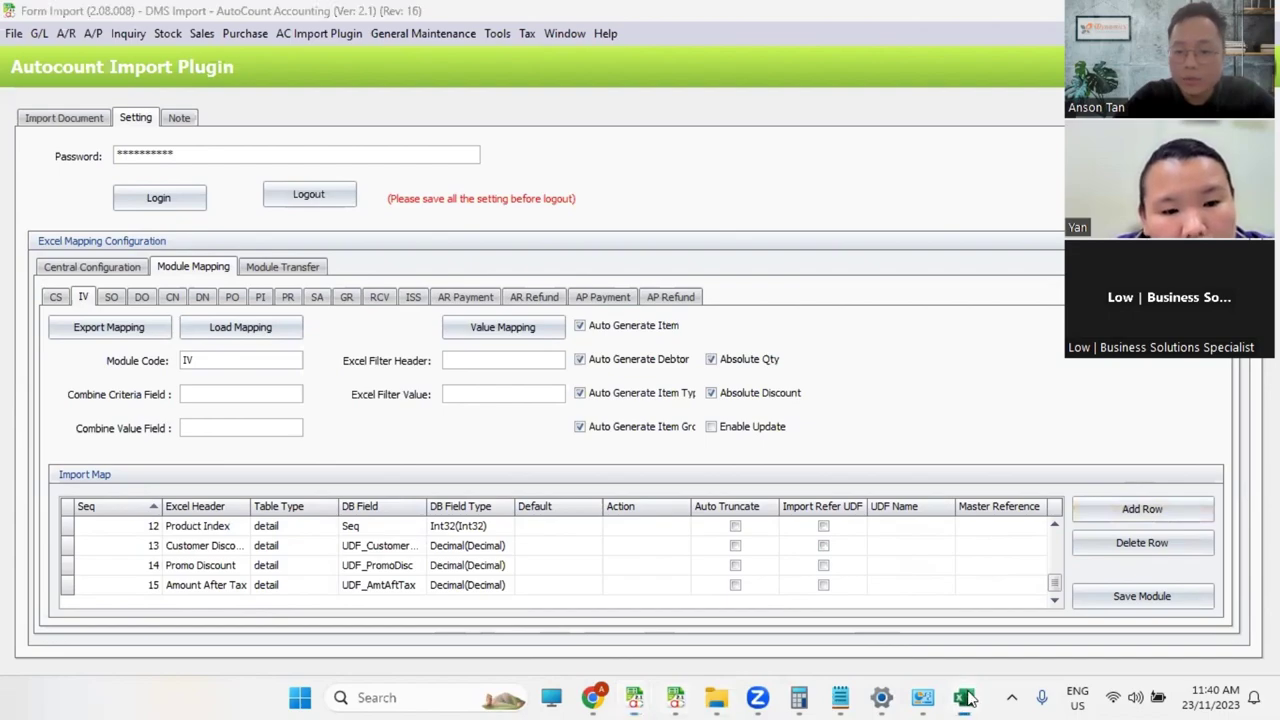
{"action": "left_click_drag", "start_coordinate": [894, 640], "coordinate": [1145, 650]}
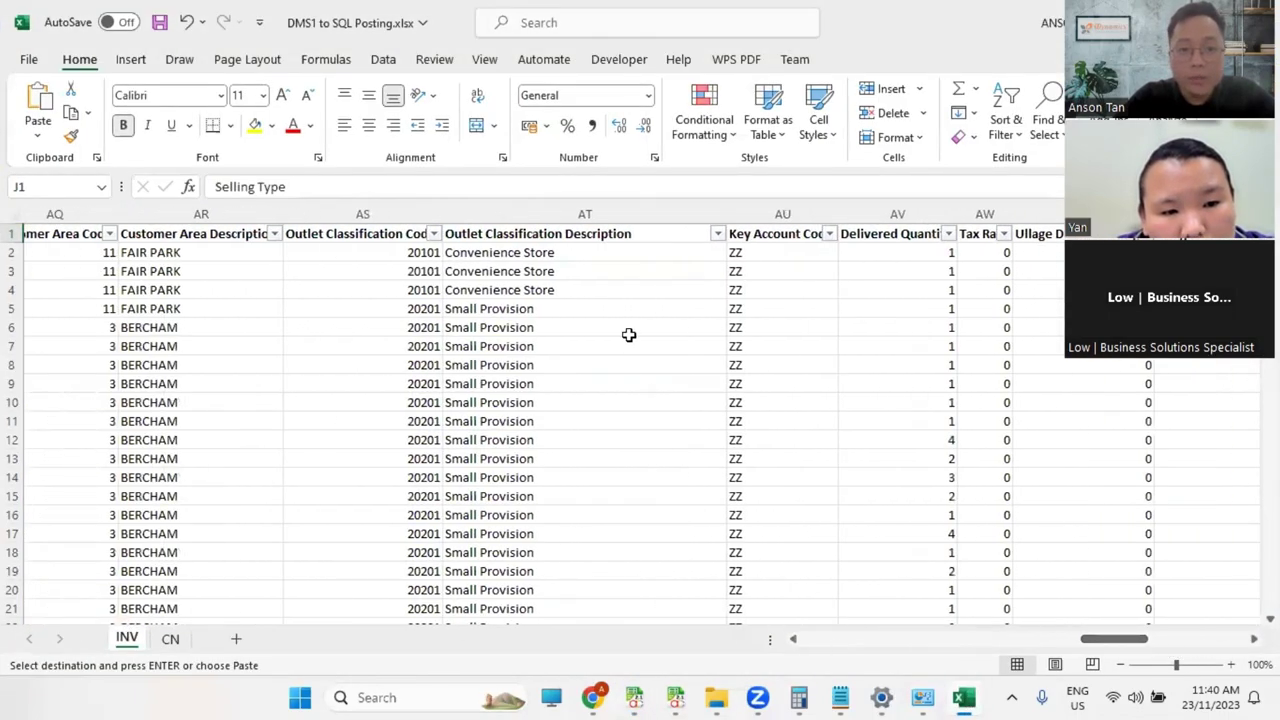
{"action": "left_click", "coordinate": [546, 236]}
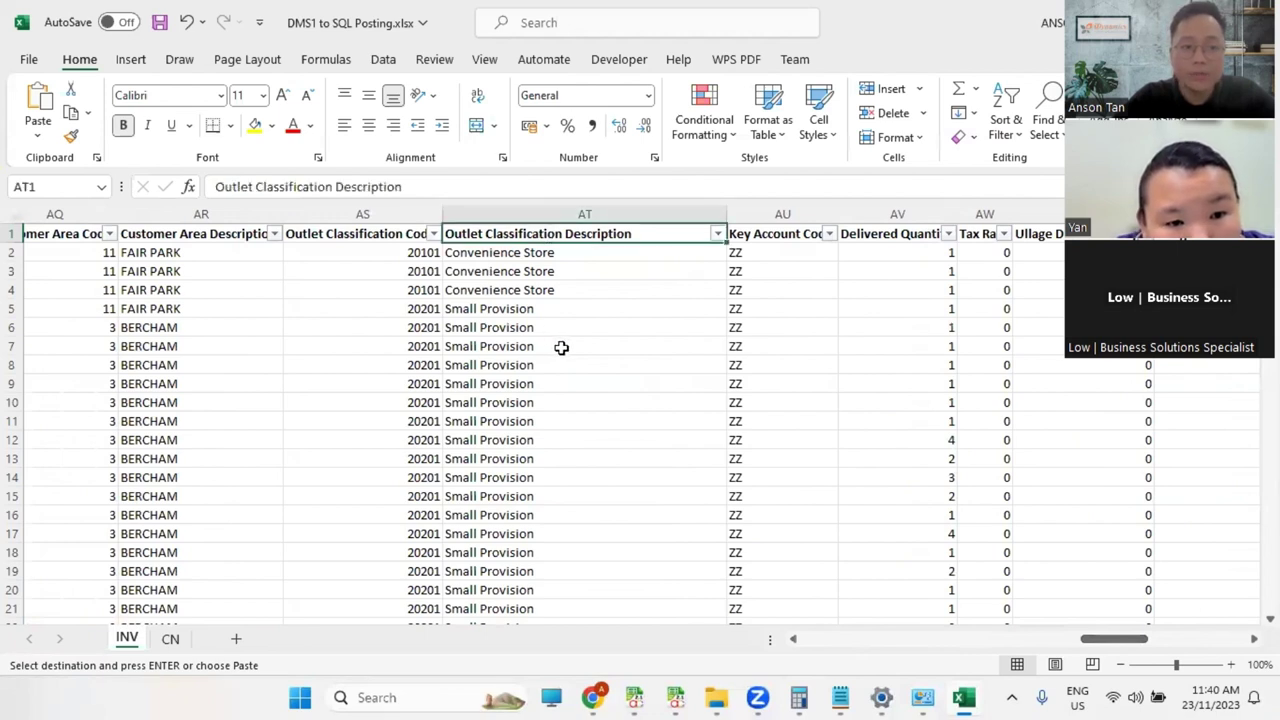
{"action": "left_click", "coordinate": [195, 239]}
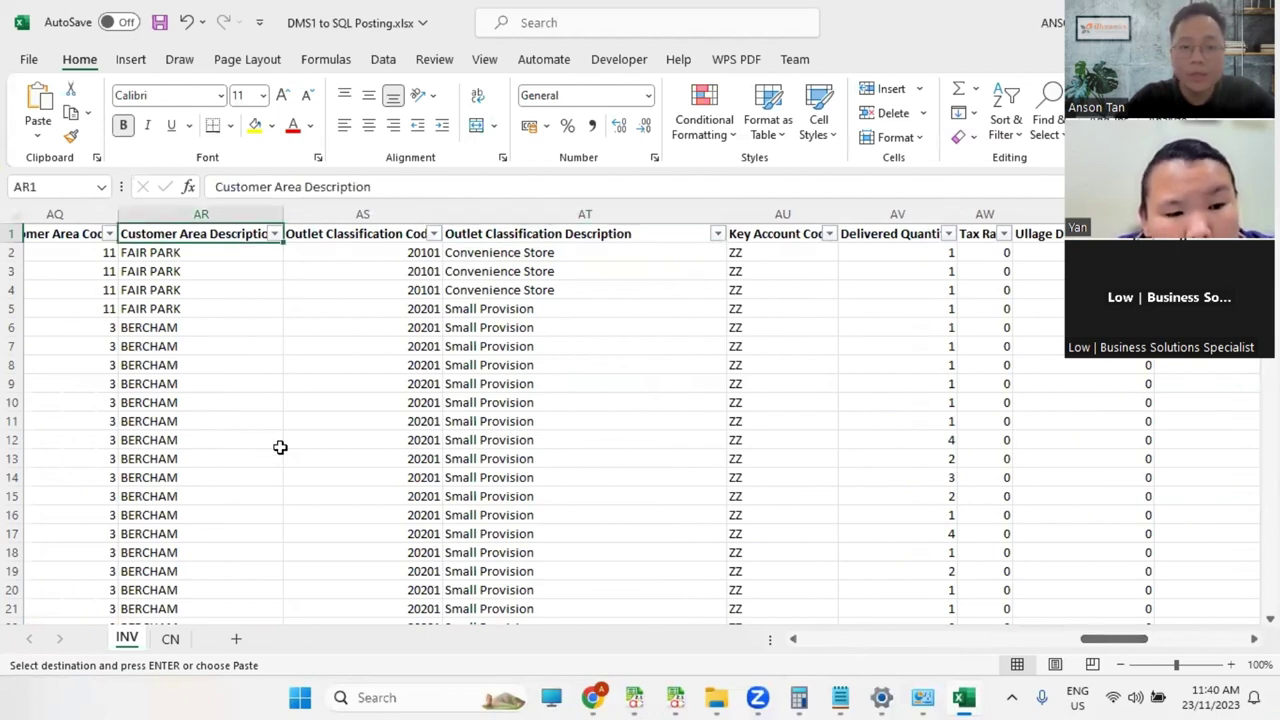
{"action": "left_click", "coordinate": [422, 238]}
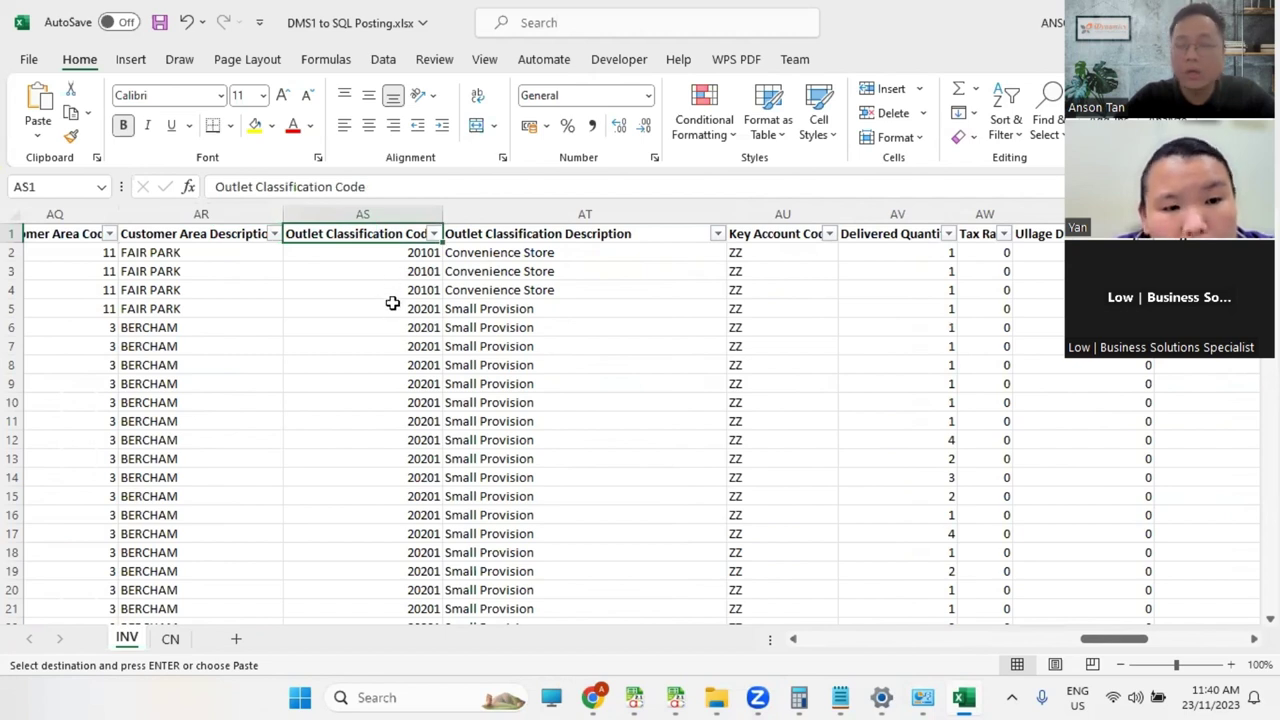
{"action": "mouse_move", "coordinate": [690, 697]}
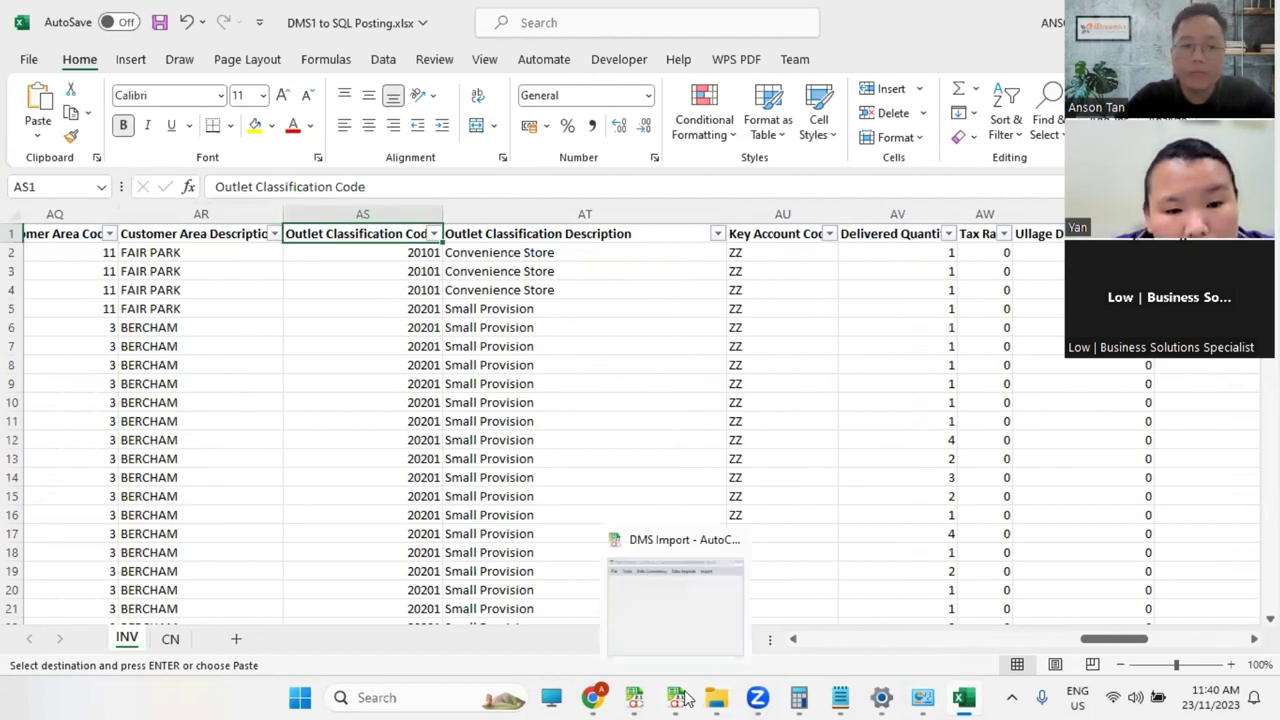
{"action": "left_click", "coordinate": [697, 594]}
Step: Open User Defined Field maintenance for the Sales > Invoice Detail record type
{"action": "left_click", "coordinate": [429, 209]}
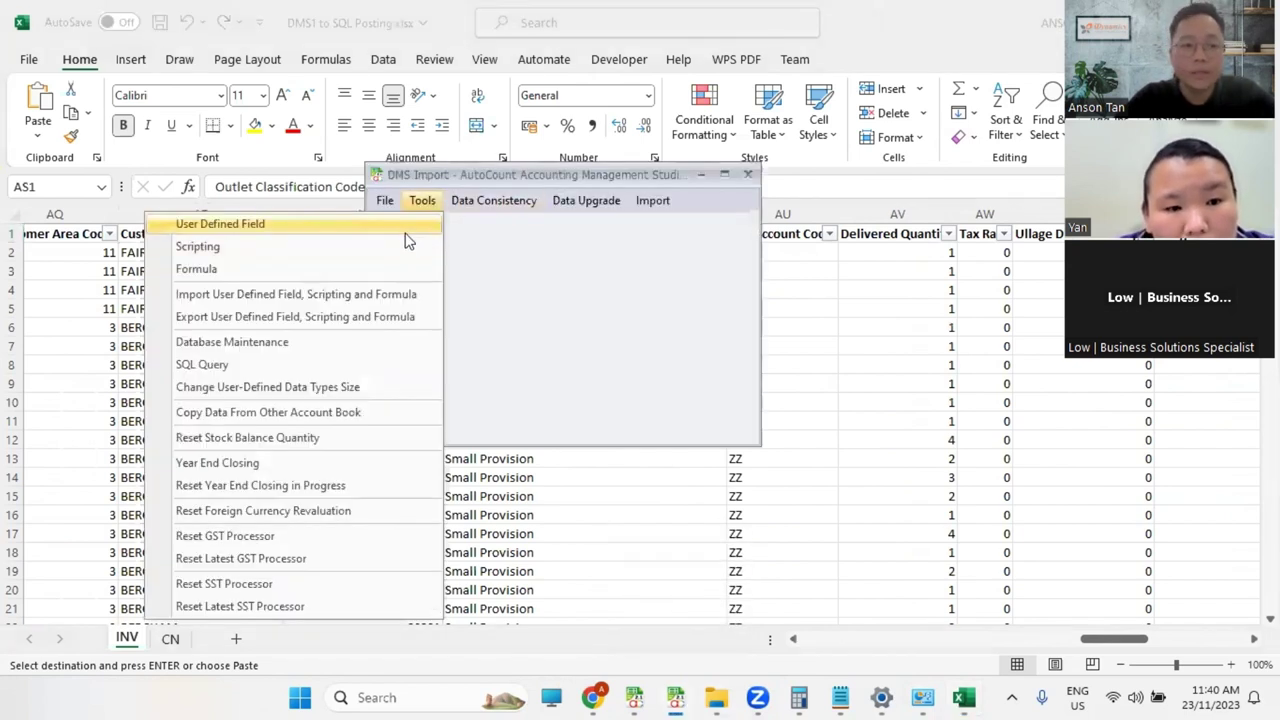
{"action": "left_click", "coordinate": [409, 226]}
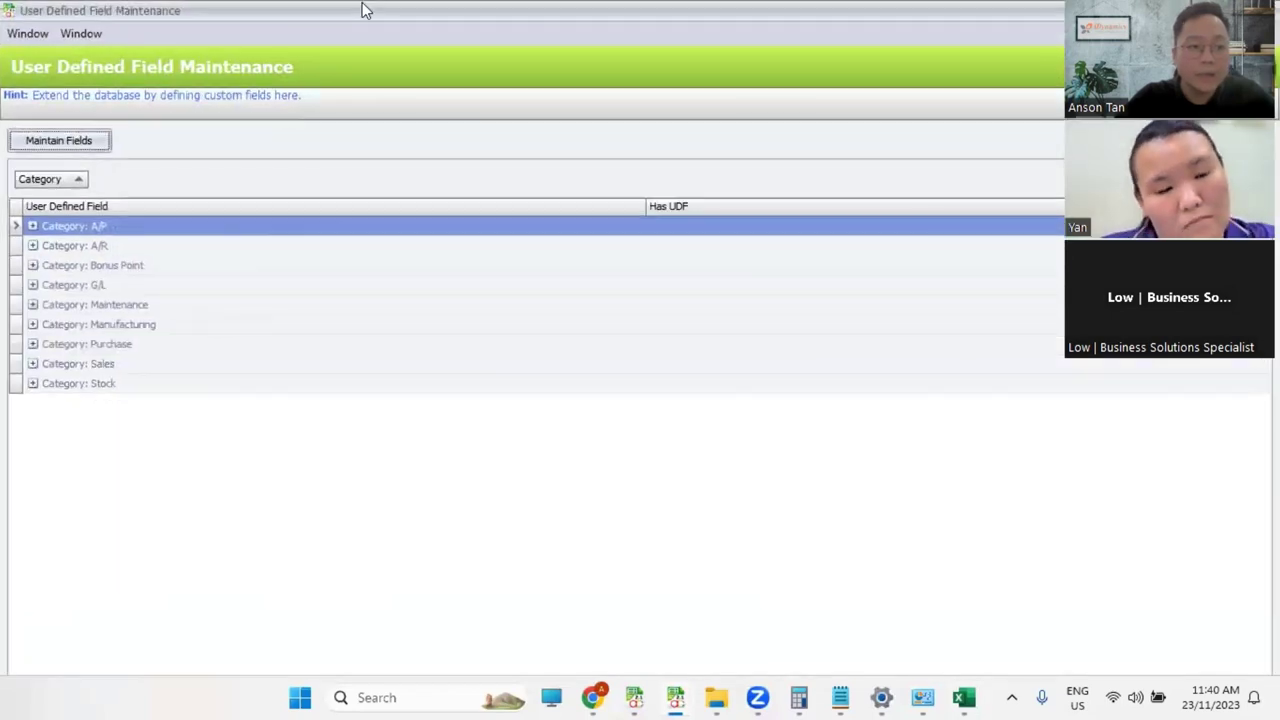
{"action": "left_click", "coordinate": [100, 265]}
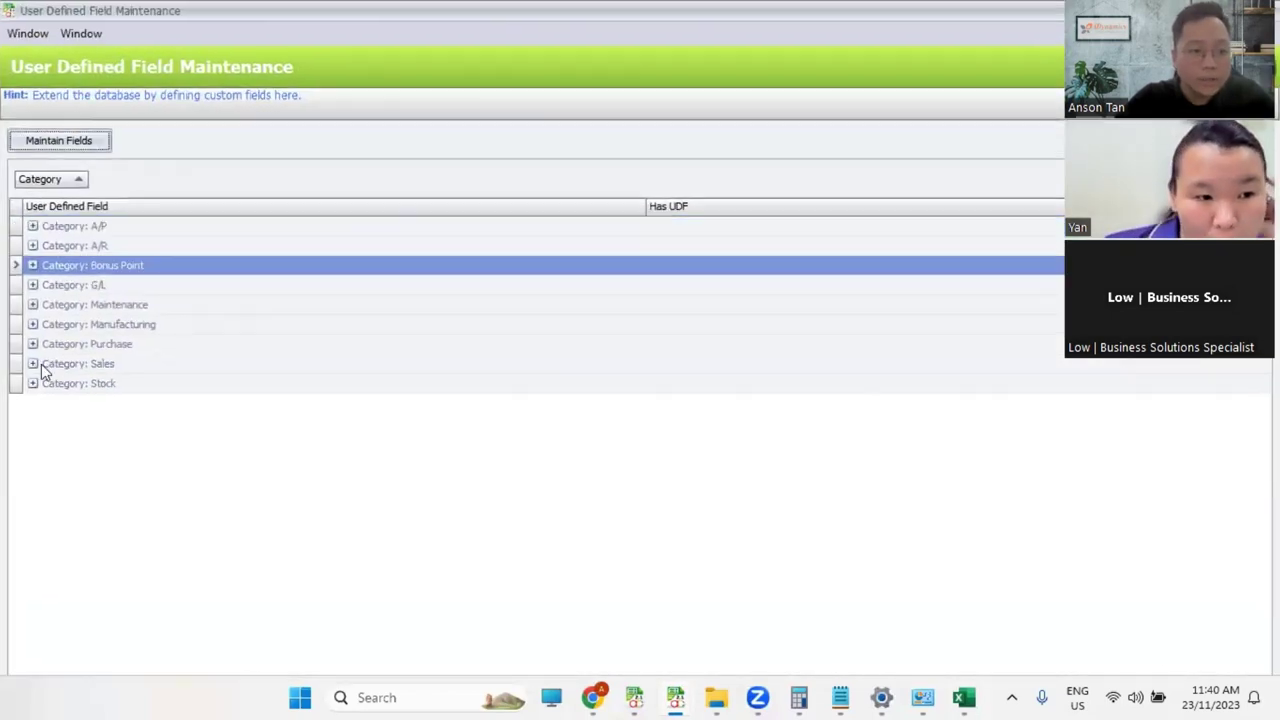
{"action": "double_click", "coordinate": [42, 365]}
{"action": "left_click", "coordinate": [110, 566]}
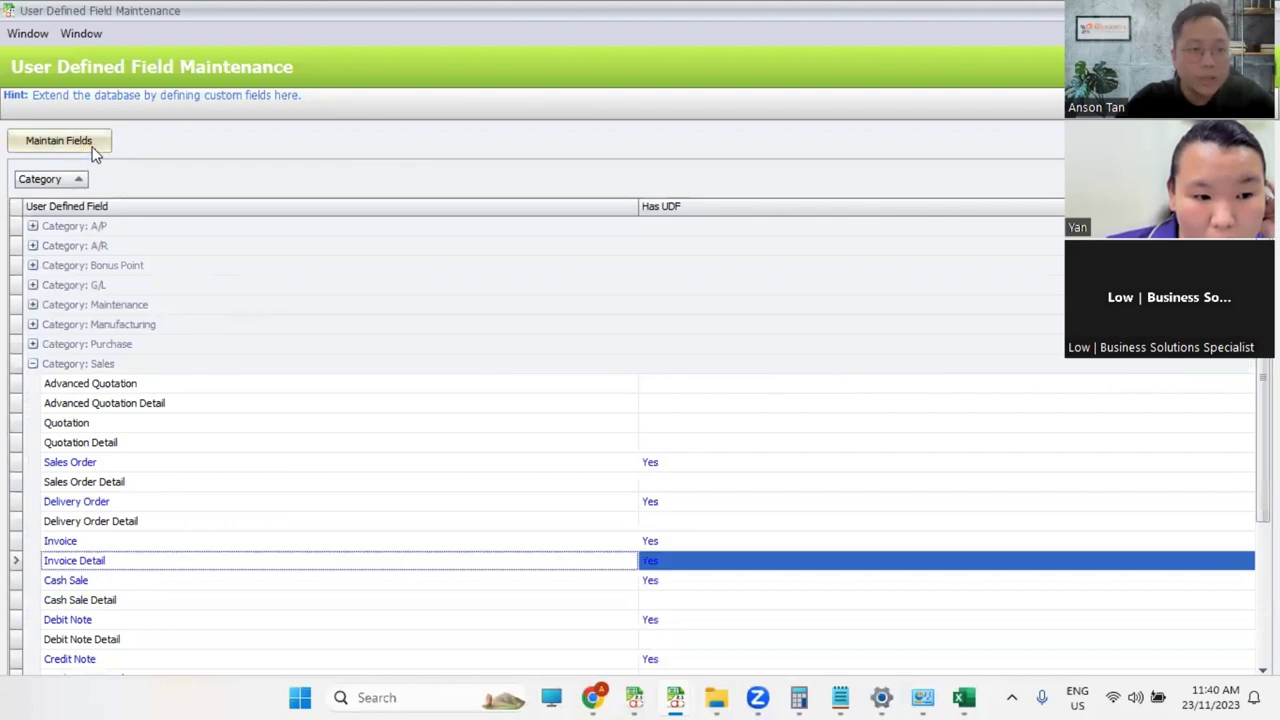
{"action": "left_click", "coordinate": [58, 140]}
Step: Add a size-50 Text field named CustAreaCode and save the Invoice Detail fields
{"action": "left_click", "coordinate": [305, 170]}
{"action": "type", "text": "Cis"}
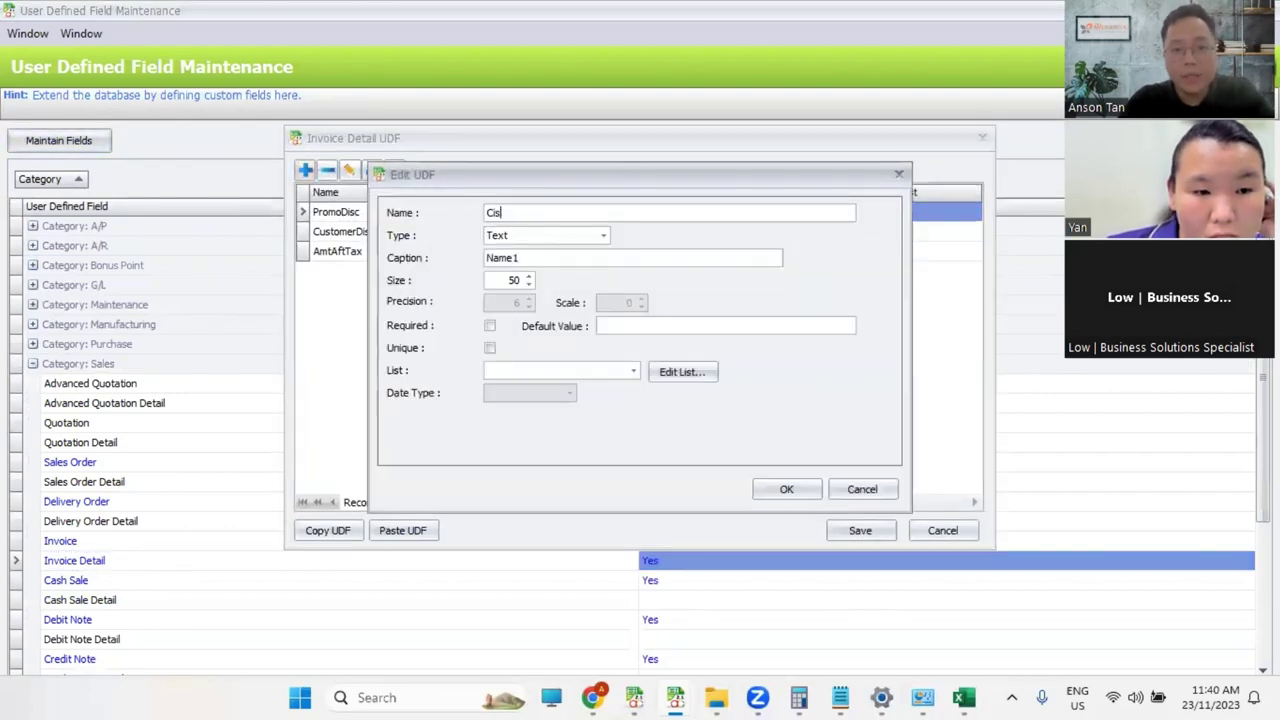
{"action": "key", "text": "BackSpace"}
{"action": "key", "text": "BackSpace"}
{"action": "type", "text": "ustAreaCode"}
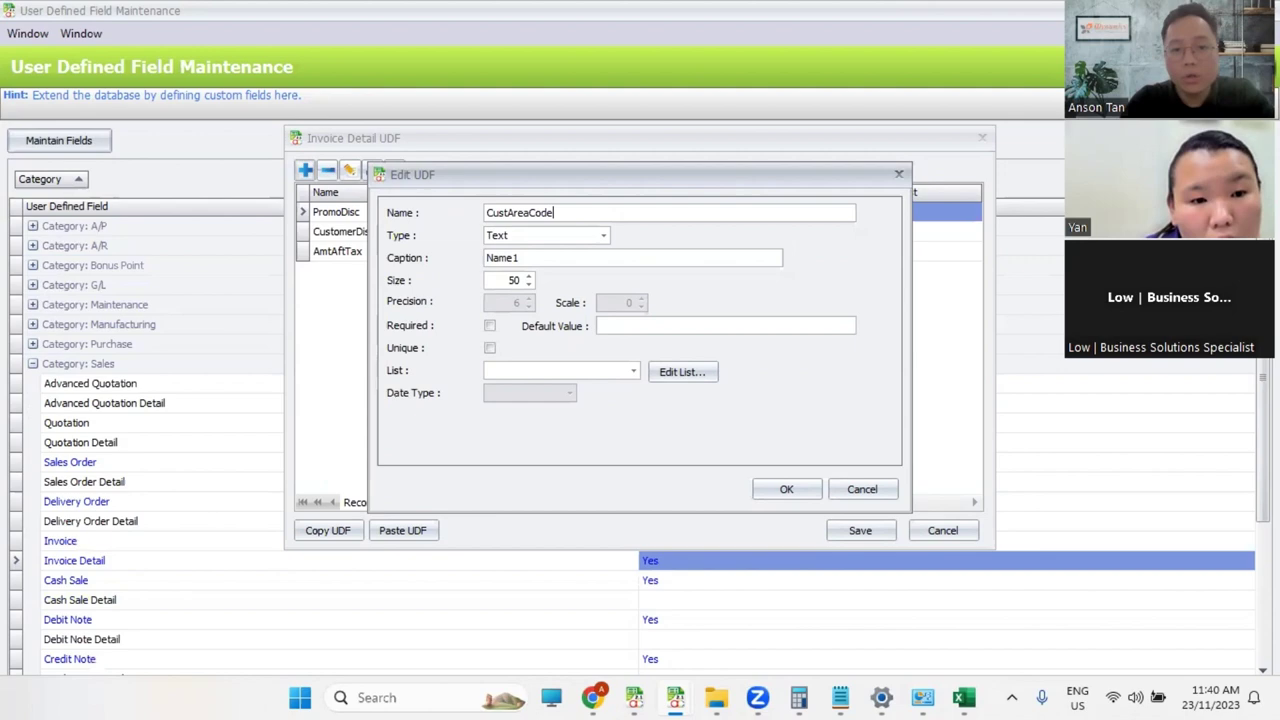
{"action": "key", "text": "Tab"}
{"action": "left_click", "coordinate": [763, 493]}
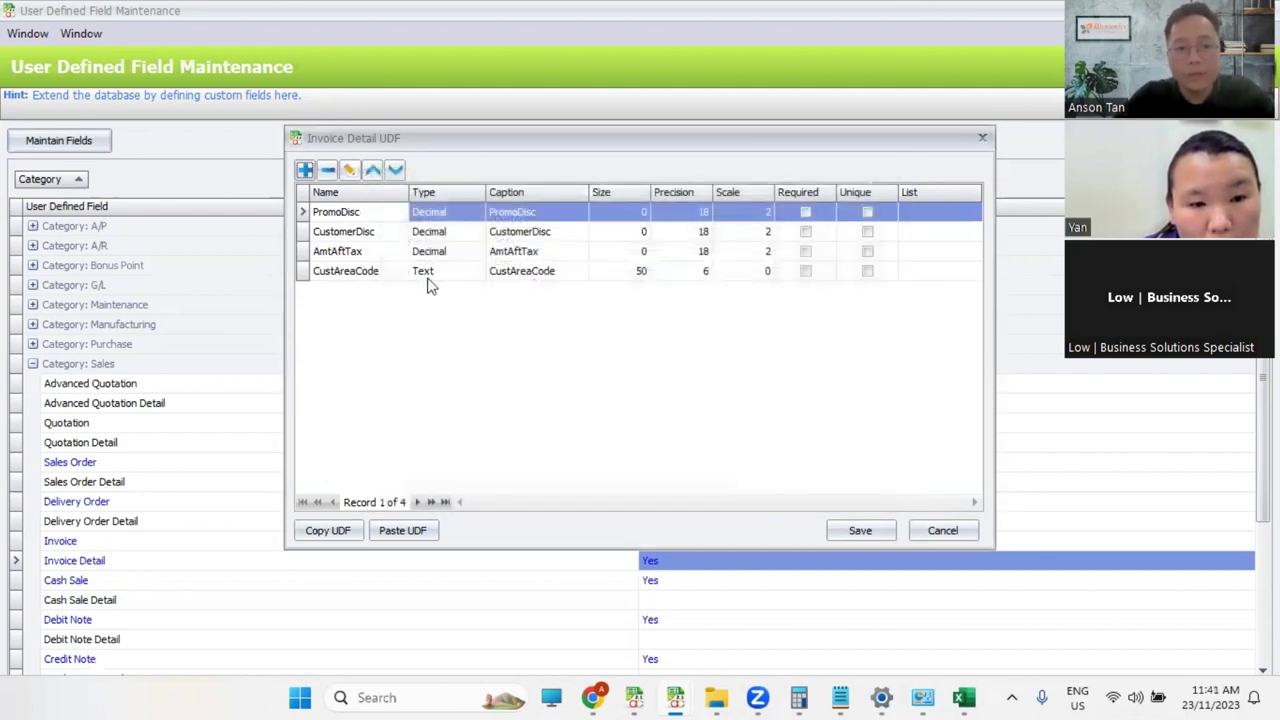
{"action": "left_click", "coordinate": [855, 531]}
Step: Close Excel's save prompt without saving the workbook
{"action": "left_click", "coordinate": [676, 697]}
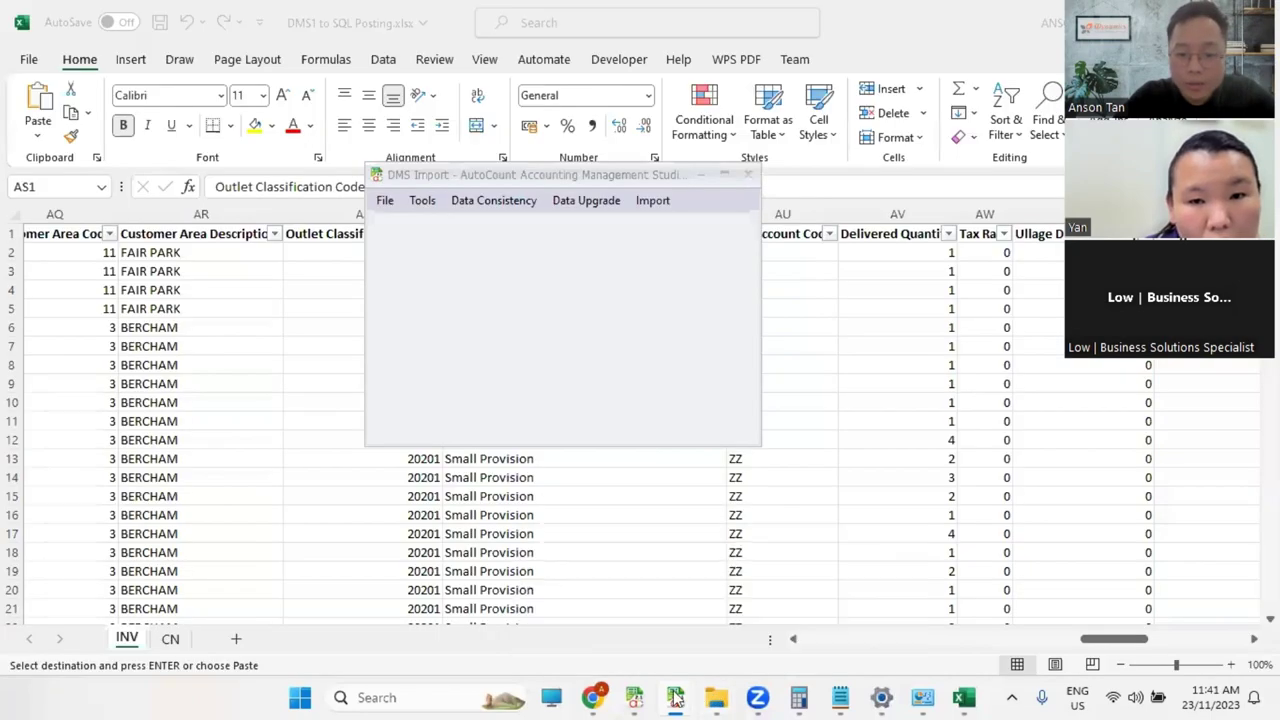
{"action": "mouse_move", "coordinate": [676, 697]}
{"action": "left_click", "coordinate": [928, 617]}
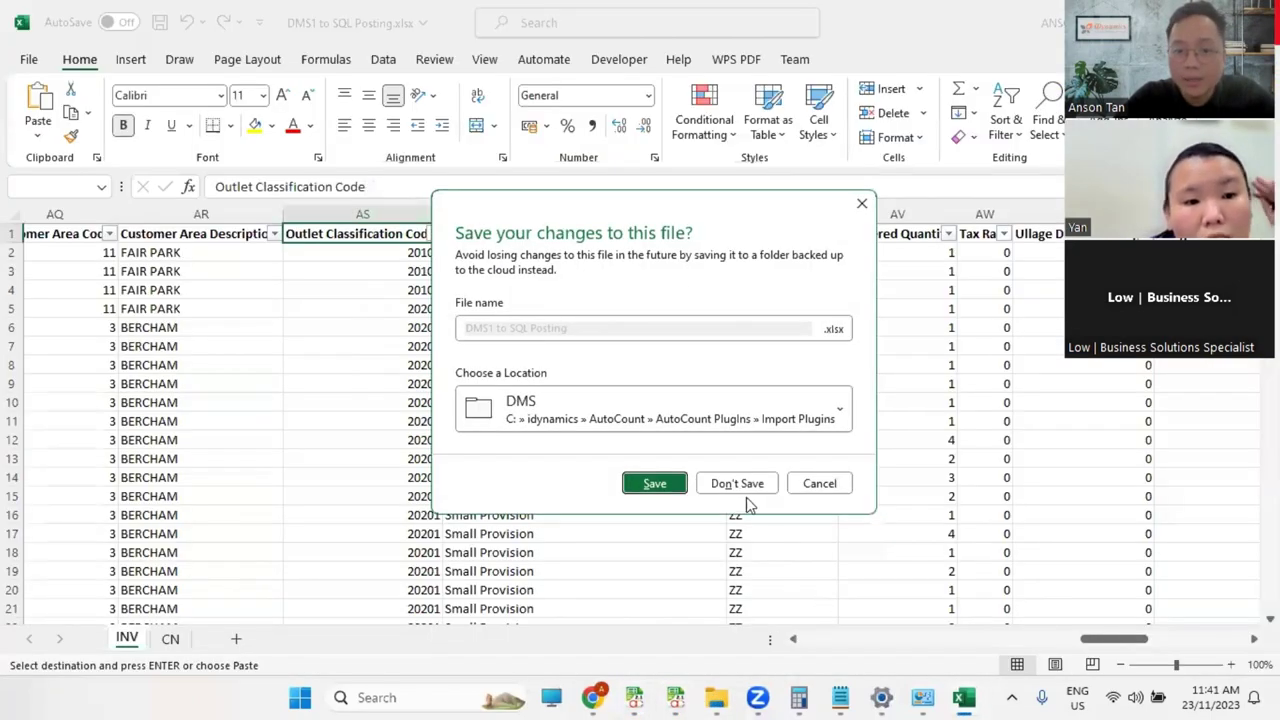
{"action": "left_click", "coordinate": [818, 483]}
Step: Relaunch the import form from the AC Import Plugin menu in AutoCount
{"action": "mouse_move", "coordinate": [675, 697]}
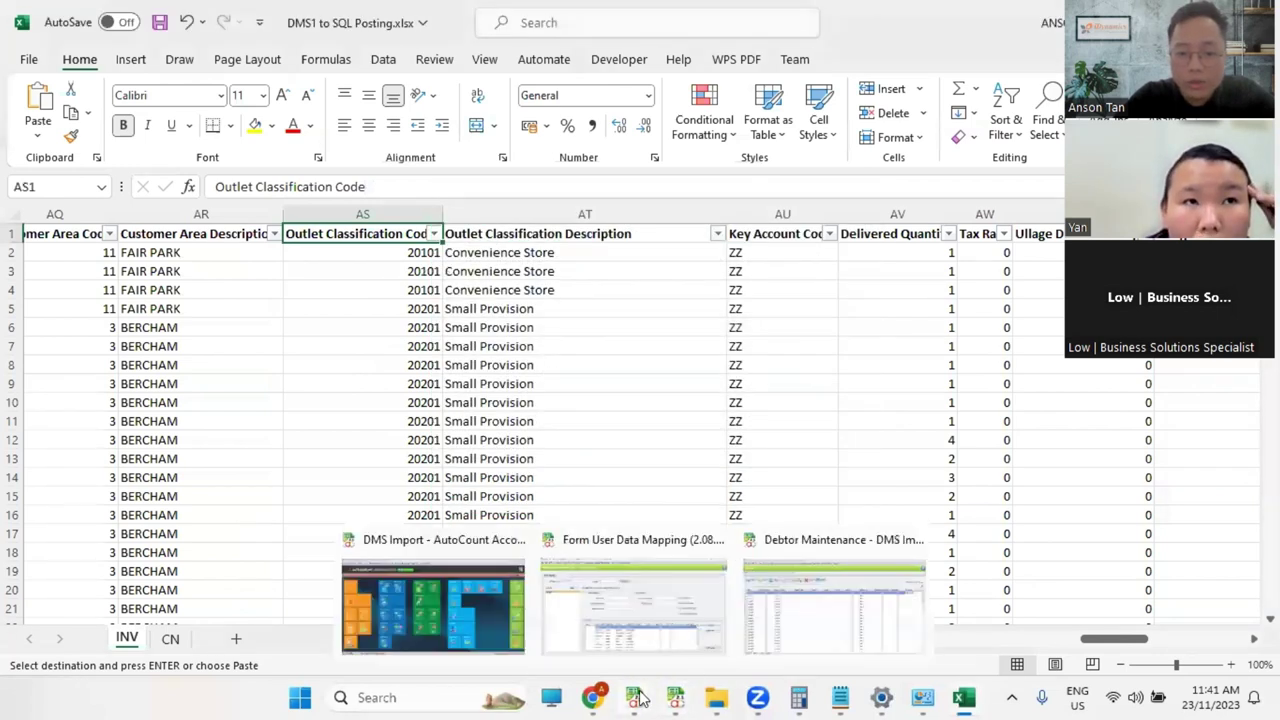
{"action": "left_click", "coordinate": [716, 539]}
{"action": "left_click", "coordinate": [718, 549]}
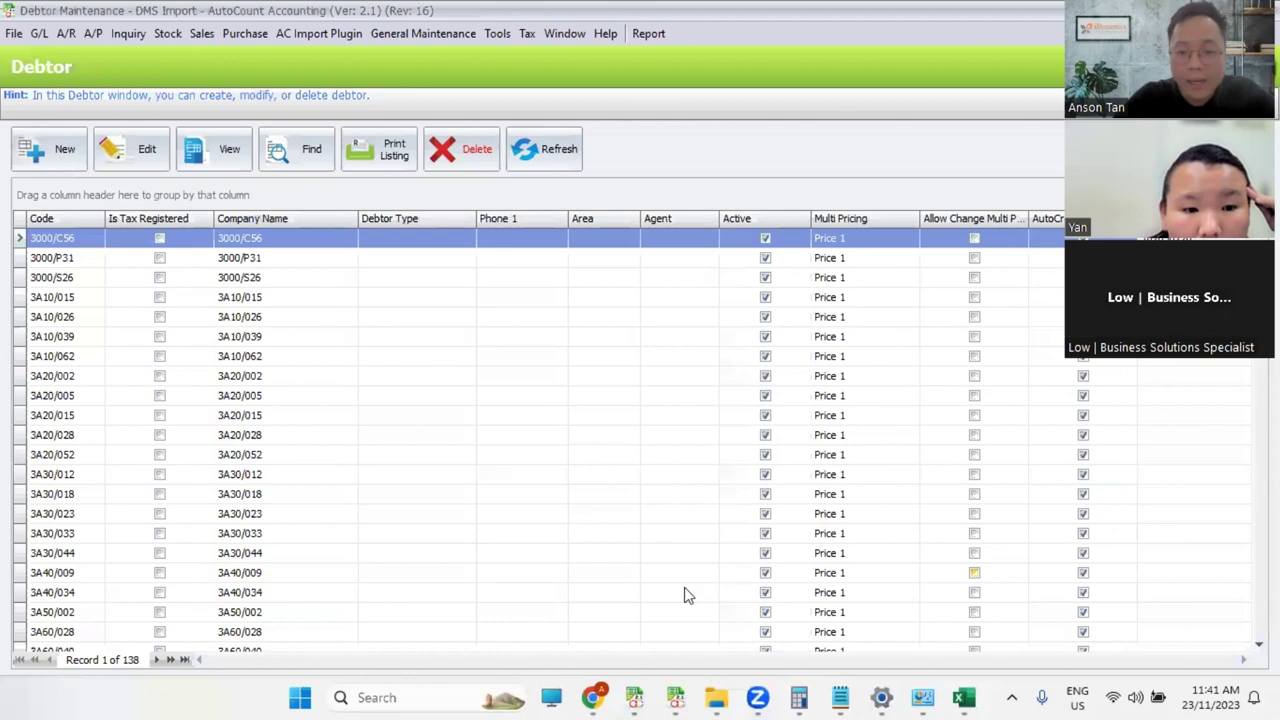
{"action": "left_click", "coordinate": [296, 37]}
{"action": "left_click", "coordinate": [260, 101]}
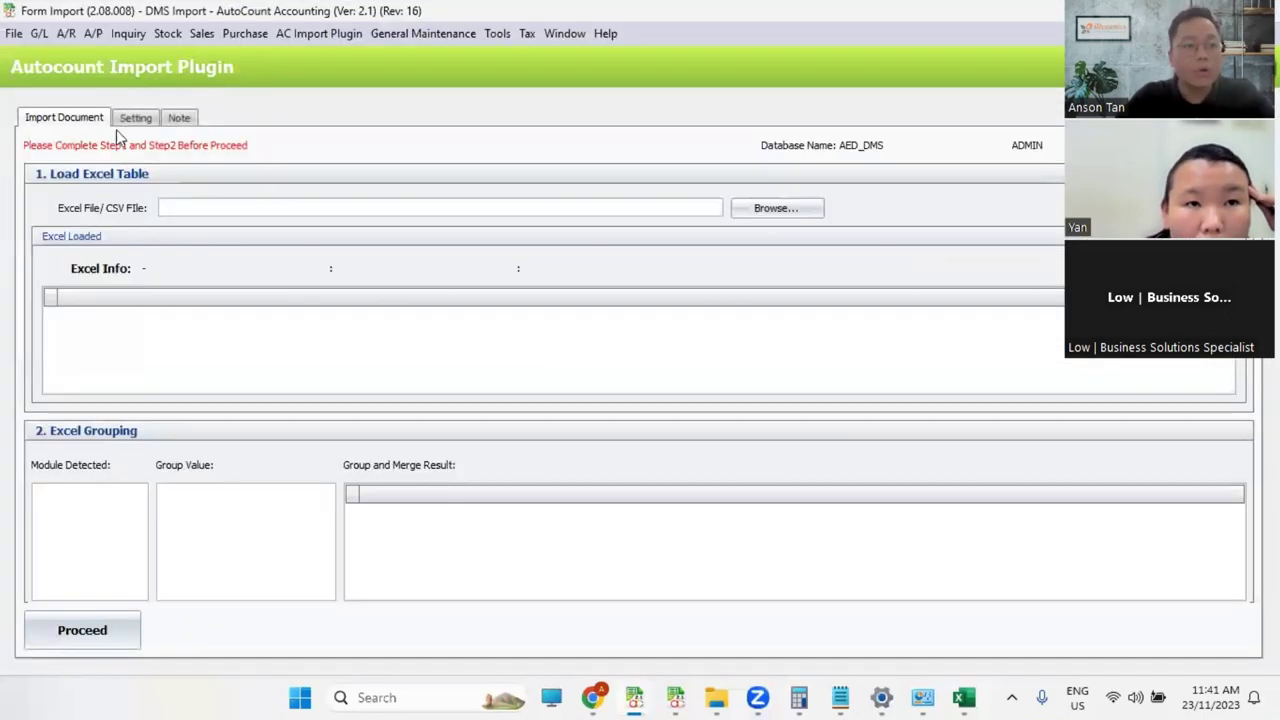
Step: Log in to the plugin settings and scroll down the IV module's import map
{"action": "left_click", "coordinate": [132, 119]}
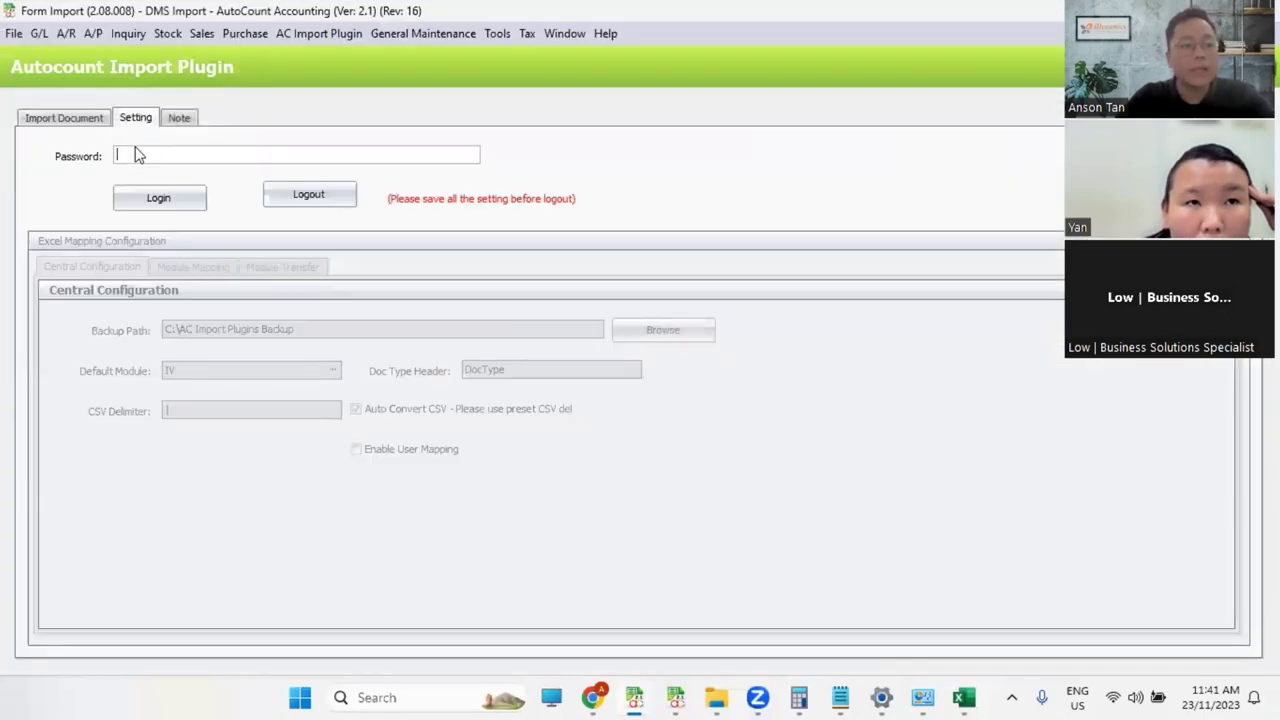
{"action": "left_click", "coordinate": [159, 197]}
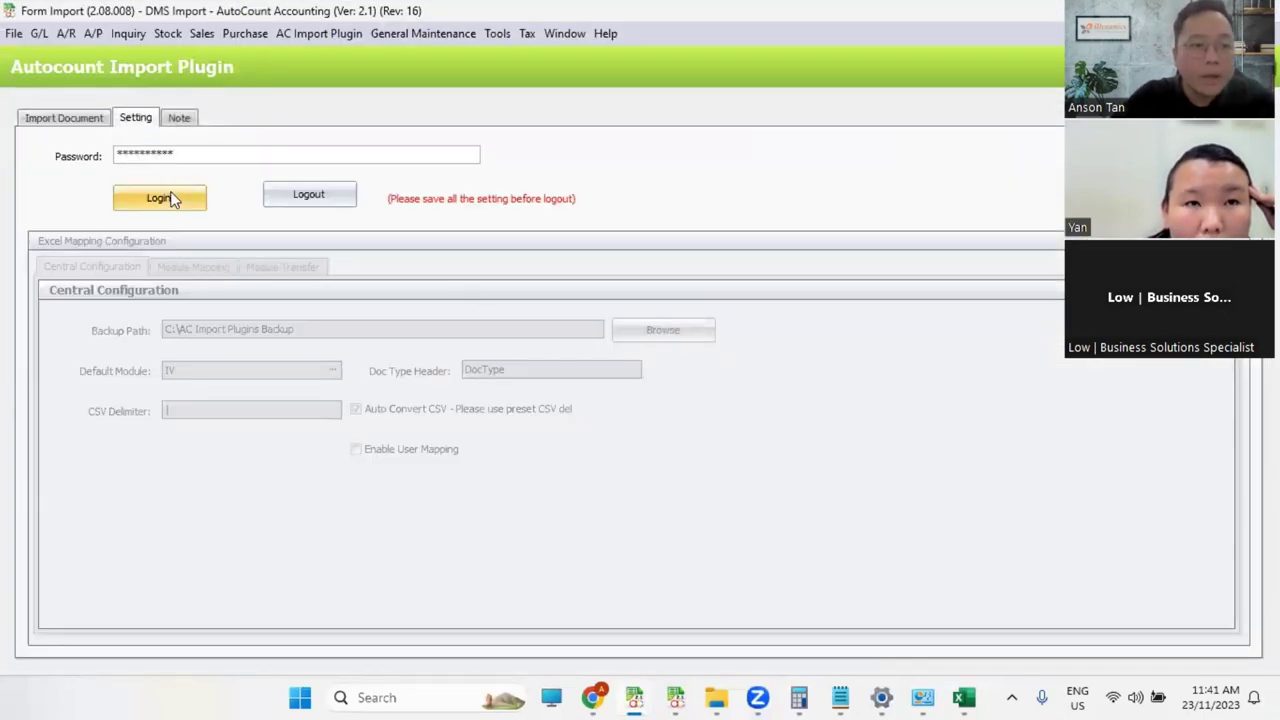
{"action": "left_click", "coordinate": [192, 267]}
{"action": "left_click", "coordinate": [83, 297]}
{"action": "scroll", "coordinate": [1000, 545], "scroll_direction": "down", "scroll_amount": 4}
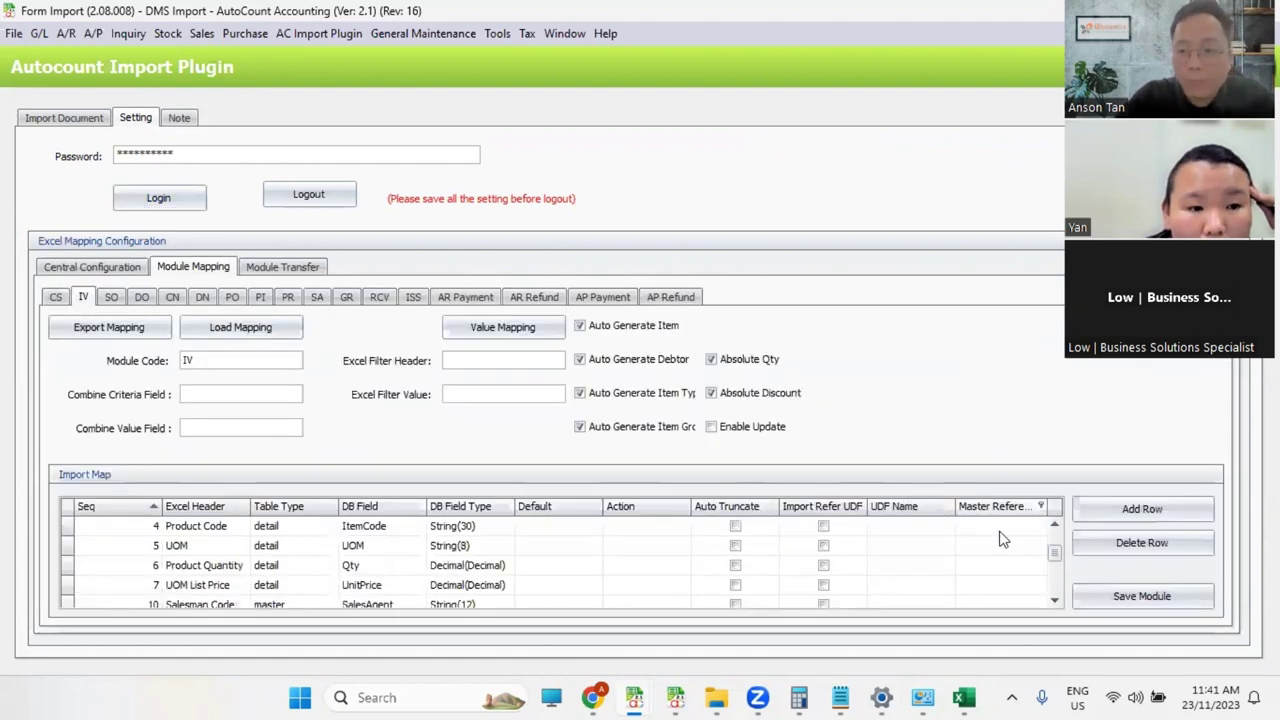
{"action": "scroll", "coordinate": [700, 560], "scroll_direction": "down", "scroll_amount": 1}
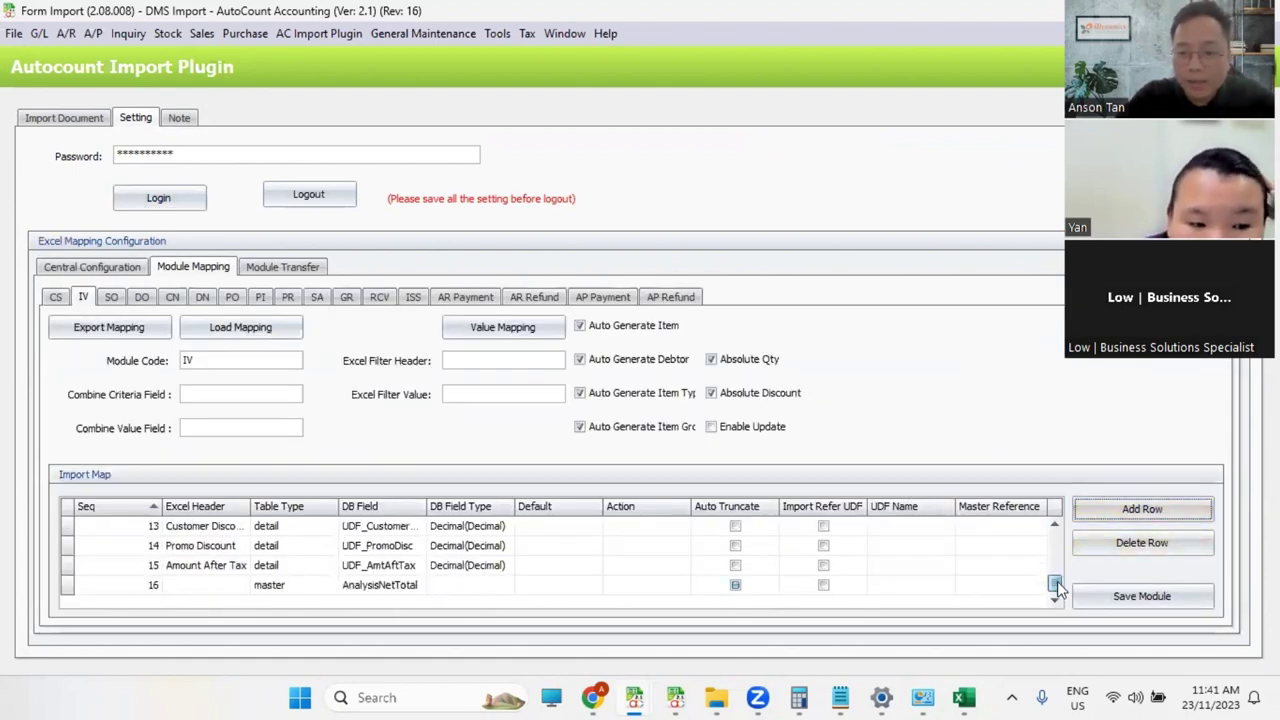
Step: Set row 16 to a detail table type with database field UDF_CustAreaCode
{"action": "left_click", "coordinate": [298, 584]}
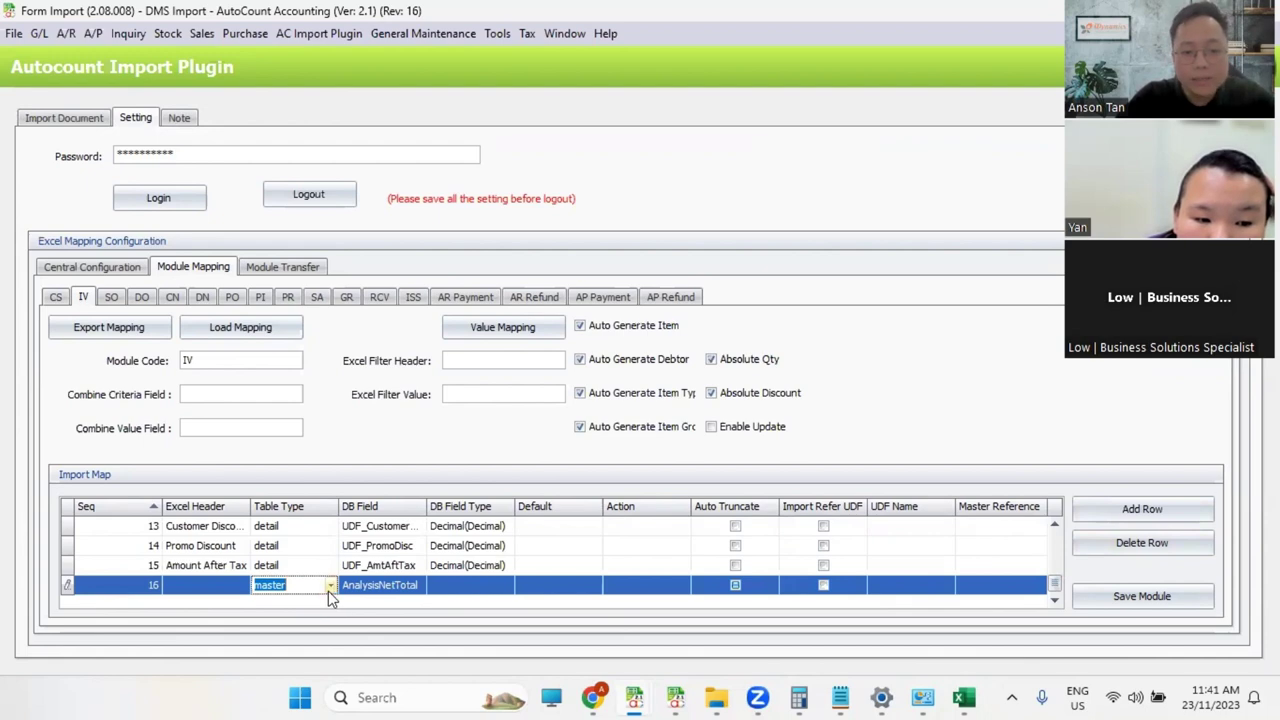
{"action": "left_click", "coordinate": [330, 587]}
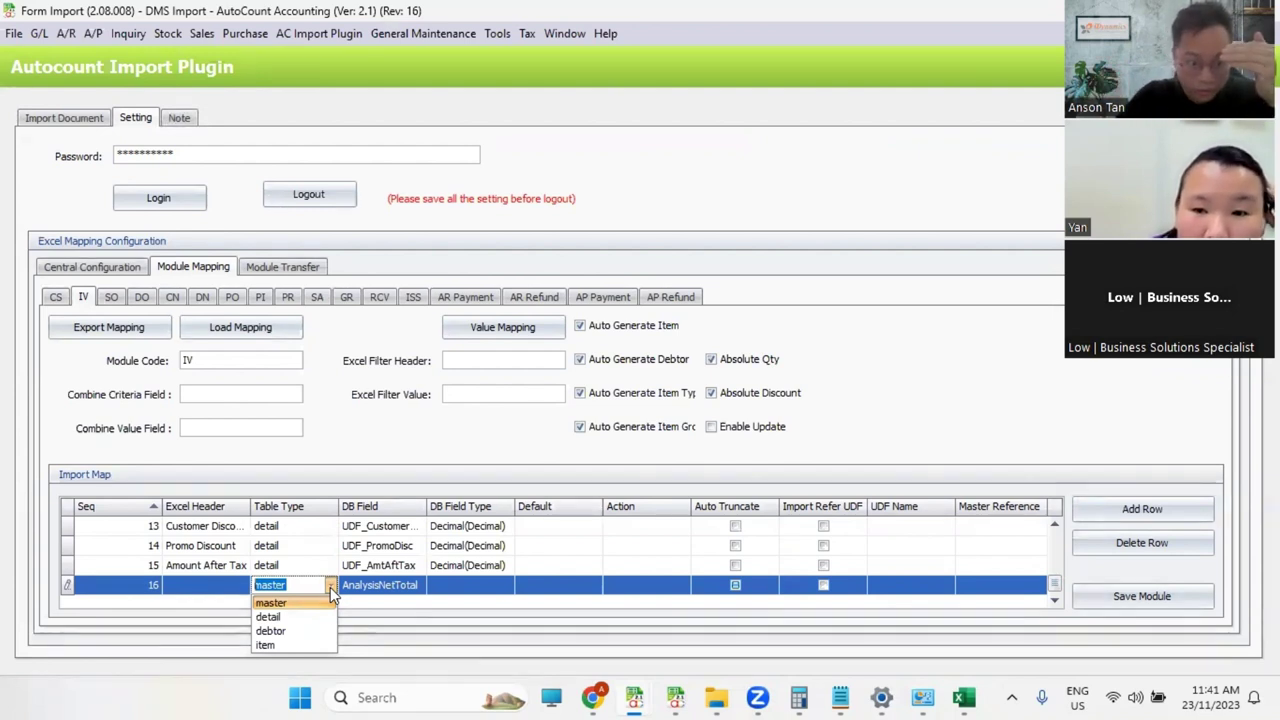
{"action": "left_click", "coordinate": [311, 617]}
{"action": "left_click", "coordinate": [385, 585]}
{"action": "left_click", "coordinate": [418, 585]}
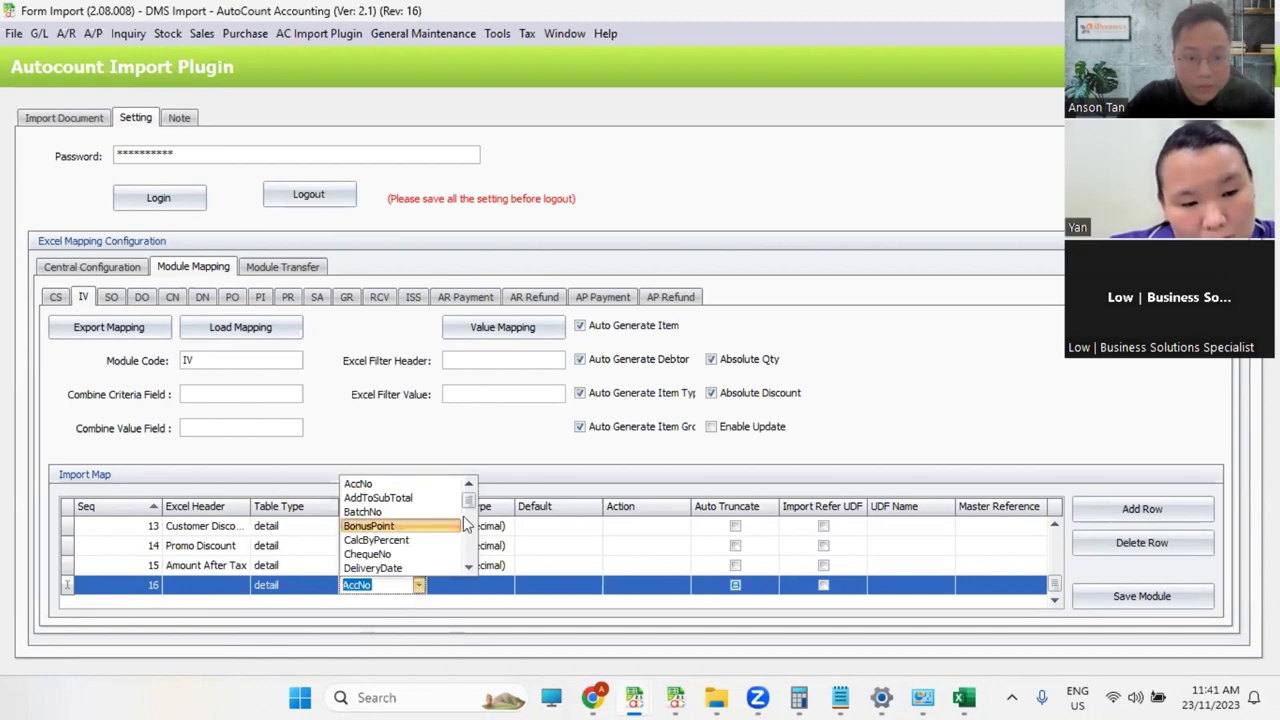
{"action": "scroll", "coordinate": [468, 530], "scroll_direction": "down", "scroll_amount": 5}
{"action": "mouse_move", "coordinate": [475, 545]}
{"action": "left_mouse_down"}
{"action": "mouse_move", "coordinate": [478, 572]}
{"action": "mouse_move", "coordinate": [468, 550]}
{"action": "left_mouse_up"}
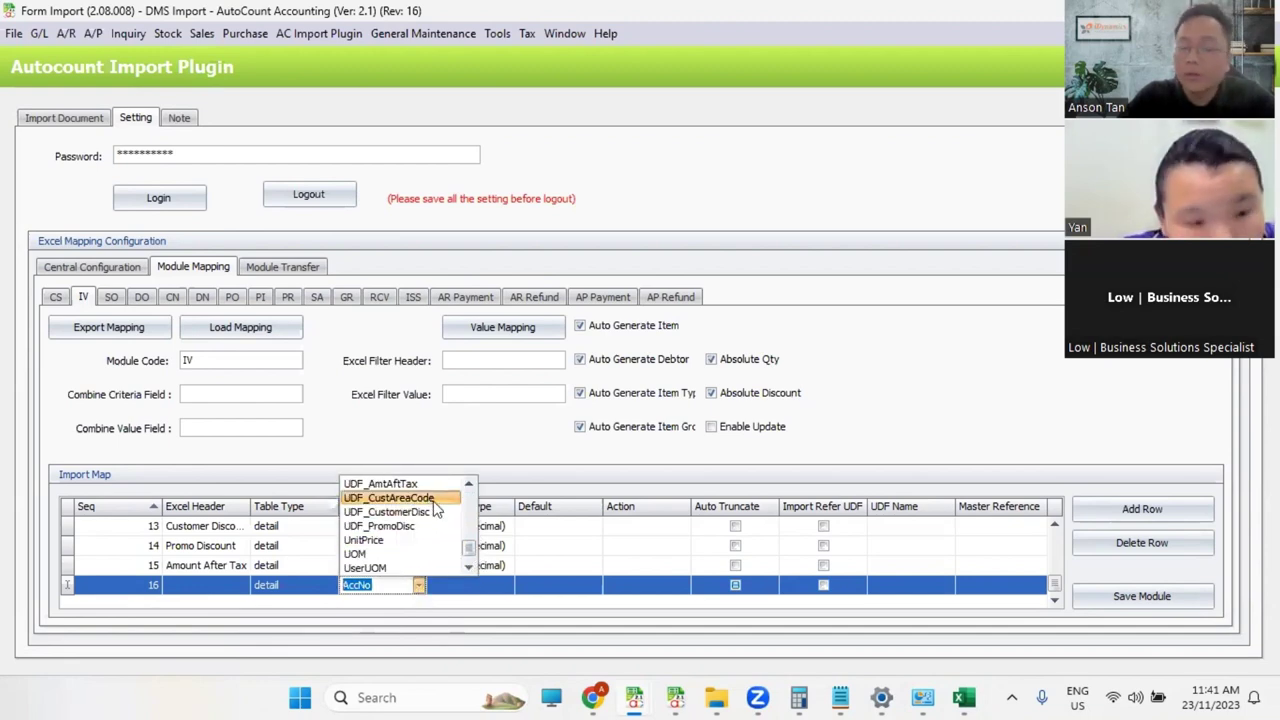
{"action": "left_click", "coordinate": [436, 510]}
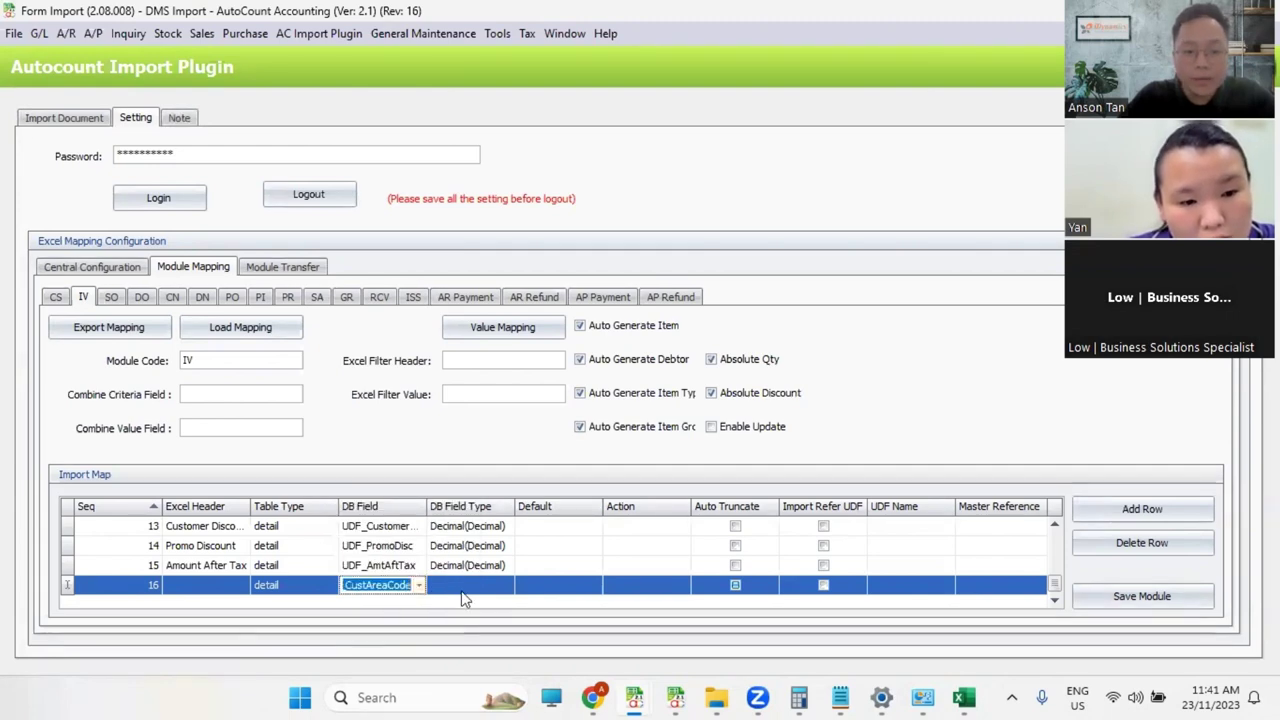
Step: Fill Excel's Customer Area Code column AQ yellow and copy its AQ1 header
{"action": "left_click", "coordinate": [966, 697]}
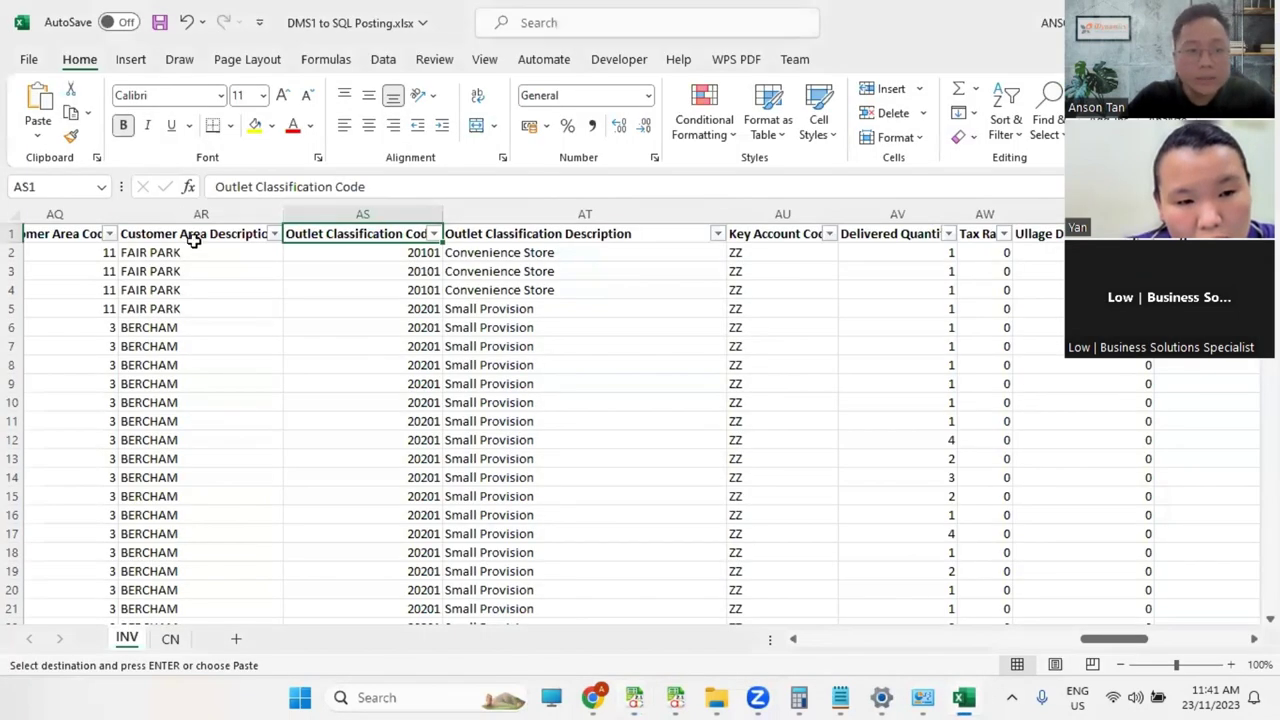
{"action": "left_click", "coordinate": [47, 238]}
{"action": "left_click_drag", "start_coordinate": [1110, 639], "coordinate": [1100, 639]}
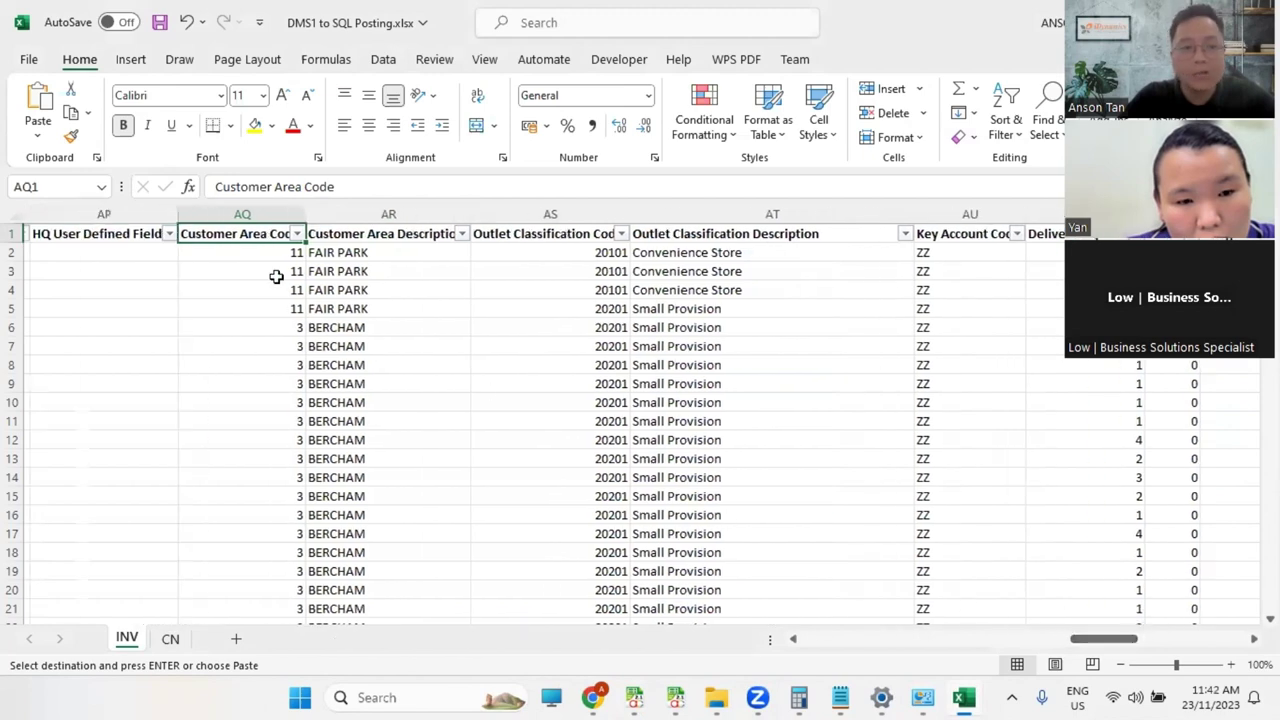
{"action": "left_click", "coordinate": [242, 214]}
{"action": "left_click", "coordinate": [255, 125]}
{"action": "left_click", "coordinate": [340, 271]}
{"action": "left_click", "coordinate": [266, 238]}
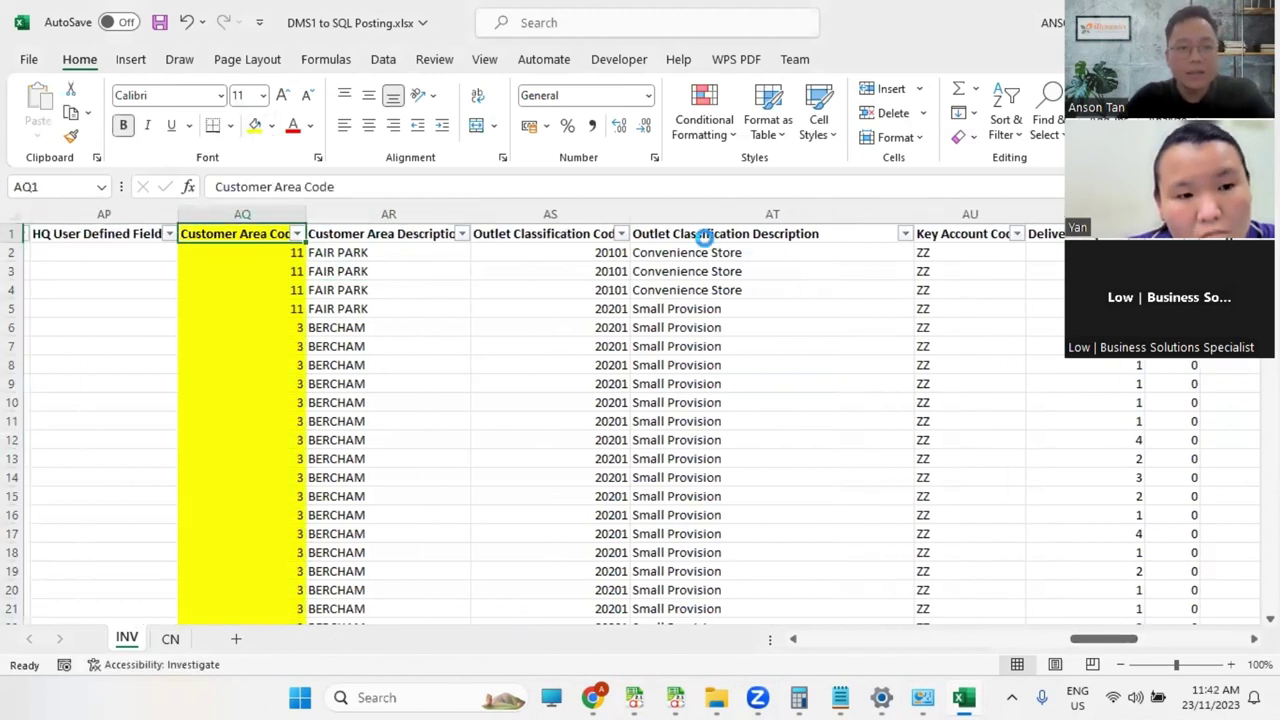
{"action": "key", "text": "ctrl+c"}
{"action": "key", "text": "alt+Tab"}
Step: Paste Customer Area Code into row 16's Excel Header cell and save the IV module mapping
{"action": "left_click", "coordinate": [200, 586]}
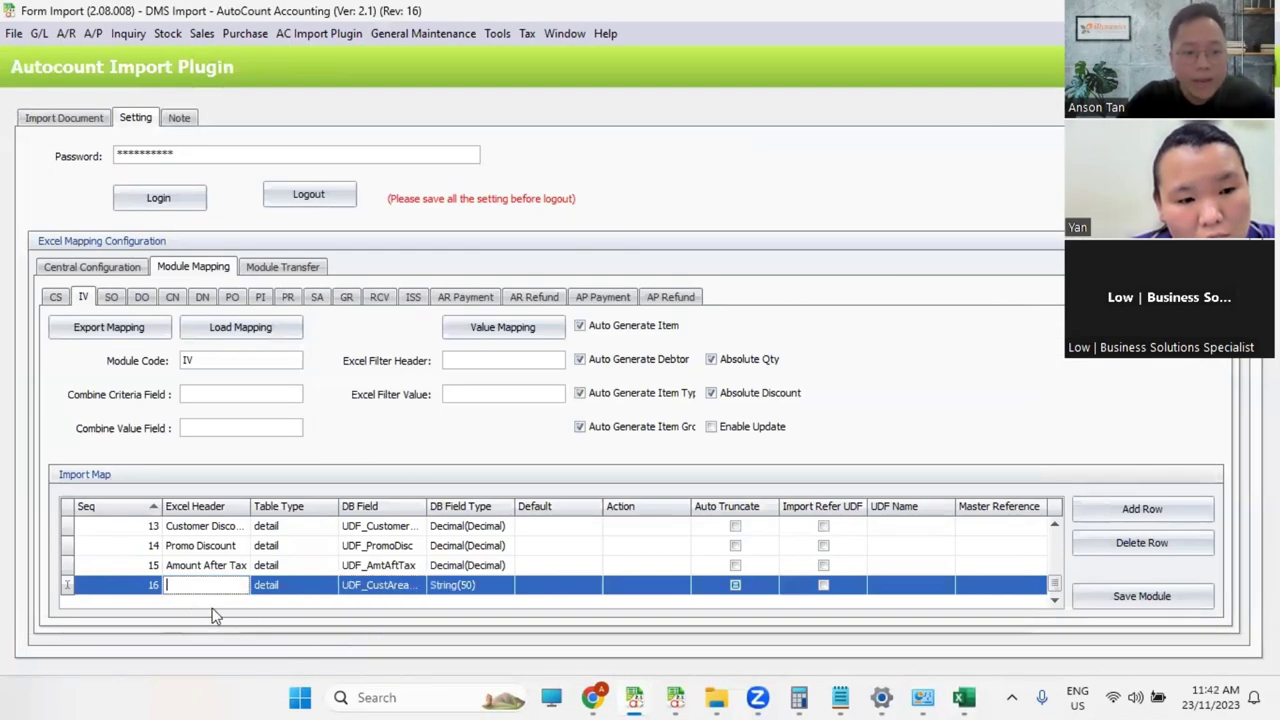
{"action": "key", "text": "ctrl+v"}
{"action": "left_click", "coordinate": [252, 590]}
{"action": "left_click", "coordinate": [1140, 598]}
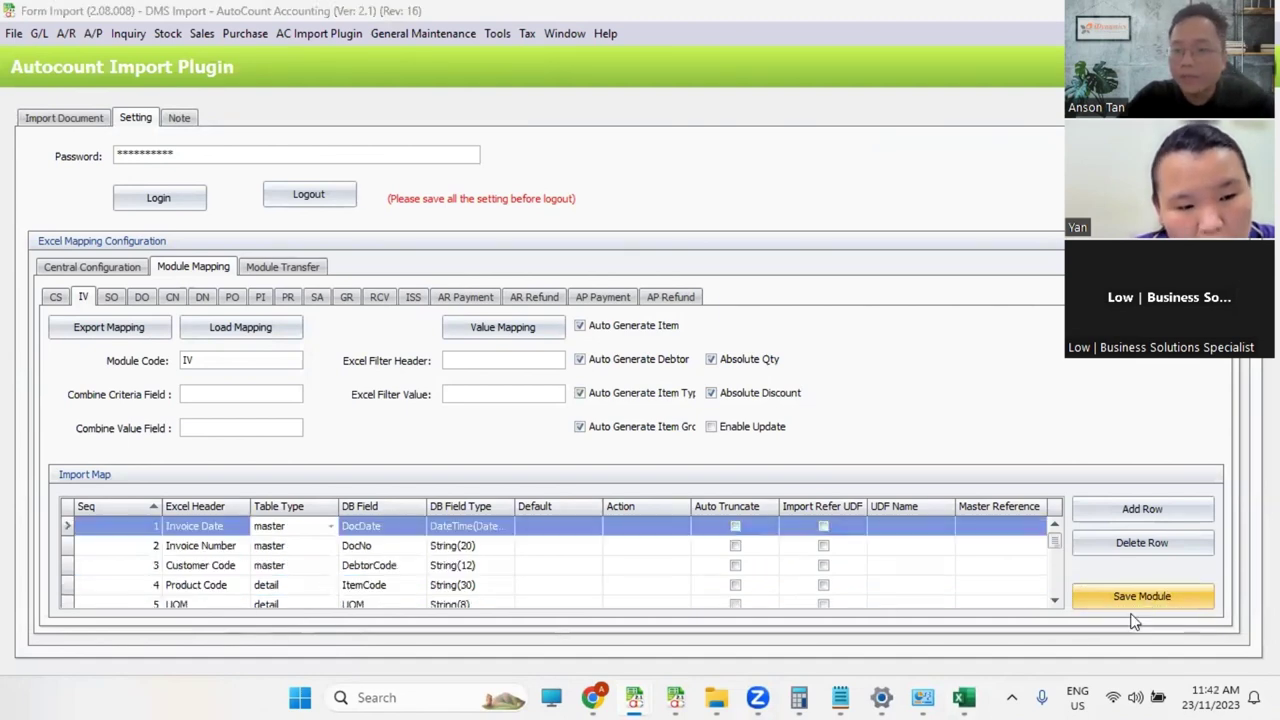
{"action": "left_click", "coordinate": [637, 361]}
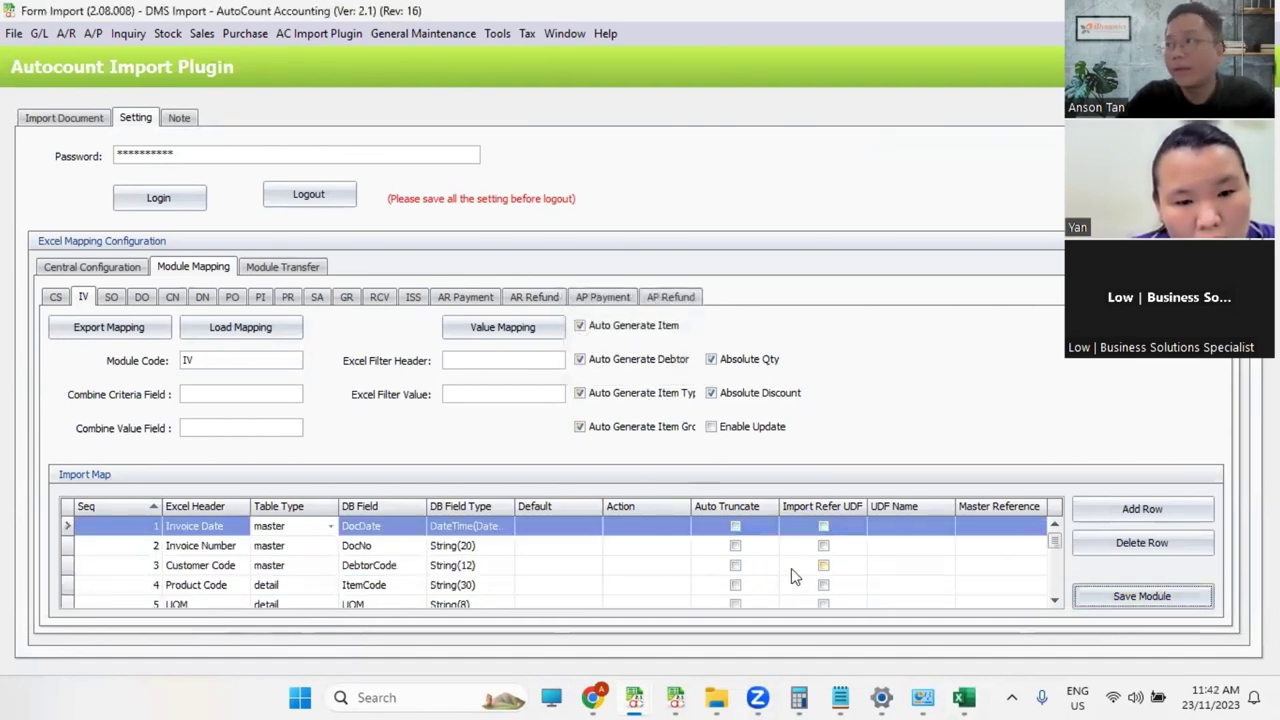
Step: Widen the Excel Header column so the full header names are visible
{"action": "scroll", "coordinate": [588, 591], "scroll_direction": "down", "scroll_amount": 4}
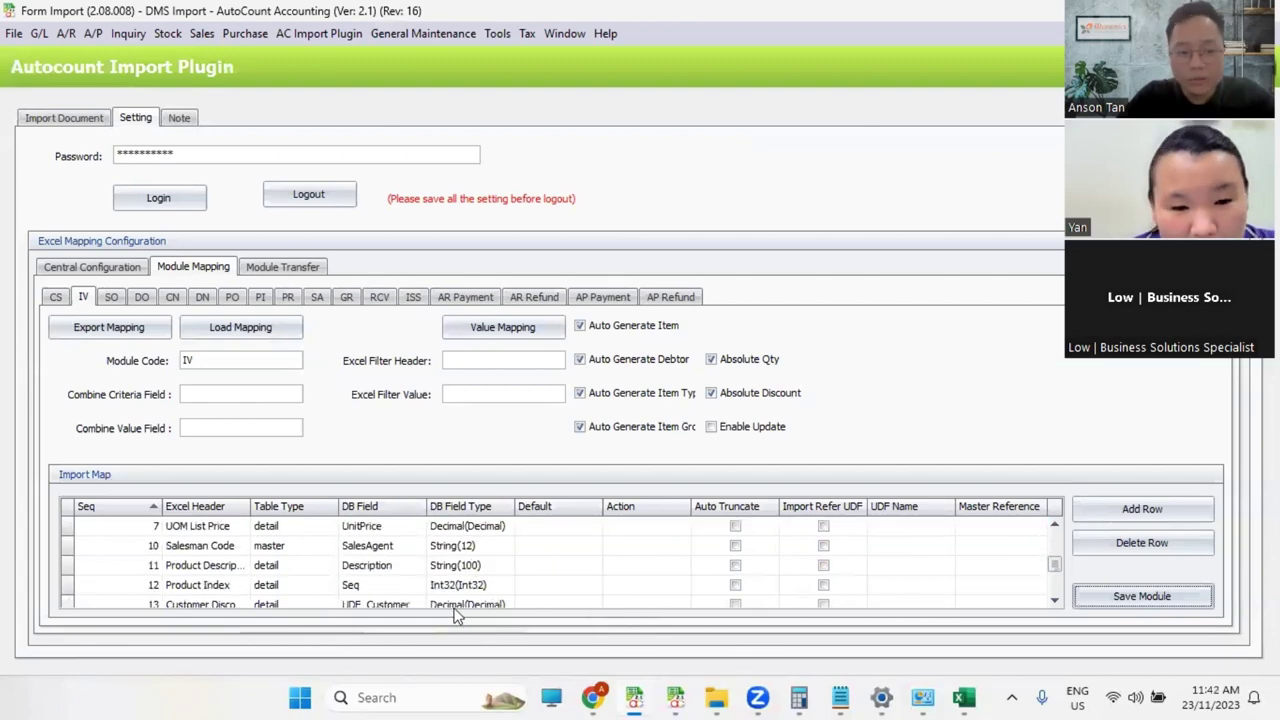
{"action": "left_click_drag", "start_coordinate": [246, 510], "coordinate": [281, 510]}
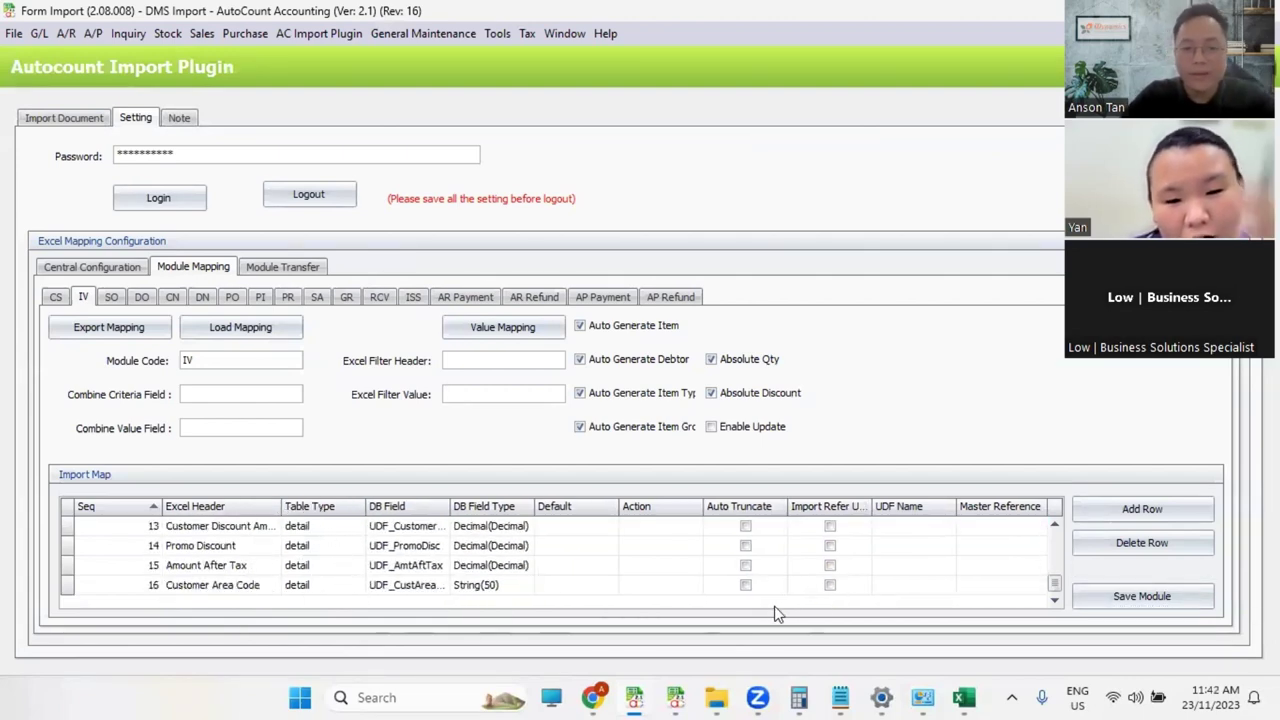
{"action": "scroll", "coordinate": [860, 590], "scroll_direction": "up", "scroll_amount": 4}
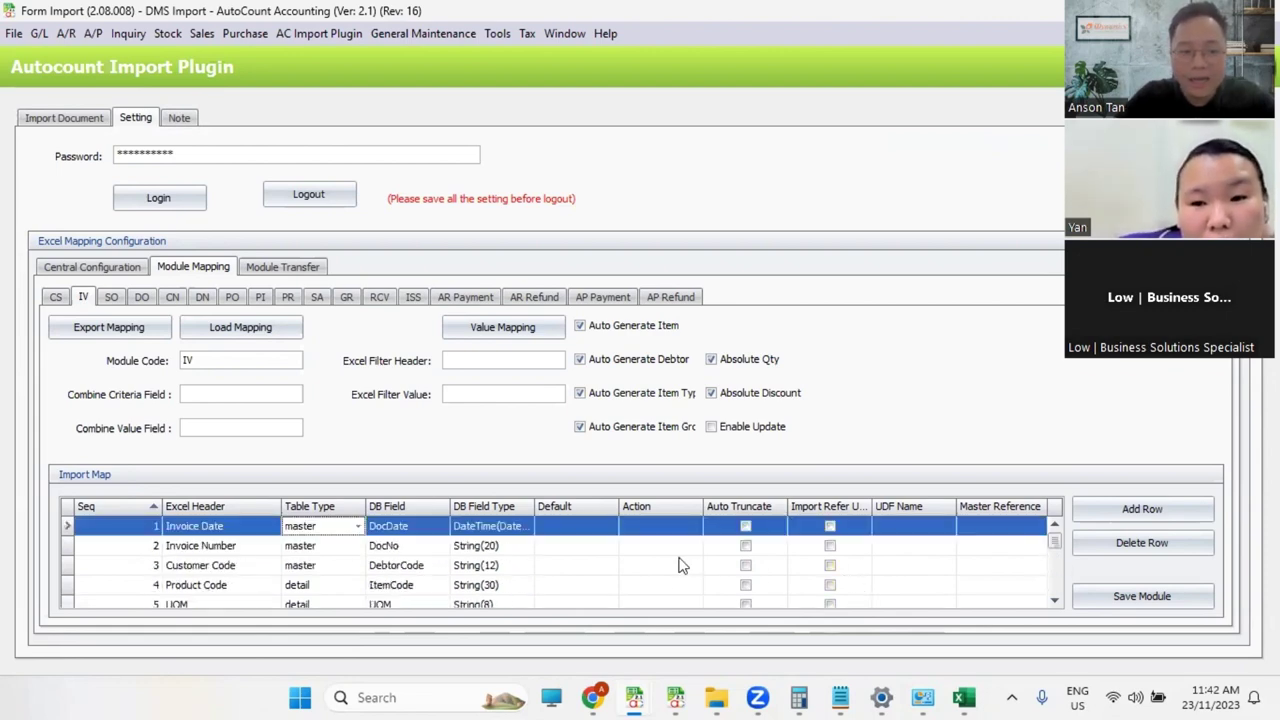
{"action": "scroll", "coordinate": [673, 570], "scroll_direction": "down", "scroll_amount": 4}
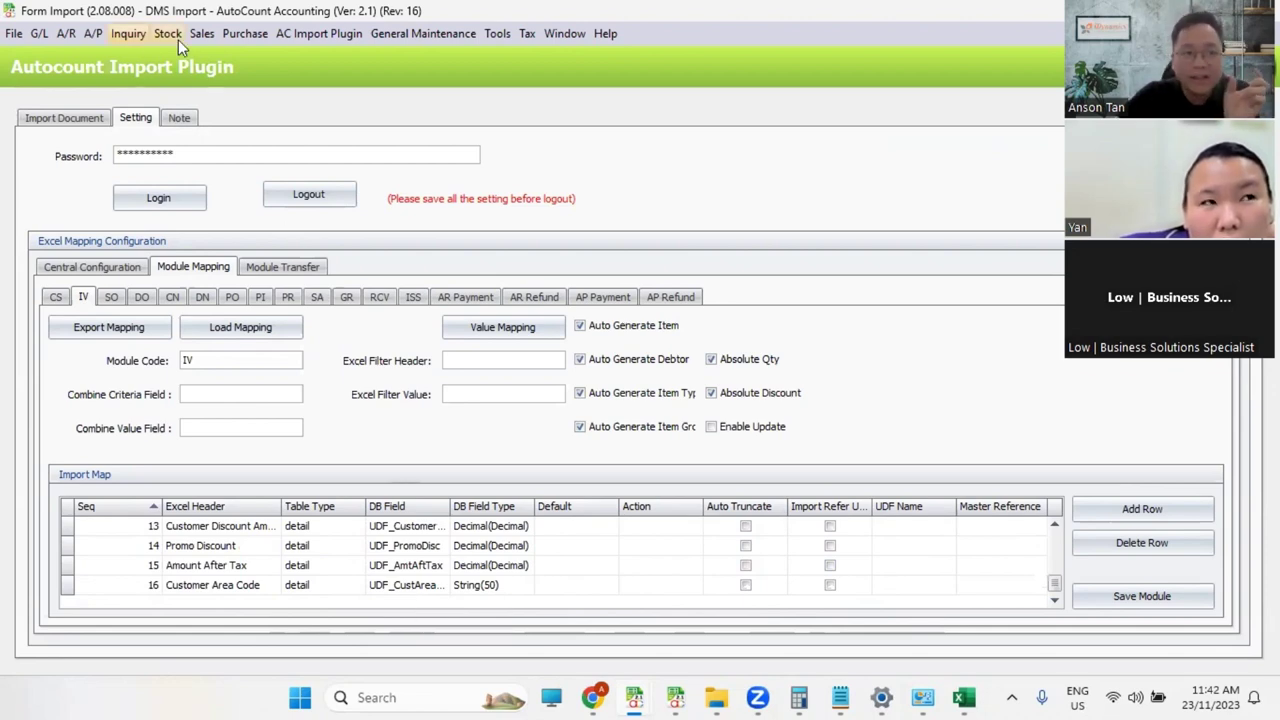
{"action": "left_click", "coordinate": [66, 33]}
{"action": "left_click", "coordinate": [71, 56]}
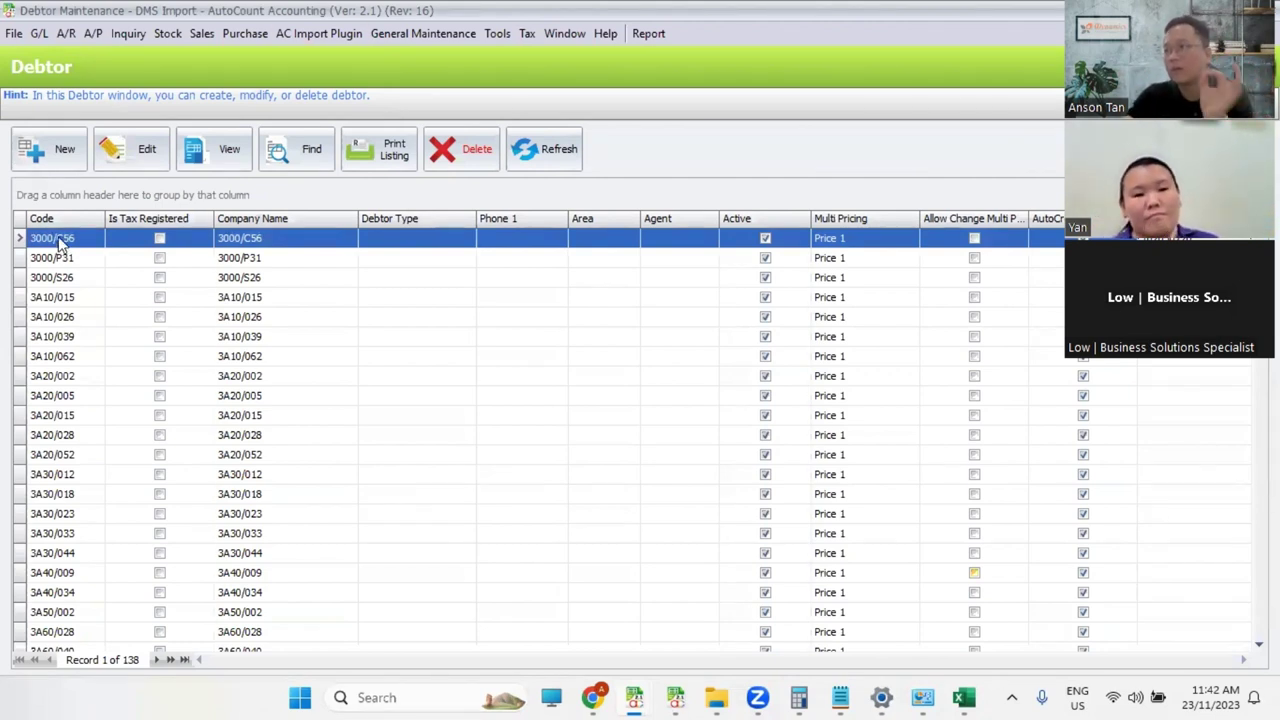
{"action": "key", "text": "ctrl+Tab"}
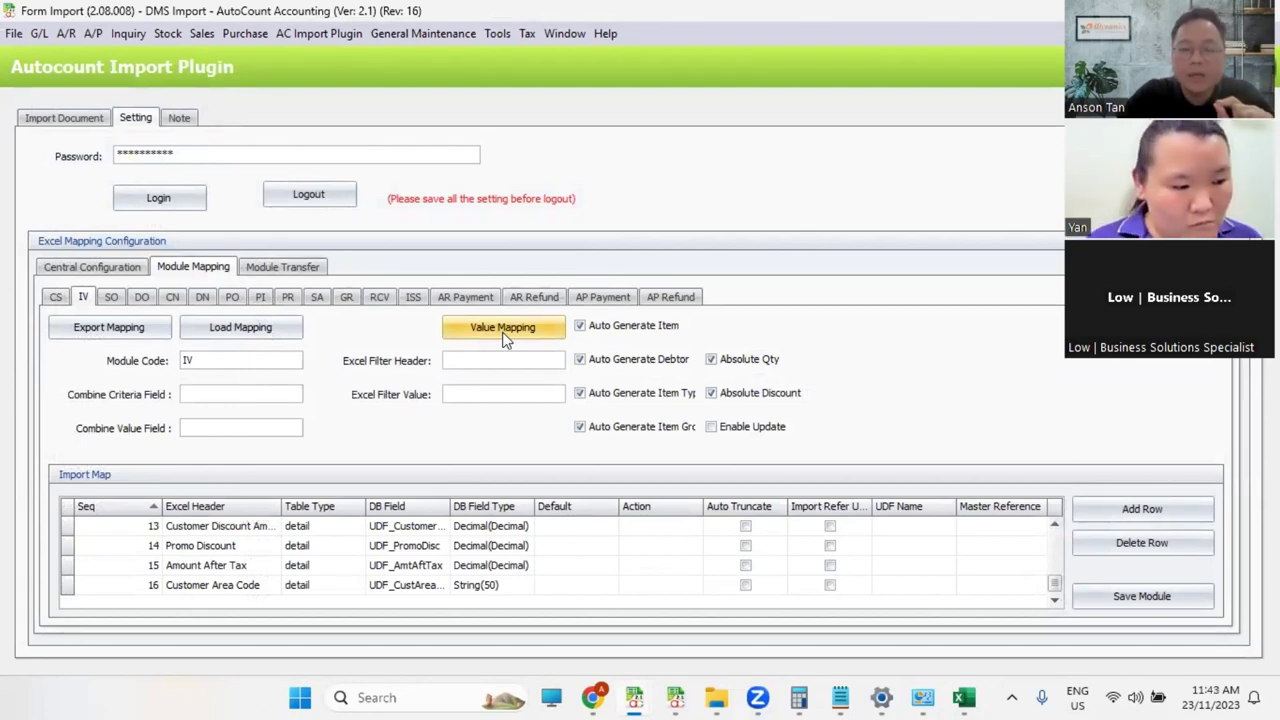
Step: In the invoice workbook, add the header 'Cancelled' in empty cell BK1
{"action": "left_click", "coordinate": [964, 697]}
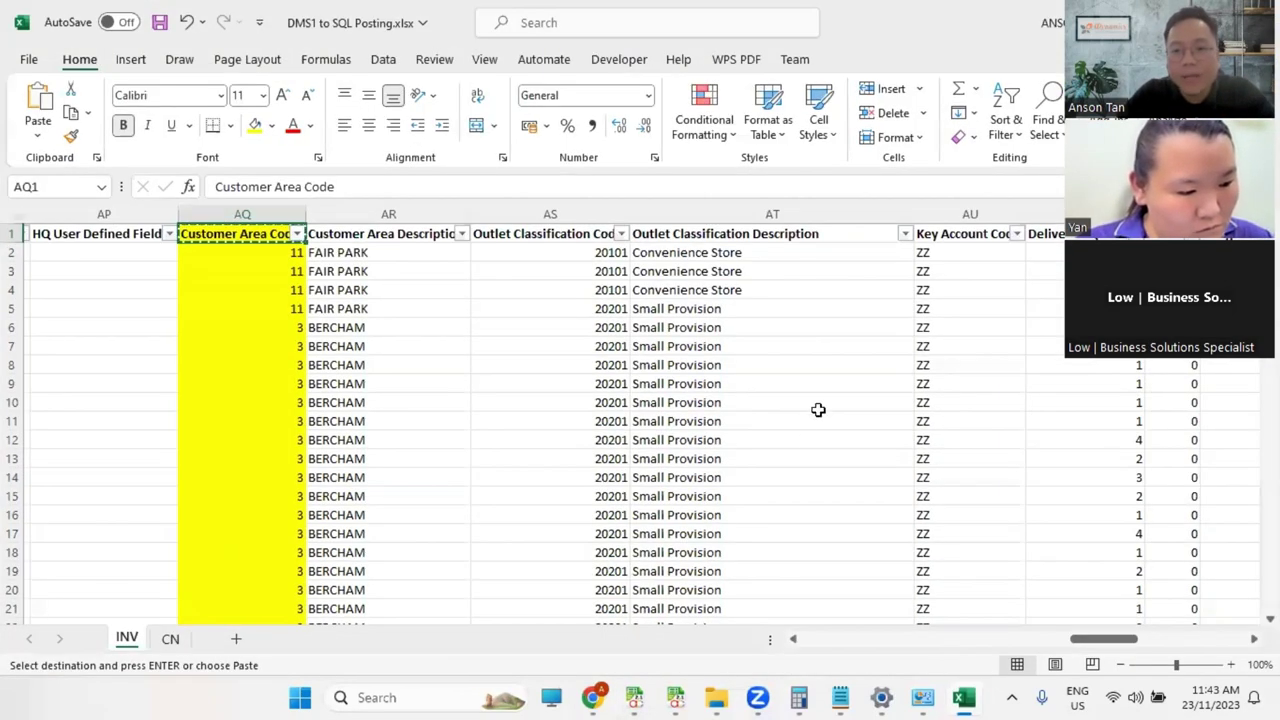
{"action": "left_click", "coordinate": [818, 410]}
{"action": "left_click_drag", "start_coordinate": [1104, 639], "coordinate": [1210, 638]}
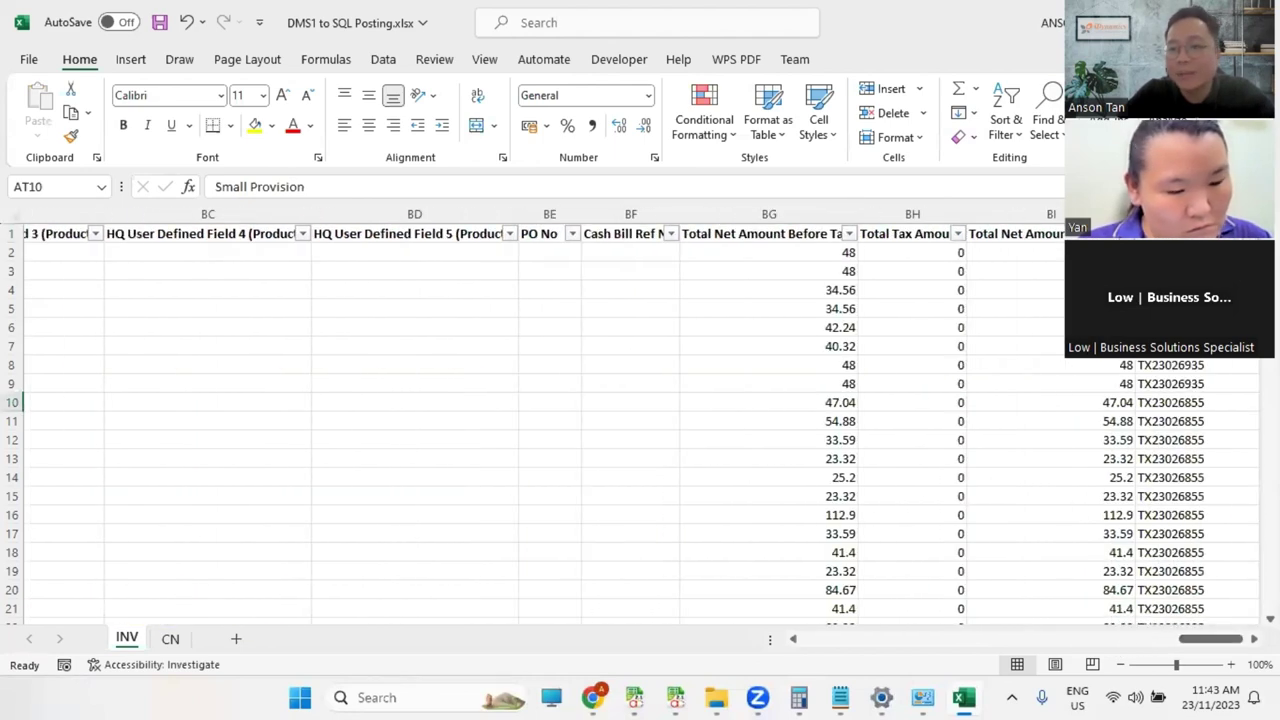
{"action": "left_click_drag", "start_coordinate": [1120, 237], "coordinate": [803, 237]}
{"action": "left_click", "coordinate": [803, 237]}
{"action": "type", "text": "Can"}
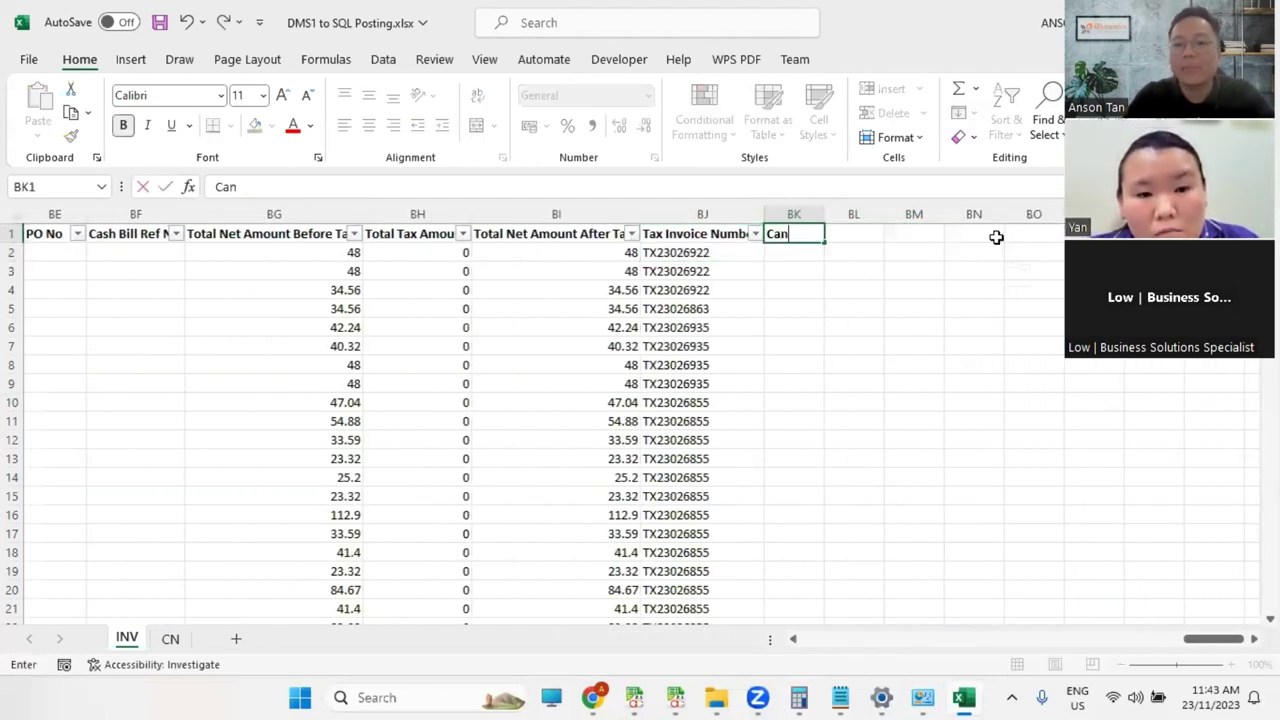
{"action": "type", "text": "celled"}
{"action": "key", "text": "Return"}
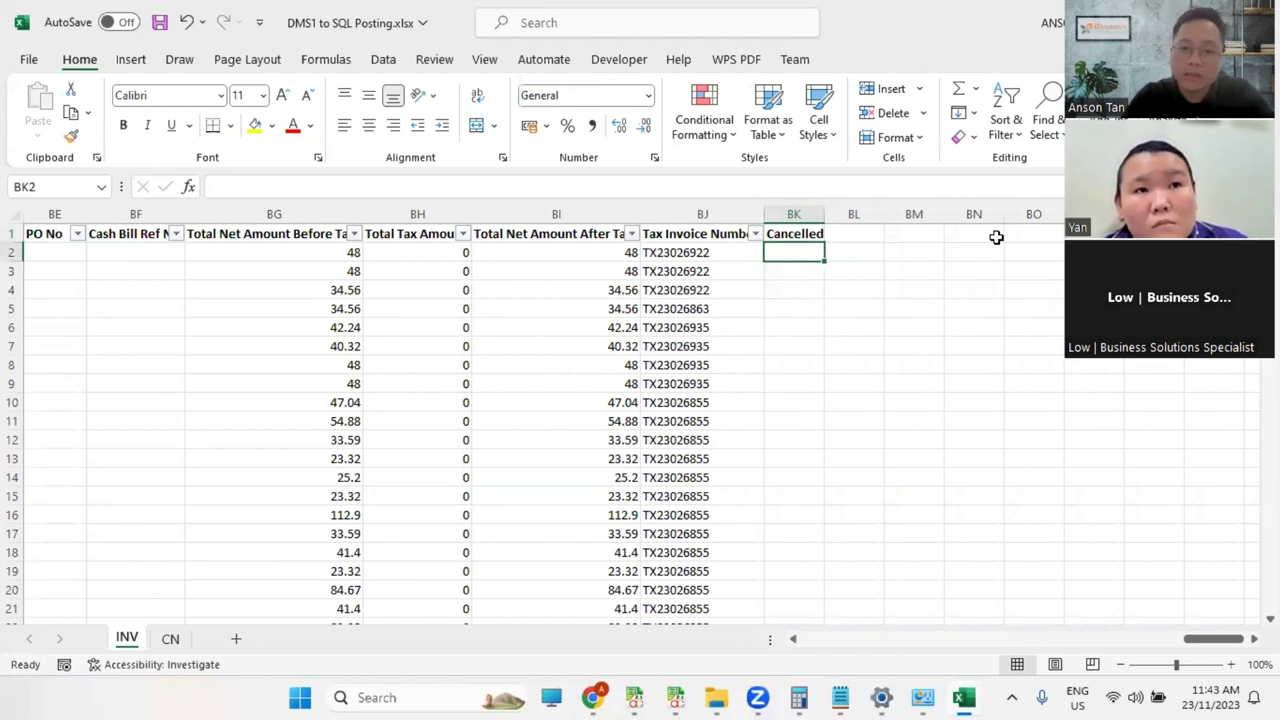
Step: Enter NO in BK2 and YES in BK3 of the Cancelled column
{"action": "key", "text": "Caps_Lock"}
{"action": "type", "text": "YES"}
{"action": "key", "text": "Return"}
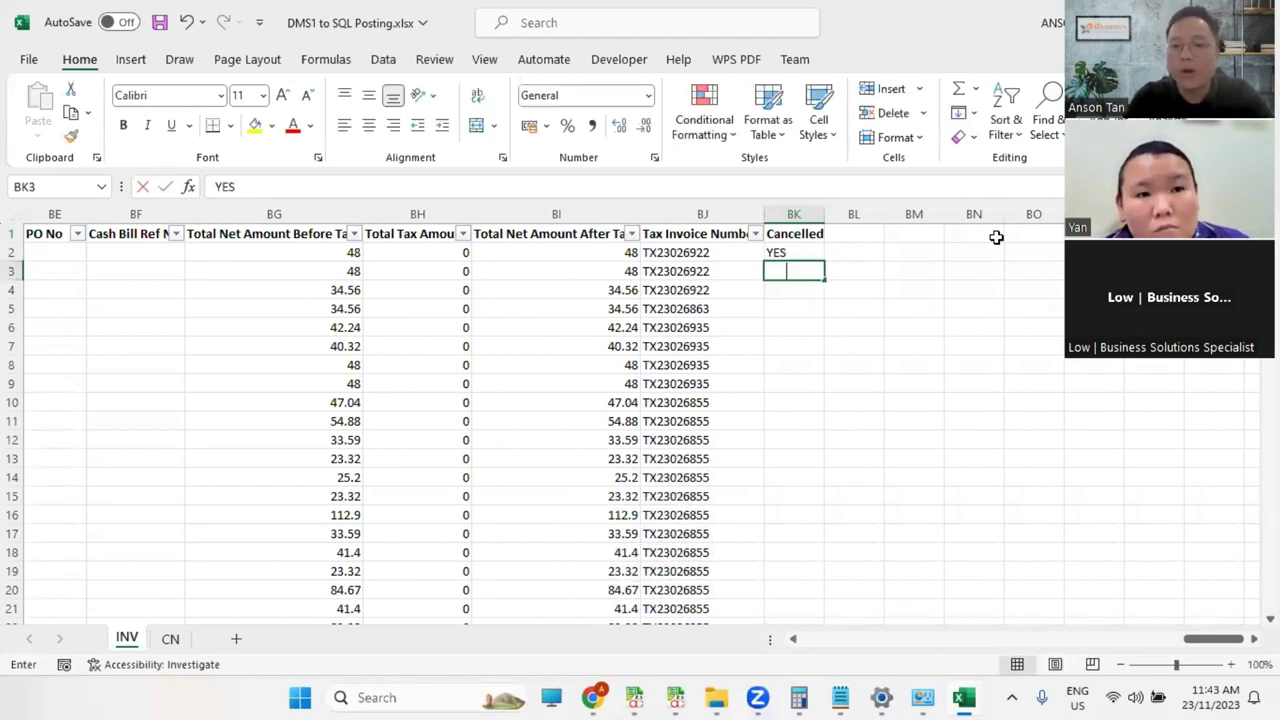
{"action": "type", "text": "YES"}
{"action": "key", "text": "Return"}
{"action": "key", "text": "Up"}
{"action": "key", "text": "Up"}
{"action": "type", "text": "NO"}
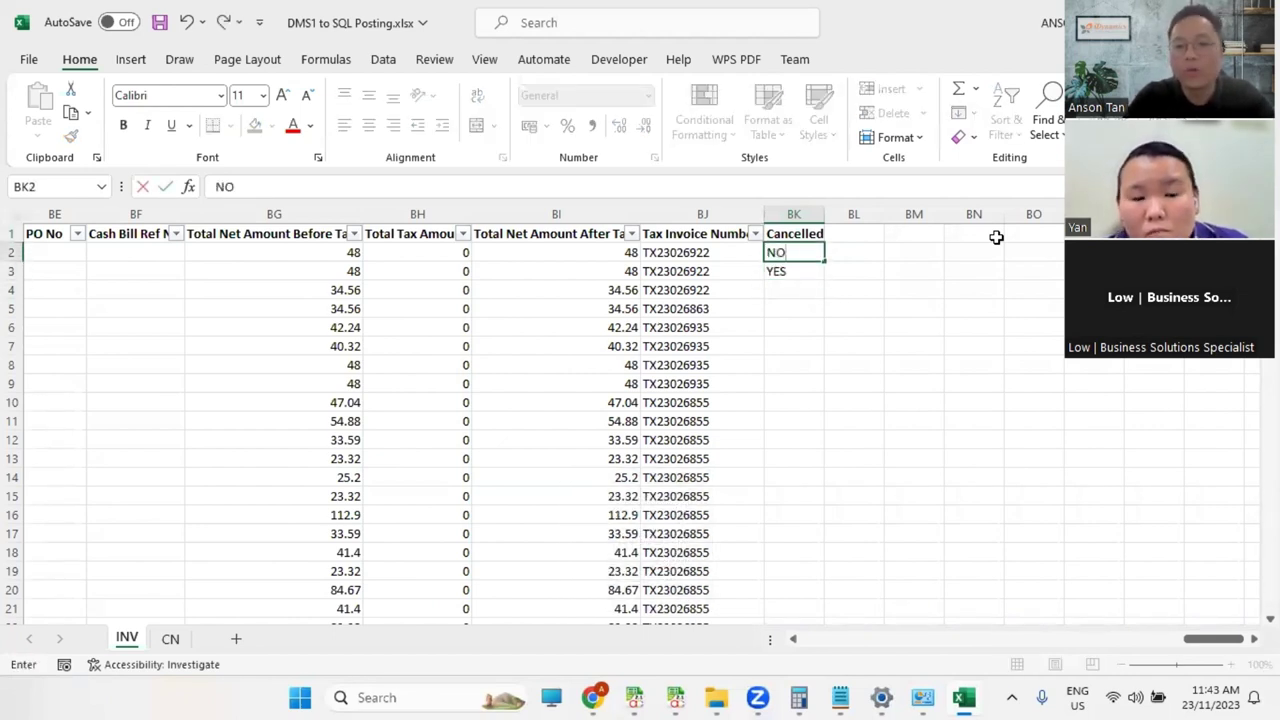
{"action": "key", "text": "Return"}
Step: Enter NO in BK4 and fill NO down the rest of the Cancelled column
{"action": "left_click", "coordinate": [855, 290]}
{"action": "left_click", "coordinate": [795, 273]}
{"action": "key", "text": "Return"}
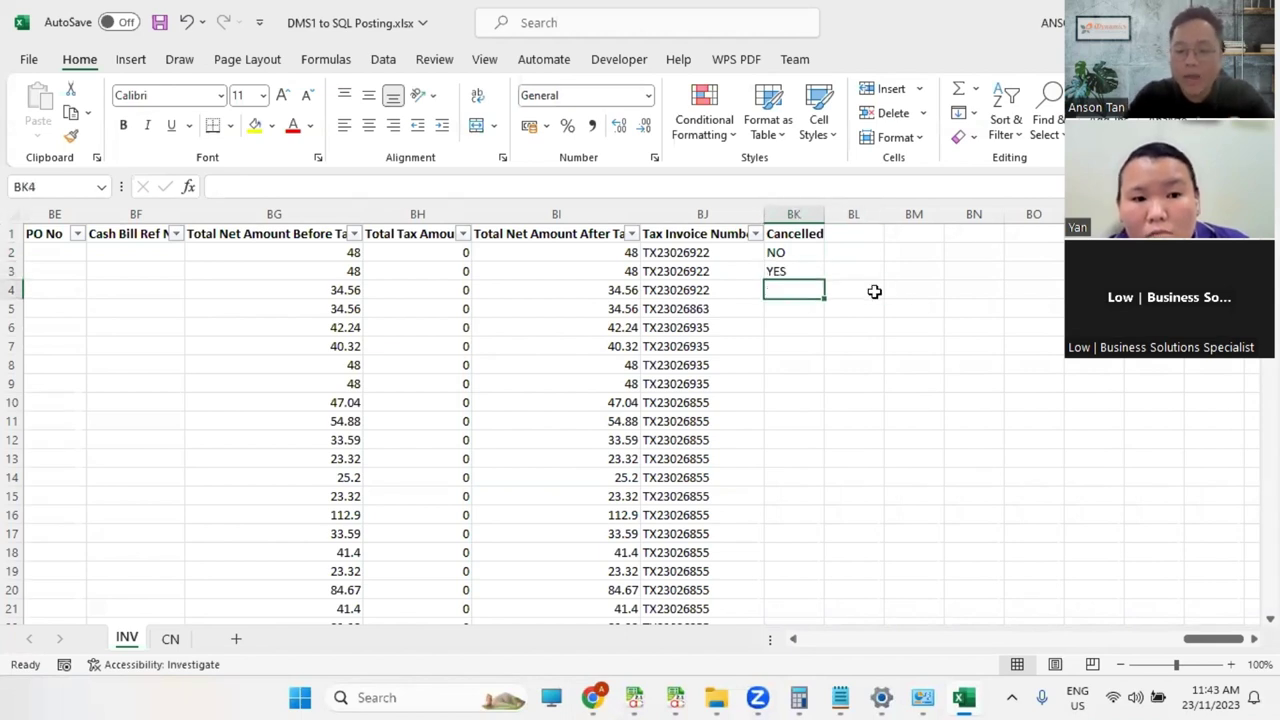
{"action": "type", "text": "NO"}
{"action": "key", "text": "Return"}
{"action": "left_click", "coordinate": [796, 292]}
{"action": "double_click", "coordinate": [825, 296]}
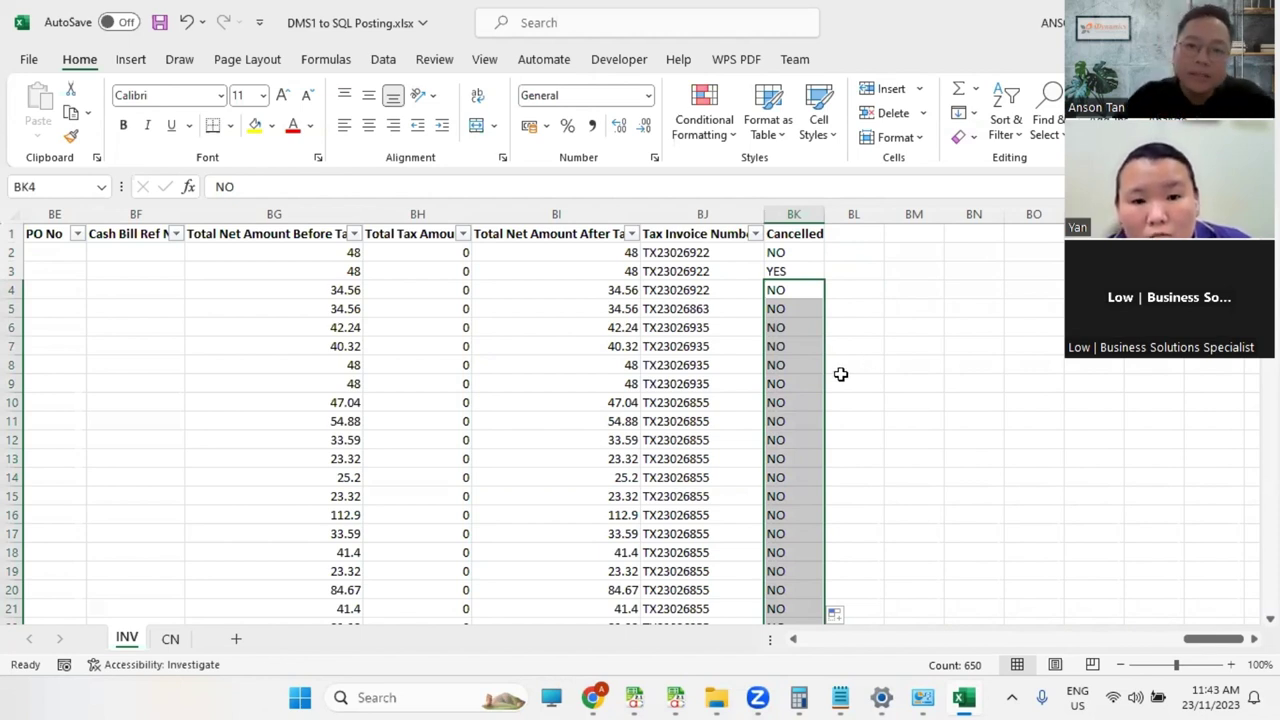
Step: Add a value mapping for the master Cancelled field turning Excel value NO into F
{"action": "key", "text": "alt+Tab"}
{"action": "left_click", "coordinate": [497, 331]}
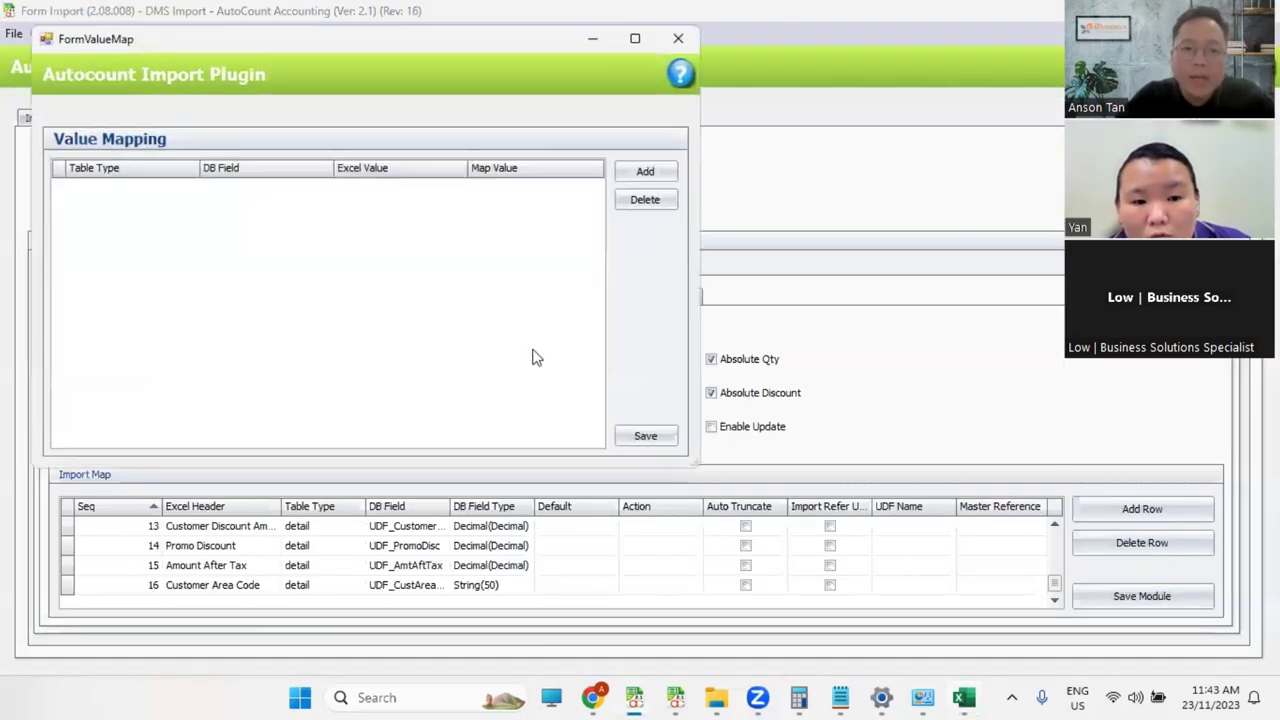
{"action": "left_click", "coordinate": [647, 174]}
{"action": "left_click", "coordinate": [191, 187]}
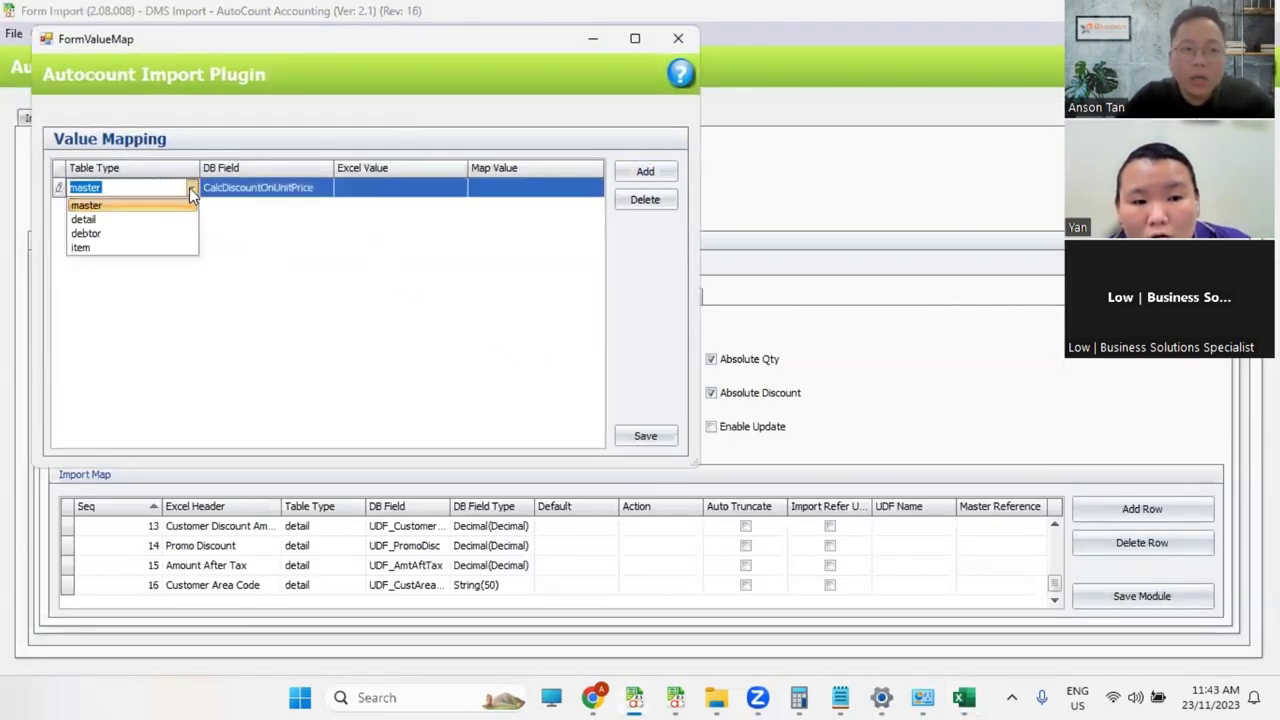
{"action": "left_click", "coordinate": [177, 206]}
{"action": "left_click", "coordinate": [267, 187]}
{"action": "type", "text": "Cancelled"}
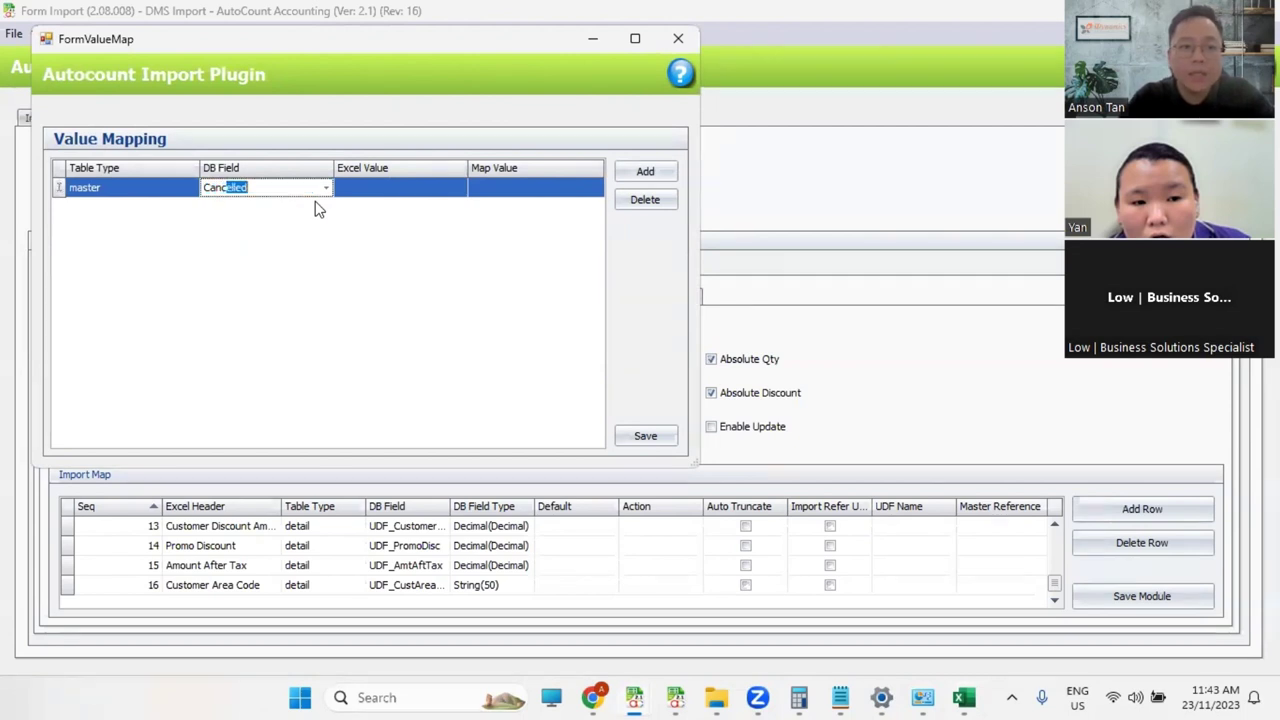
{"action": "key", "text": "Tab"}
{"action": "type", "text": "NO"}
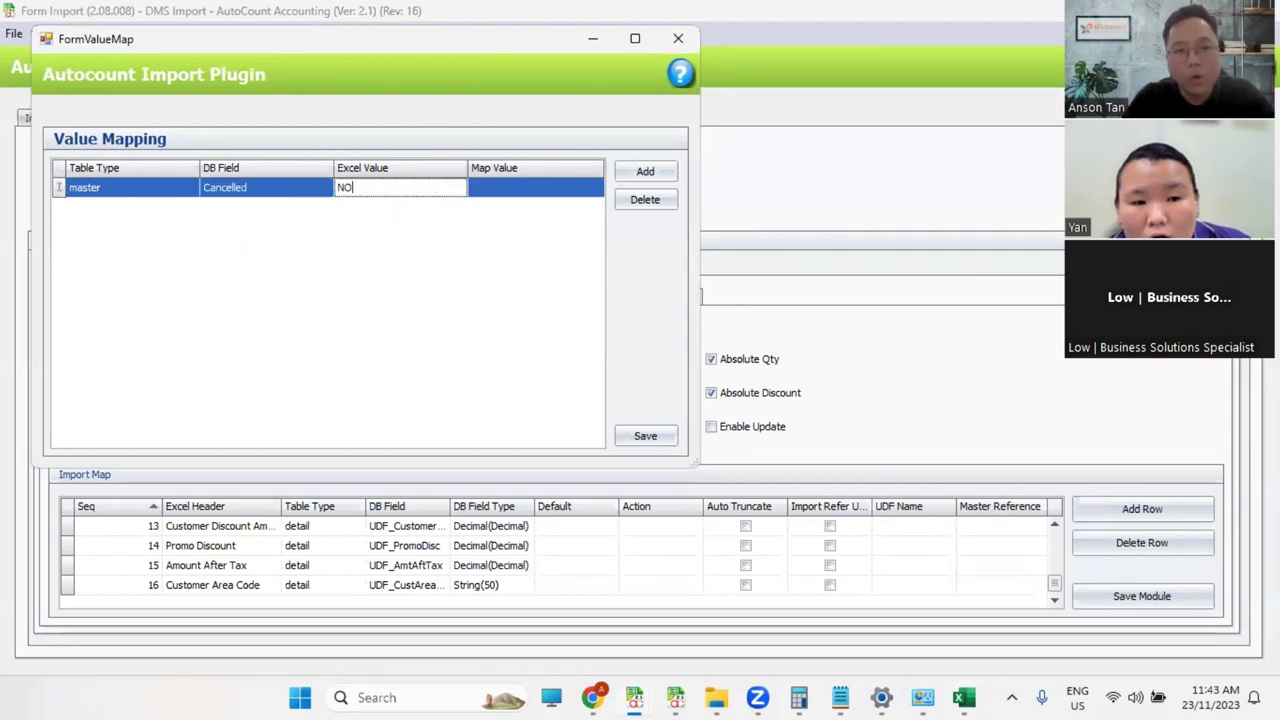
{"action": "key", "text": "Tab"}
{"action": "type", "text": "T"}
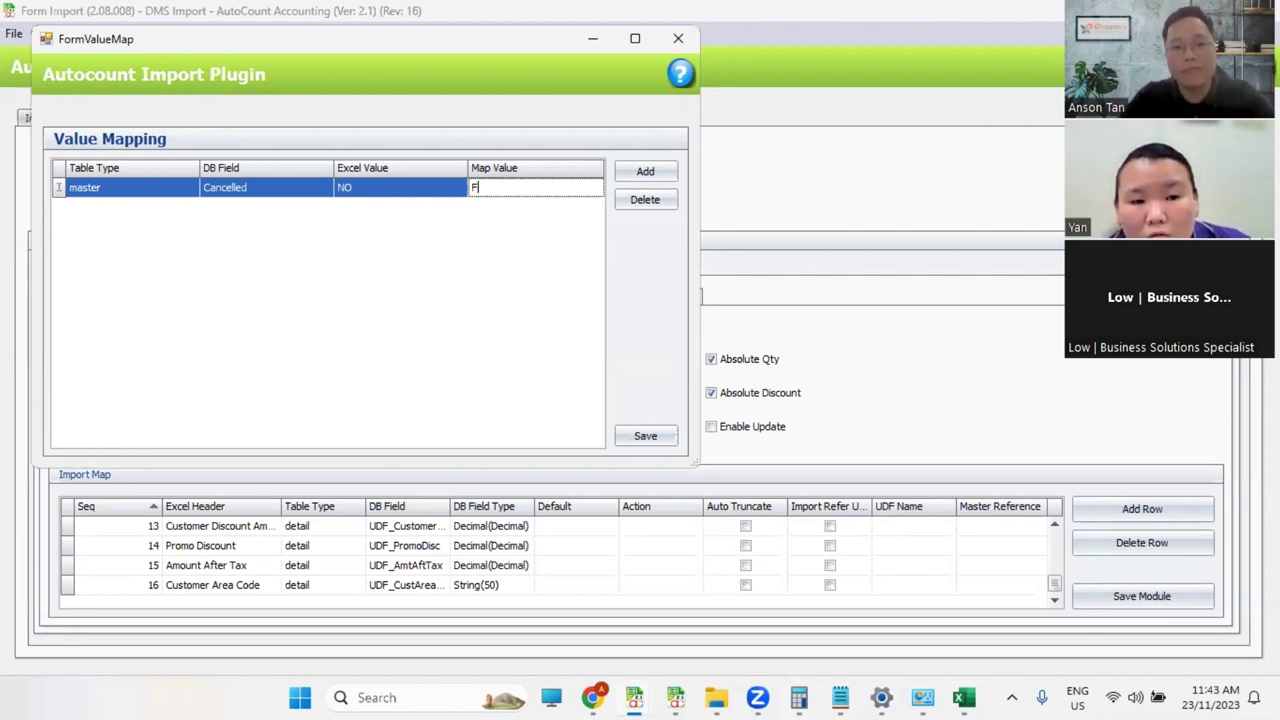
{"action": "type", "text": "A"}
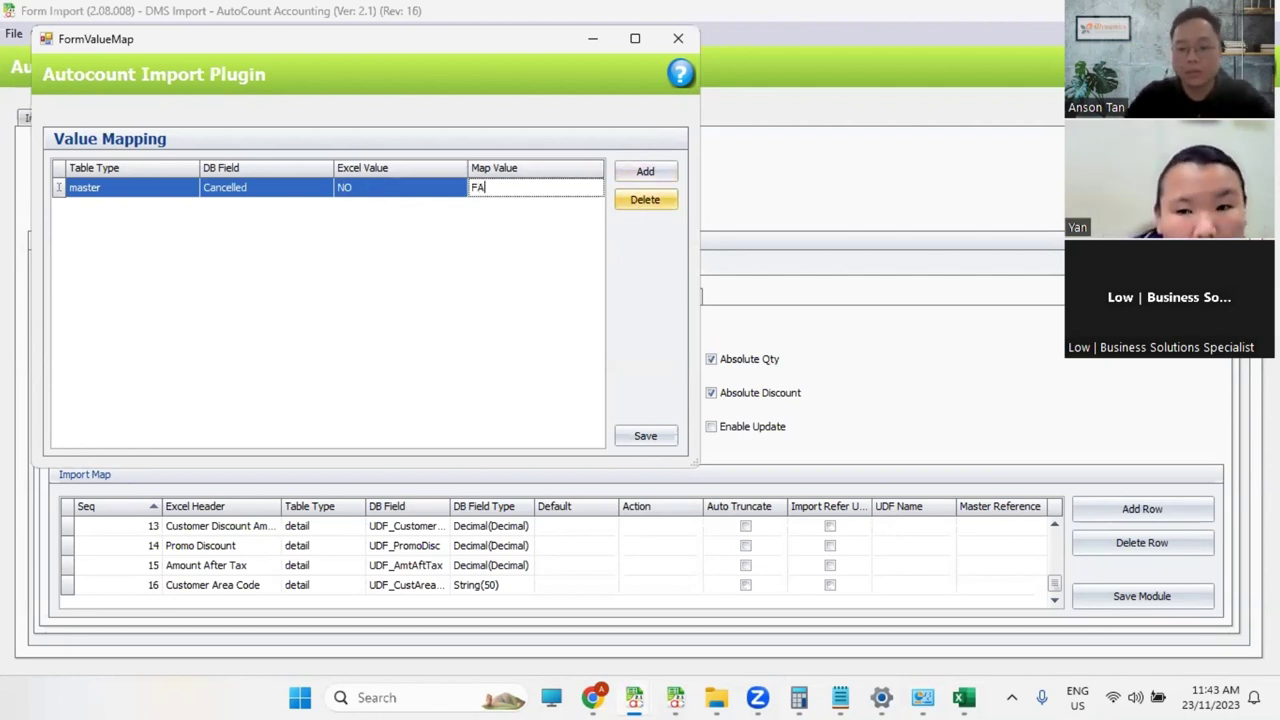
Step: Add a second master Cancelled value mapping turning Excel value YES into T
{"action": "left_click", "coordinate": [645, 171]}
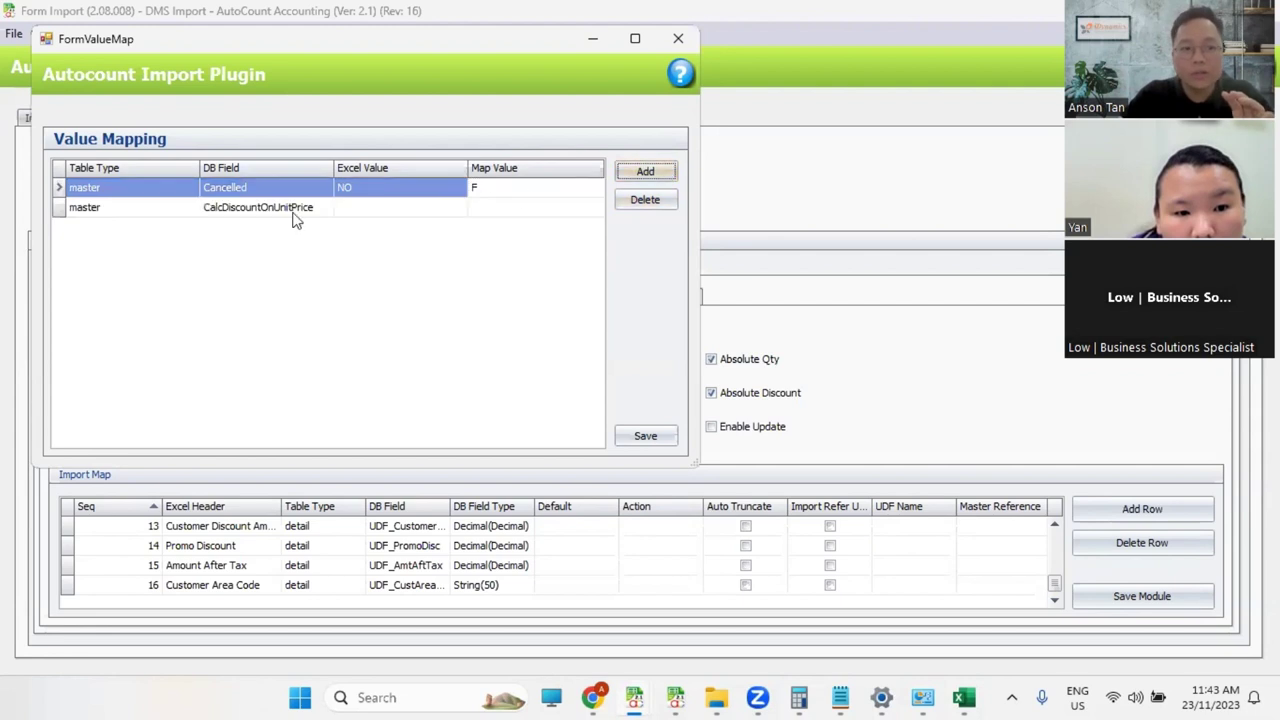
{"action": "left_click", "coordinate": [312, 214]}
{"action": "left_click", "coordinate": [325, 207]}
{"action": "type", "text": "Cancelled"}
{"action": "key", "text": "Tab"}
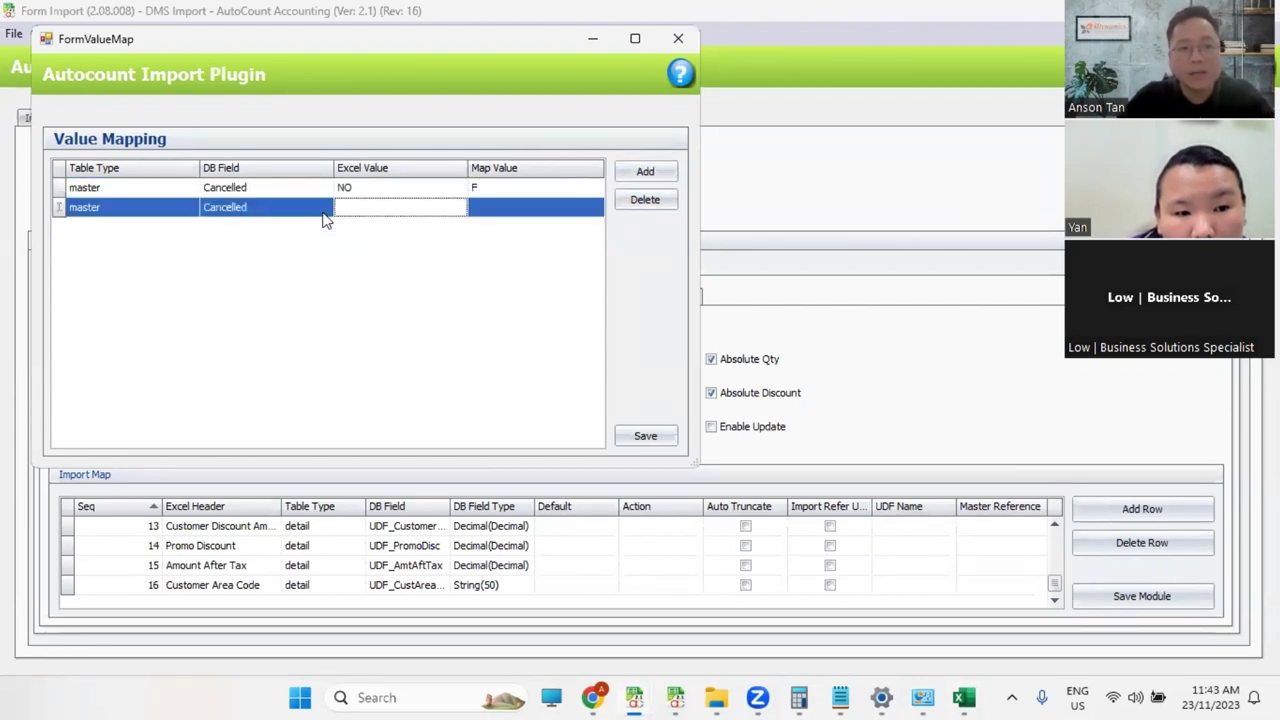
{"action": "type", "text": "YES"}
{"action": "key", "text": "Tab"}
{"action": "type", "text": "T"}
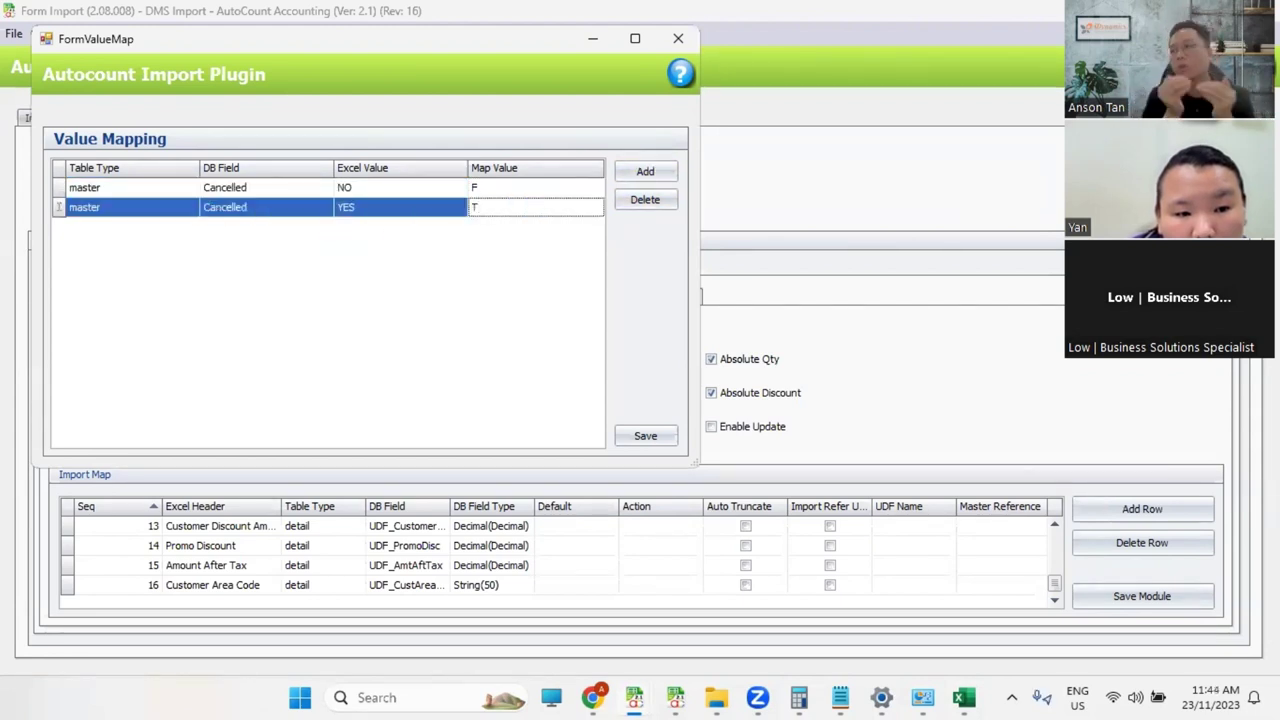
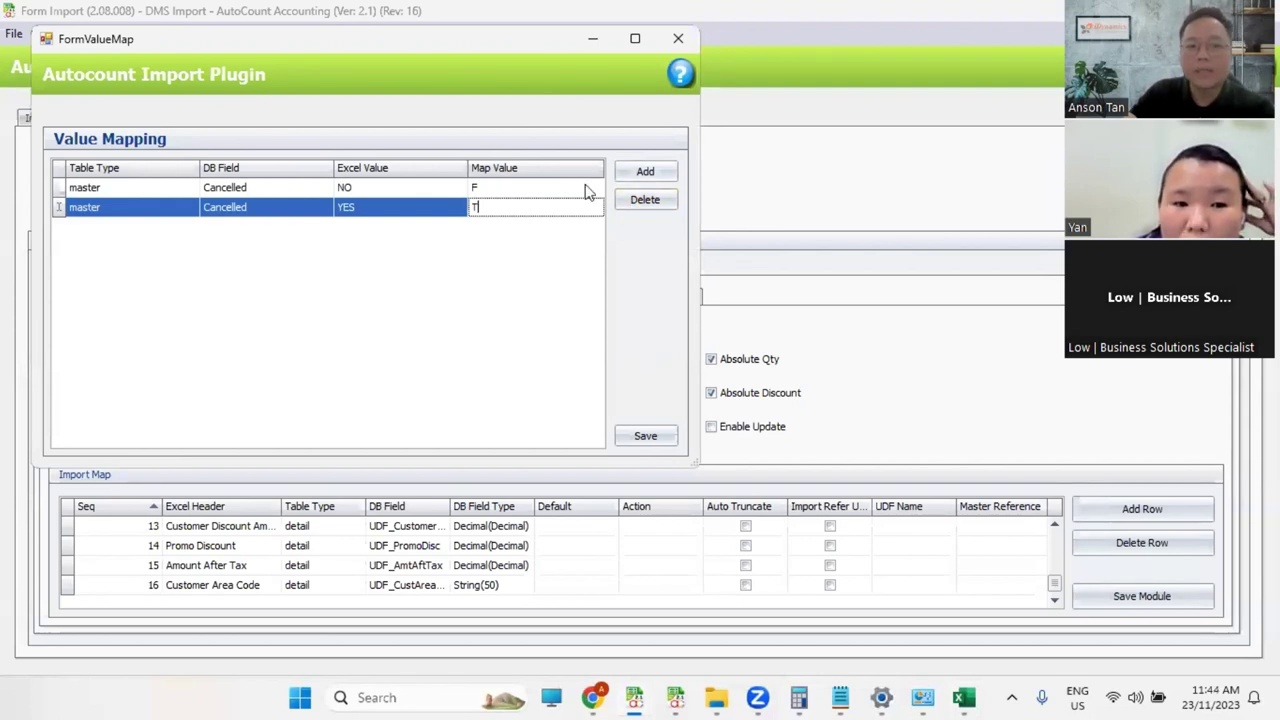
Step: Delete the YES→T and NO→F Cancelled value mappings, confirming each deletion
{"action": "left_click", "coordinate": [656, 198]}
{"action": "left_click", "coordinate": [671, 410]}
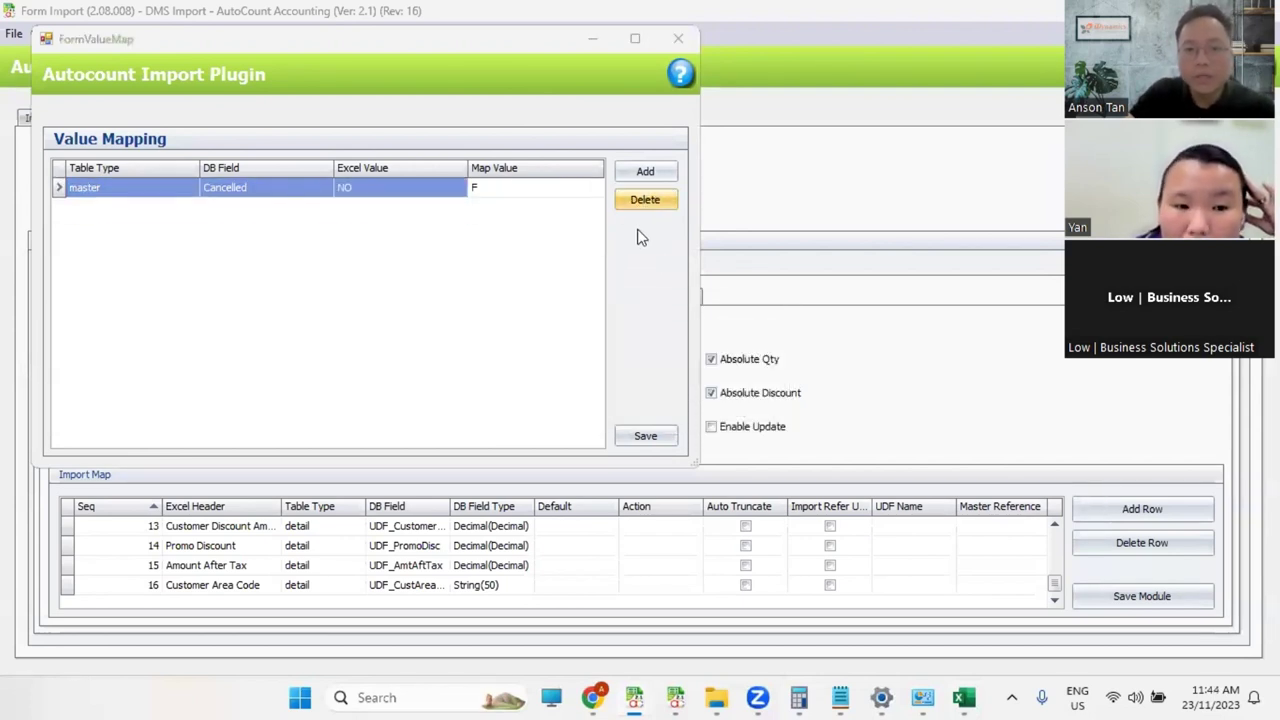
{"action": "left_click", "coordinate": [645, 199]}
{"action": "left_click", "coordinate": [663, 410]}
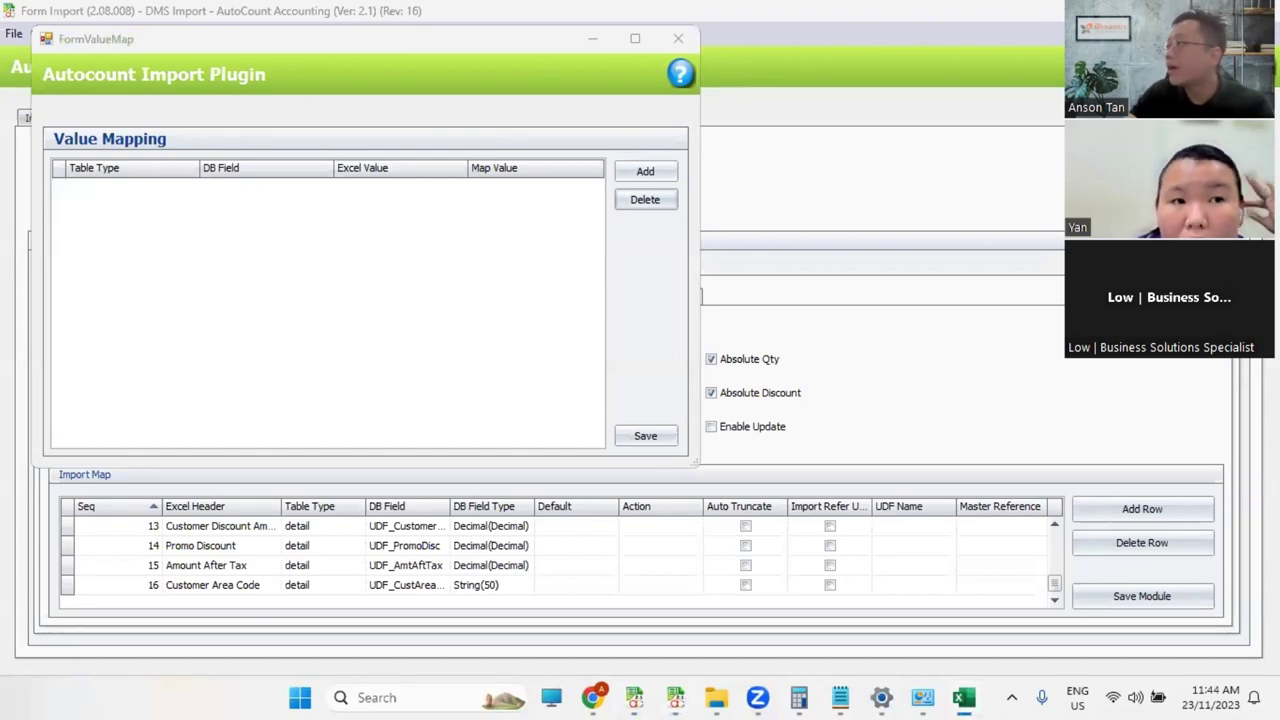
{"action": "left_click", "coordinate": [964, 697]}
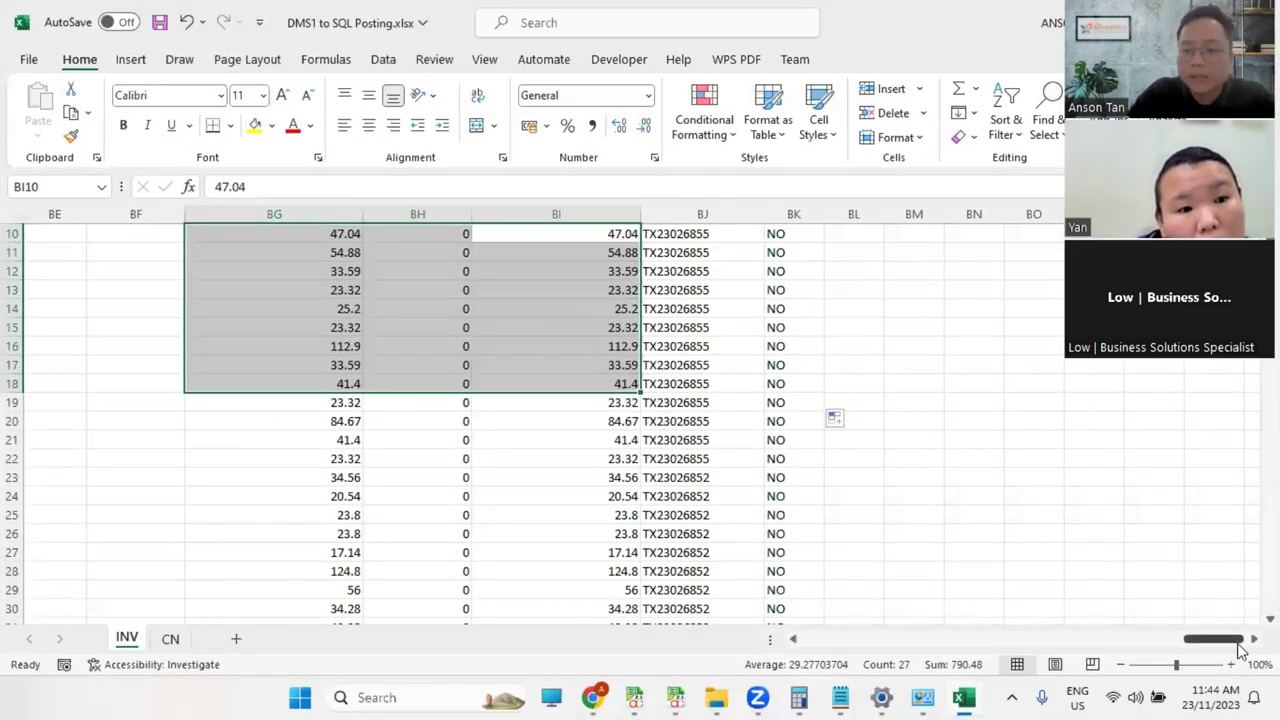
Step: Add a HOLD header in the empty cell BL1 of the INV sheet
{"action": "left_click_drag", "start_coordinate": [1140, 638], "coordinate": [1225, 640]}
{"action": "scroll", "coordinate": [1055, 452], "scroll_direction": "up", "scroll_amount": 3}
{"action": "left_click", "coordinate": [995, 252]}
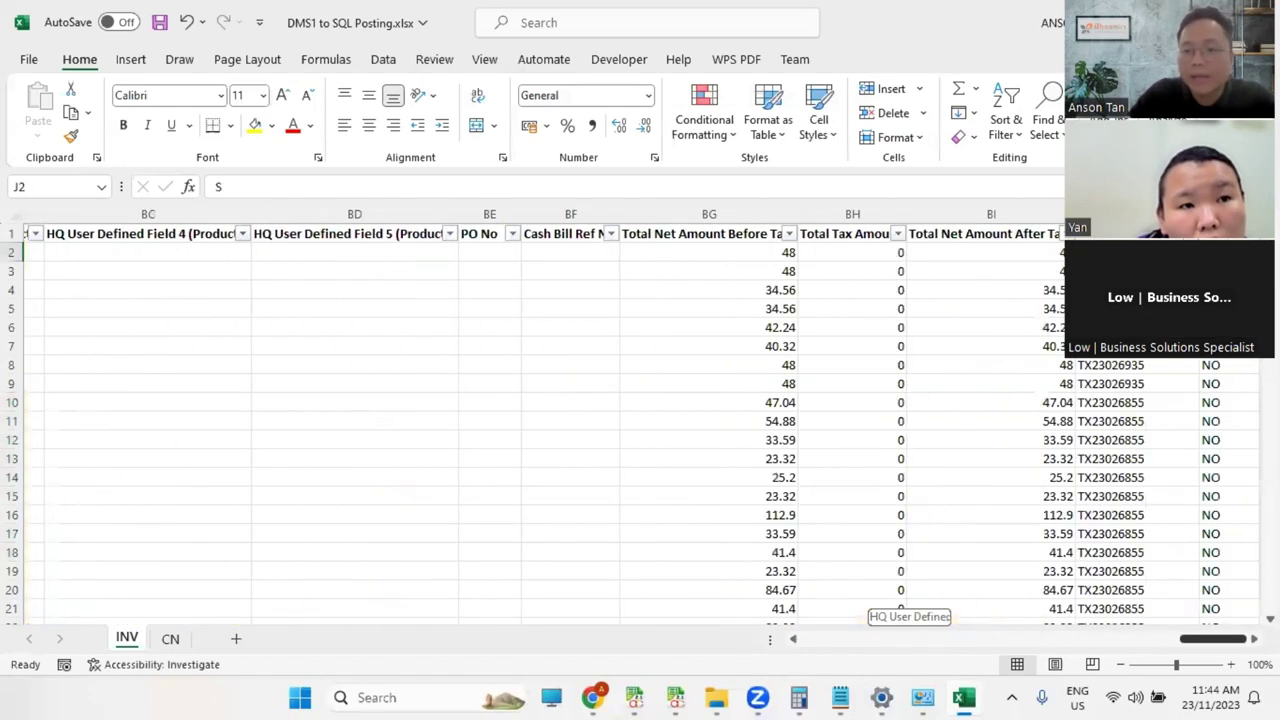
{"action": "left_click", "coordinate": [1205, 290]}
{"action": "left_click", "coordinate": [1057, 233]}
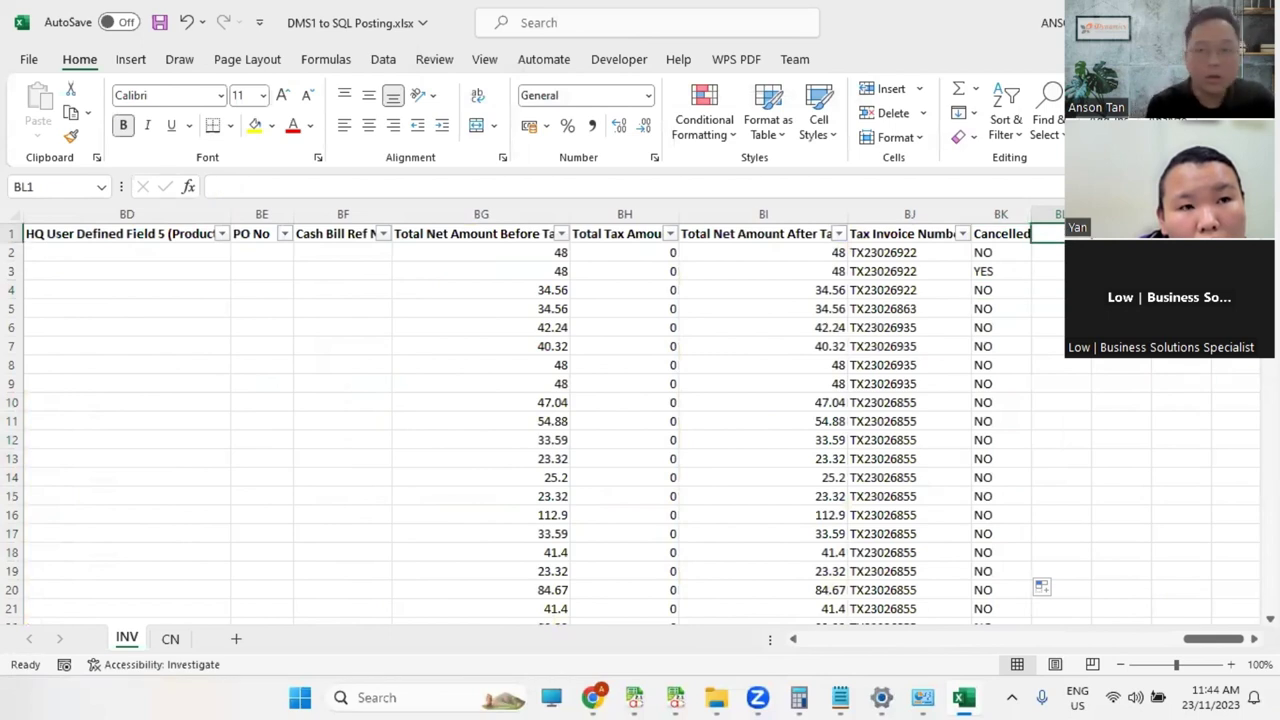
{"action": "type", "text": "HOLD"}
{"action": "key", "text": "Return"}
{"action": "type", "text": "H"}
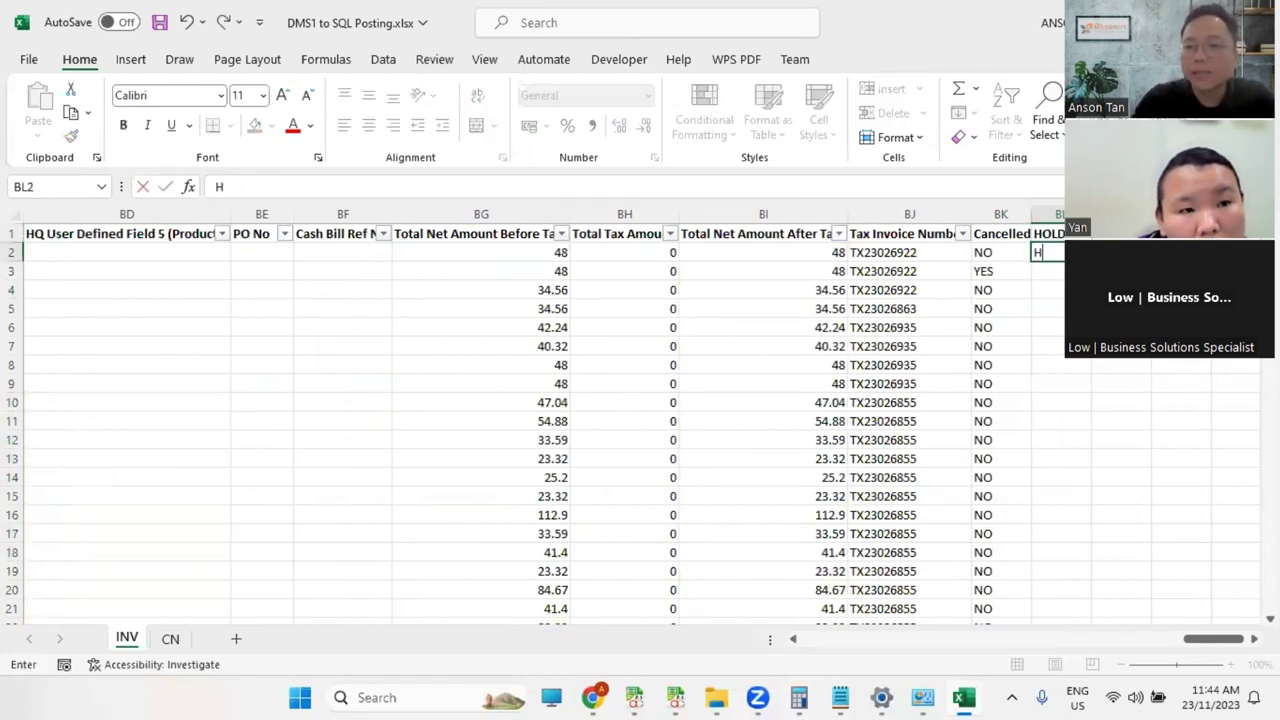
{"action": "key", "text": "BackSpace"}
Step: Fill YES into the HOLD column for rows 5 to 8
{"action": "left_click", "coordinate": [1047, 308]}
{"action": "type", "text": "YES"}
{"action": "key", "text": "Return"}
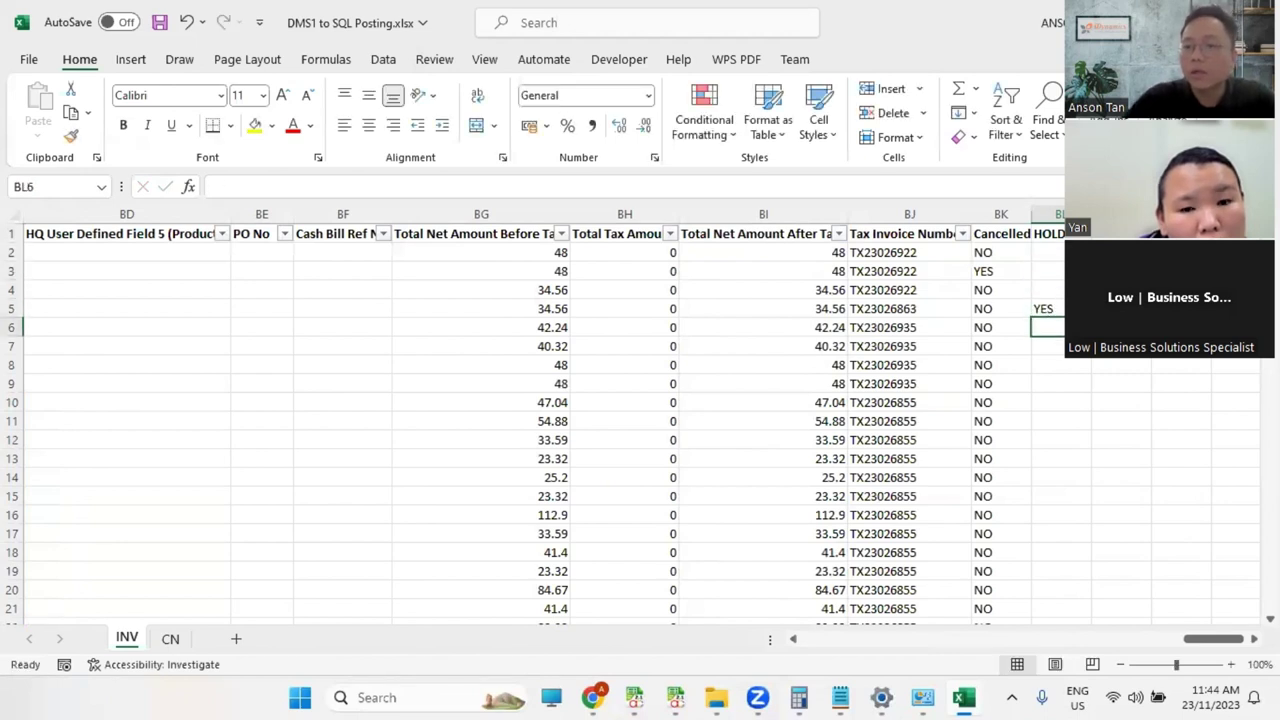
{"action": "left_click", "coordinate": [1047, 308]}
{"action": "left_click_drag", "start_coordinate": [1090, 317], "coordinate": [1092, 366]}
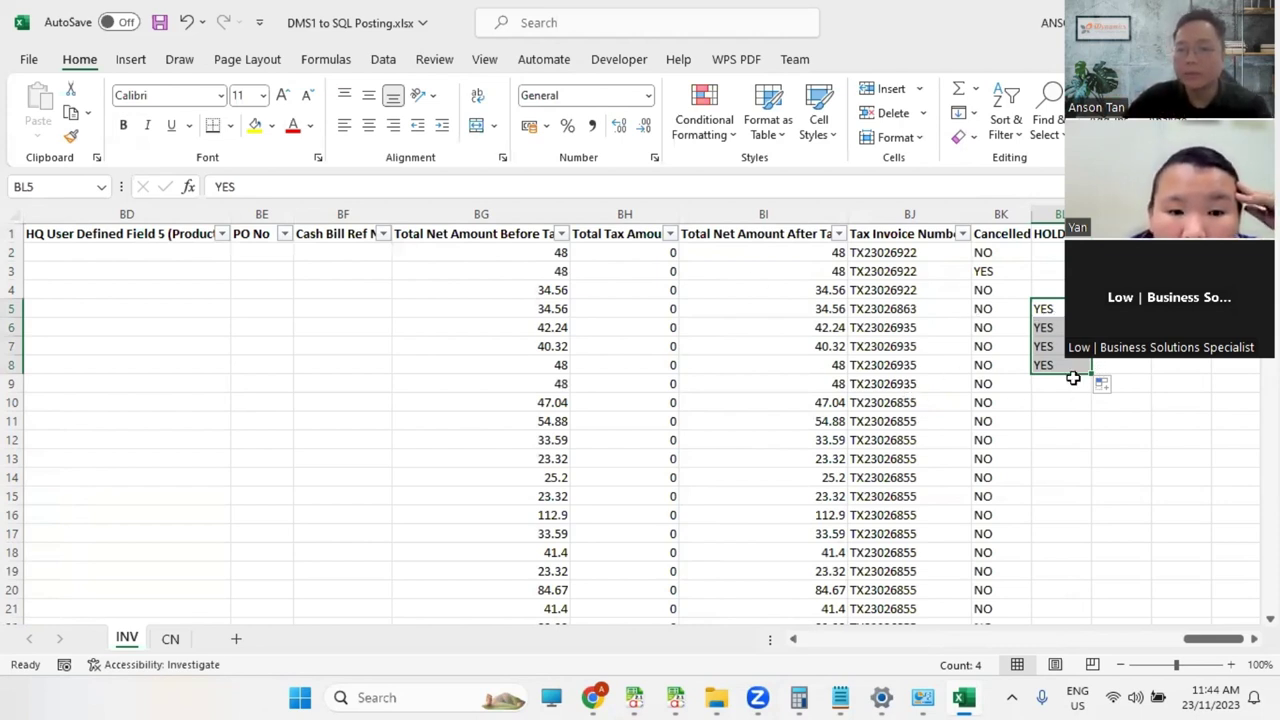
{"action": "left_click", "coordinate": [1060, 214]}
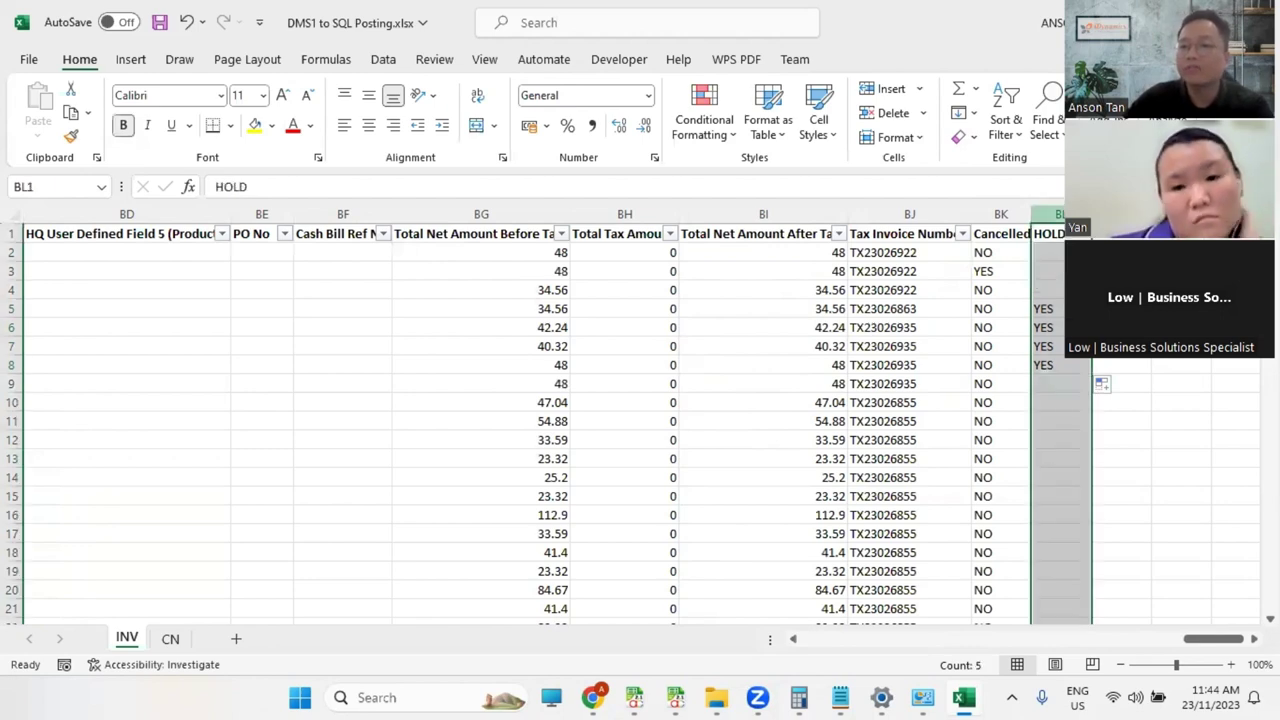
{"action": "key", "text": "alt+Tab"}
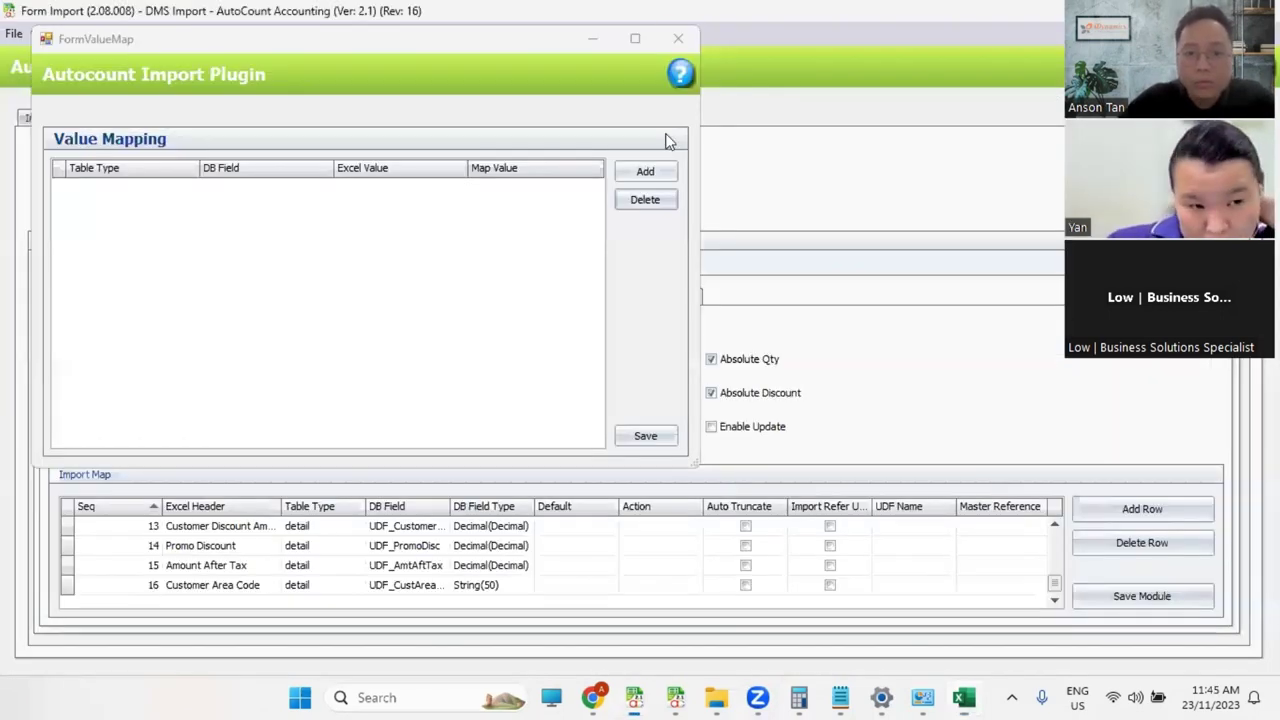
Step: Close the value mapping list, try a HOLD / NO Excel filter, then clear both filter fields
{"action": "key", "text": "Escape"}
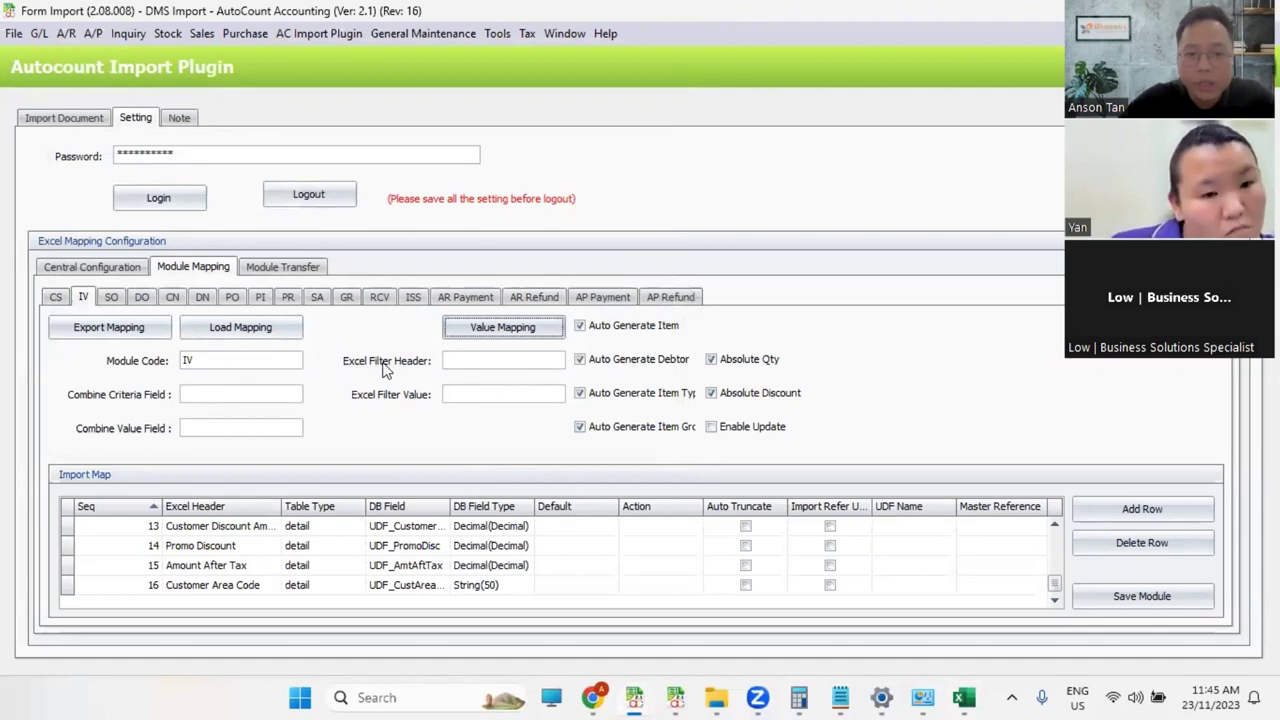
{"action": "left_click", "coordinate": [450, 360]}
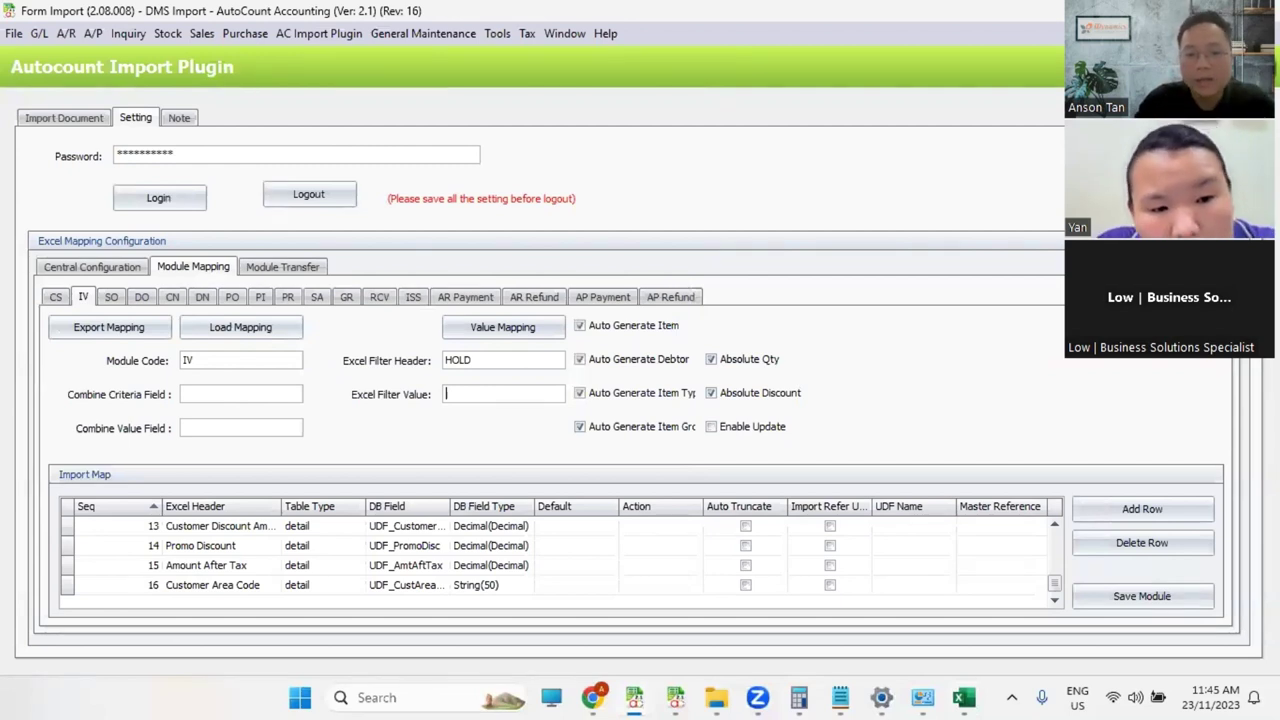
{"action": "type", "text": "NO"}
{"action": "key", "text": "Tab"}
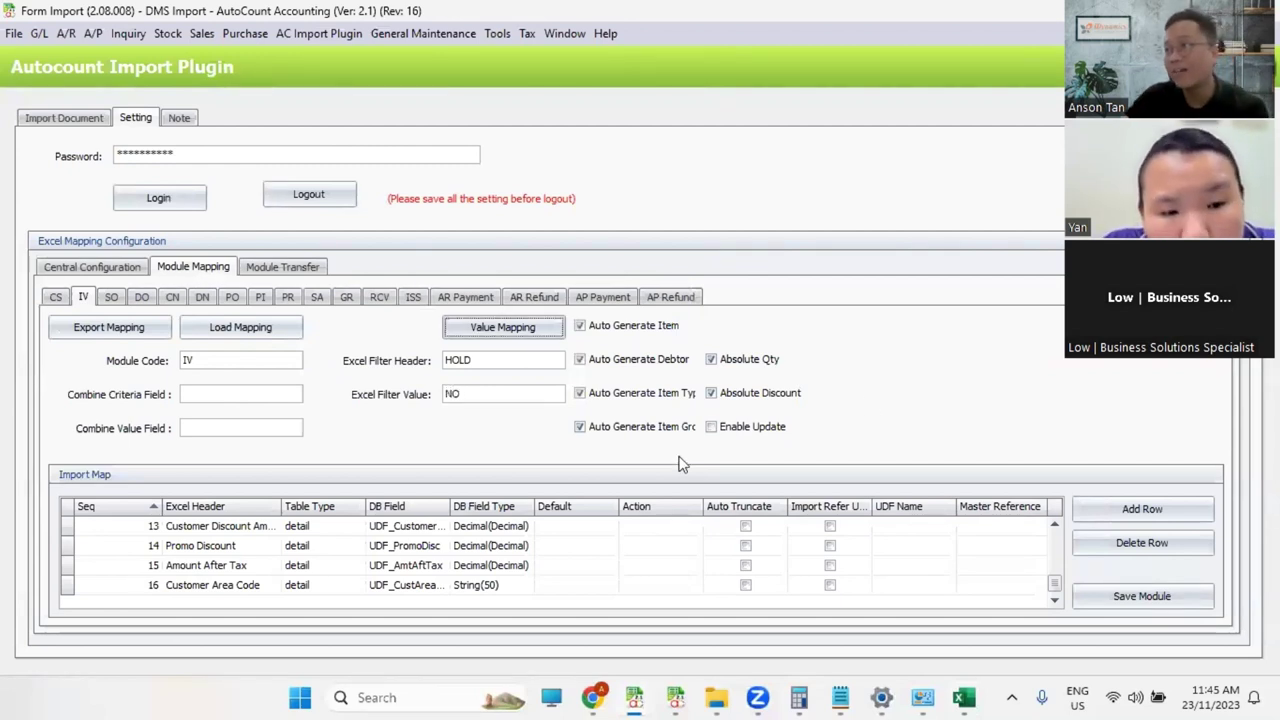
{"action": "left_click", "coordinate": [479, 396]}
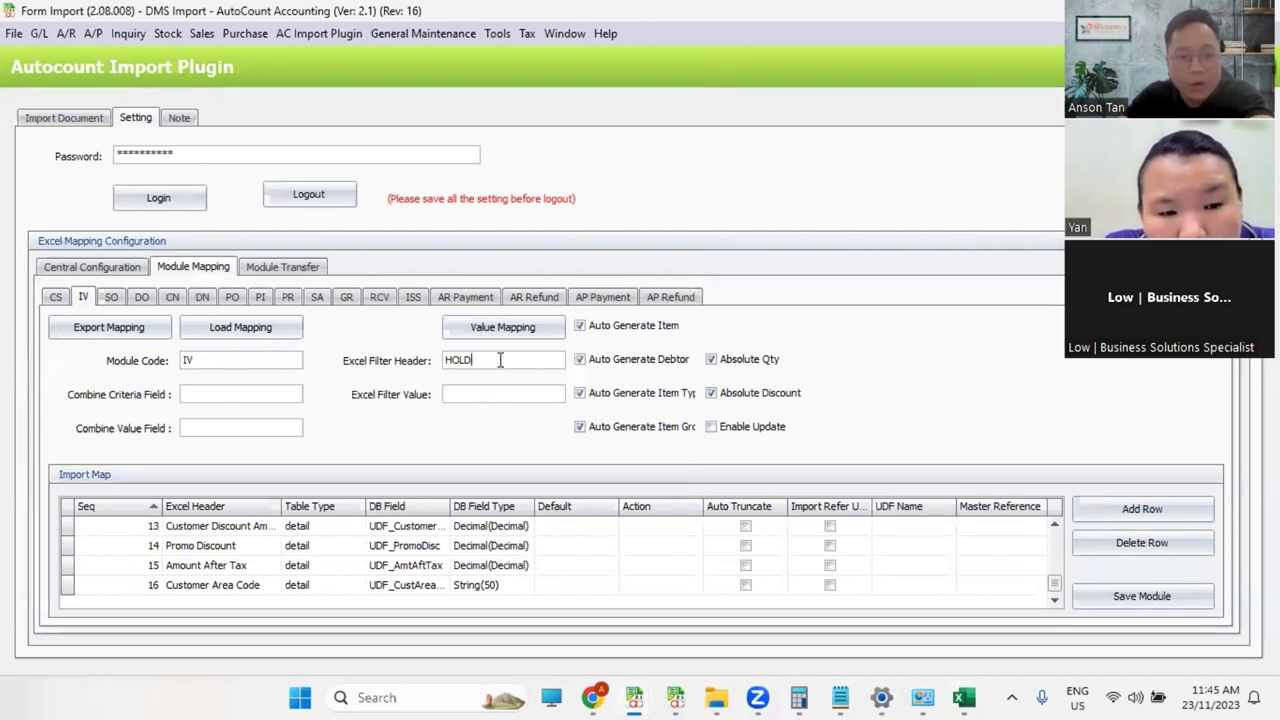
{"action": "key", "text": "BackSpace"}
{"action": "key", "text": "BackSpace"}
{"action": "key", "text": "BackSpace"}
{"action": "key", "text": "BackSpace"}
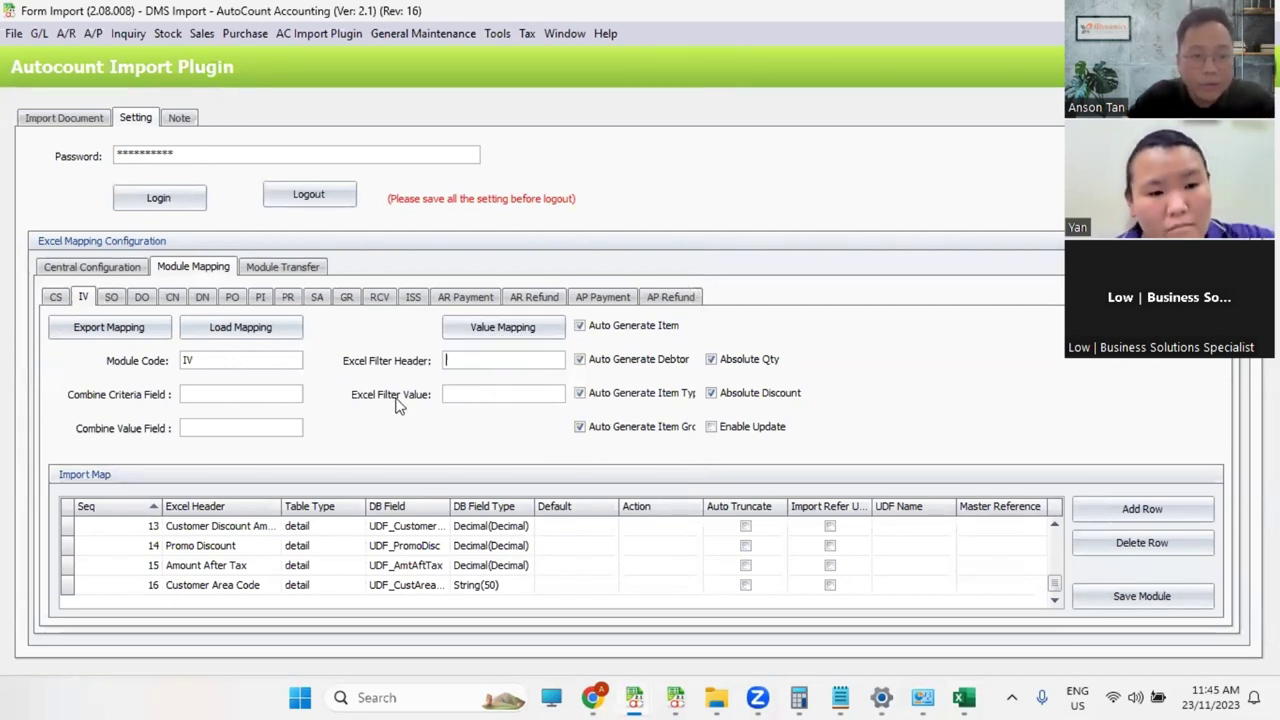
{"action": "left_click", "coordinate": [218, 398]}
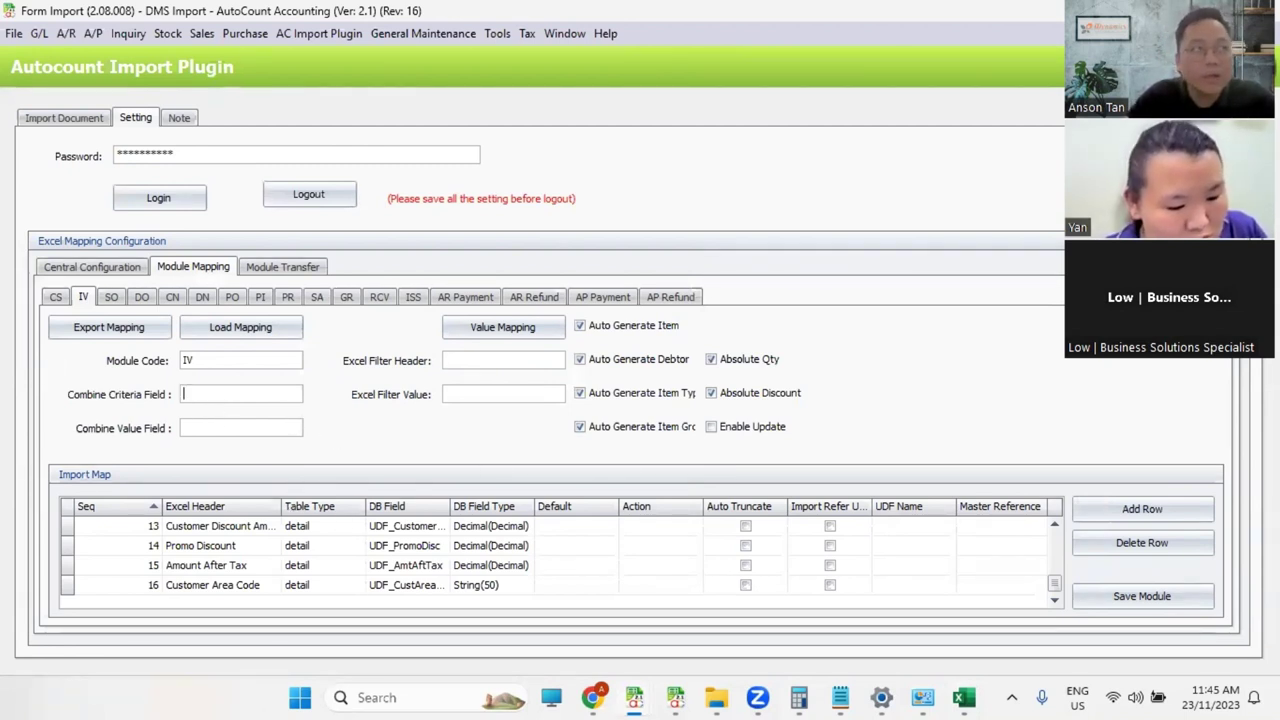
{"action": "key", "text": "alt+Tab"}
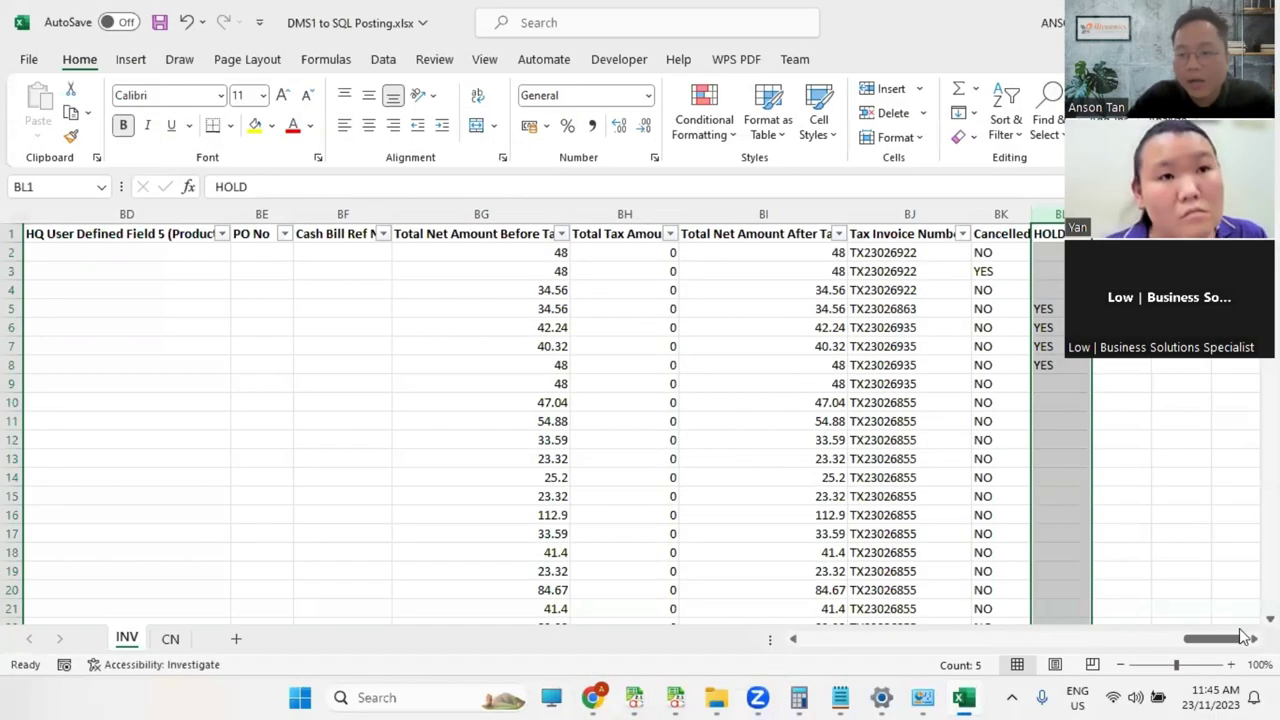
{"action": "left_click_drag", "start_coordinate": [1243, 637], "coordinate": [826, 666]}
Step: Check the product codes and descriptions in G2:H17, the quantities in column I, and Selling Type in J2
{"action": "left_click", "coordinate": [666, 256]}
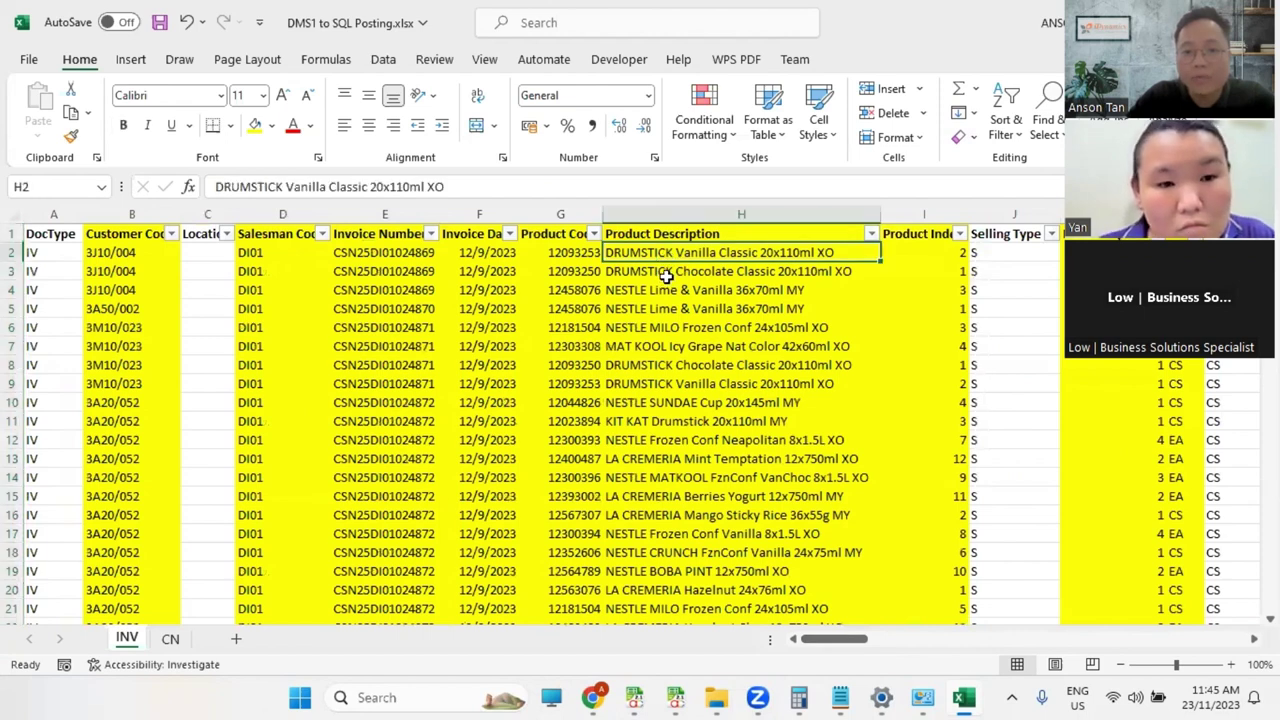
{"action": "left_click_drag", "start_coordinate": [571, 252], "coordinate": [729, 526]}
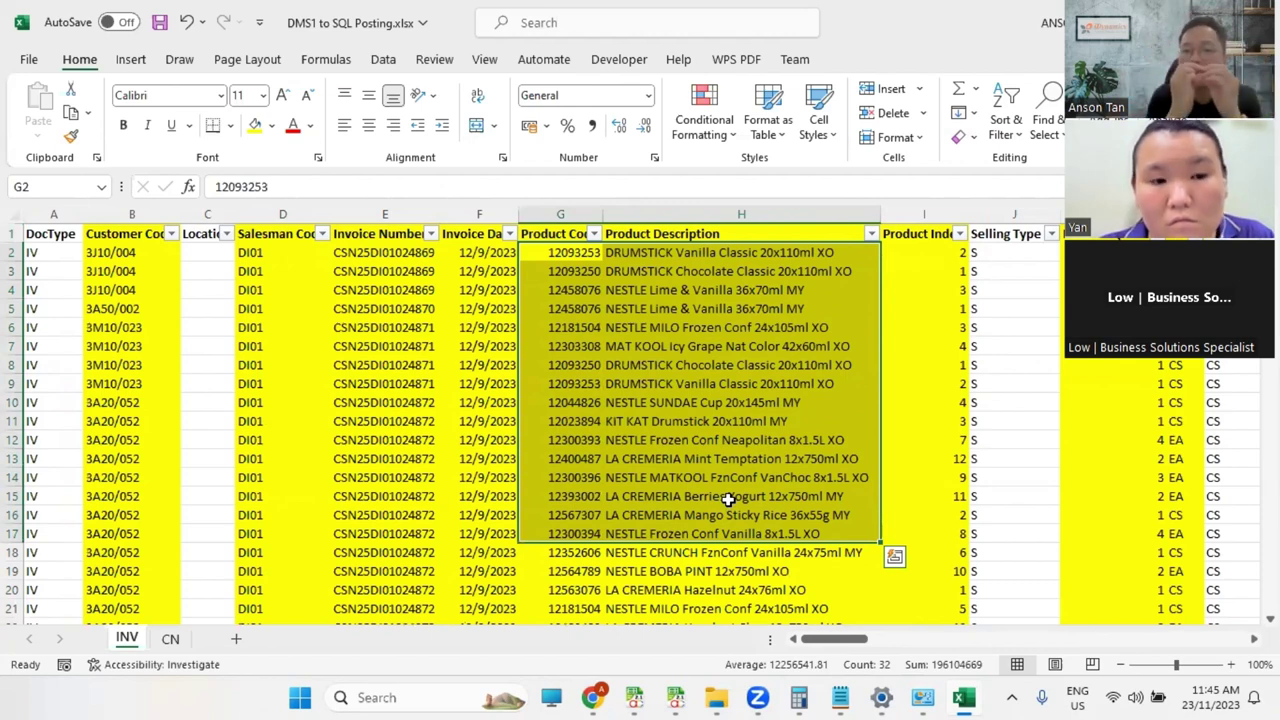
{"action": "left_click_drag", "start_coordinate": [940, 252], "coordinate": [936, 497]}
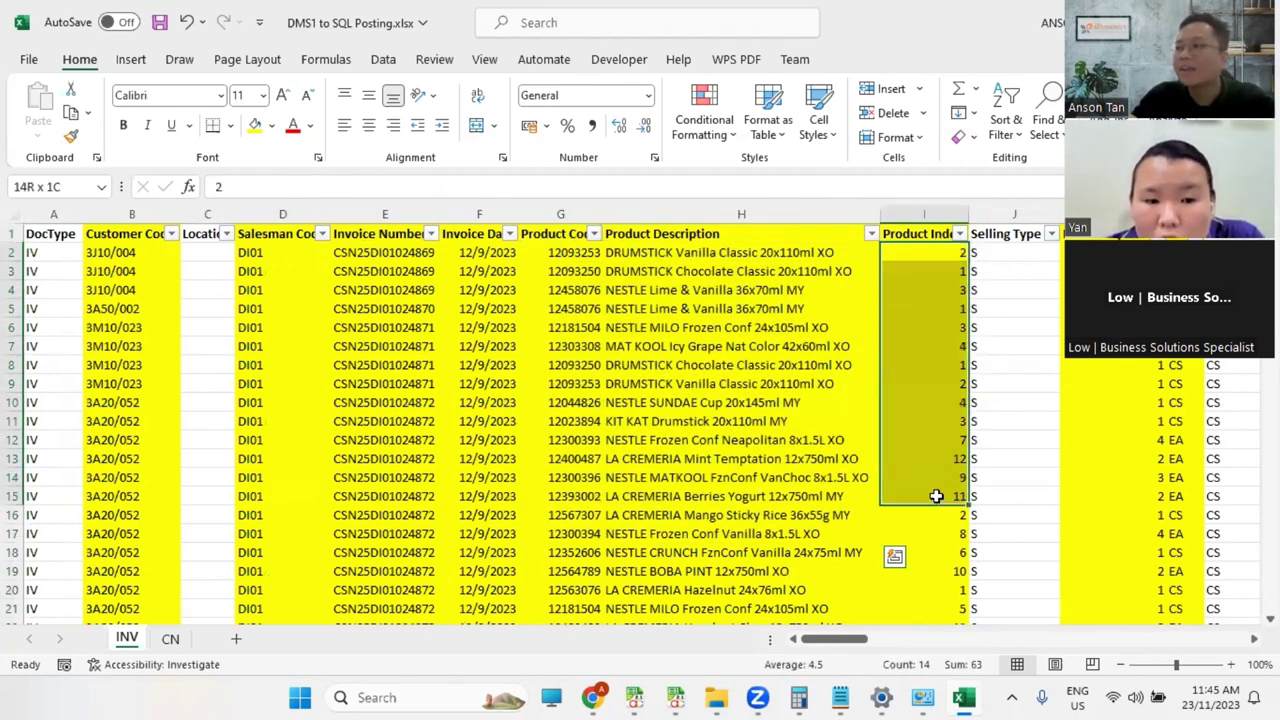
{"action": "left_click", "coordinate": [928, 254]}
{"action": "left_click", "coordinate": [569, 266]}
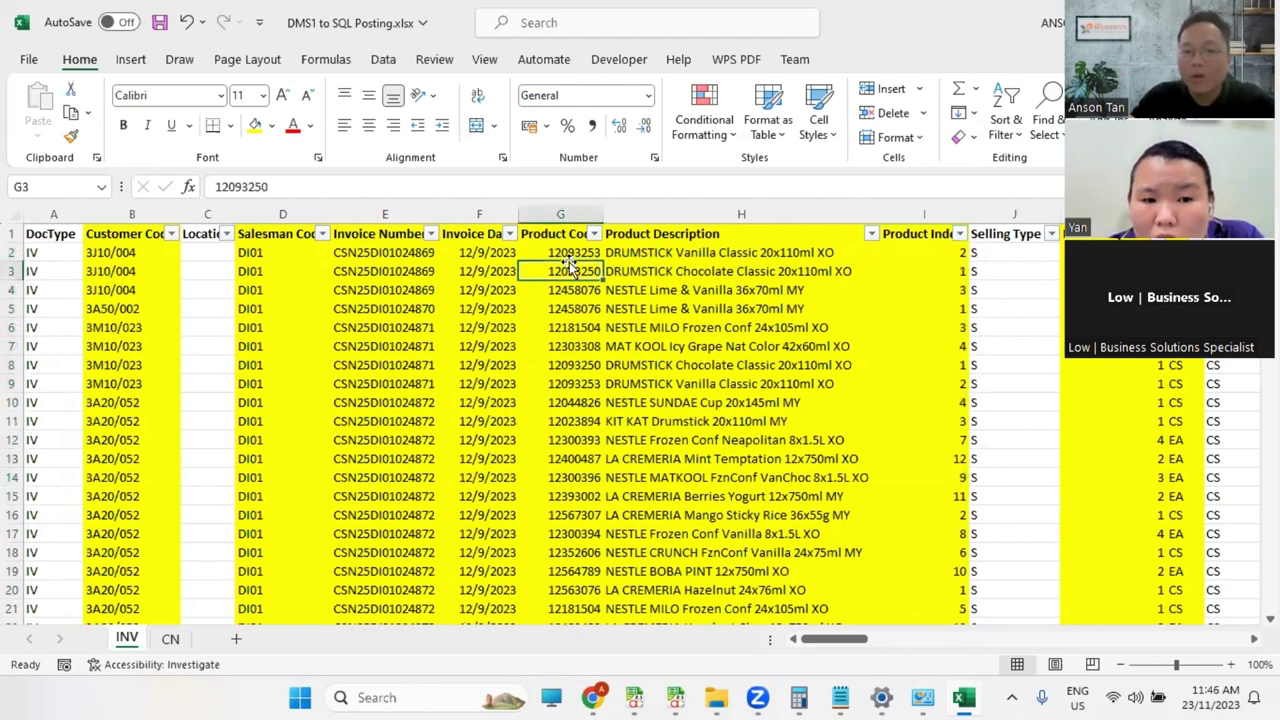
{"action": "left_click", "coordinate": [972, 252]}
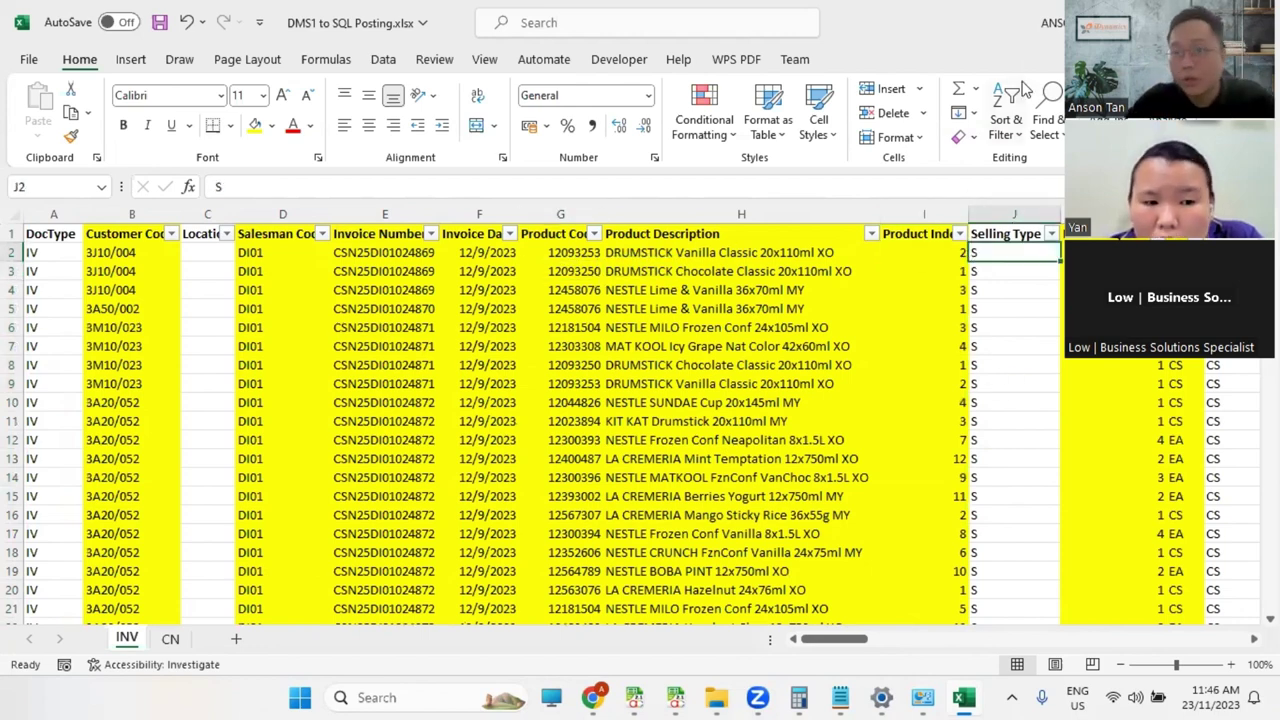
{"action": "key", "text": "alt+Tab"}
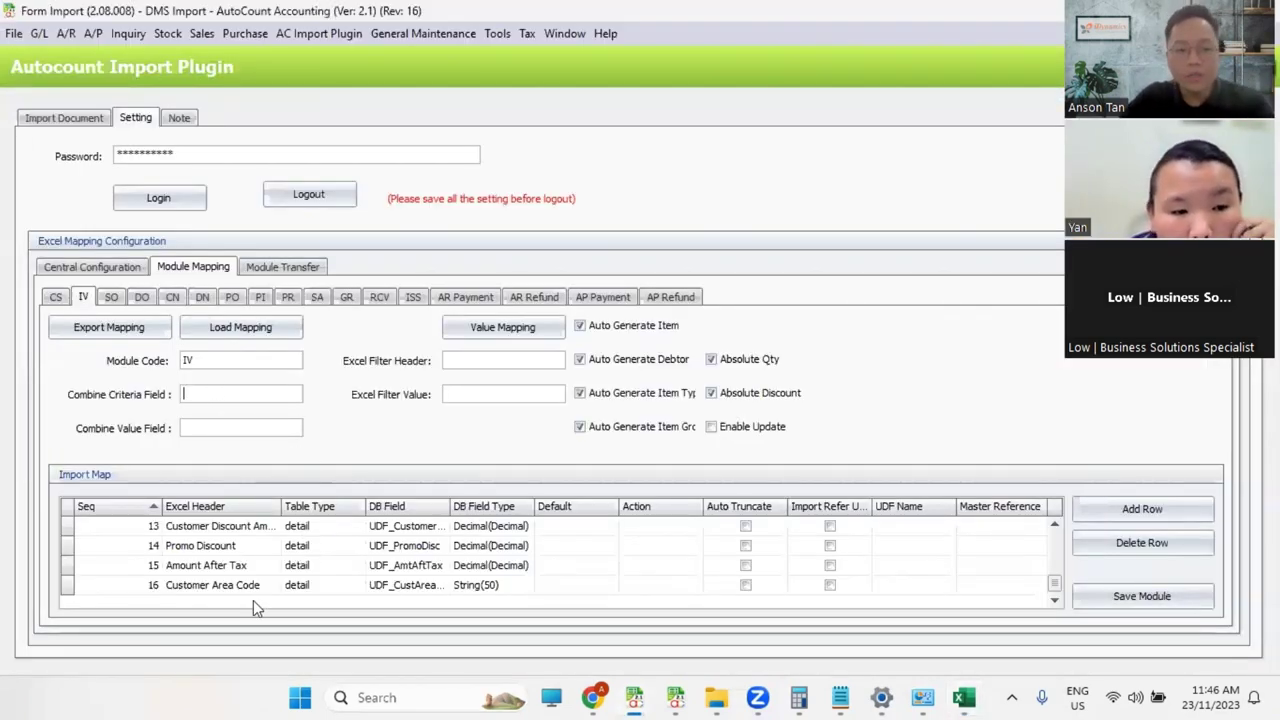
Step: Glance at the IV value mapping, then compare the CN module's import mapping against IV's
{"action": "left_click", "coordinate": [510, 330]}
{"action": "key", "text": "Escape"}
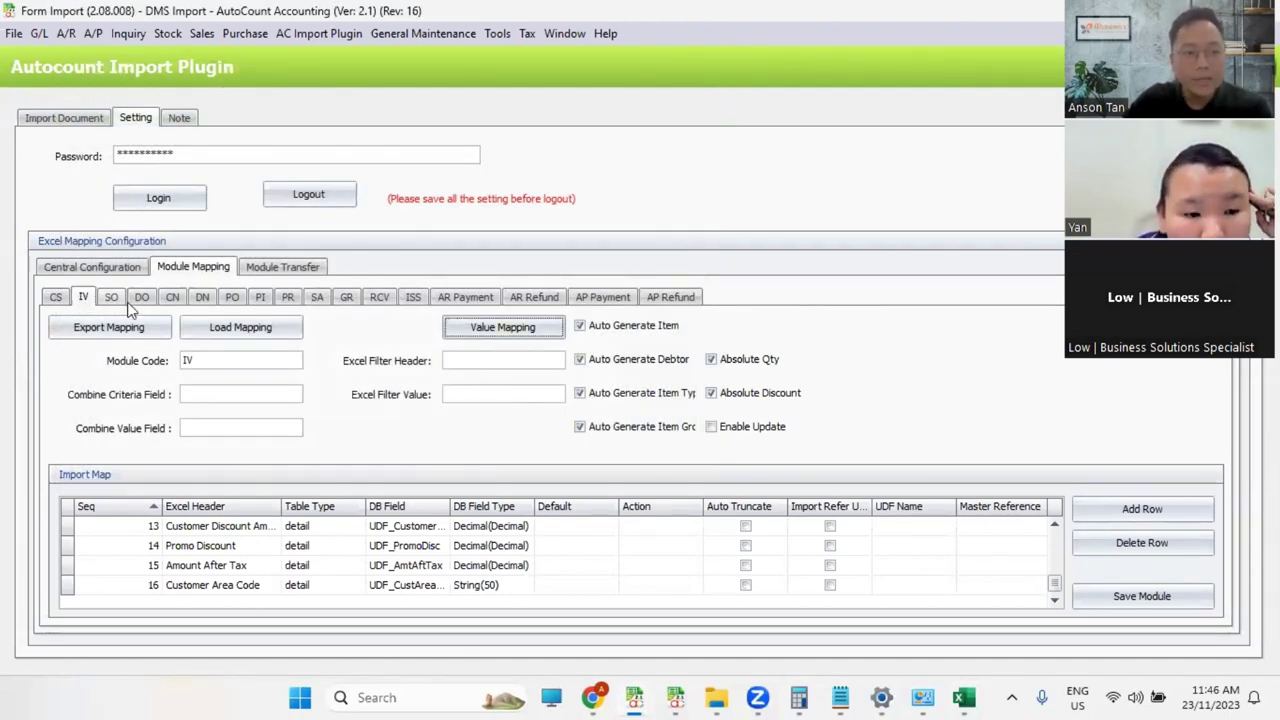
{"action": "left_click", "coordinate": [173, 299]}
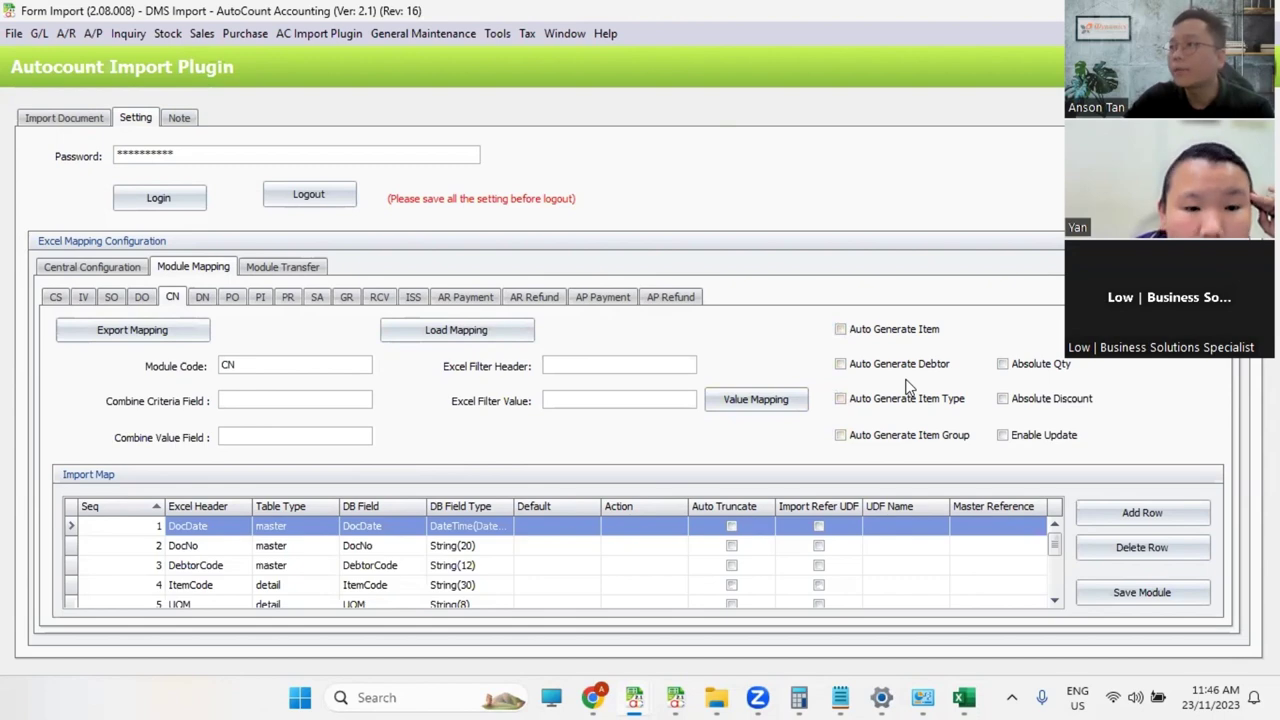
{"action": "left_click", "coordinate": [86, 298]}
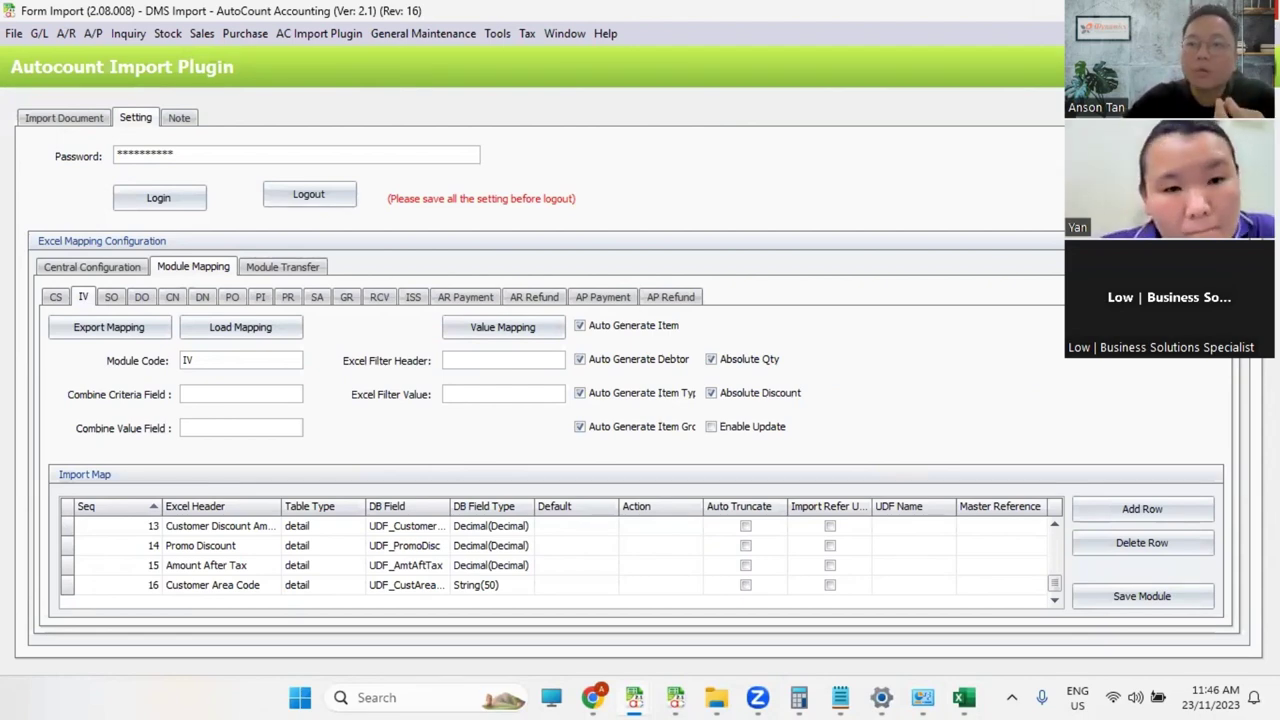
{"action": "key", "text": "alt+Tab"}
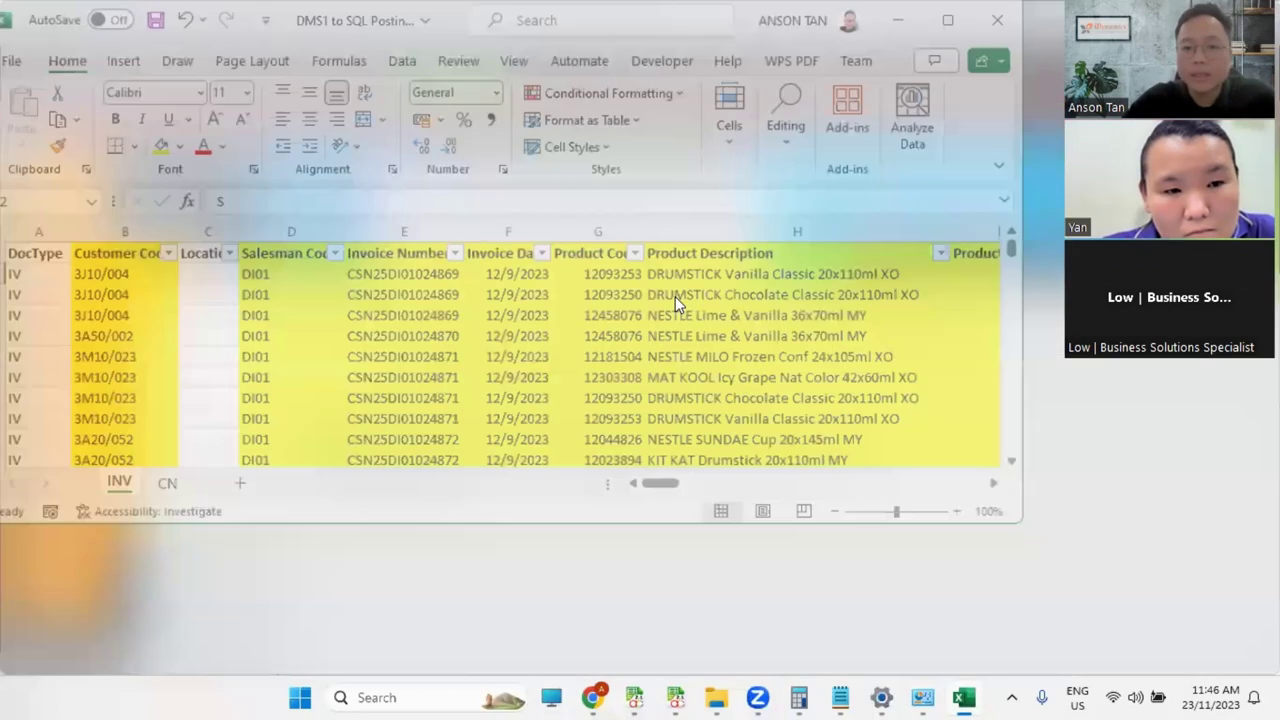
Step: Colour the Amount After Tax column V red and check the values in V16, V21 and V20
{"action": "left_click", "coordinate": [939, 639]}
{"action": "left_click", "coordinate": [920, 212]}
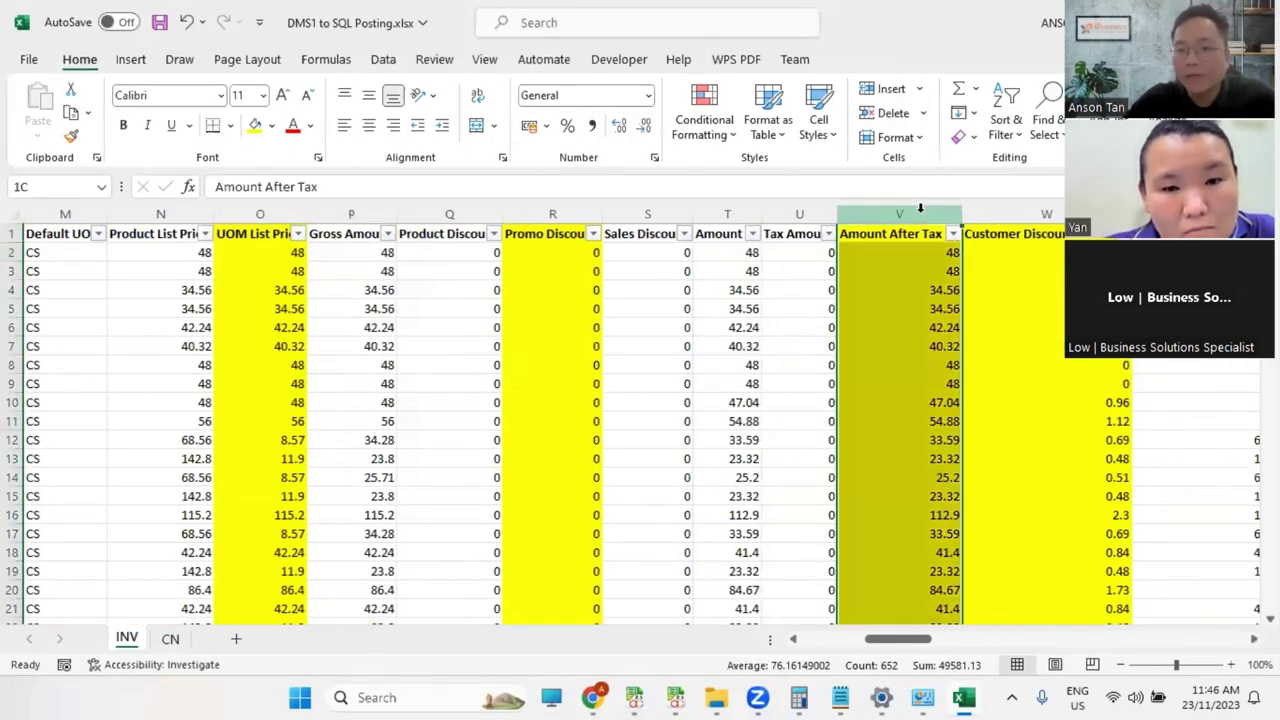
{"action": "left_click", "coordinate": [292, 125]}
{"action": "left_click", "coordinate": [930, 255]}
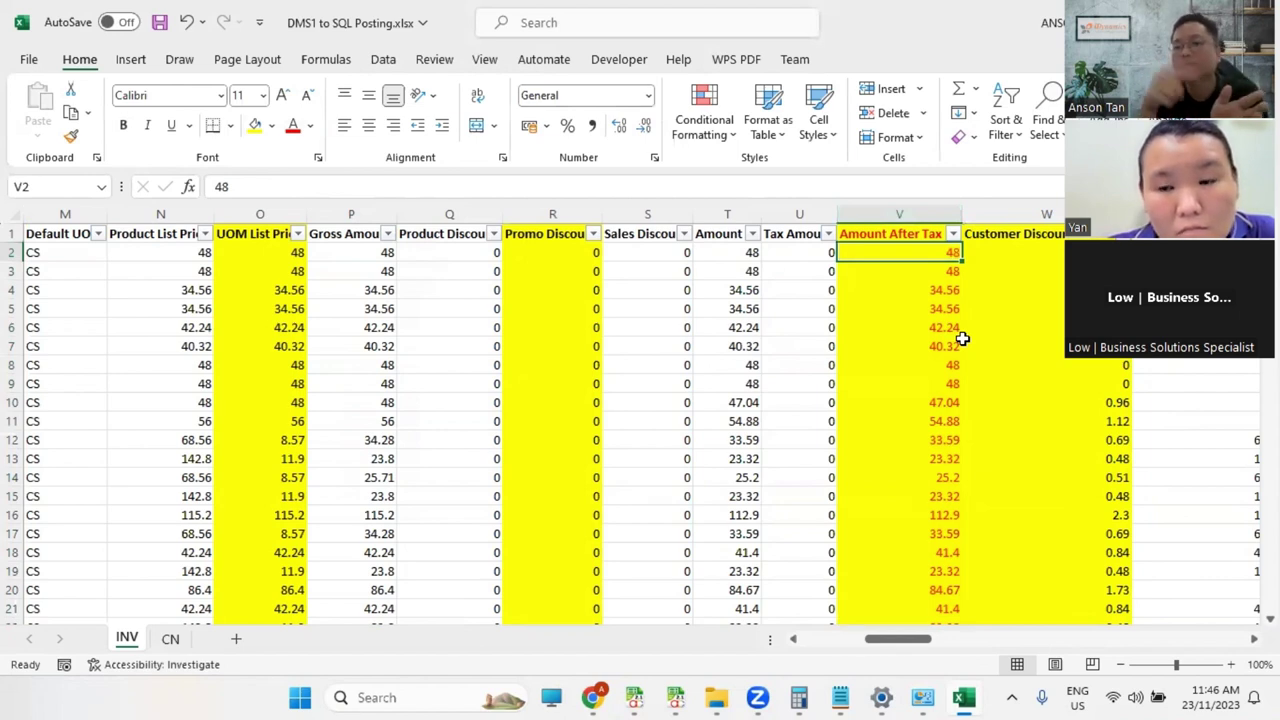
{"action": "double_click", "coordinate": [946, 516]}
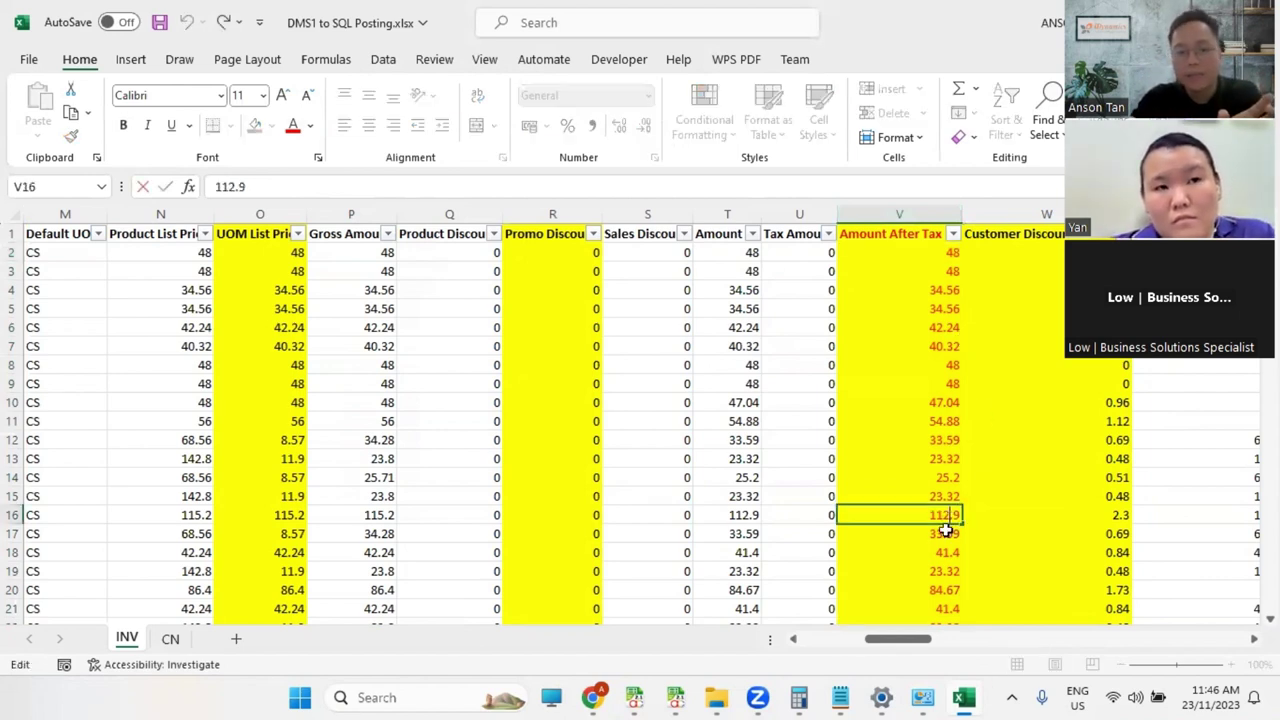
{"action": "left_click", "coordinate": [947, 601]}
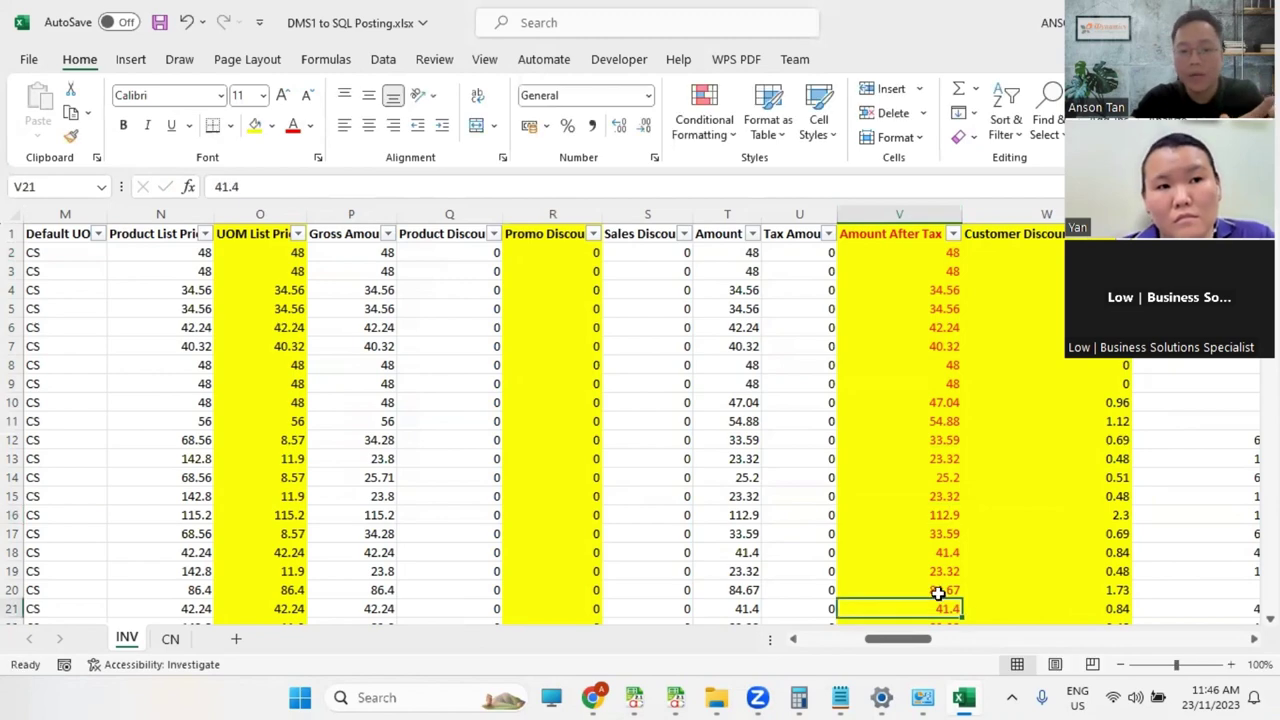
{"action": "left_click", "coordinate": [940, 593]}
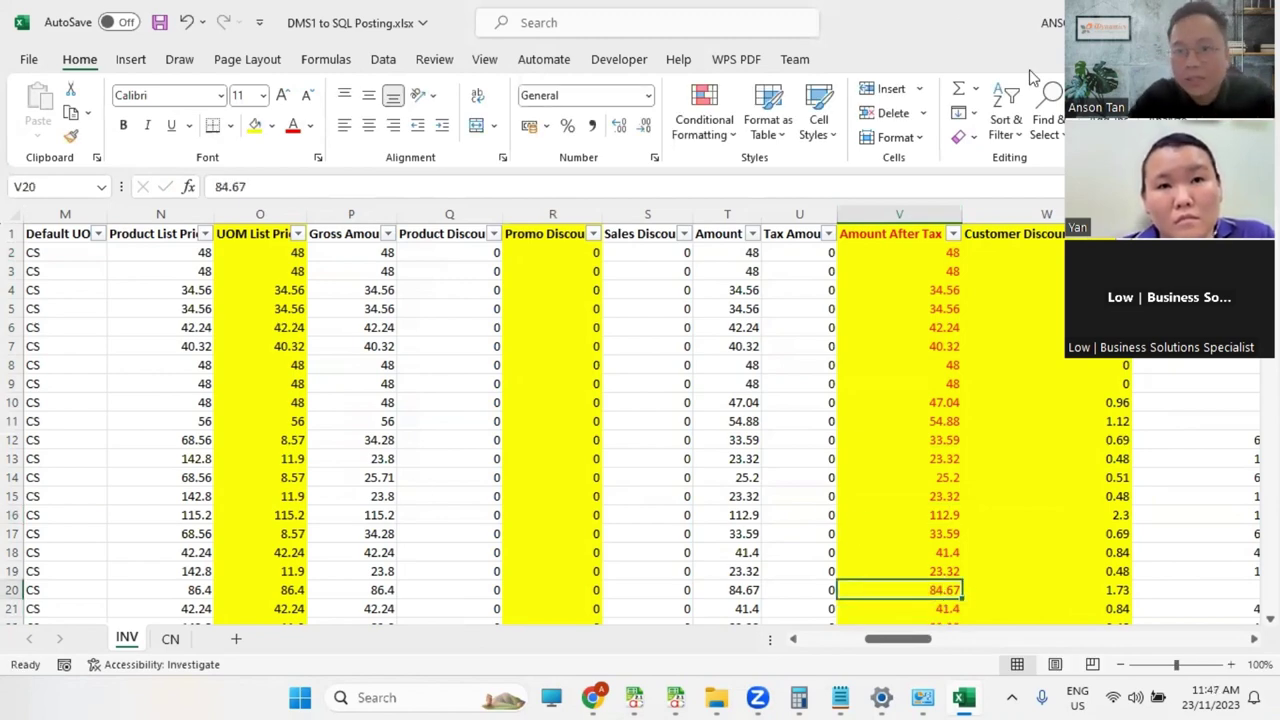
{"action": "key", "text": "alt+Tab"}
{"action": "left_click", "coordinate": [180, 92]}
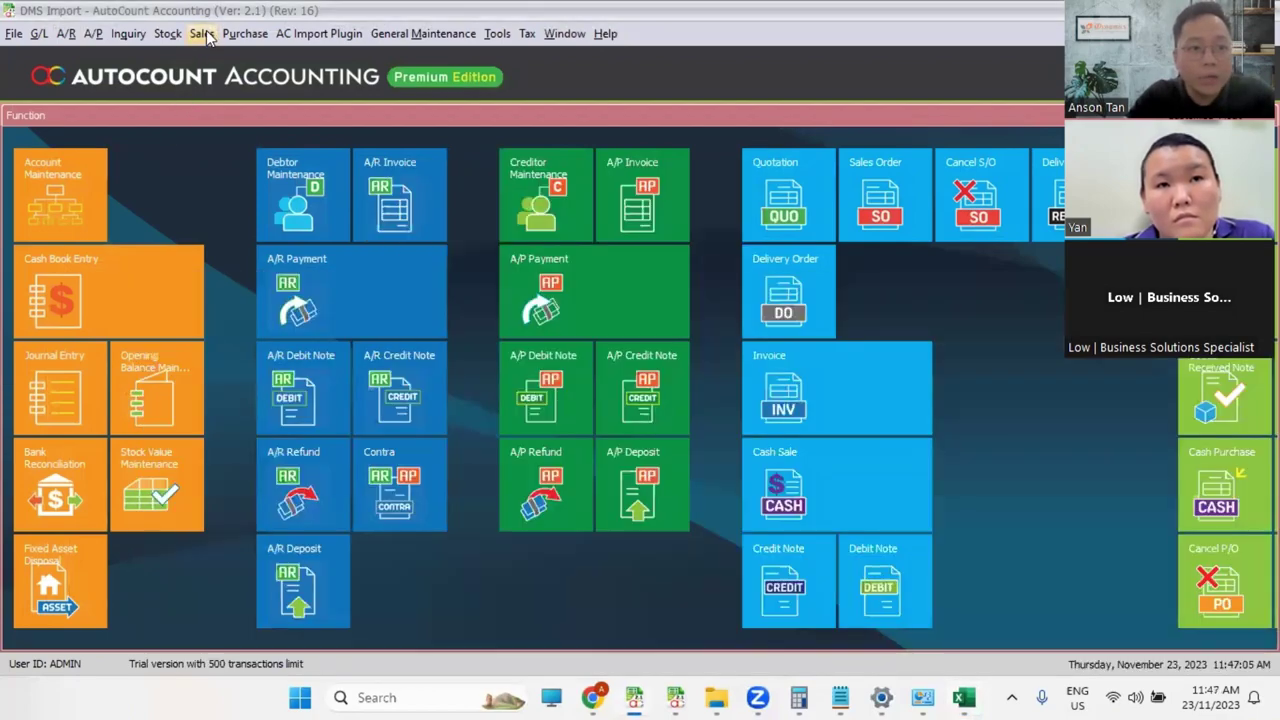
Step: View invoice IN23020138 (total 90.00) from the invoice listing, then open the plugin's Import window
{"action": "left_click", "coordinate": [201, 33]}
{"action": "left_click", "coordinate": [157, 124]}
{"action": "double_click", "coordinate": [280, 245]}
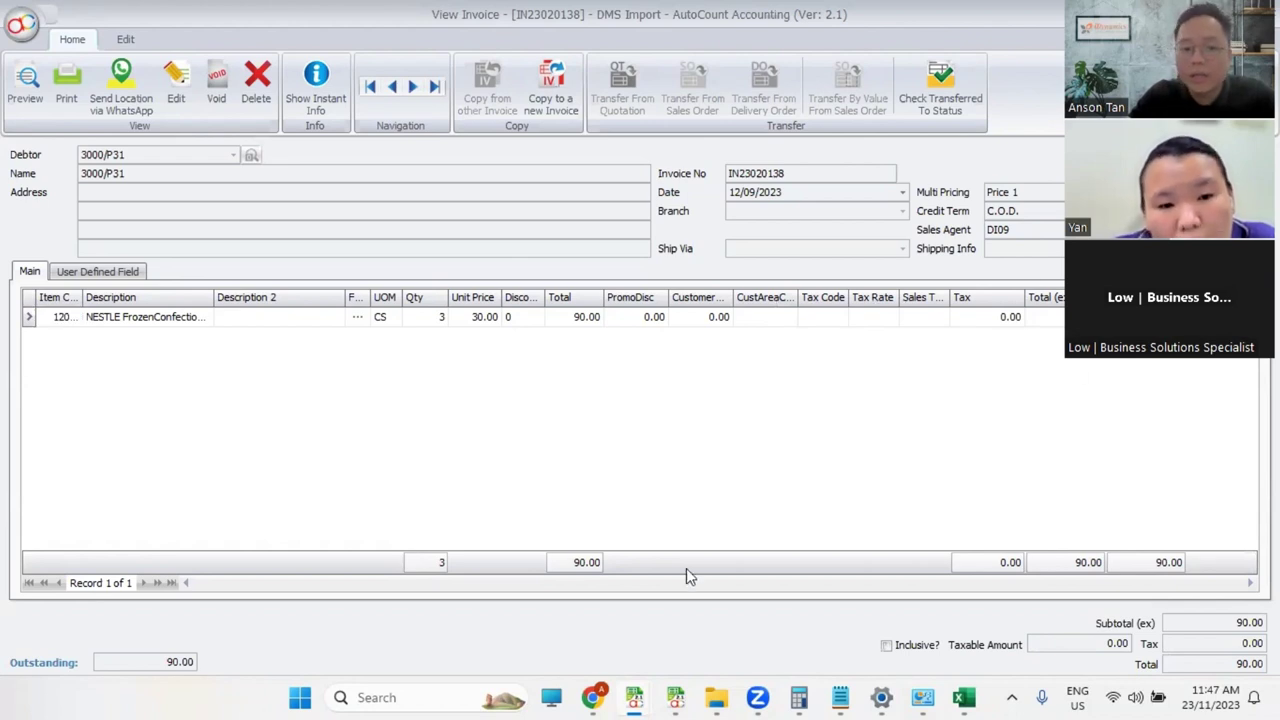
{"action": "mouse_move", "coordinate": [645, 697]}
{"action": "left_click", "coordinate": [430, 590]}
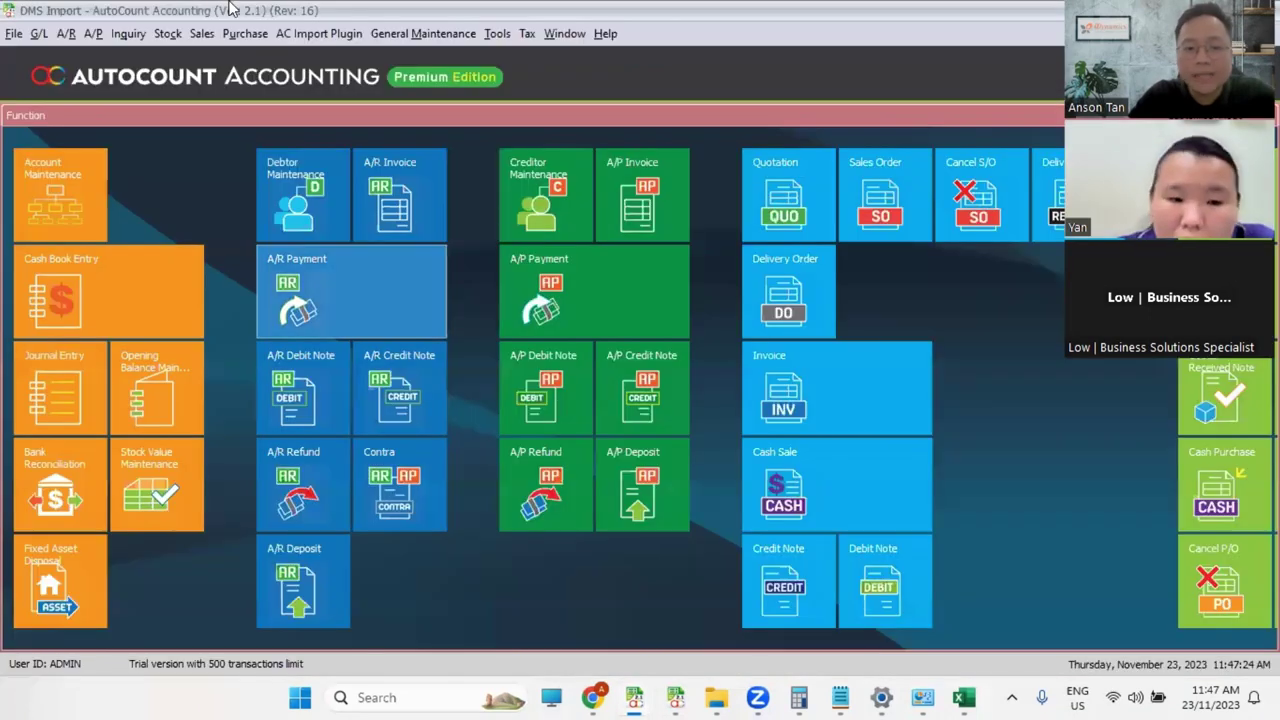
{"action": "left_click", "coordinate": [318, 33]}
{"action": "left_click", "coordinate": [320, 58]}
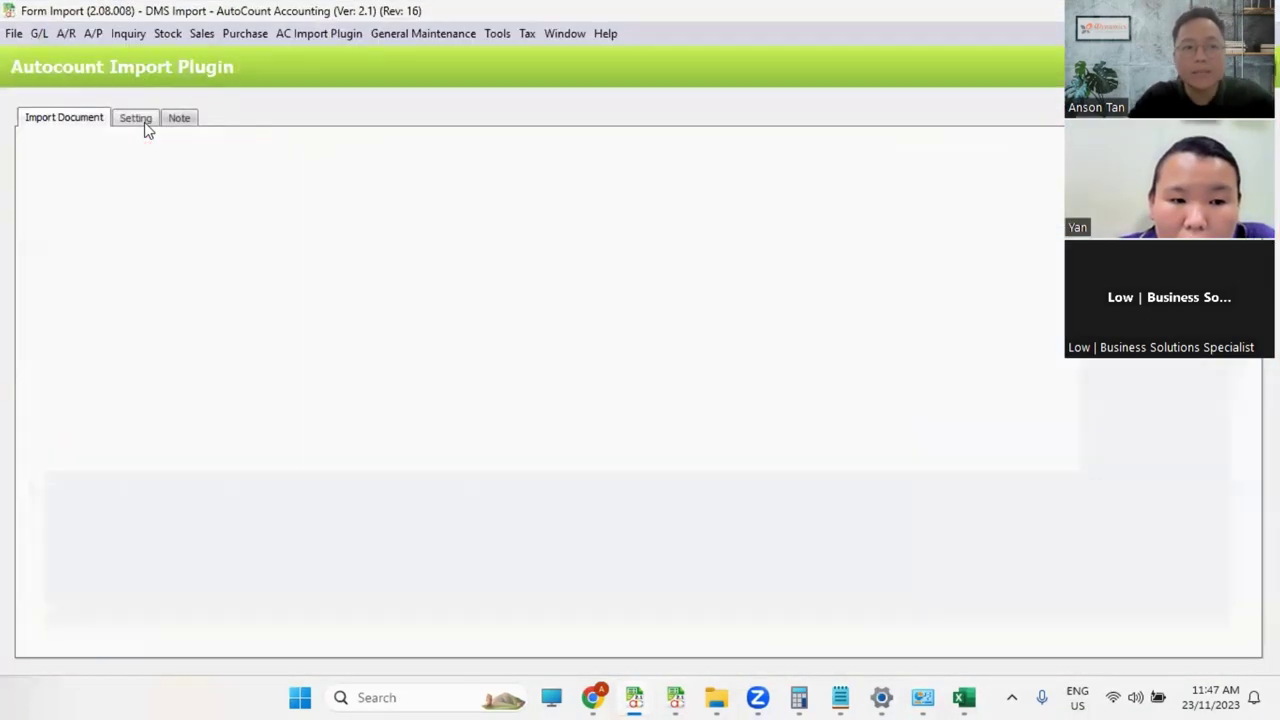
Step: Log in to the plugin settings with the password and add a new row to the IV import map
{"action": "left_click", "coordinate": [140, 118]}
{"action": "left_click", "coordinate": [175, 152]}
{"action": "type", "text": "****"}
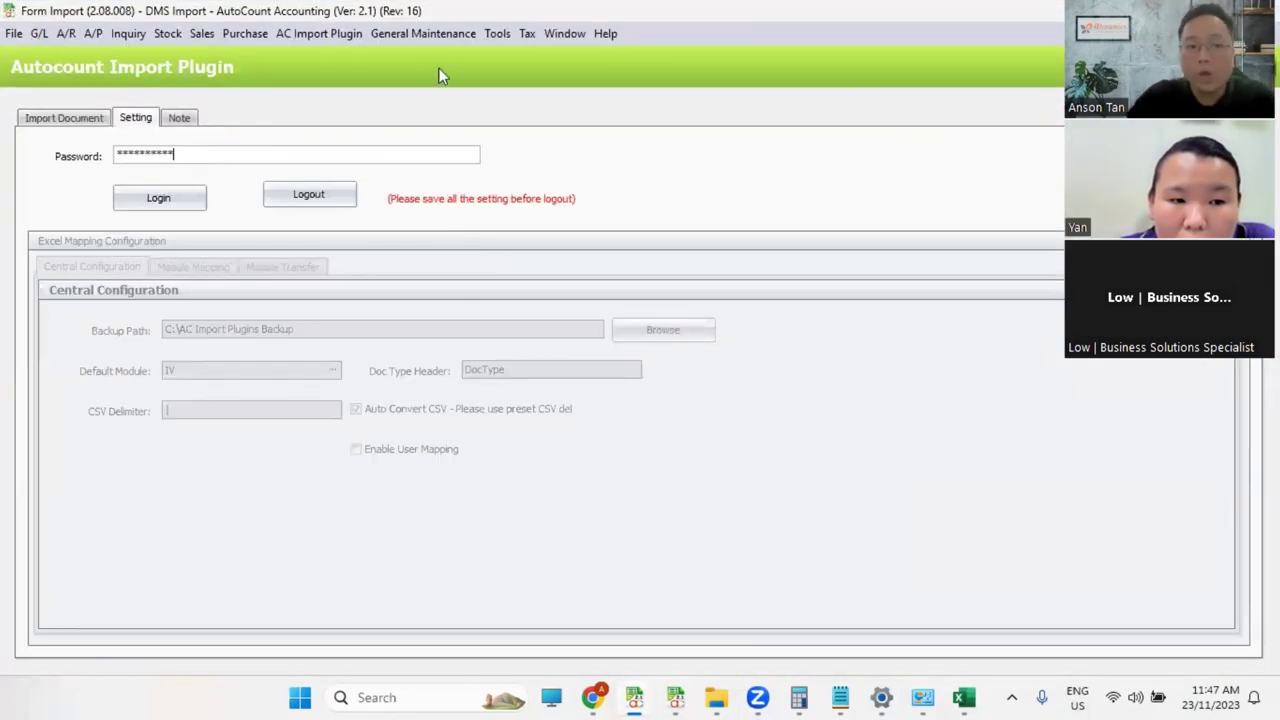
{"action": "left_click", "coordinate": [157, 200]}
{"action": "left_click", "coordinate": [193, 267]}
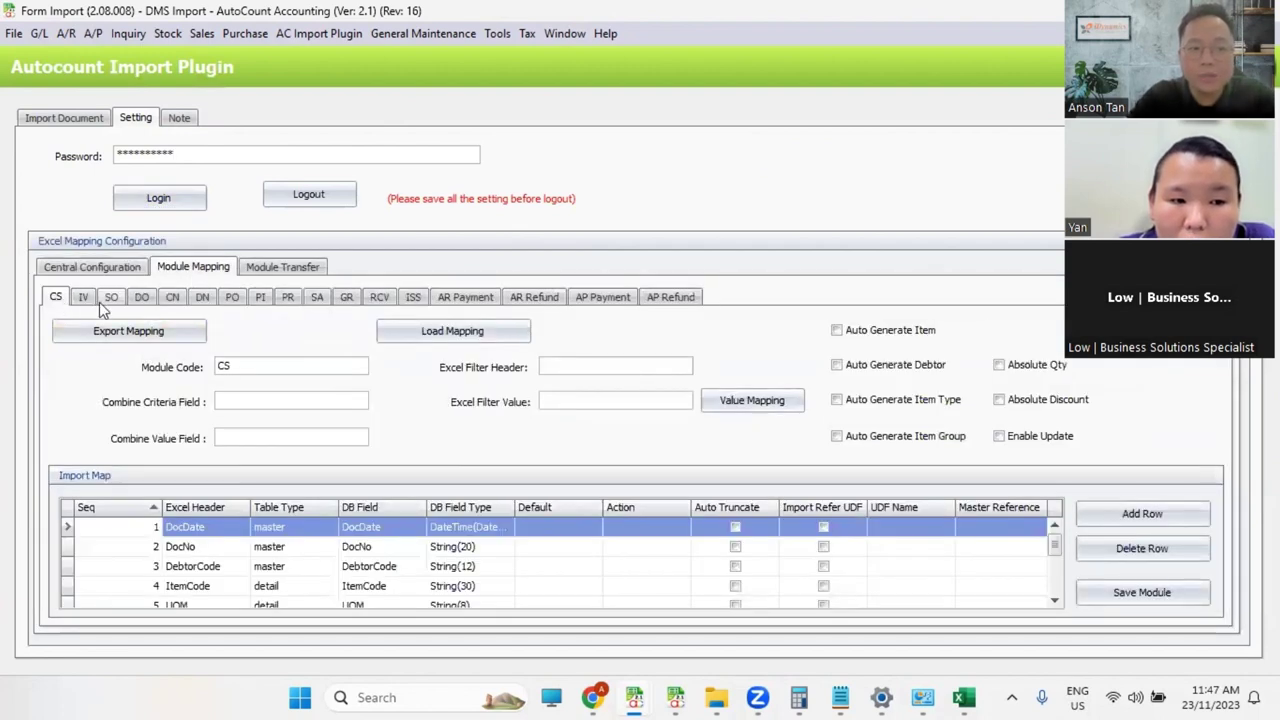
{"action": "left_click", "coordinate": [1140, 509]}
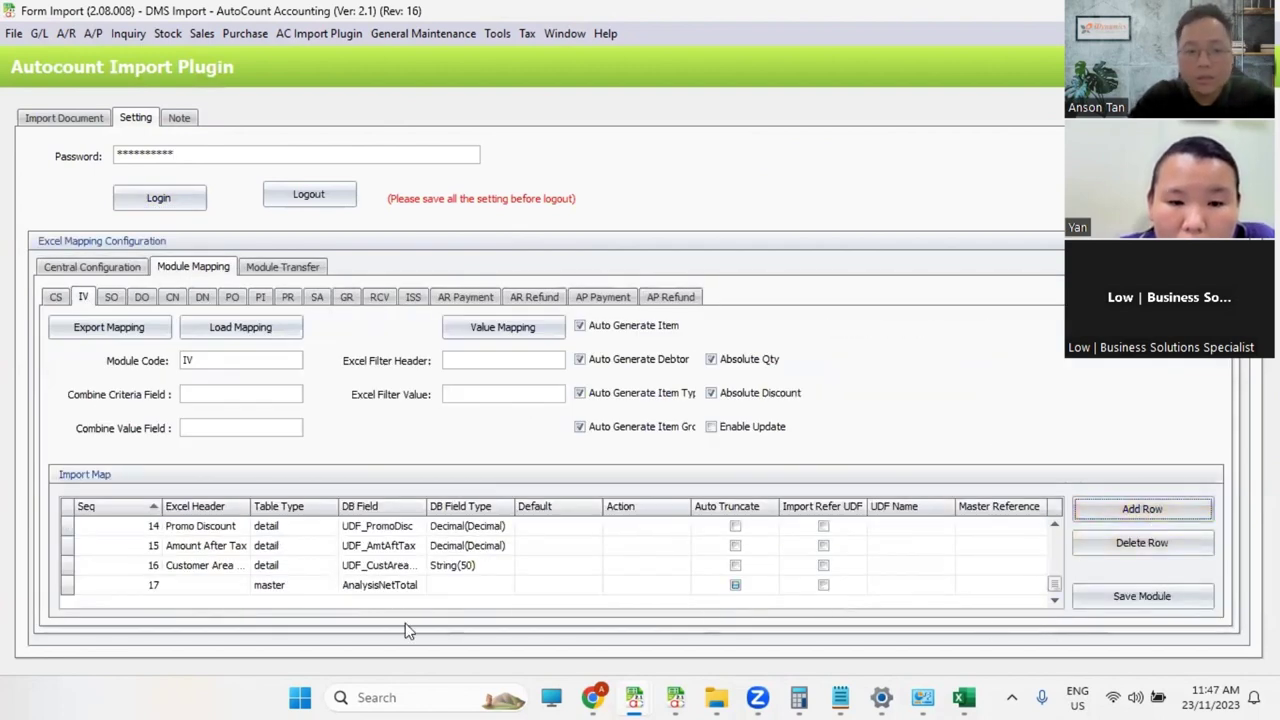
Step: Set row 17's database field to Tax and keep the row when prompted to delete
{"action": "left_click", "coordinate": [388, 590]}
{"action": "left_click", "coordinate": [418, 586]}
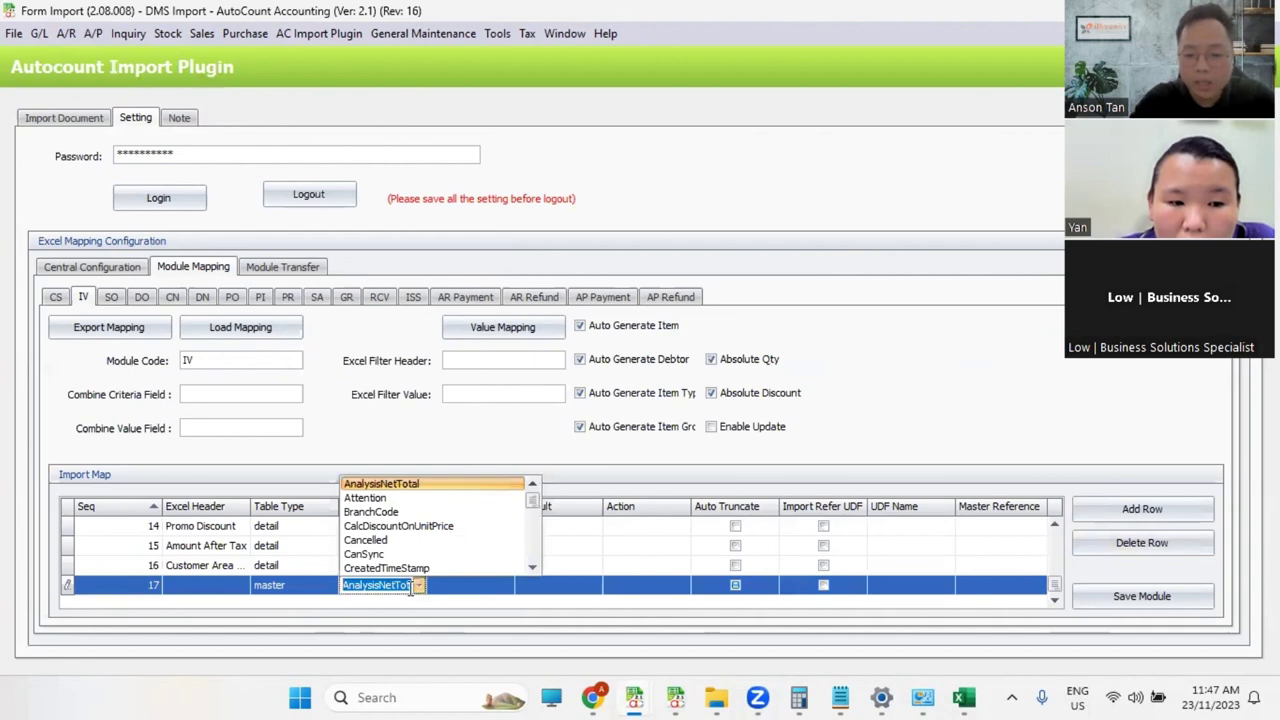
{"action": "type", "text": "Total"}
{"action": "left_click", "coordinate": [369, 564]}
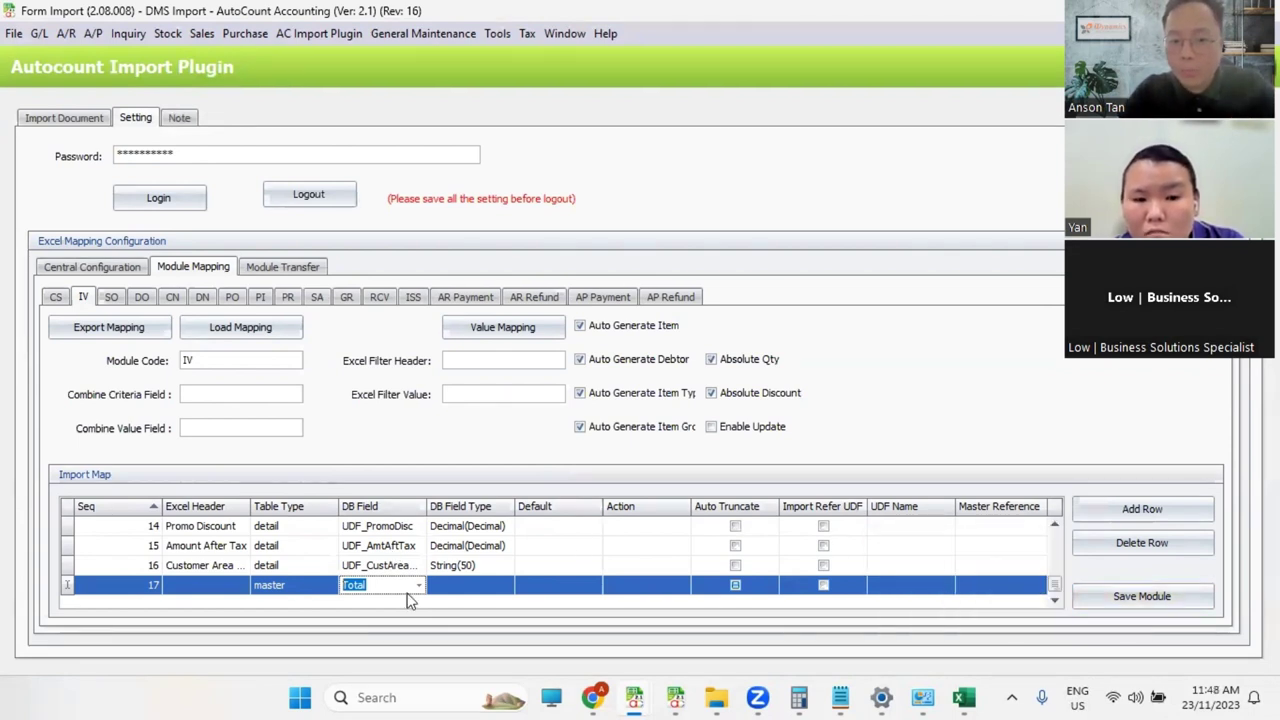
{"action": "left_click", "coordinate": [418, 588]}
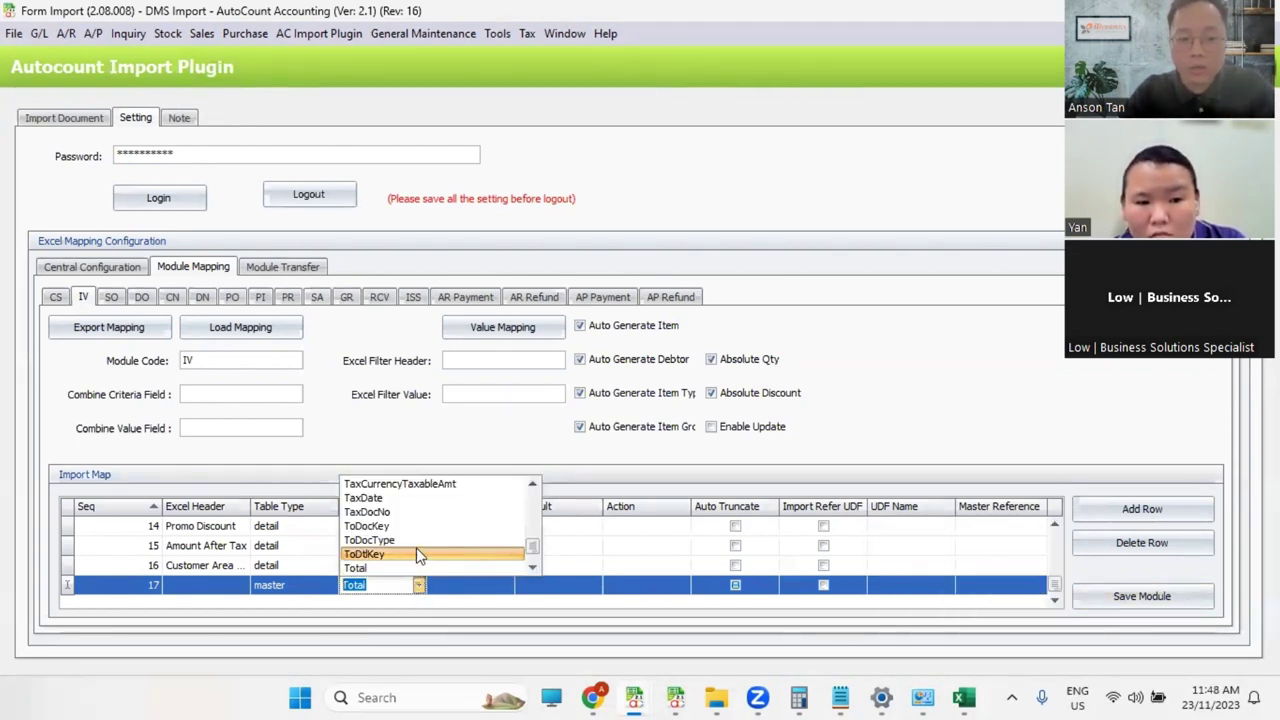
{"action": "type", "text": "Tax"}
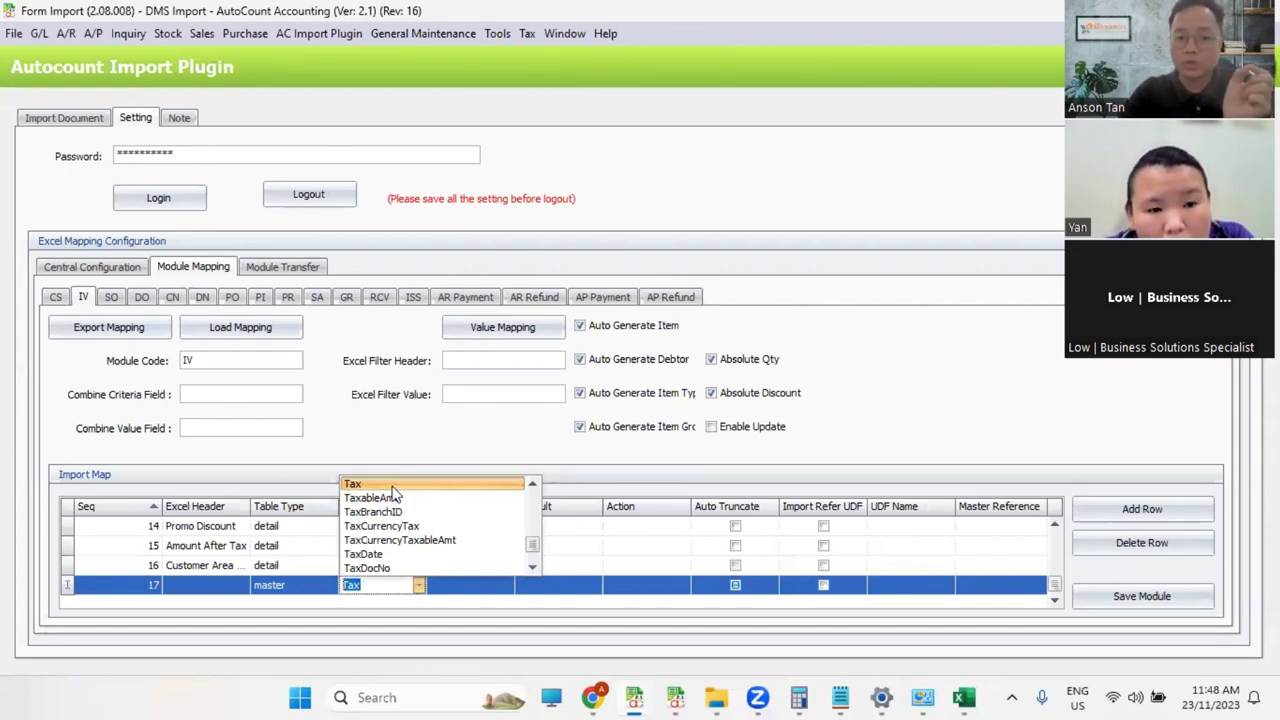
{"action": "key", "text": "Return"}
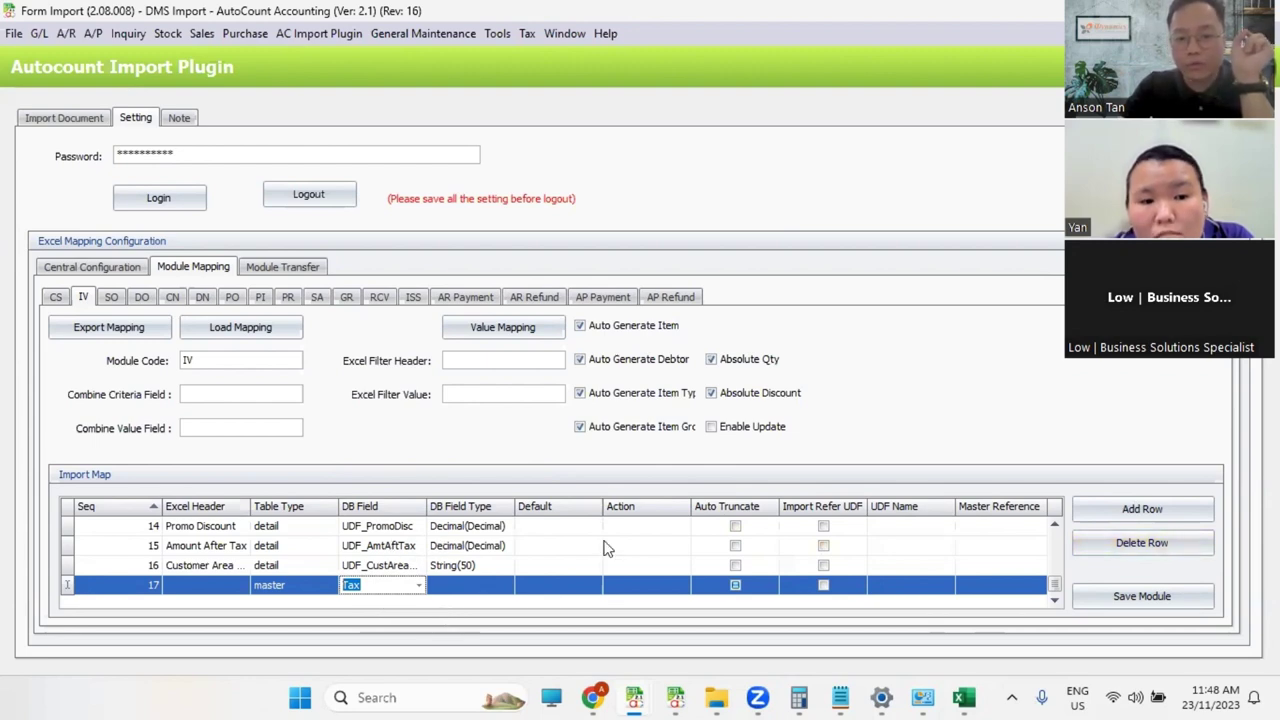
{"action": "left_click", "coordinate": [1145, 545]}
{"action": "left_click", "coordinate": [674, 370]}
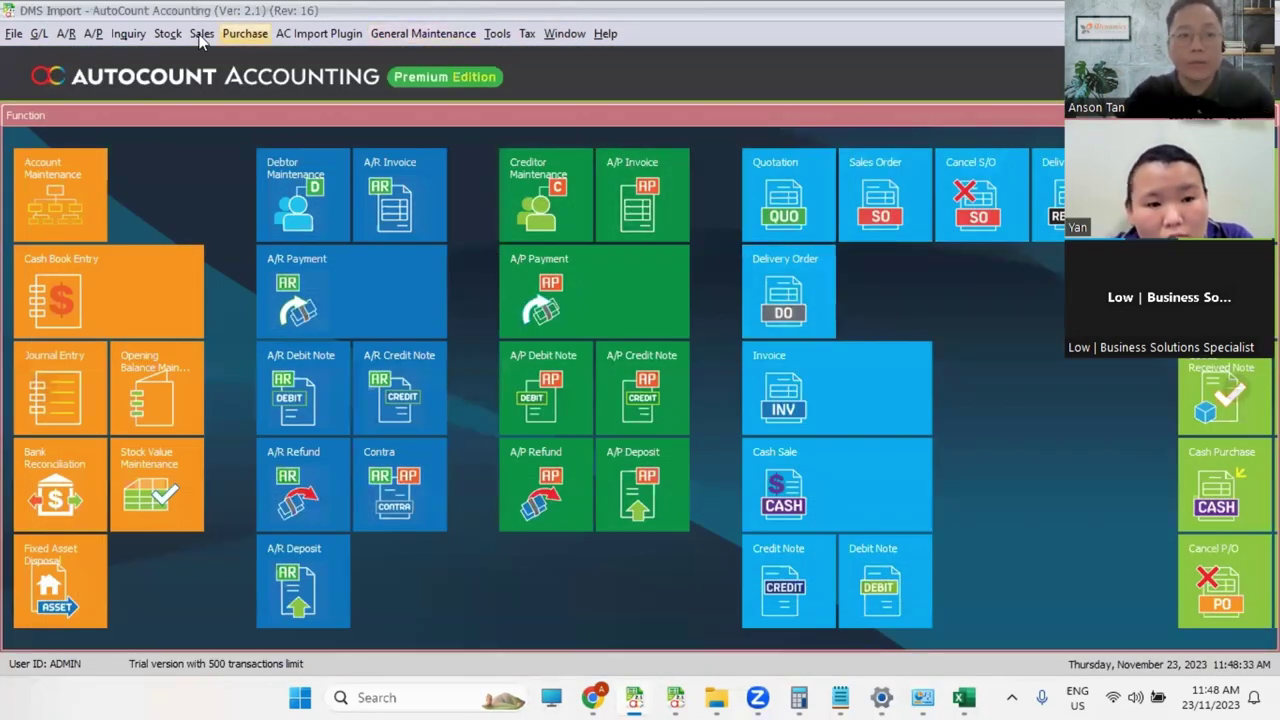
{"action": "left_click", "coordinate": [201, 33]}
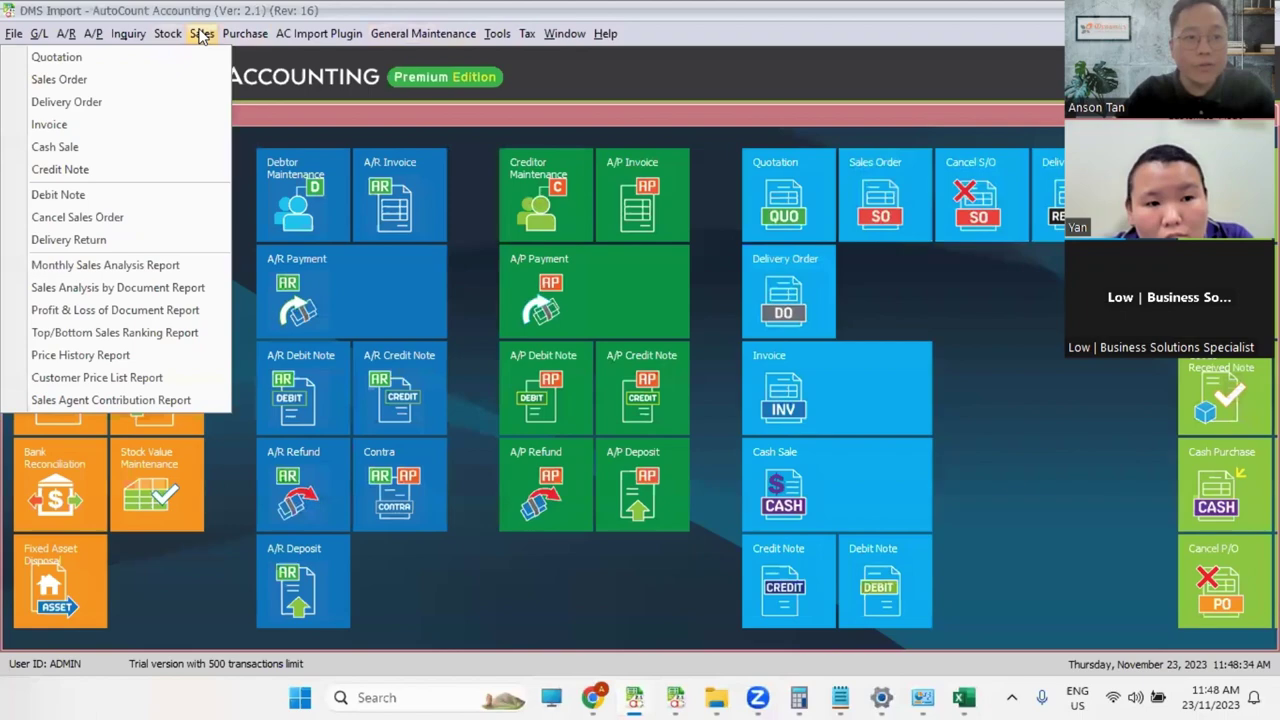
Step: Generate the Invoice Detail Listing with all 651 invoice detail records
{"action": "left_click", "coordinate": [140, 130]}
{"action": "double_click", "coordinate": [427, 368]}
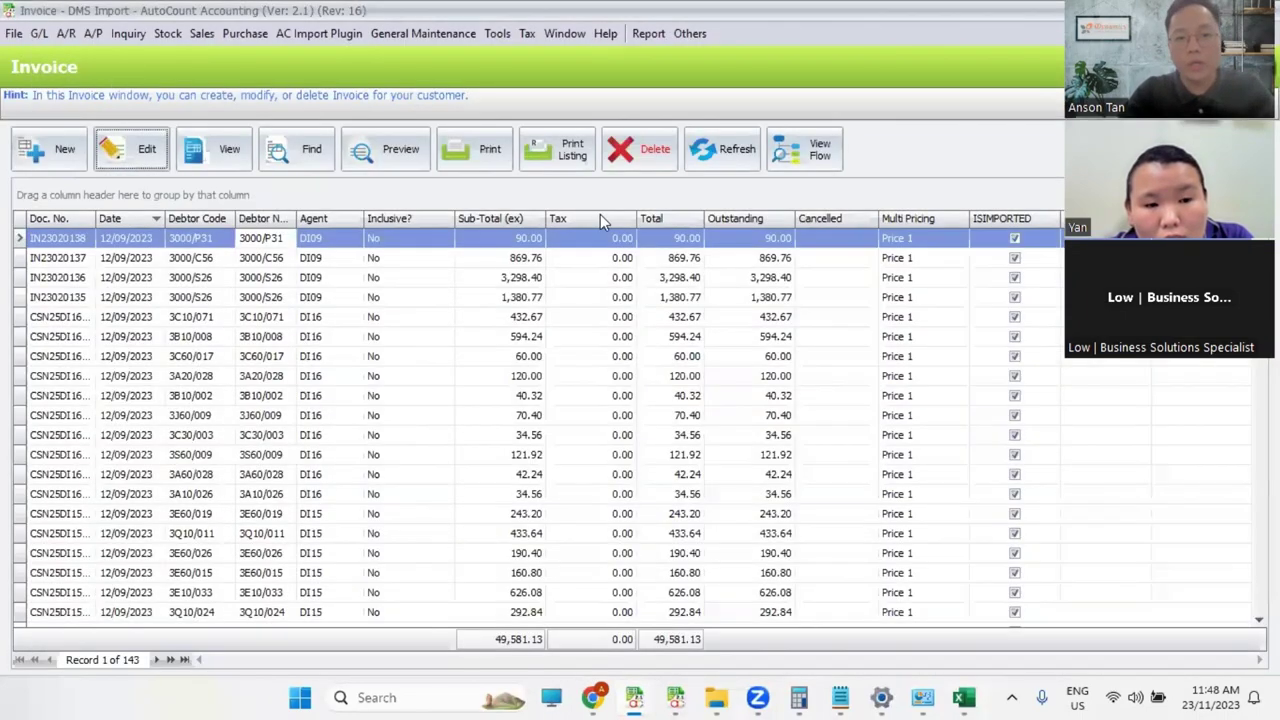
{"action": "left_click", "coordinate": [558, 149]}
{"action": "left_click", "coordinate": [466, 363]}
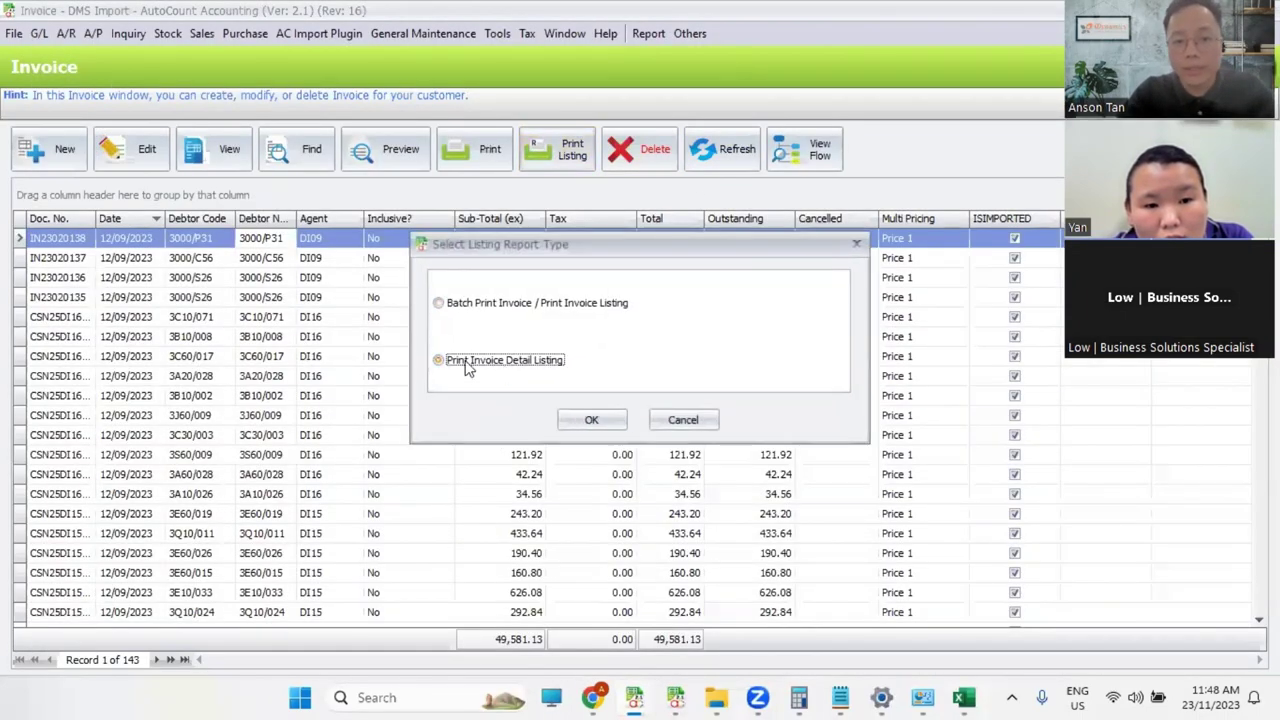
{"action": "left_click", "coordinate": [591, 420]}
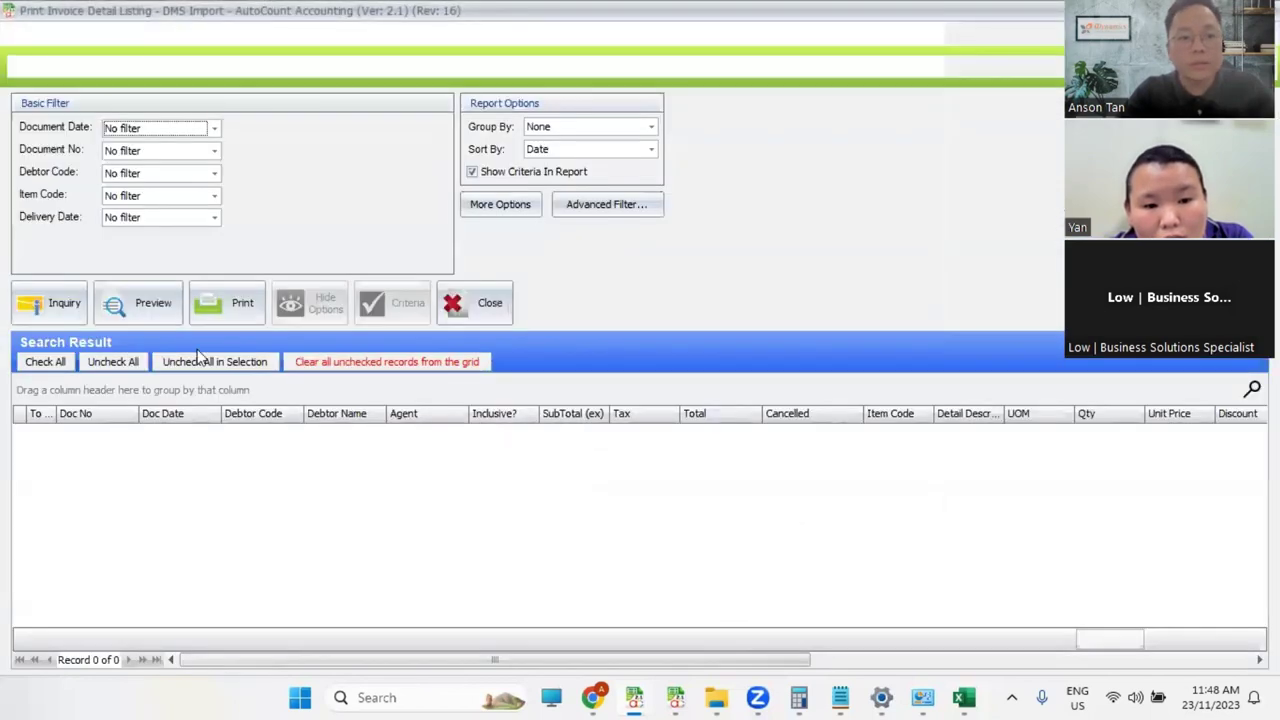
{"action": "left_click", "coordinate": [60, 312]}
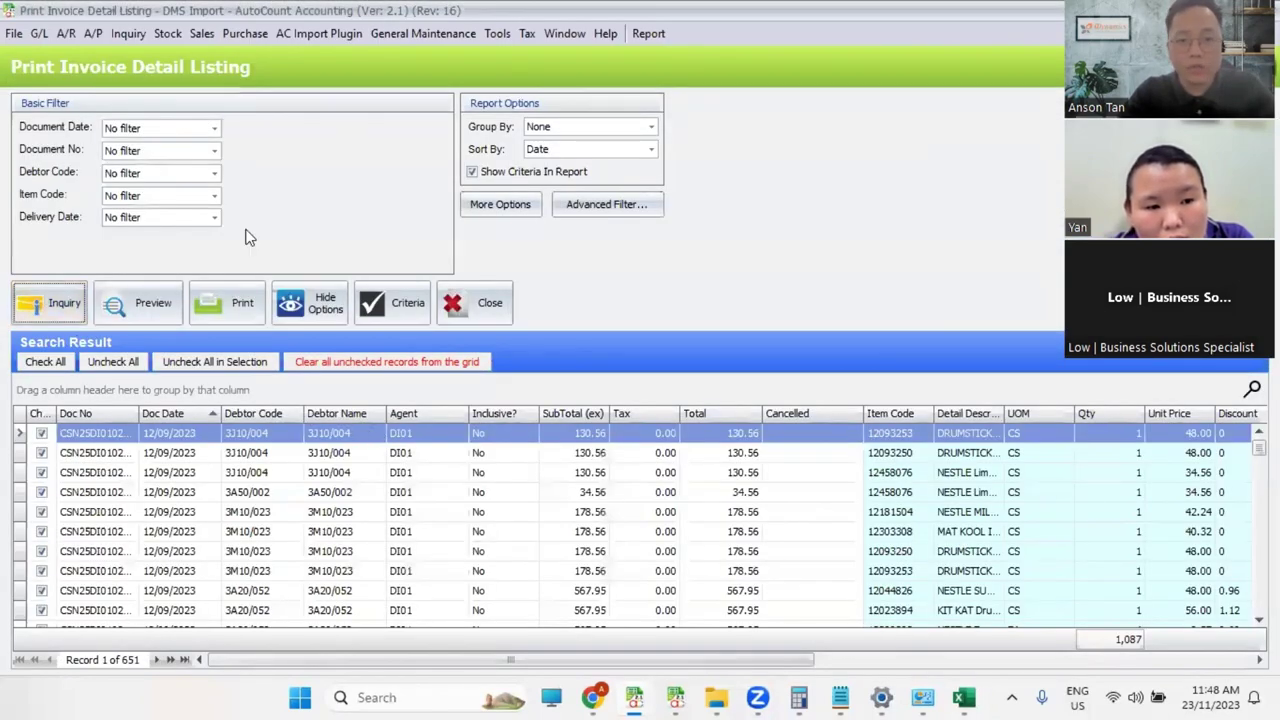
{"action": "scroll", "coordinate": [1148, 430], "scroll_direction": "right", "scroll_amount": 5}
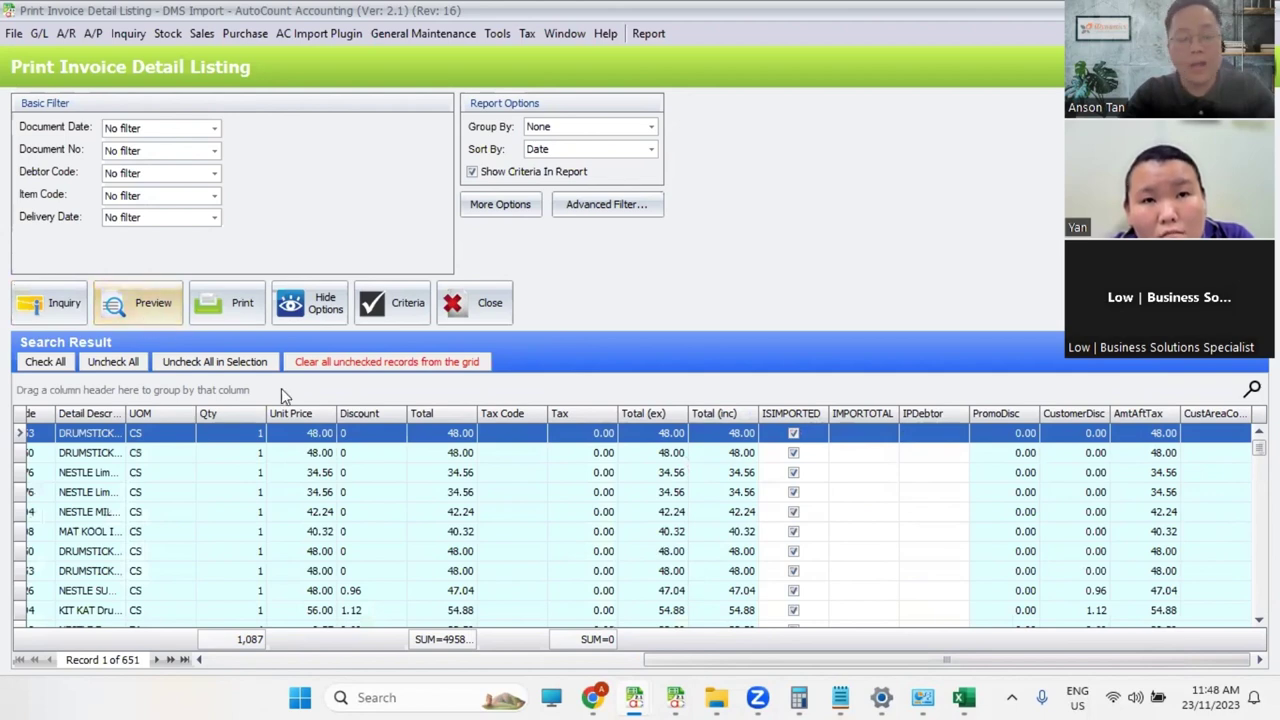
Step: Export the detail listing results to Excel as DMS_invoice.xls and bring that workbook up
{"action": "right_click", "coordinate": [540, 413]}
{"action": "left_click", "coordinate": [658, 510]}
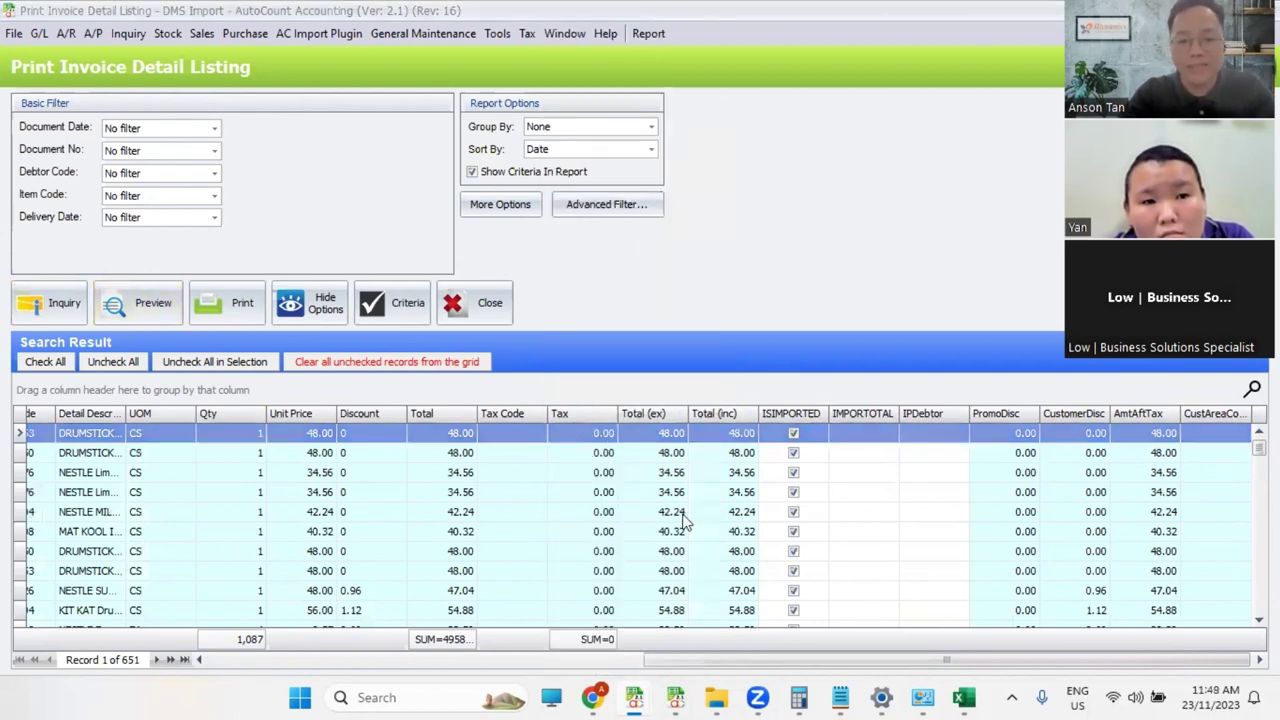
{"action": "type", "text": "iNVOI"}
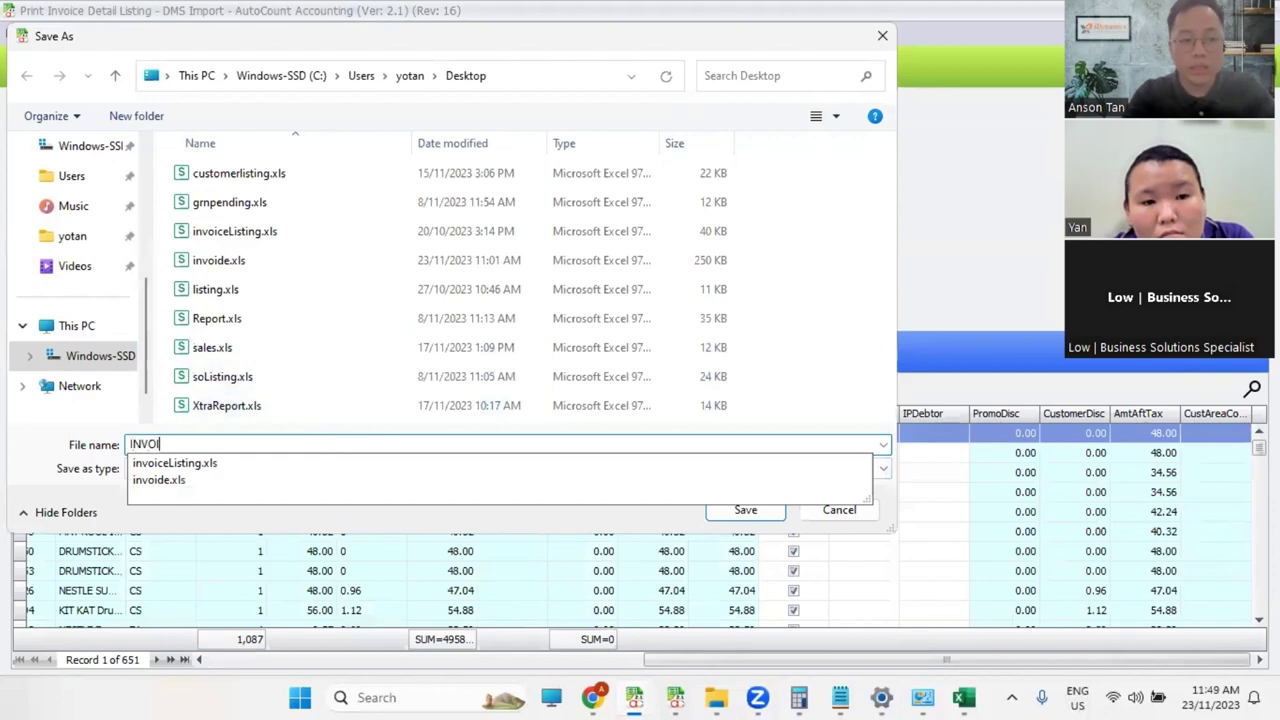
{"action": "key", "text": "BackSpace"}
{"action": "key", "text": "BackSpace"}
{"action": "key", "text": "BackSpace"}
{"action": "key", "text": "BackSpace"}
{"action": "key", "text": "BackSpace"}
{"action": "type", "text": "DMS"}
{"action": "key", "text": "Caps_Lock"}
{"action": "type", "text": "_invoice"}
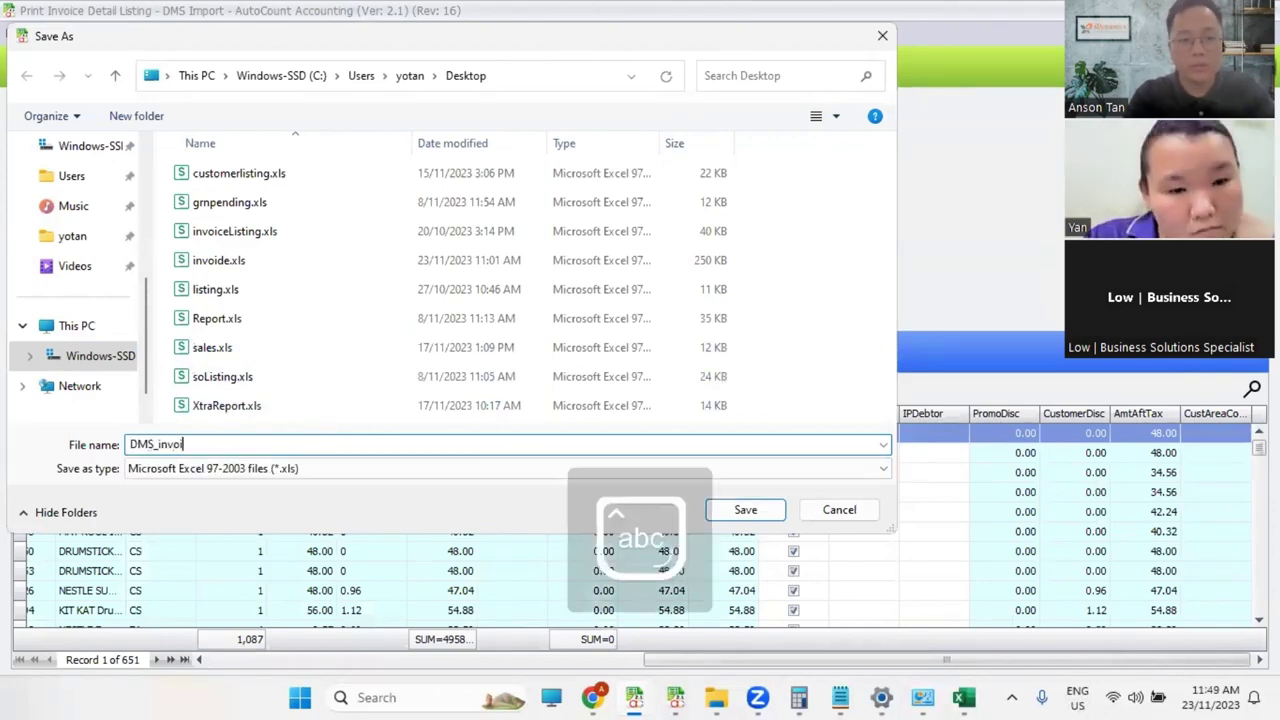
{"action": "key", "text": "Return"}
{"action": "left_click", "coordinate": [665, 372]}
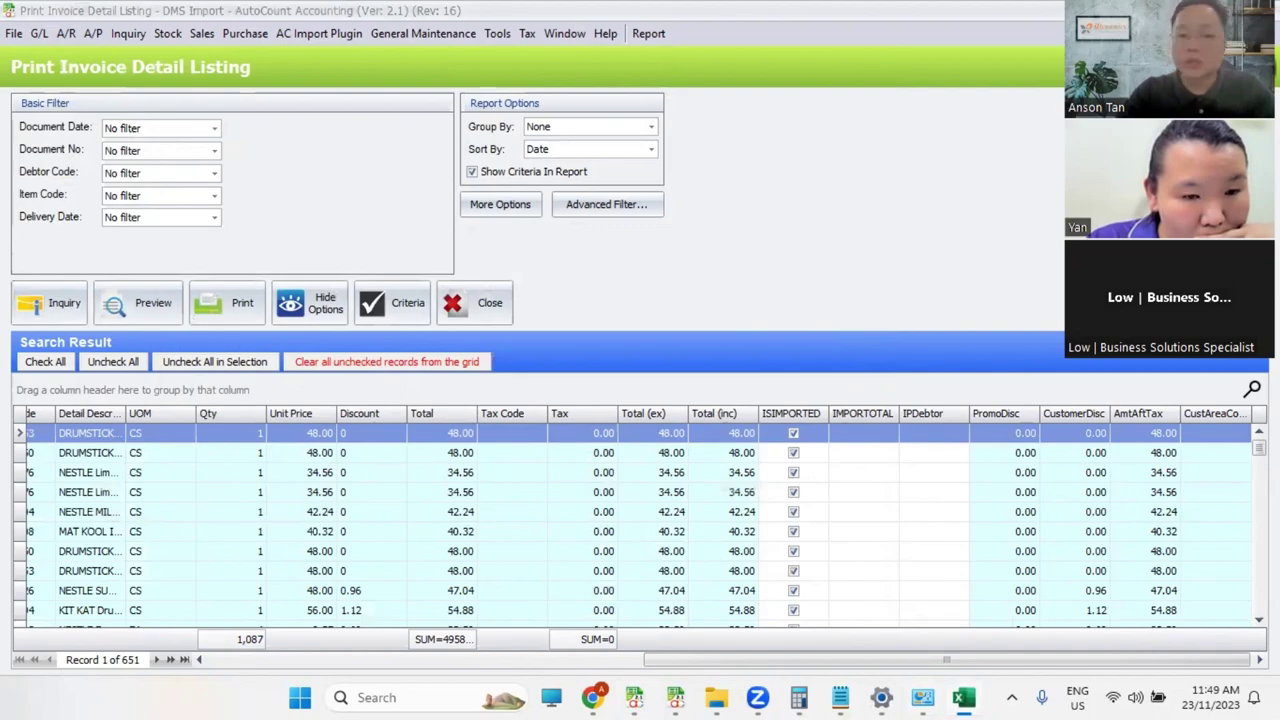
{"action": "left_click", "coordinate": [963, 697]}
Step: Auto-fit all columns and enter the difference formula =AB2-V2 in cell AD2
{"action": "left_click", "coordinate": [12, 217]}
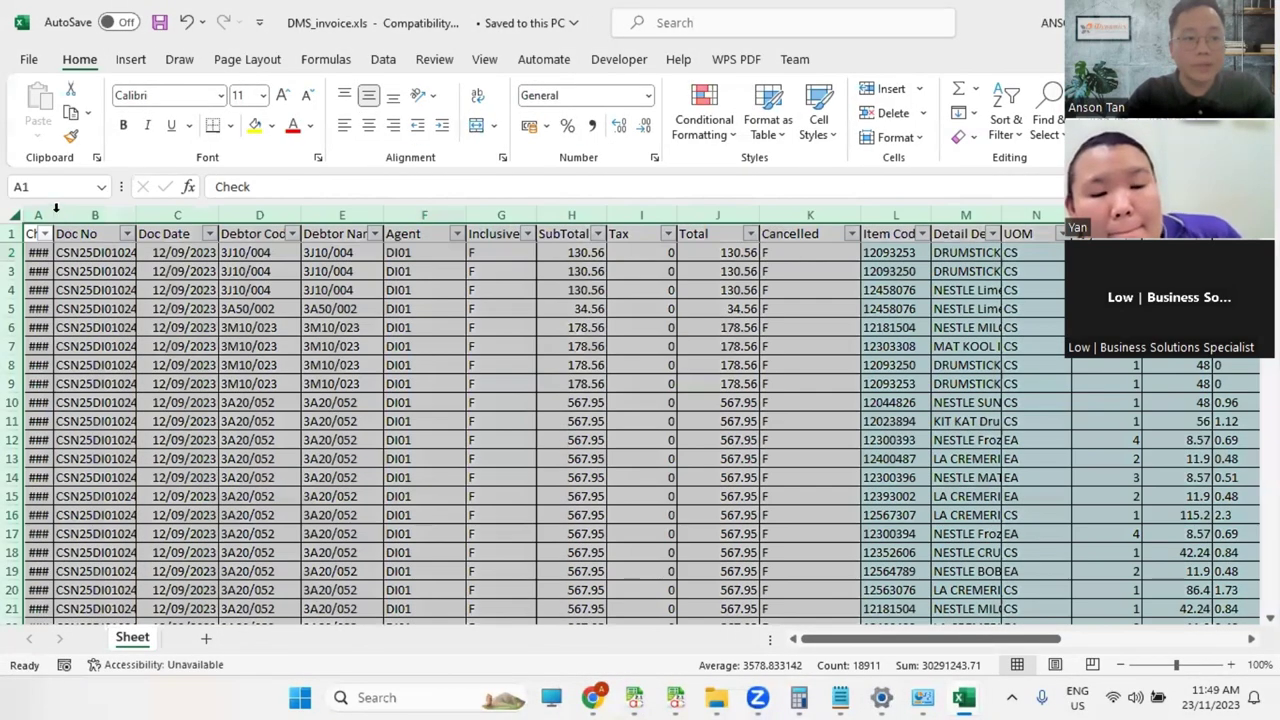
{"action": "double_click", "coordinate": [52, 215]}
{"action": "left_click_drag", "start_coordinate": [935, 638], "coordinate": [1130, 638]}
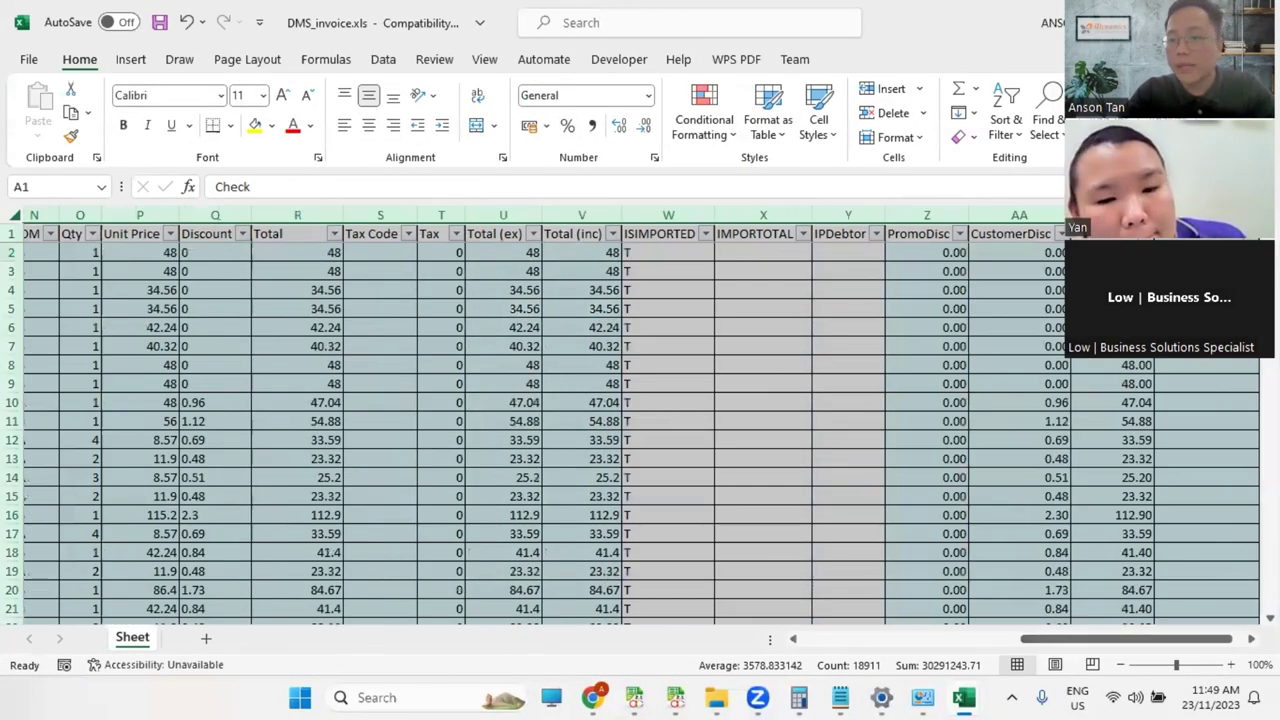
{"action": "left_click", "coordinate": [1208, 252]}
{"action": "key", "text": "Right"}
{"action": "type", "text": "="}
{"action": "key", "text": "Left"}
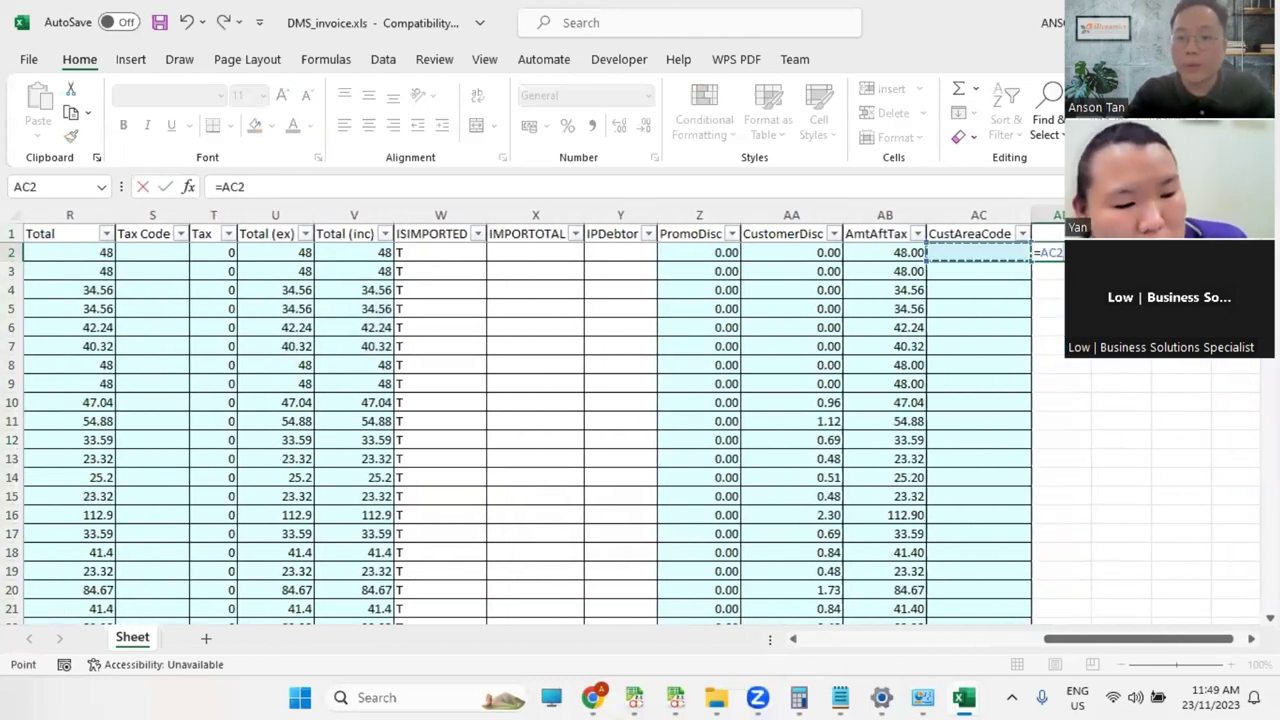
{"action": "key", "text": "Left"}
{"action": "type", "text": "-"}
{"action": "key", "text": "Left"}
{"action": "key", "text": "Left"}
{"action": "key", "text": "Left"}
{"action": "key", "text": "Left"}
{"action": "key", "text": "Left"}
{"action": "key", "text": "Left"}
{"action": "key", "text": "Left"}
{"action": "key", "text": "Left"}
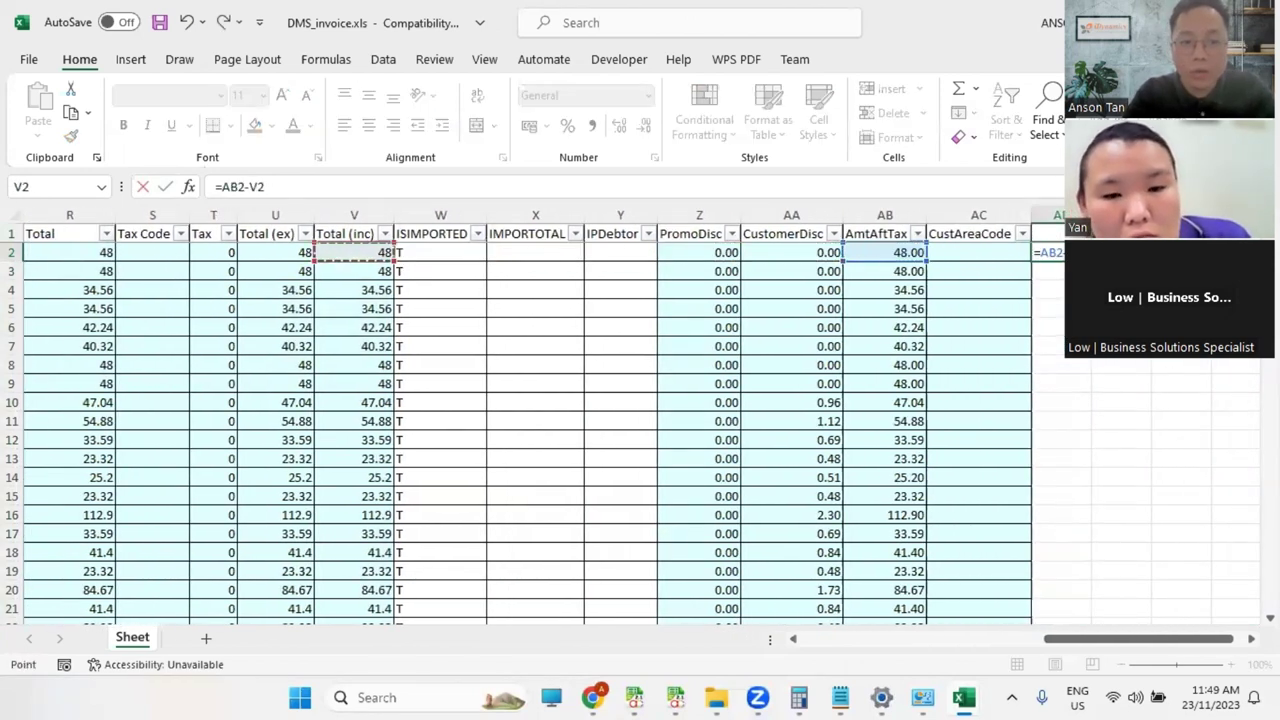
{"action": "key", "text": "Return"}
Step: Fill the formula down column AD and check its filter shows only 0.00 differences
{"action": "key", "text": "Up"}
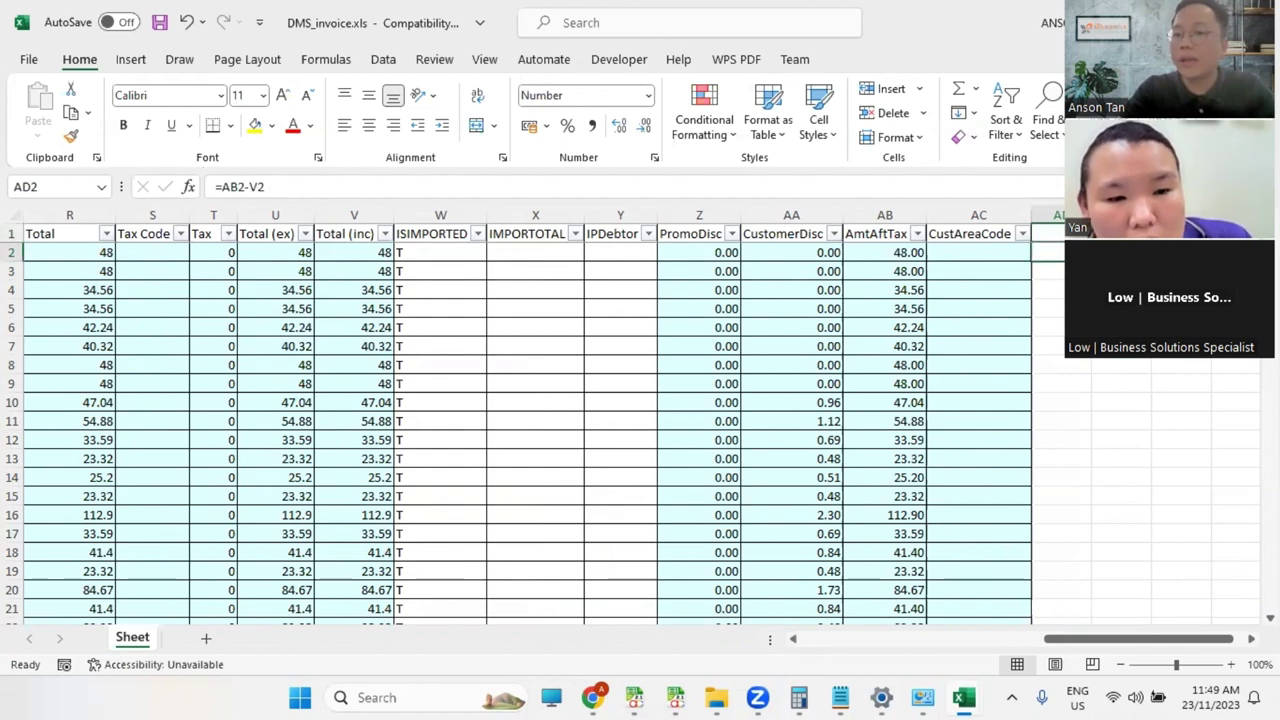
{"action": "double_click", "coordinate": [1091, 261]}
{"action": "left_click", "coordinate": [12, 233]}
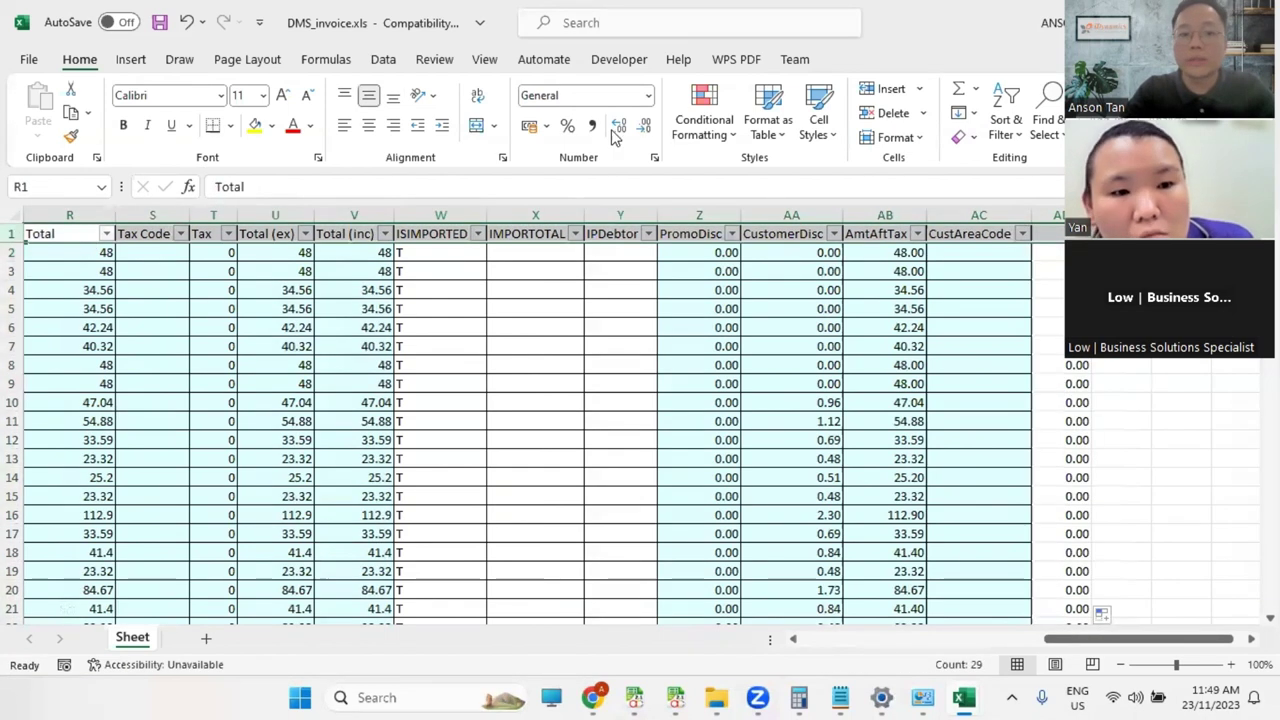
{"action": "left_click", "coordinate": [383, 59]}
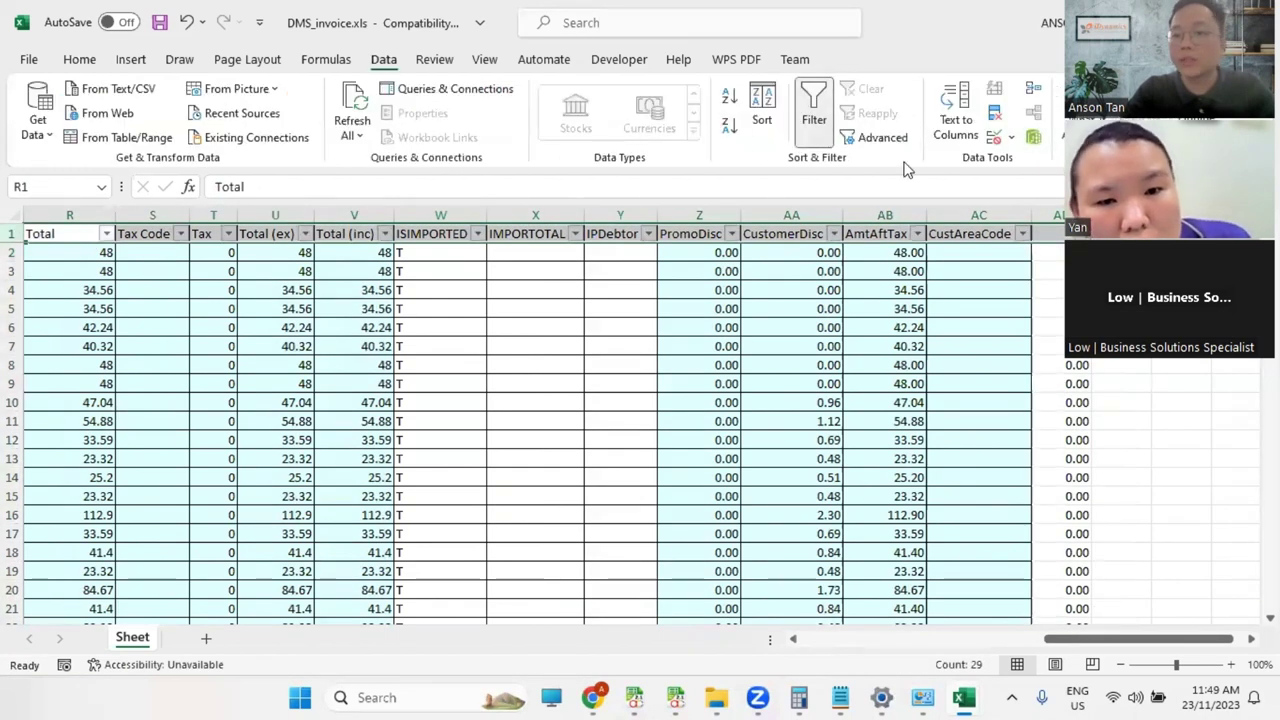
{"action": "left_click", "coordinate": [1083, 233]}
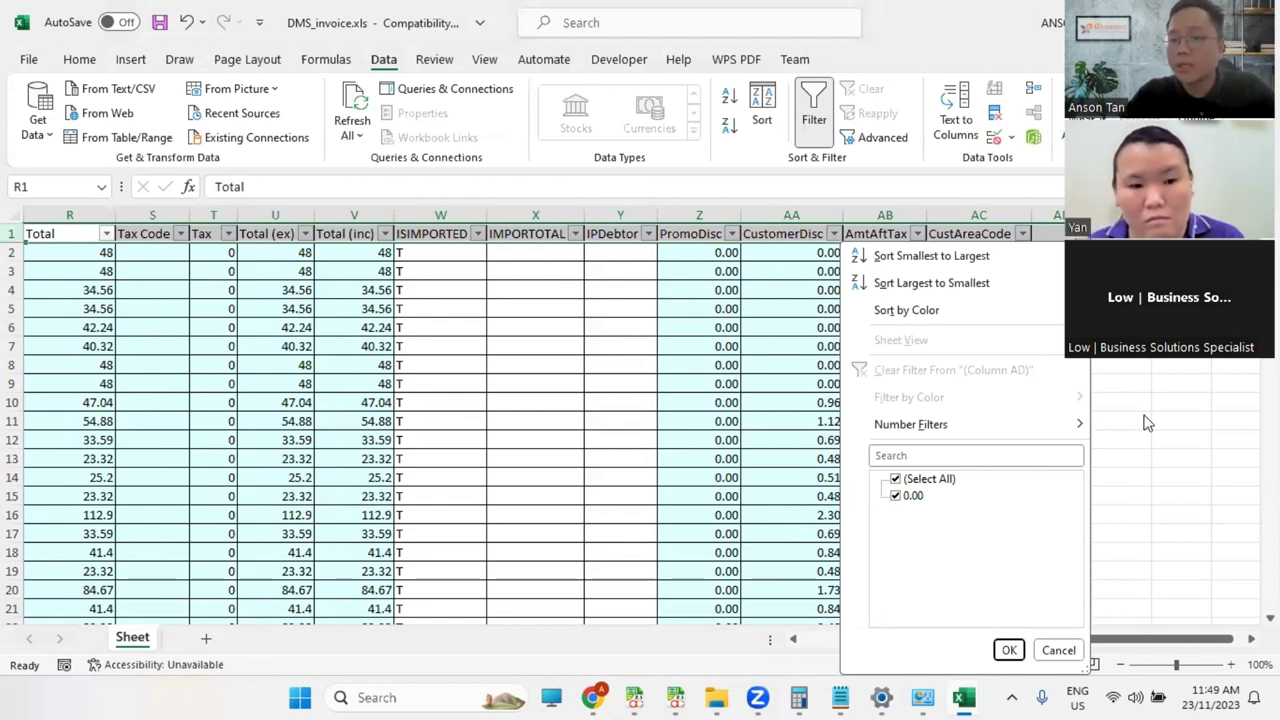
{"action": "left_click", "coordinate": [1183, 468]}
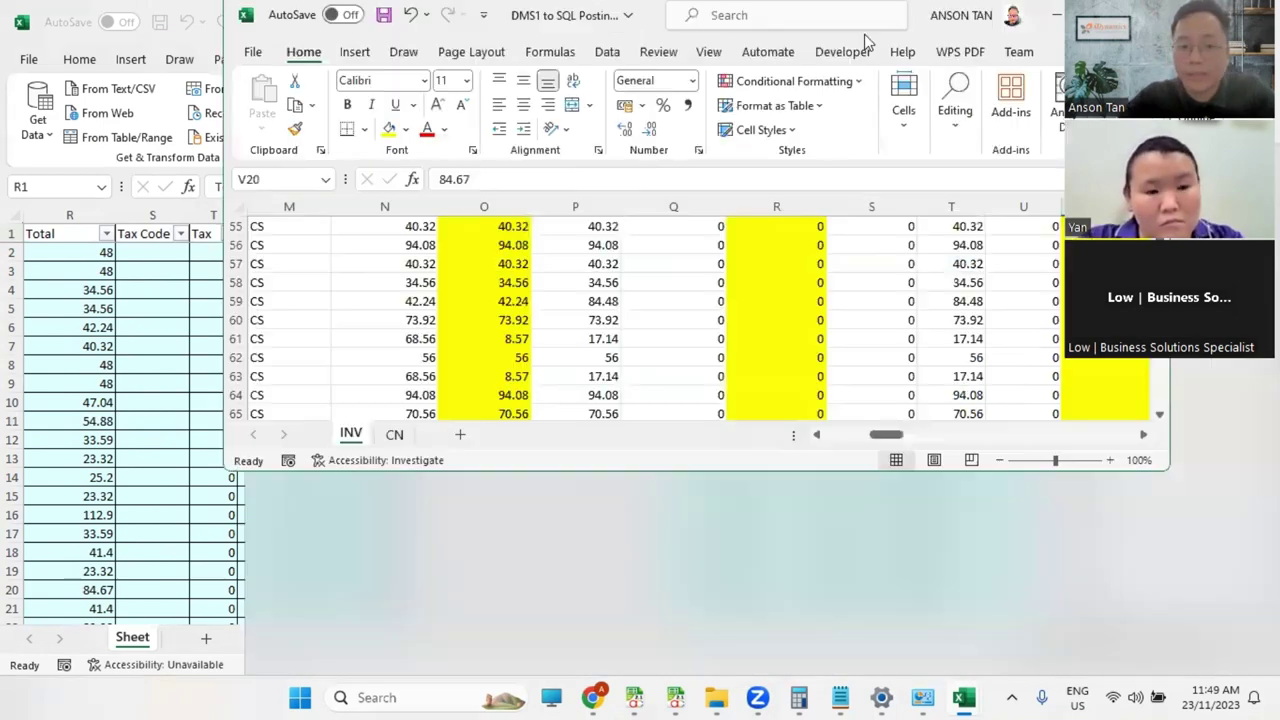
Step: In DMS1 to SQL Posting.xlsx, filter Amount After Tax and exclude zero Promo Discount lines
{"action": "double_click", "coordinate": [864, 34]}
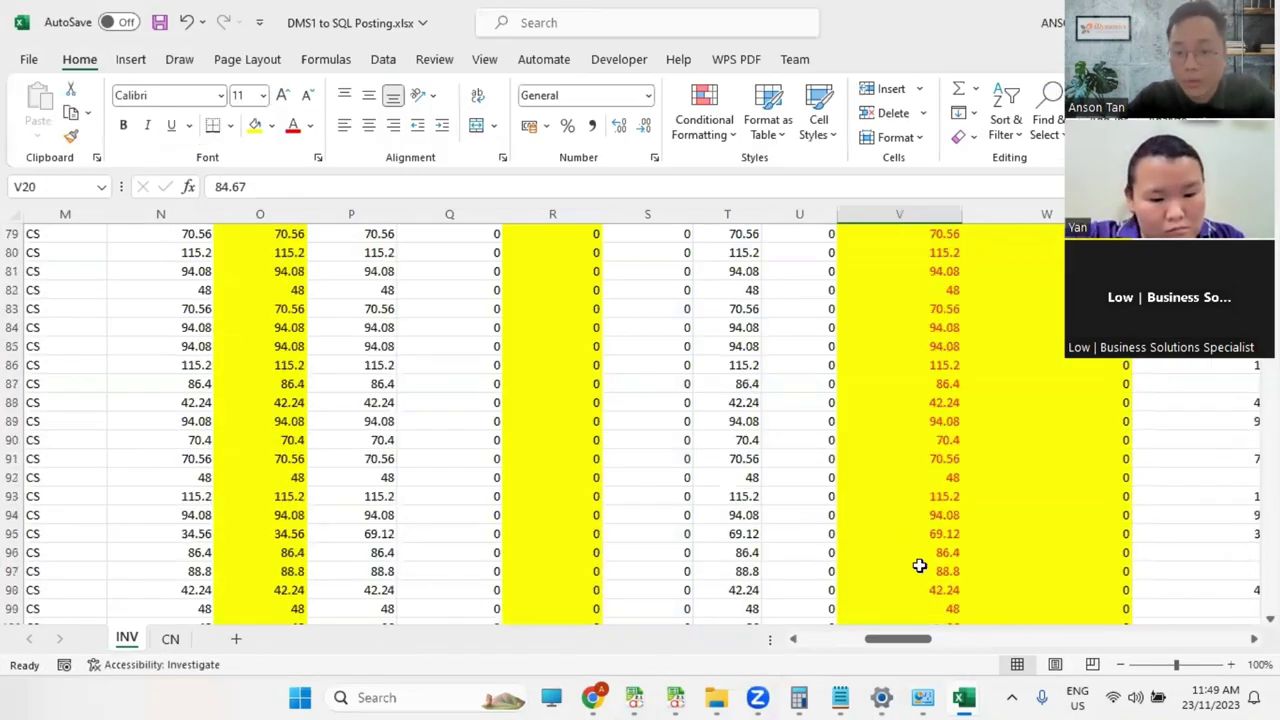
{"action": "scroll", "coordinate": [919, 566], "scroll_direction": "down", "scroll_amount": 20}
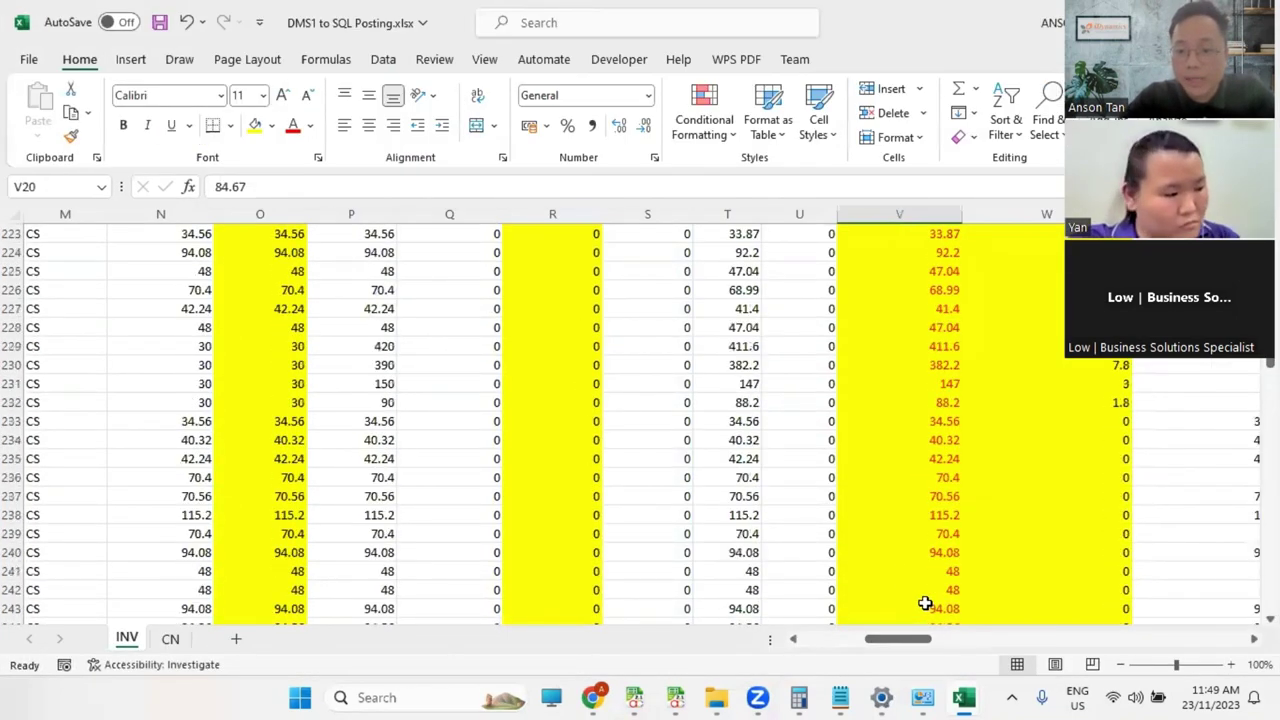
{"action": "scroll", "coordinate": [925, 603], "scroll_direction": "up", "scroll_amount": 20}
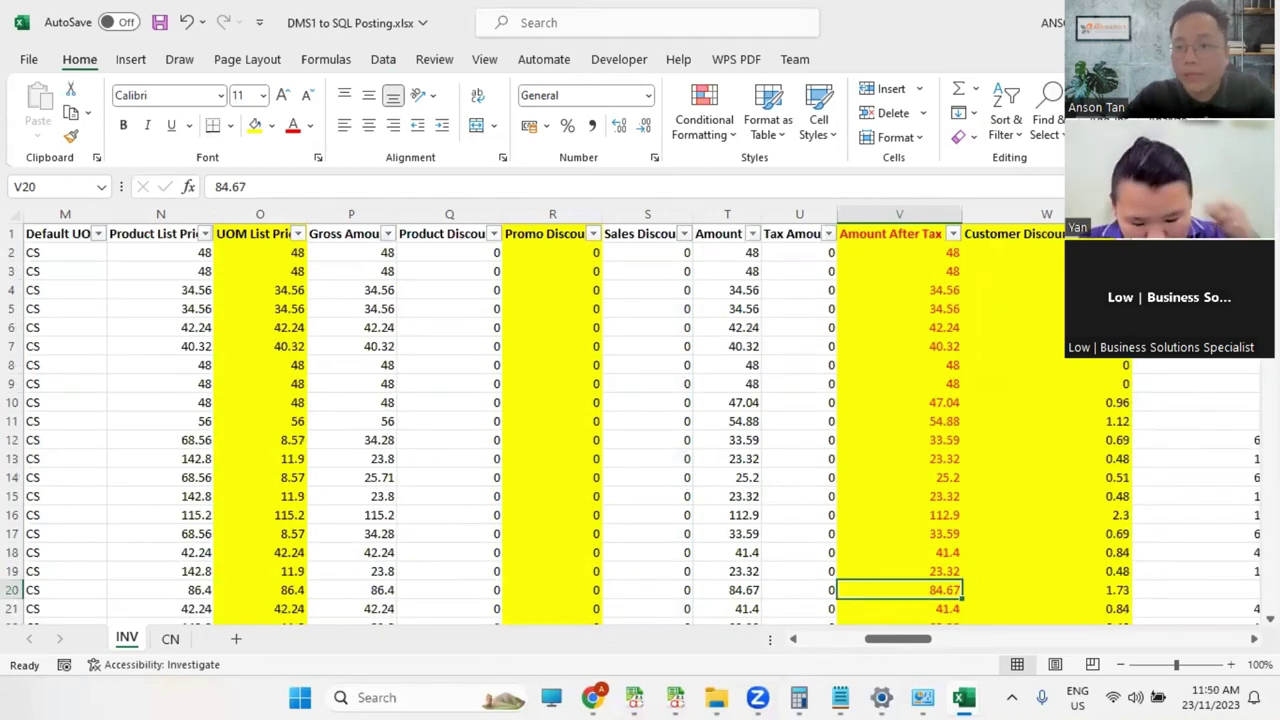
{"action": "left_click", "coordinate": [953, 233]}
{"action": "left_click", "coordinate": [937, 497]}
{"action": "left_click", "coordinate": [1051, 648]}
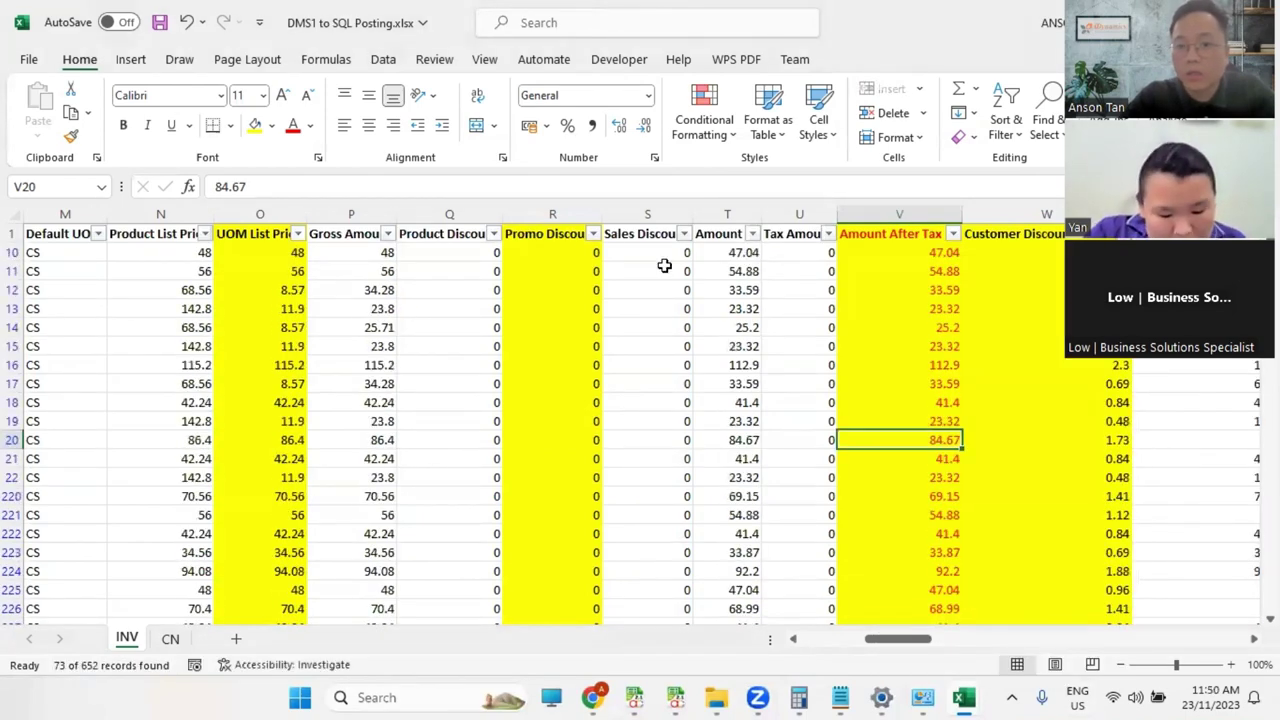
{"action": "left_click", "coordinate": [593, 235]}
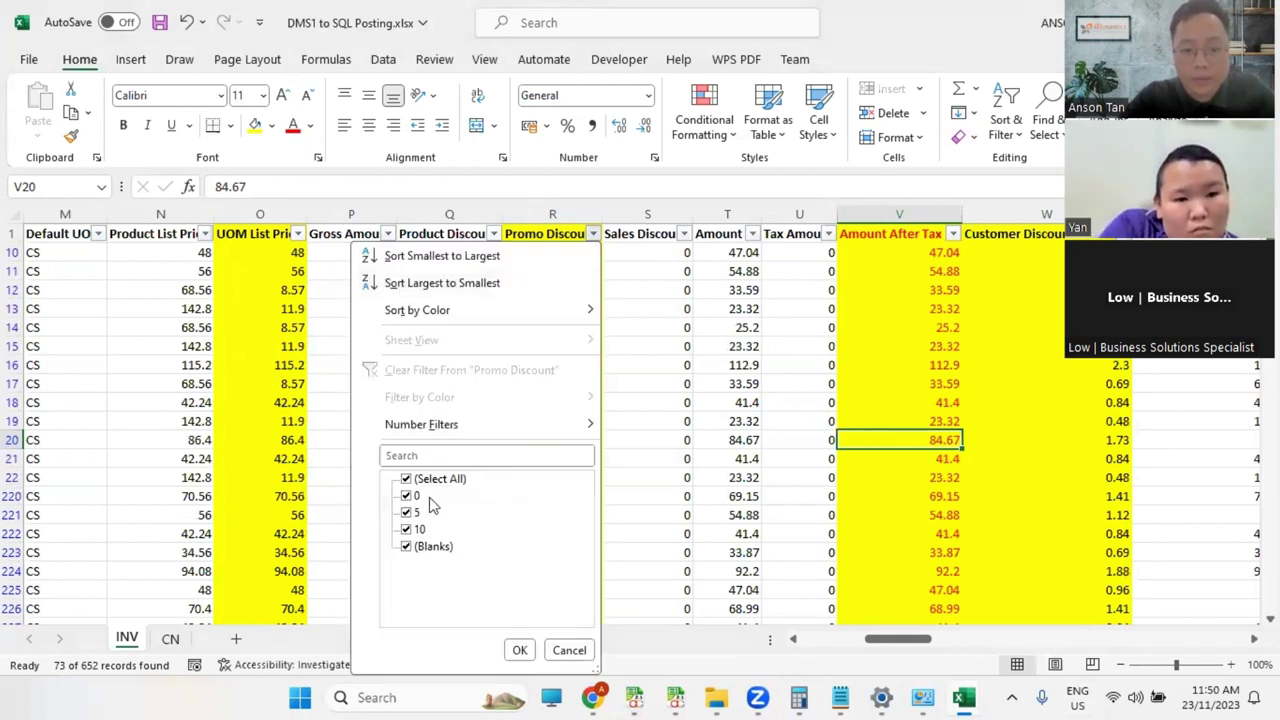
{"action": "left_click", "coordinate": [418, 497]}
{"action": "left_click", "coordinate": [519, 650]}
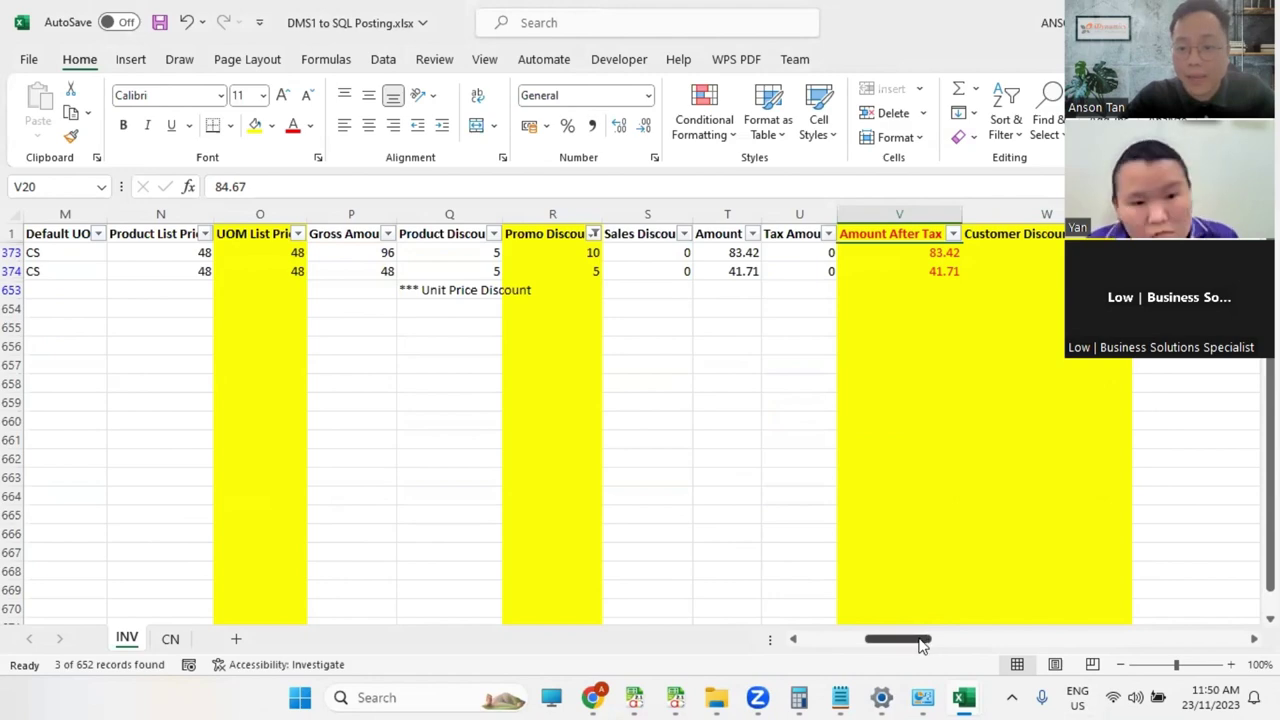
Step: Copy the first filtered line's invoice number from cell E373 and return to AutoCount
{"action": "left_click_drag", "start_coordinate": [922, 645], "coordinate": [840, 645]}
{"action": "left_click", "coordinate": [382, 252]}
{"action": "key", "text": "ctrl+c"}
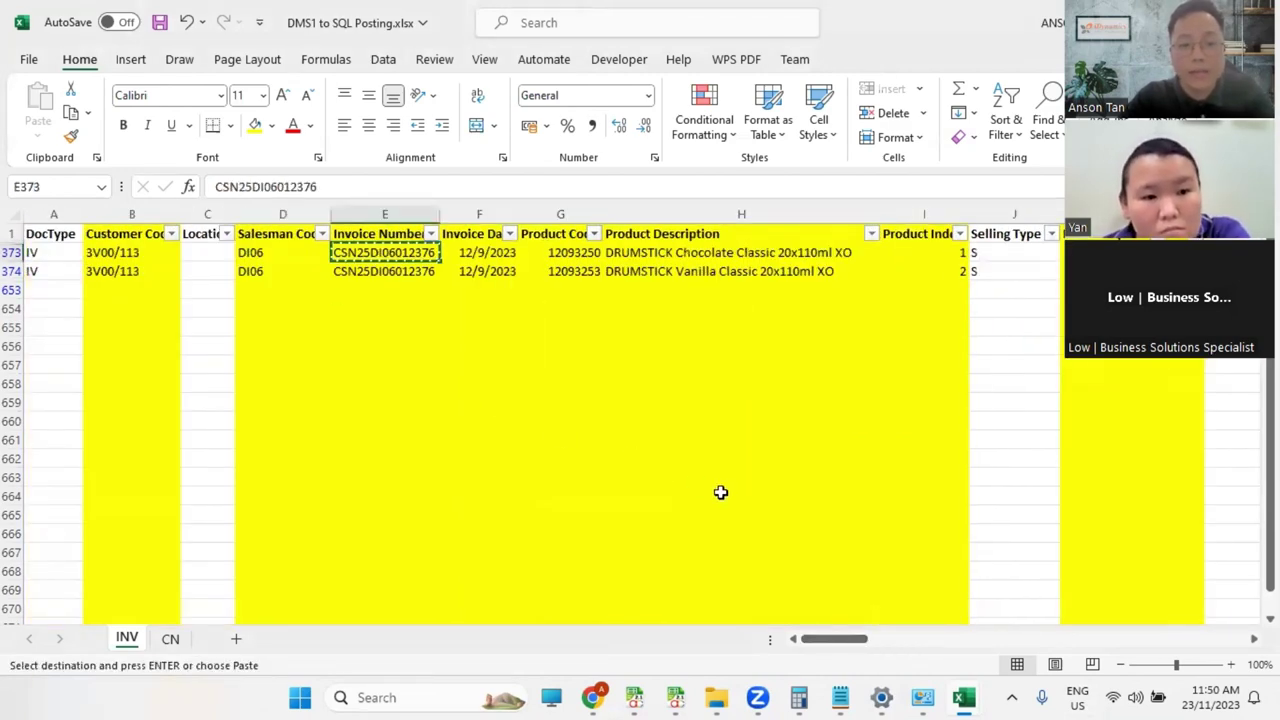
{"action": "left_click_drag", "start_coordinate": [837, 645], "coordinate": [880, 646]}
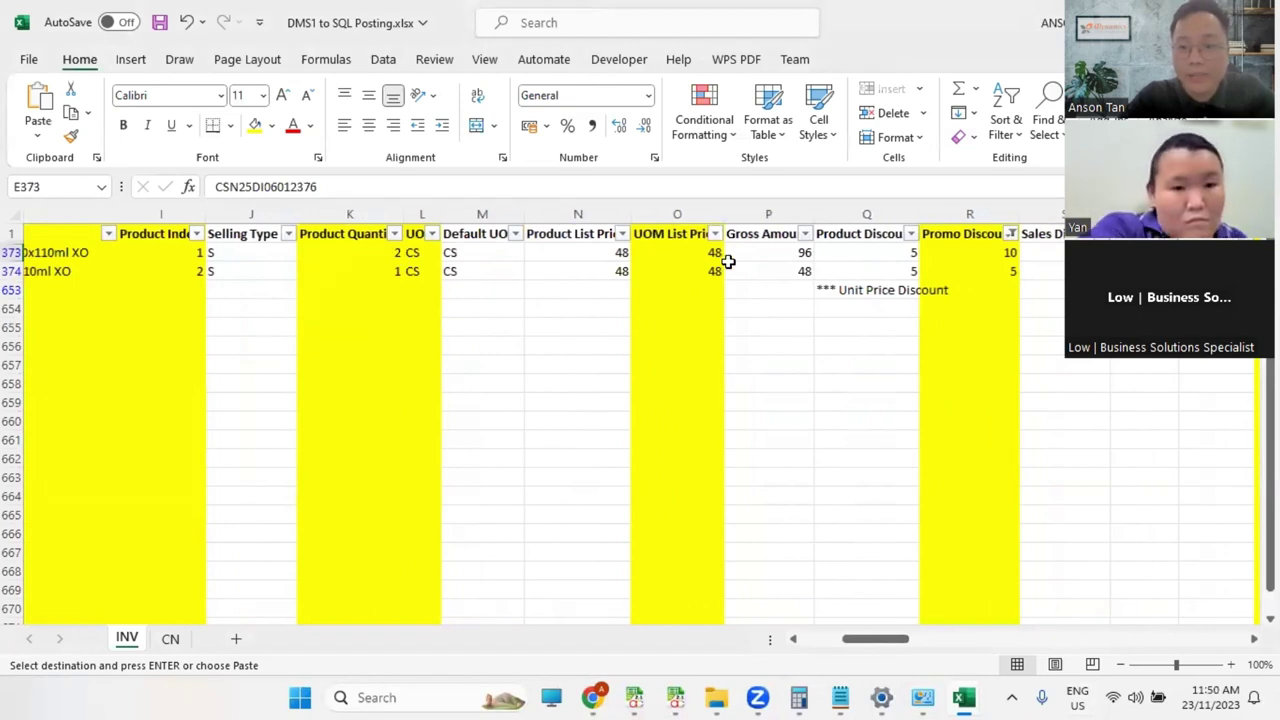
{"action": "left_click_drag", "start_coordinate": [884, 645], "coordinate": [907, 648]}
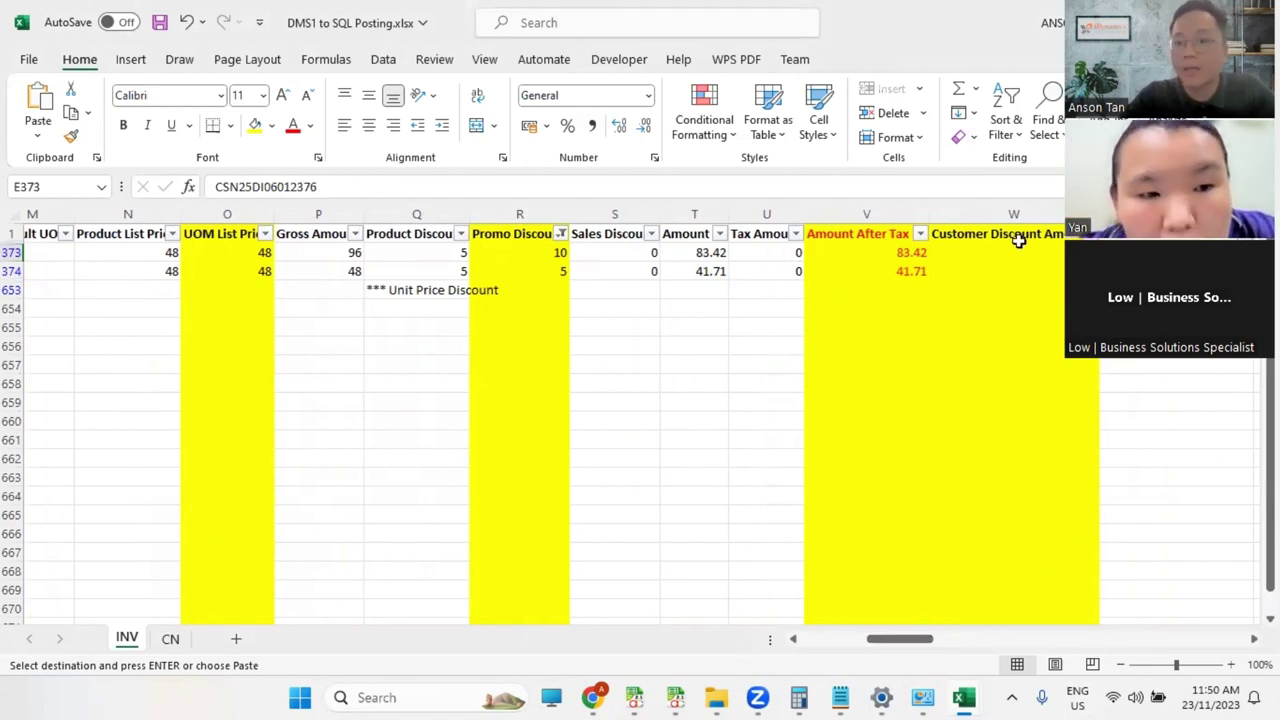
{"action": "key", "text": "alt+Tab"}
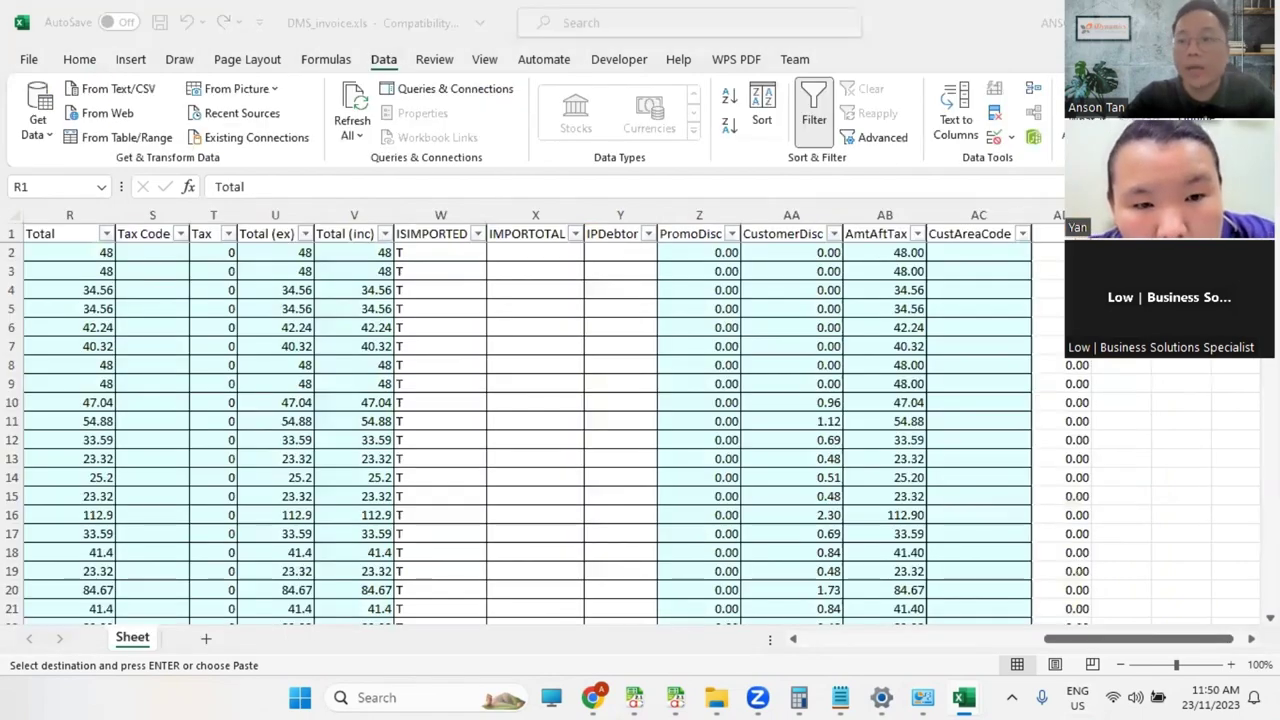
{"action": "key", "text": "alt+Tab"}
Step: Find the copied invoice number in the Sales Invoice list and open it for viewing
{"action": "left_click", "coordinate": [201, 33]}
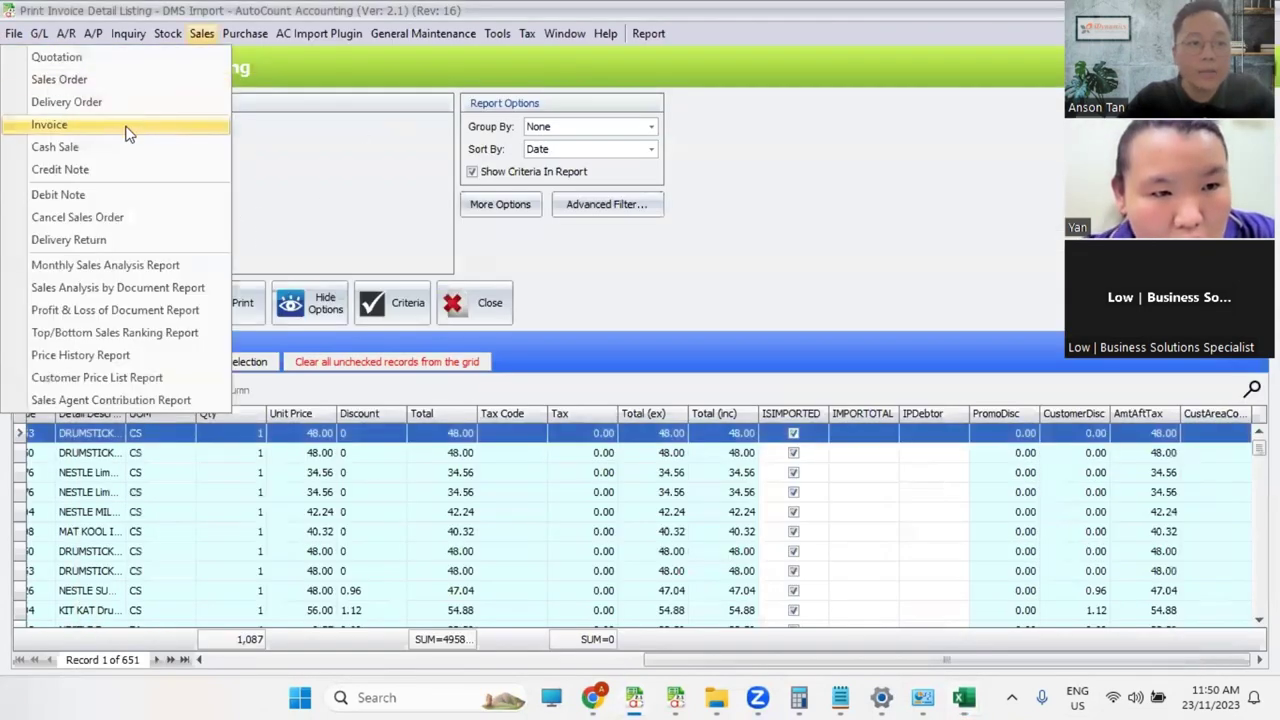
{"action": "left_click", "coordinate": [126, 129]}
{"action": "left_click", "coordinate": [175, 298]}
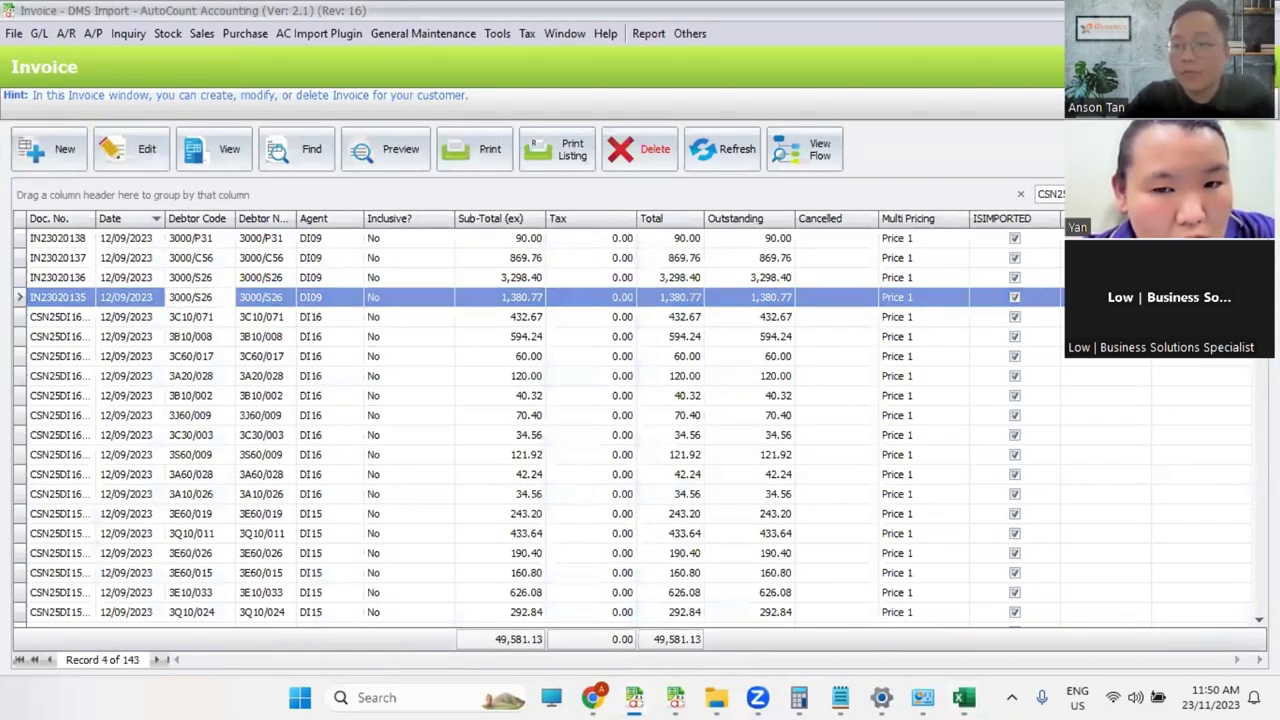
{"action": "double_click", "coordinate": [445, 250]}
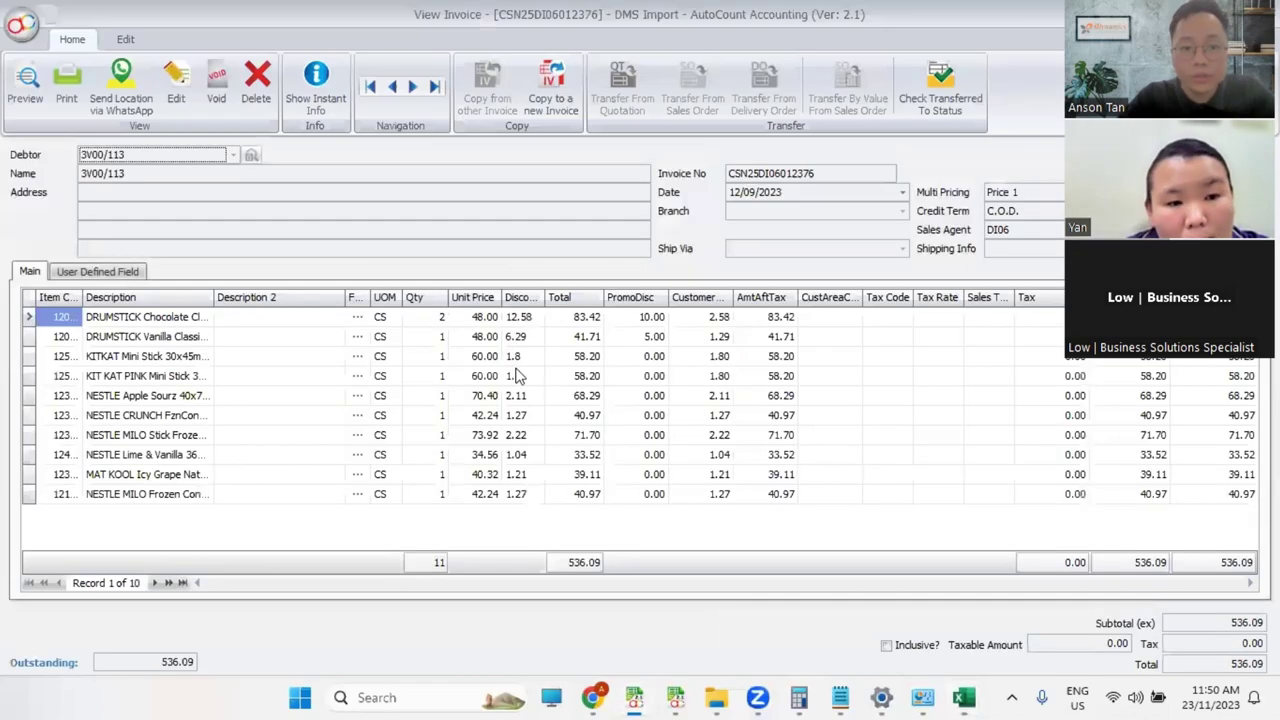
Step: Widen CustomerDisc and PromoDisc columns; check first line's discount 12.58, promo 10.00, total 83.42
{"action": "left_click", "coordinate": [529, 320]}
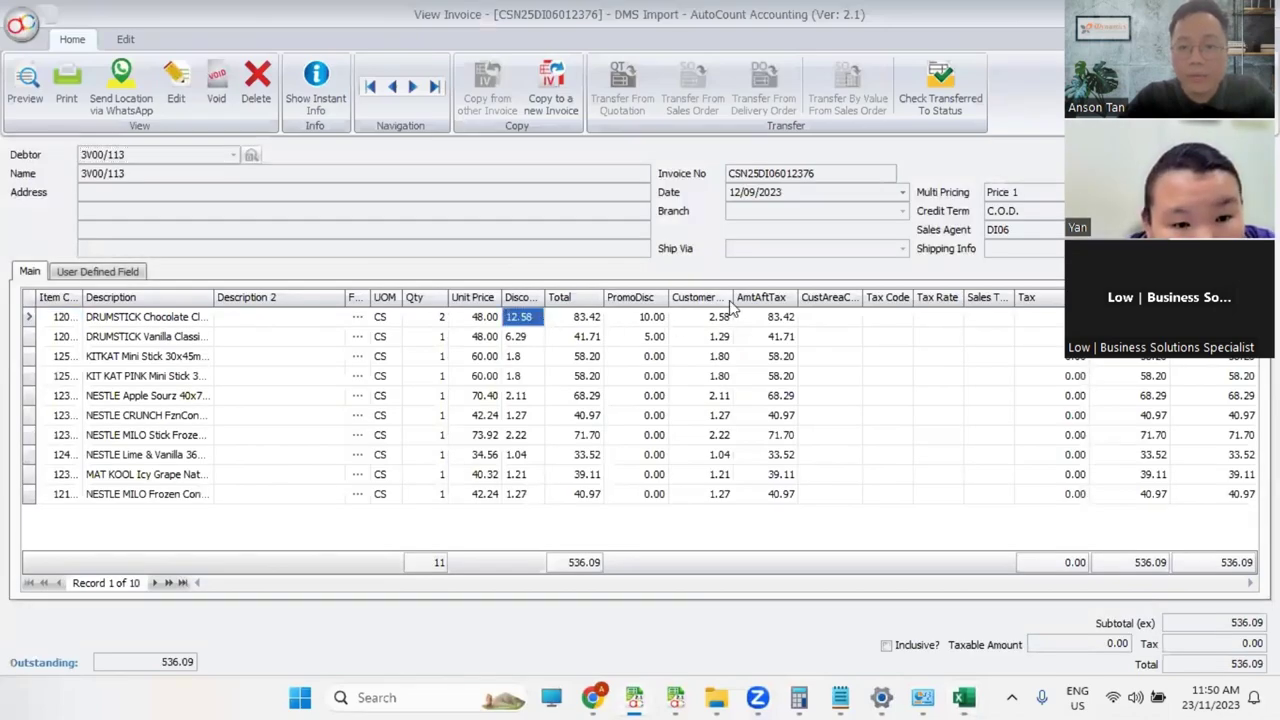
{"action": "left_click_drag", "start_coordinate": [733, 297], "coordinate": [750, 297]}
{"action": "left_click_drag", "start_coordinate": [668, 297], "coordinate": [684, 297]}
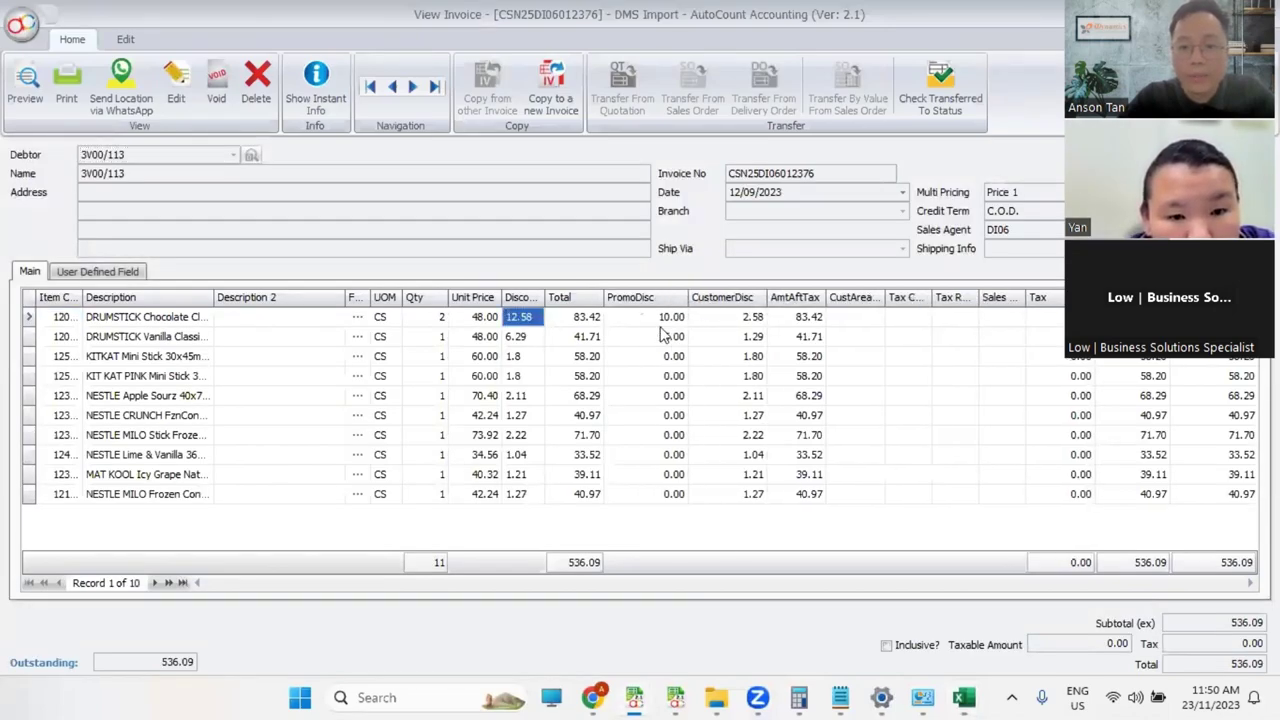
{"action": "left_click", "coordinate": [735, 318]}
{"action": "left_click", "coordinate": [650, 318]}
{"action": "left_click", "coordinate": [535, 318]}
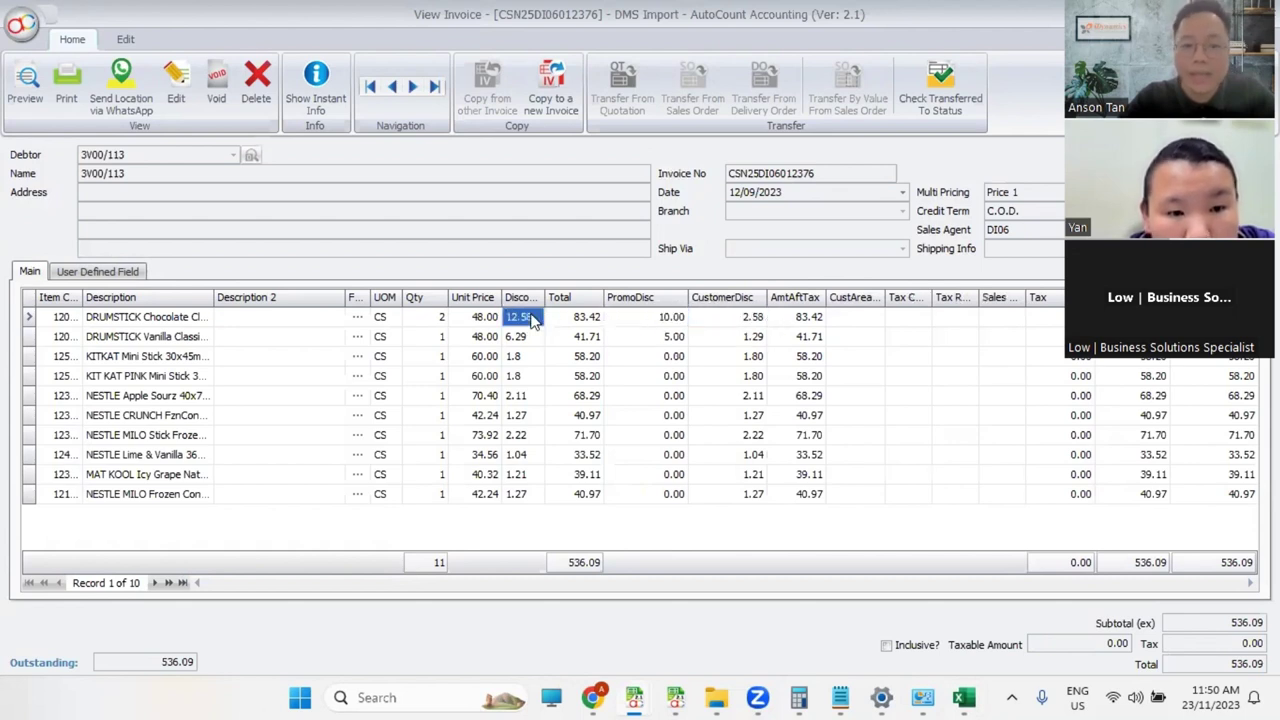
{"action": "left_click", "coordinate": [591, 320]}
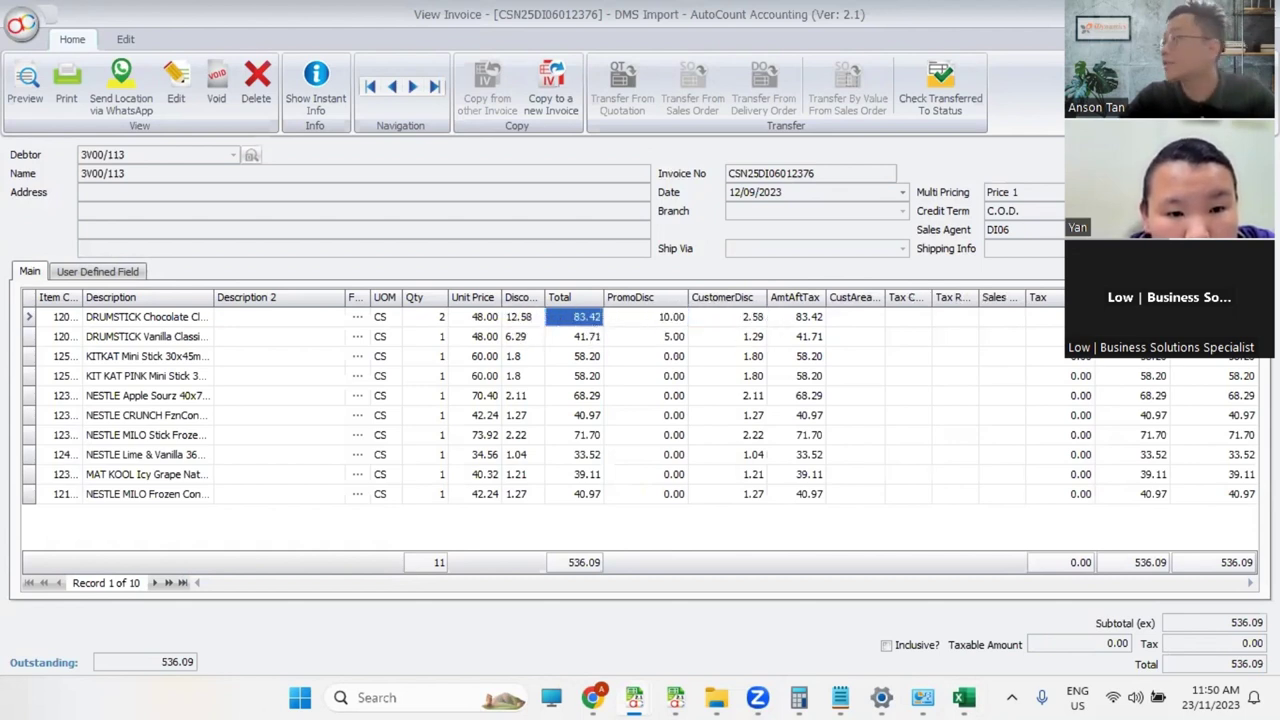